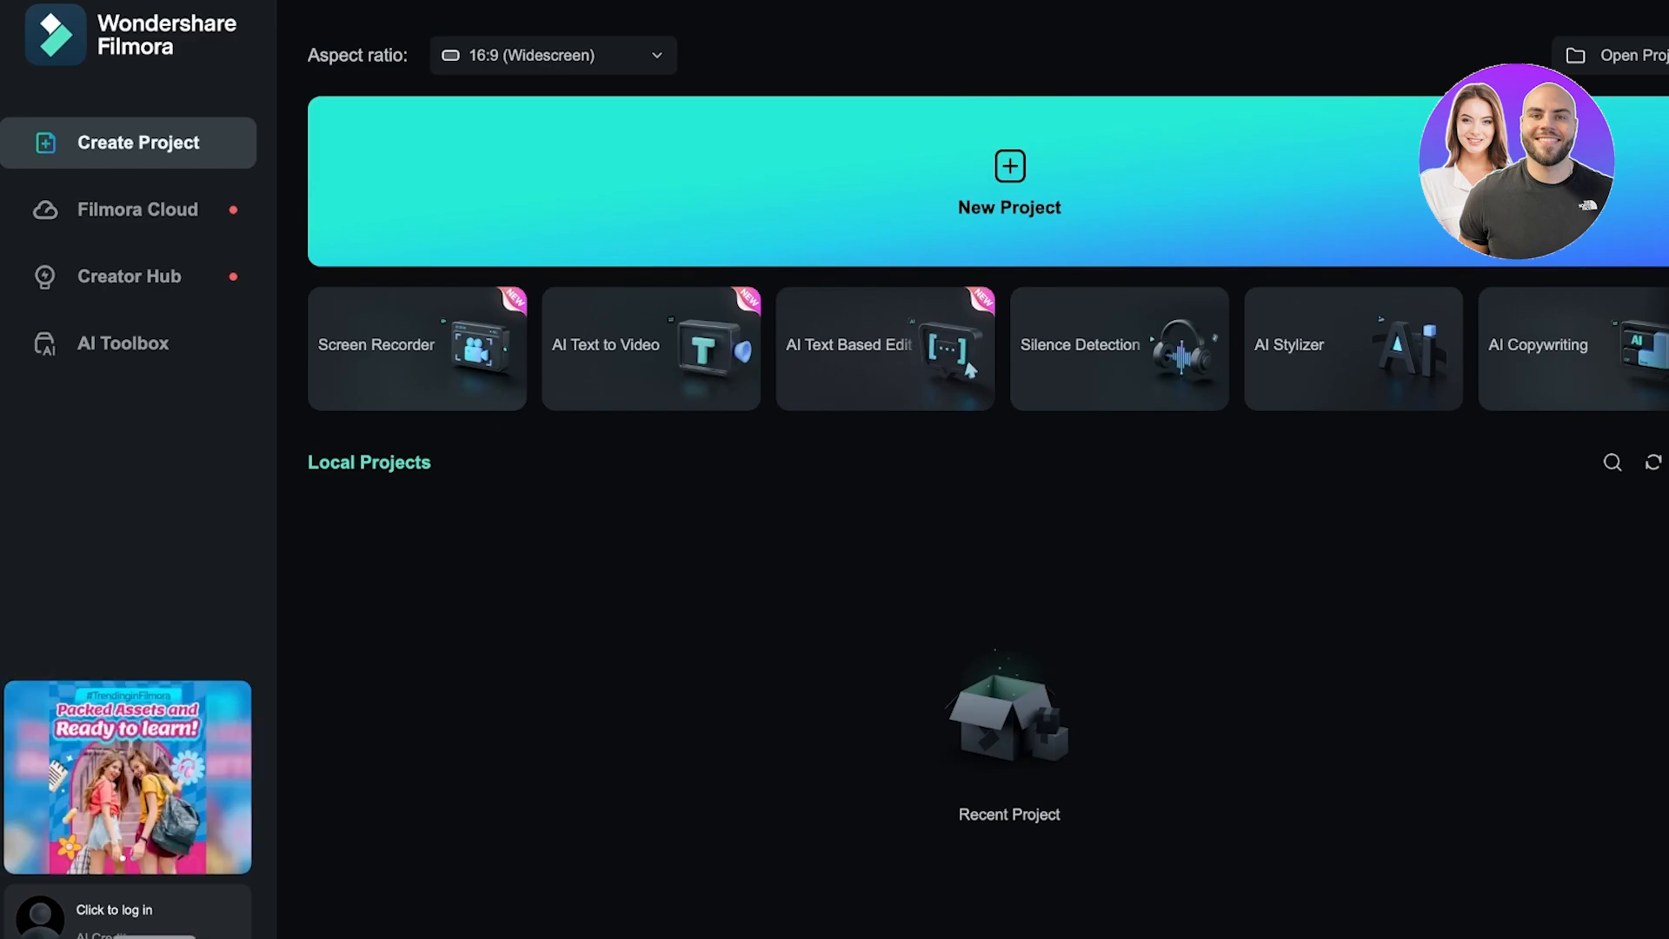
Switch to Safari, widen its window and open Google from the favourites.
{"action": "left_click", "coordinate": [155, 937]}
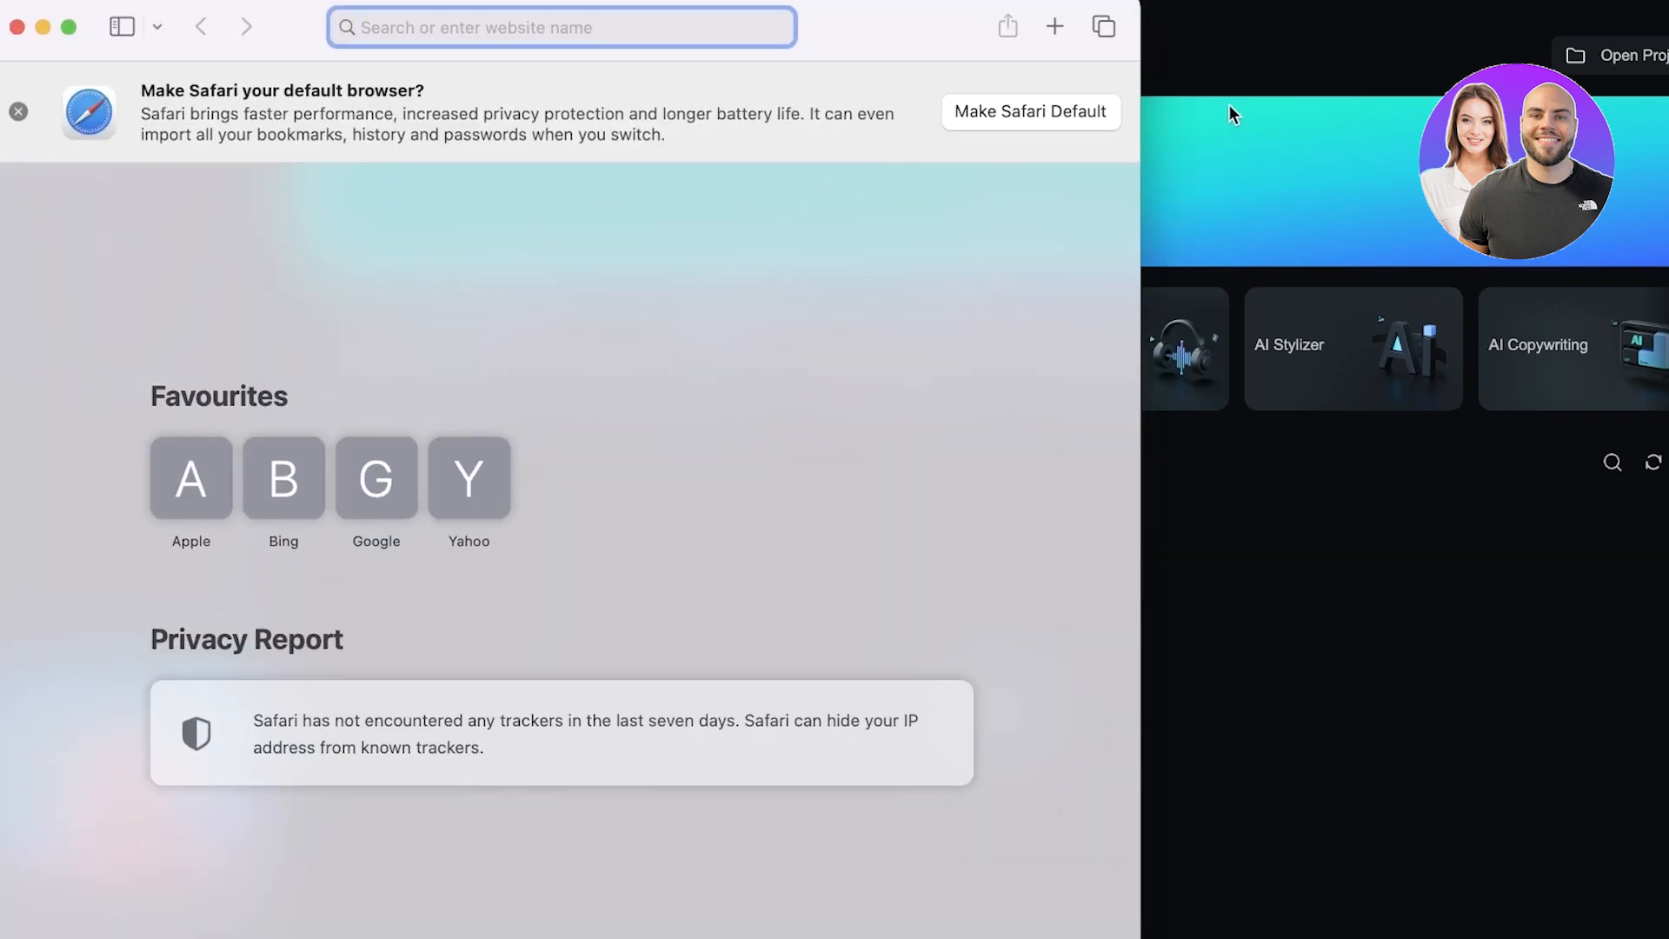
{"action": "left_click_drag", "start_coordinate": [1142, 117], "coordinate": [1668, 132]}
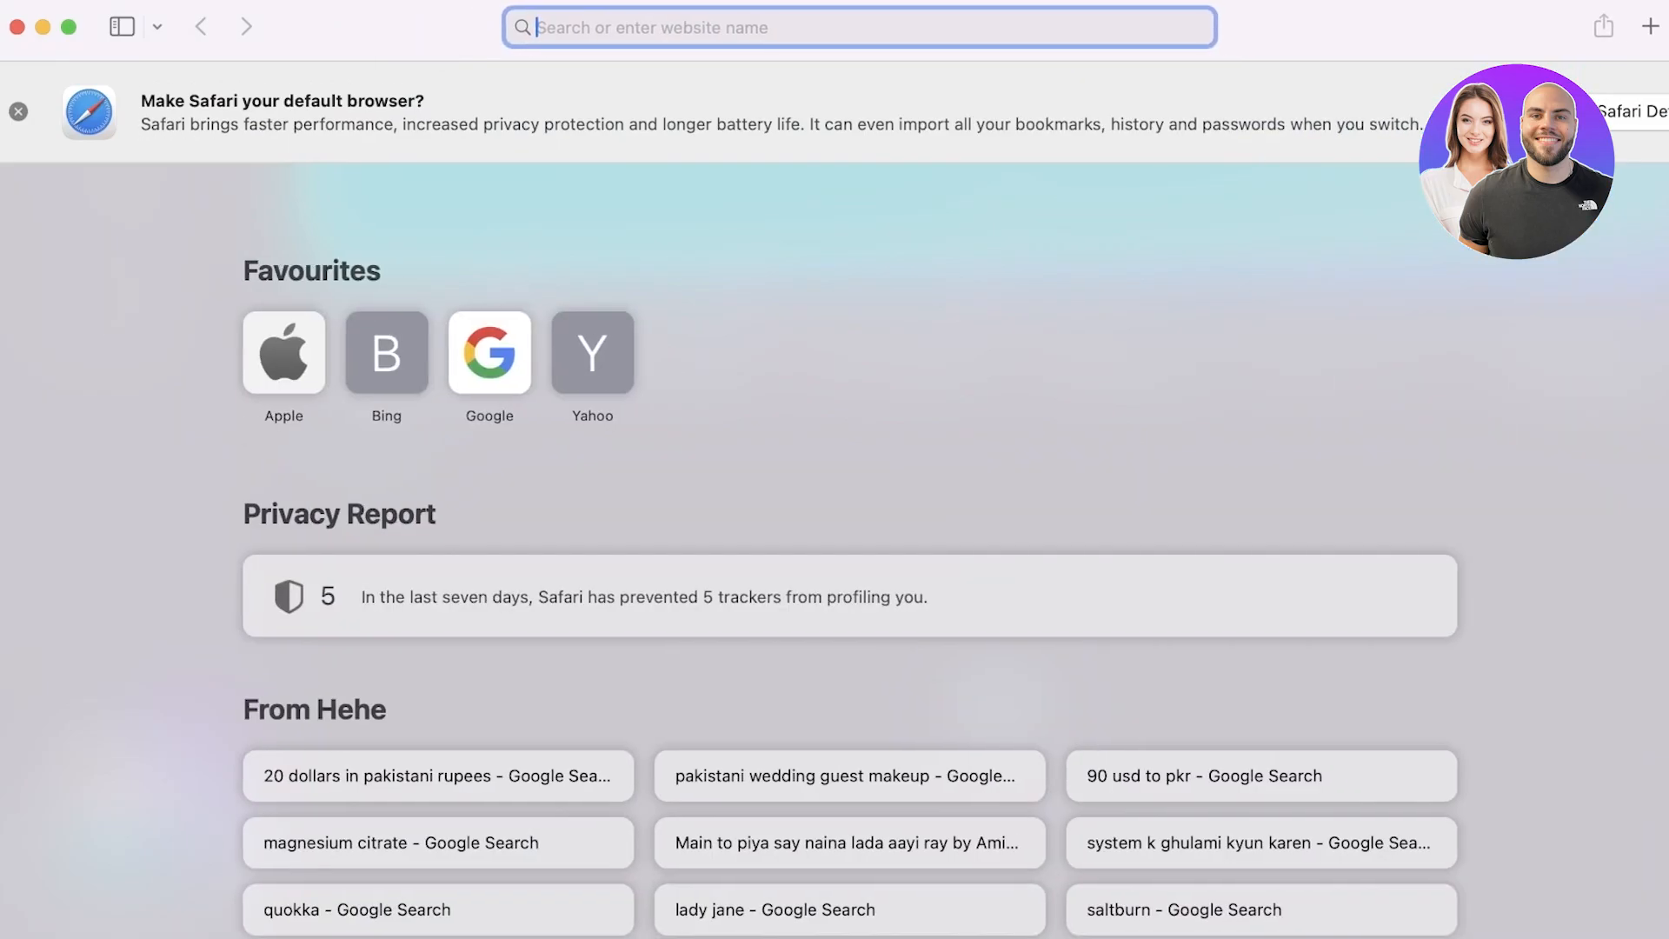
{"action": "left_click", "coordinate": [456, 355]}
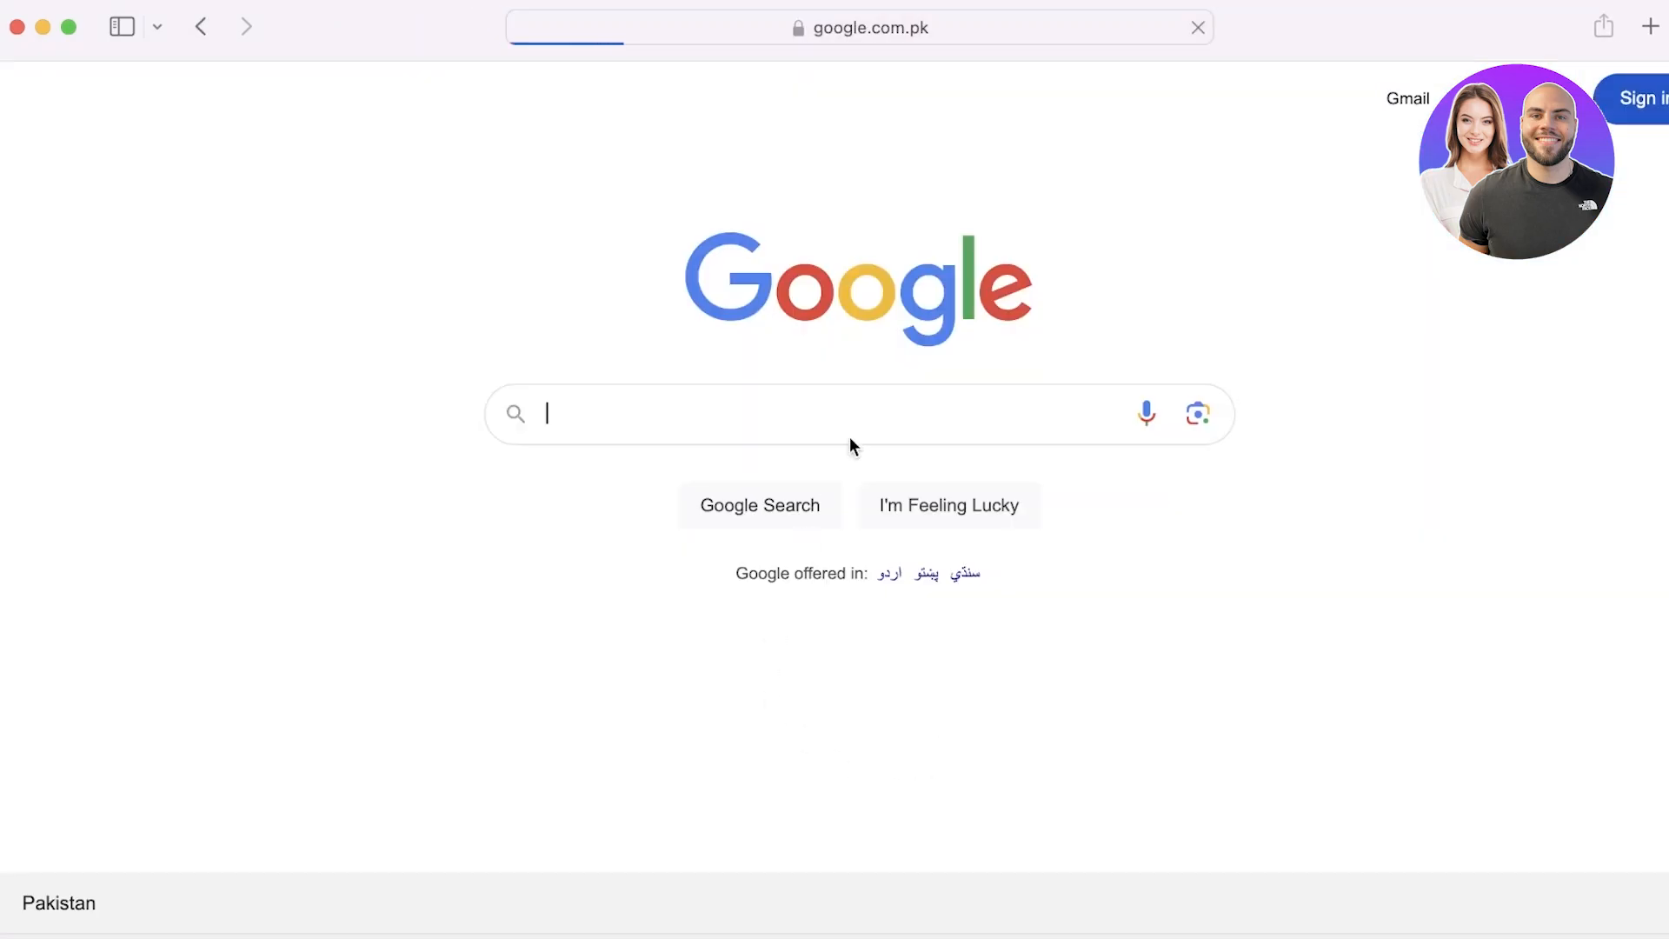
Search Google for "wondershare".
{"action": "left_click", "coordinate": [864, 422]}
{"action": "type", "text": "winbo"}
{"action": "key", "text": "BackSpace"}
{"action": "key", "text": "BackSpace"}
{"action": "key", "text": "BackSpace"}
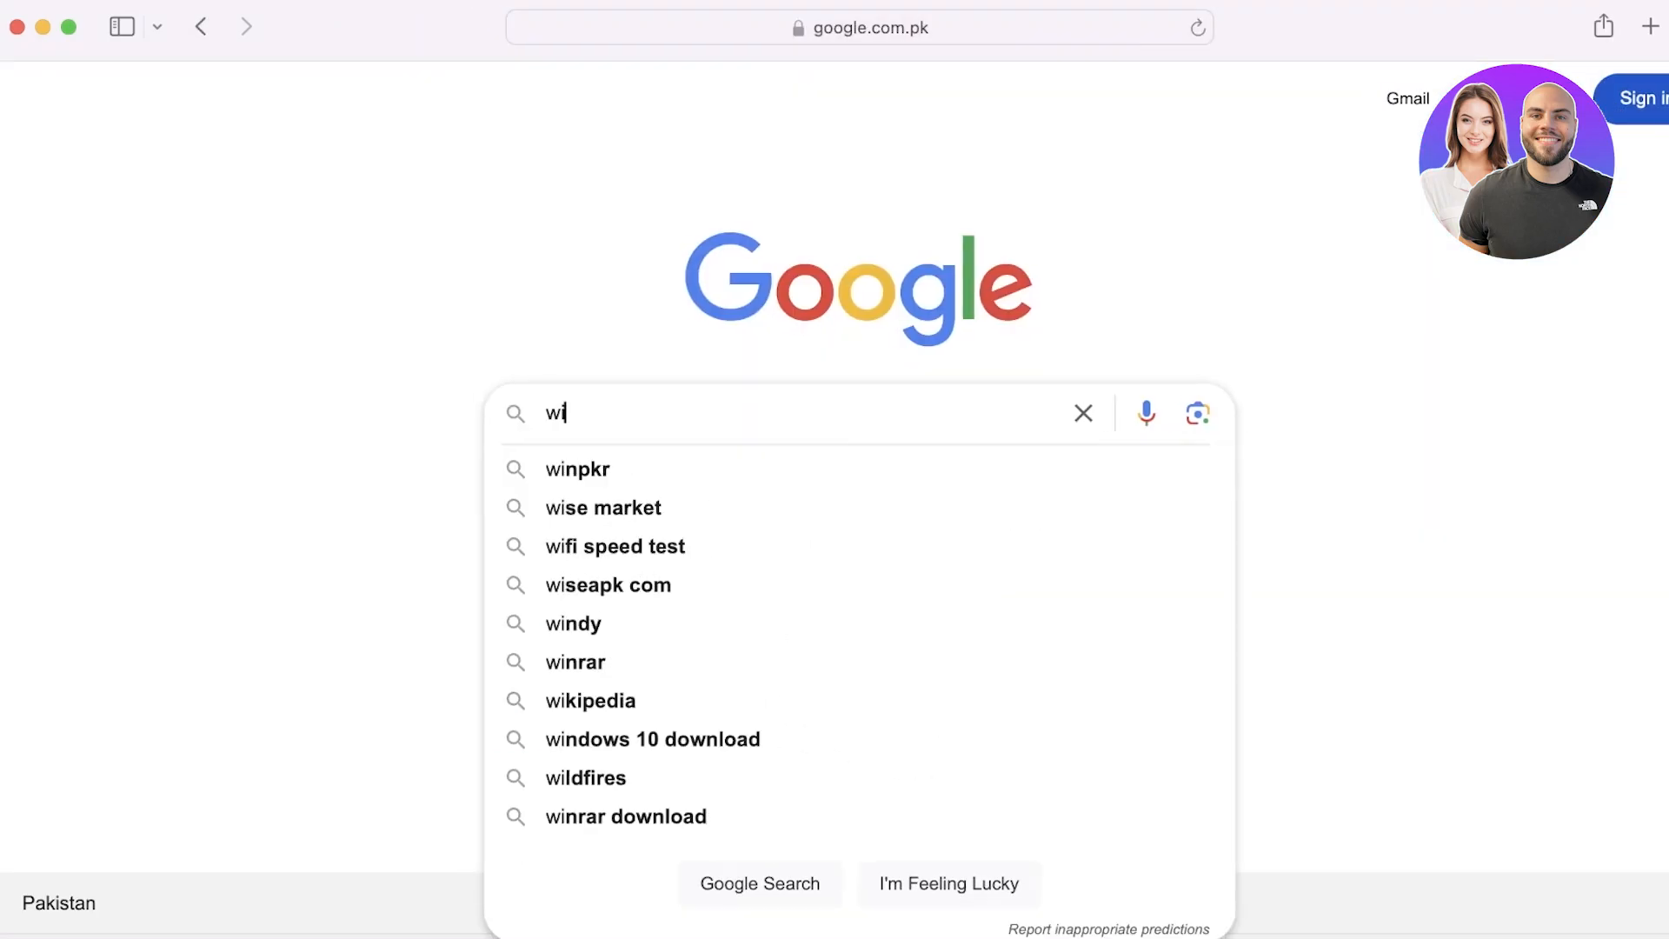
{"action": "type", "text": "ondershare"}
{"action": "key", "text": "Return"}
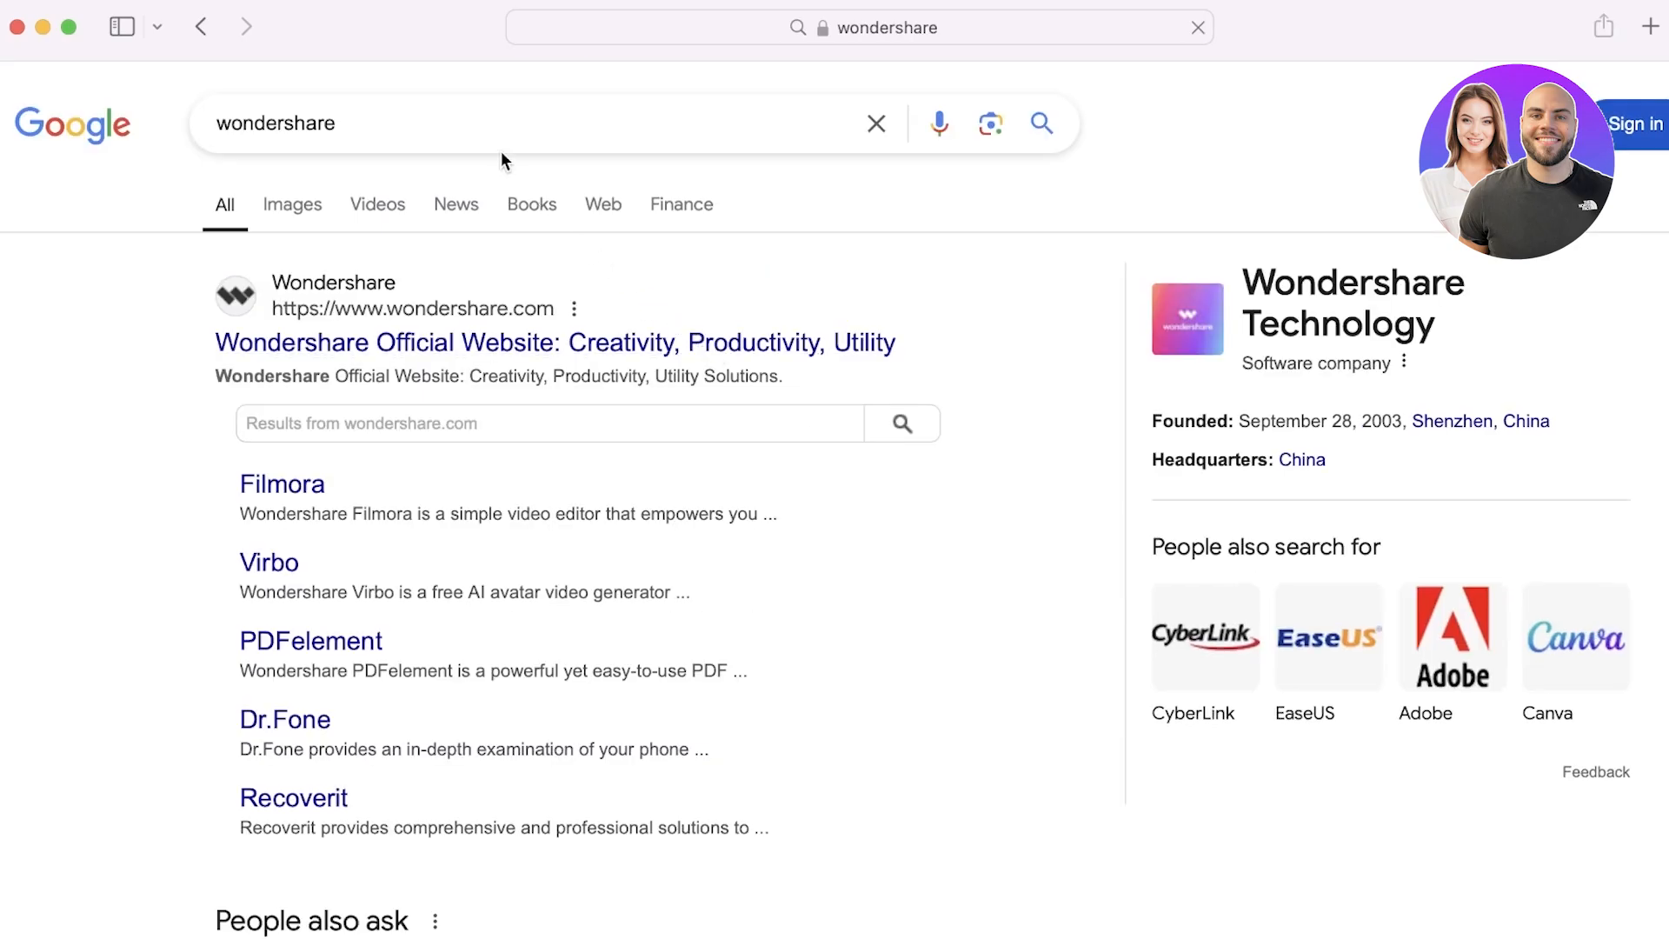
Refine the Google search to "wondershare filmora" and open the official Wondershare Filmora website.
{"action": "left_click", "coordinate": [504, 130]}
{"action": "type", "text": "filmora"}
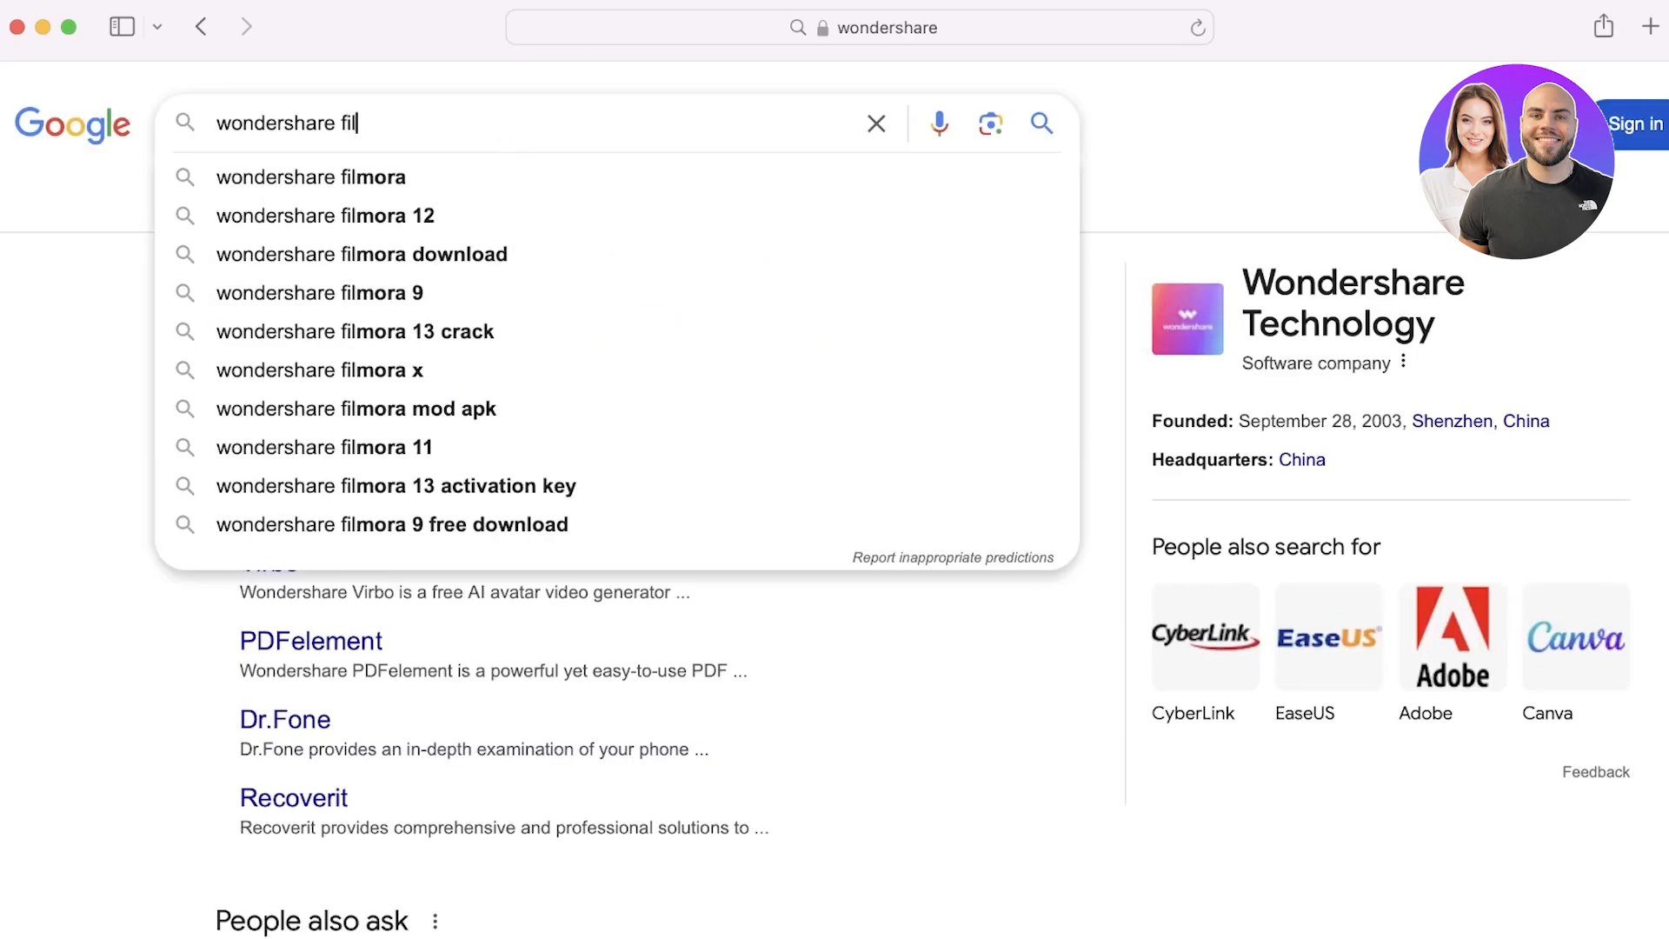
{"action": "key", "text": "Return"}
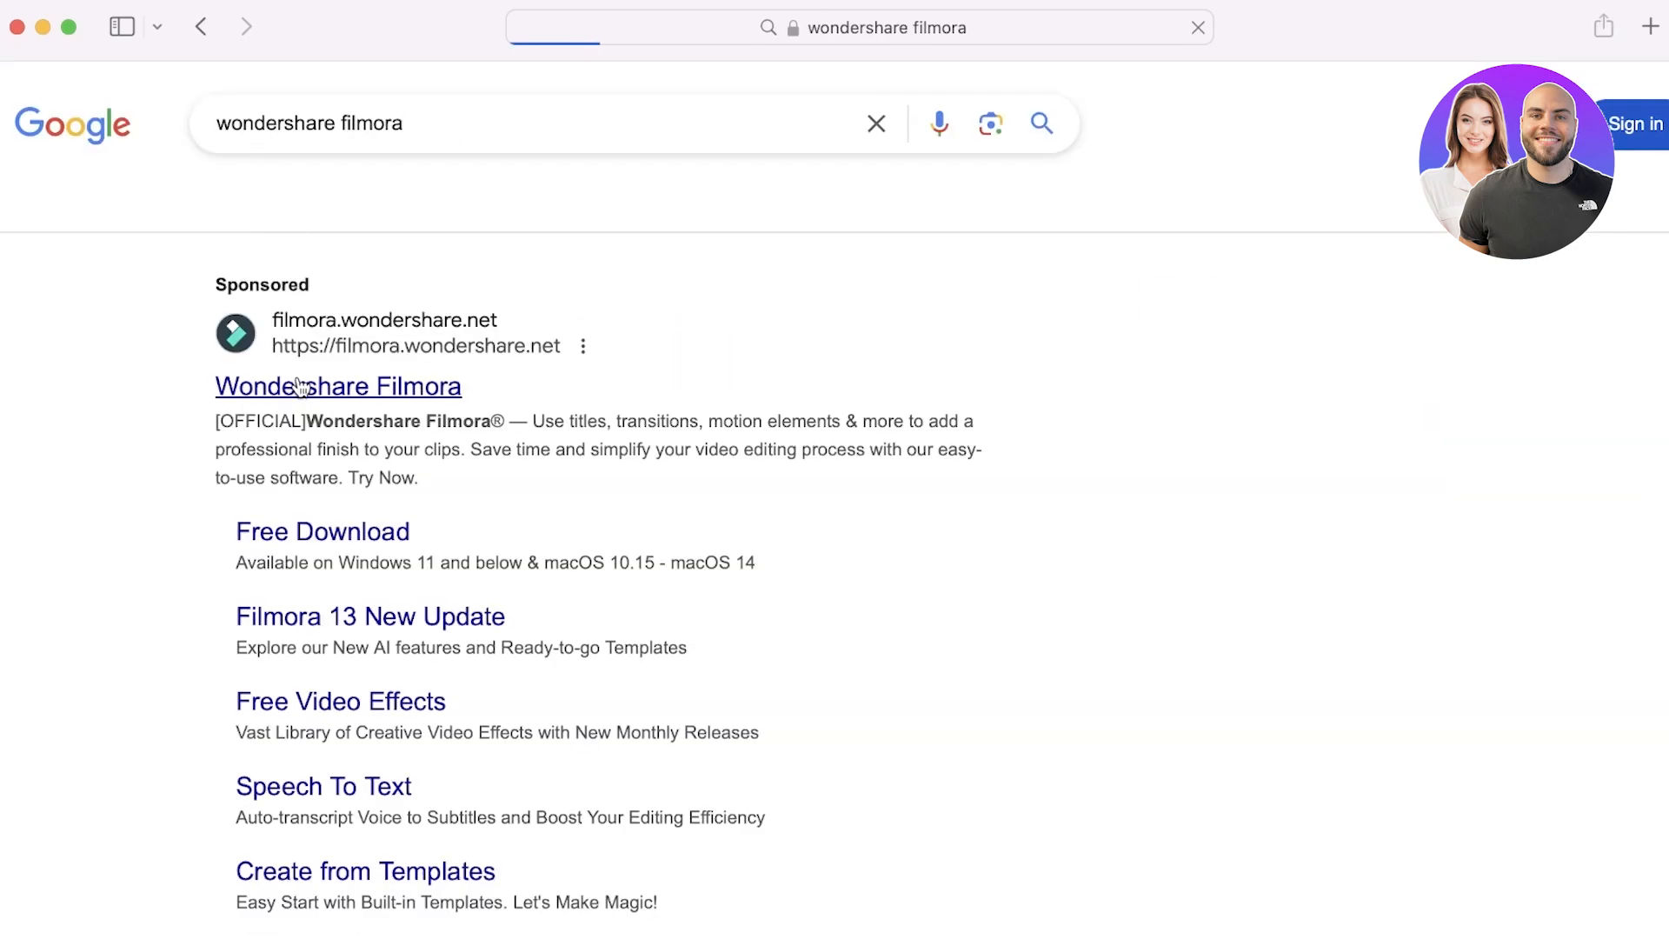
{"action": "left_click", "coordinate": [294, 383]}
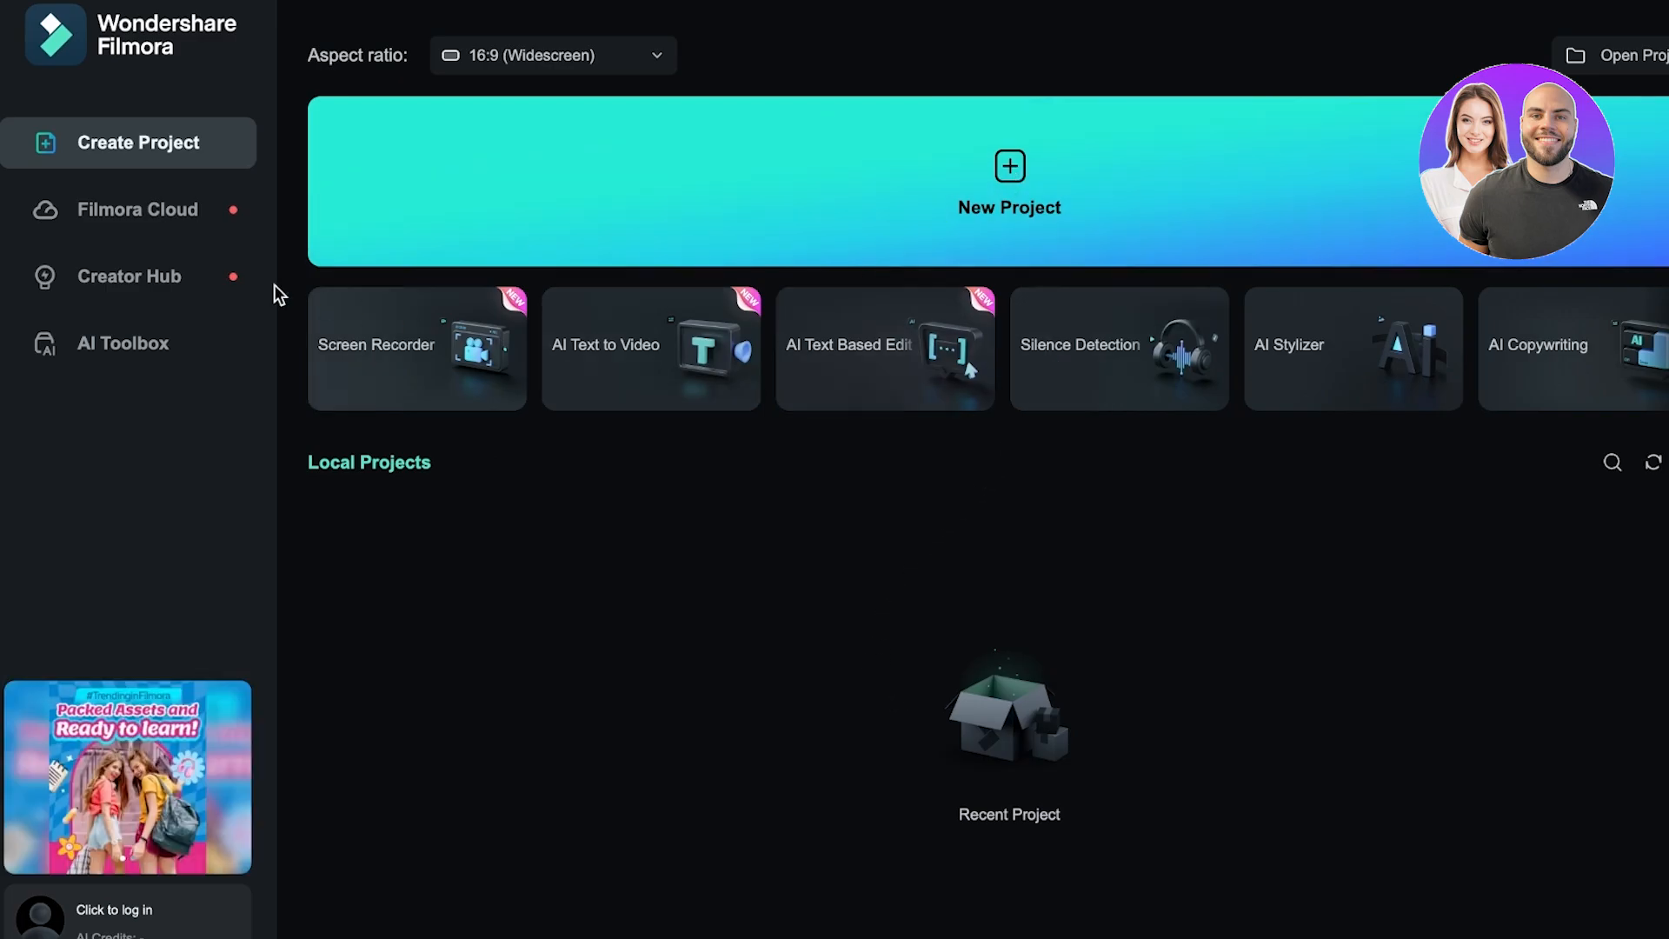
Switch to Filmora and look through its Filmora Cloud, Creator Hub and AI Toolbox sections.
{"action": "left_click", "coordinate": [160, 221]}
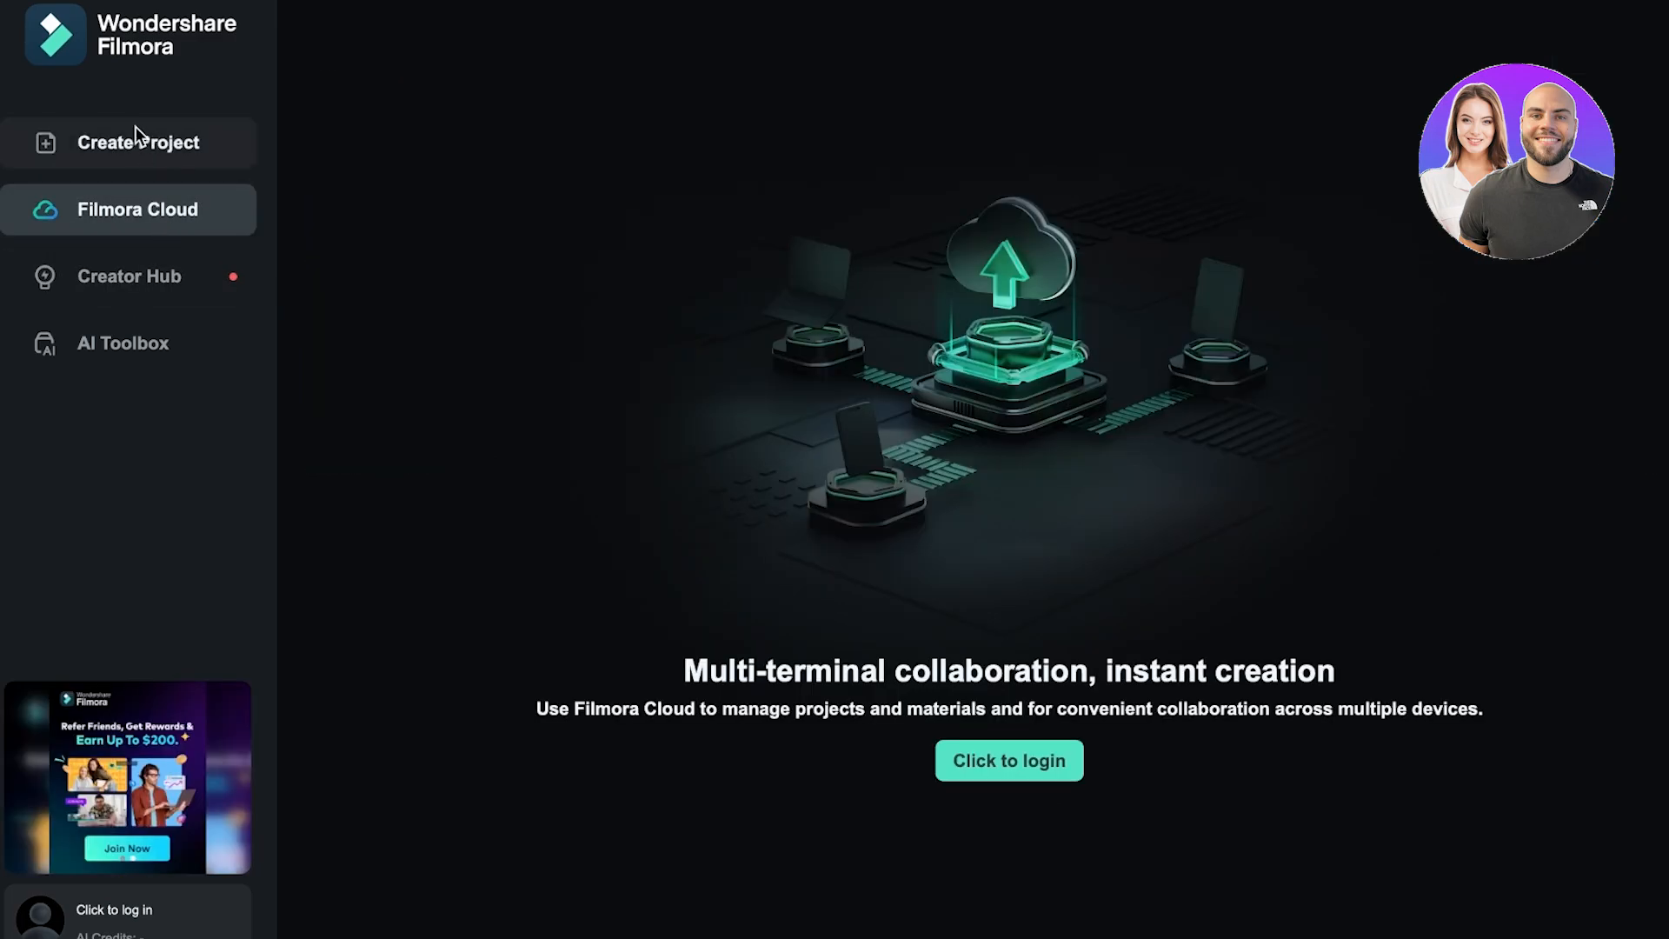
{"action": "left_click", "coordinate": [113, 264]}
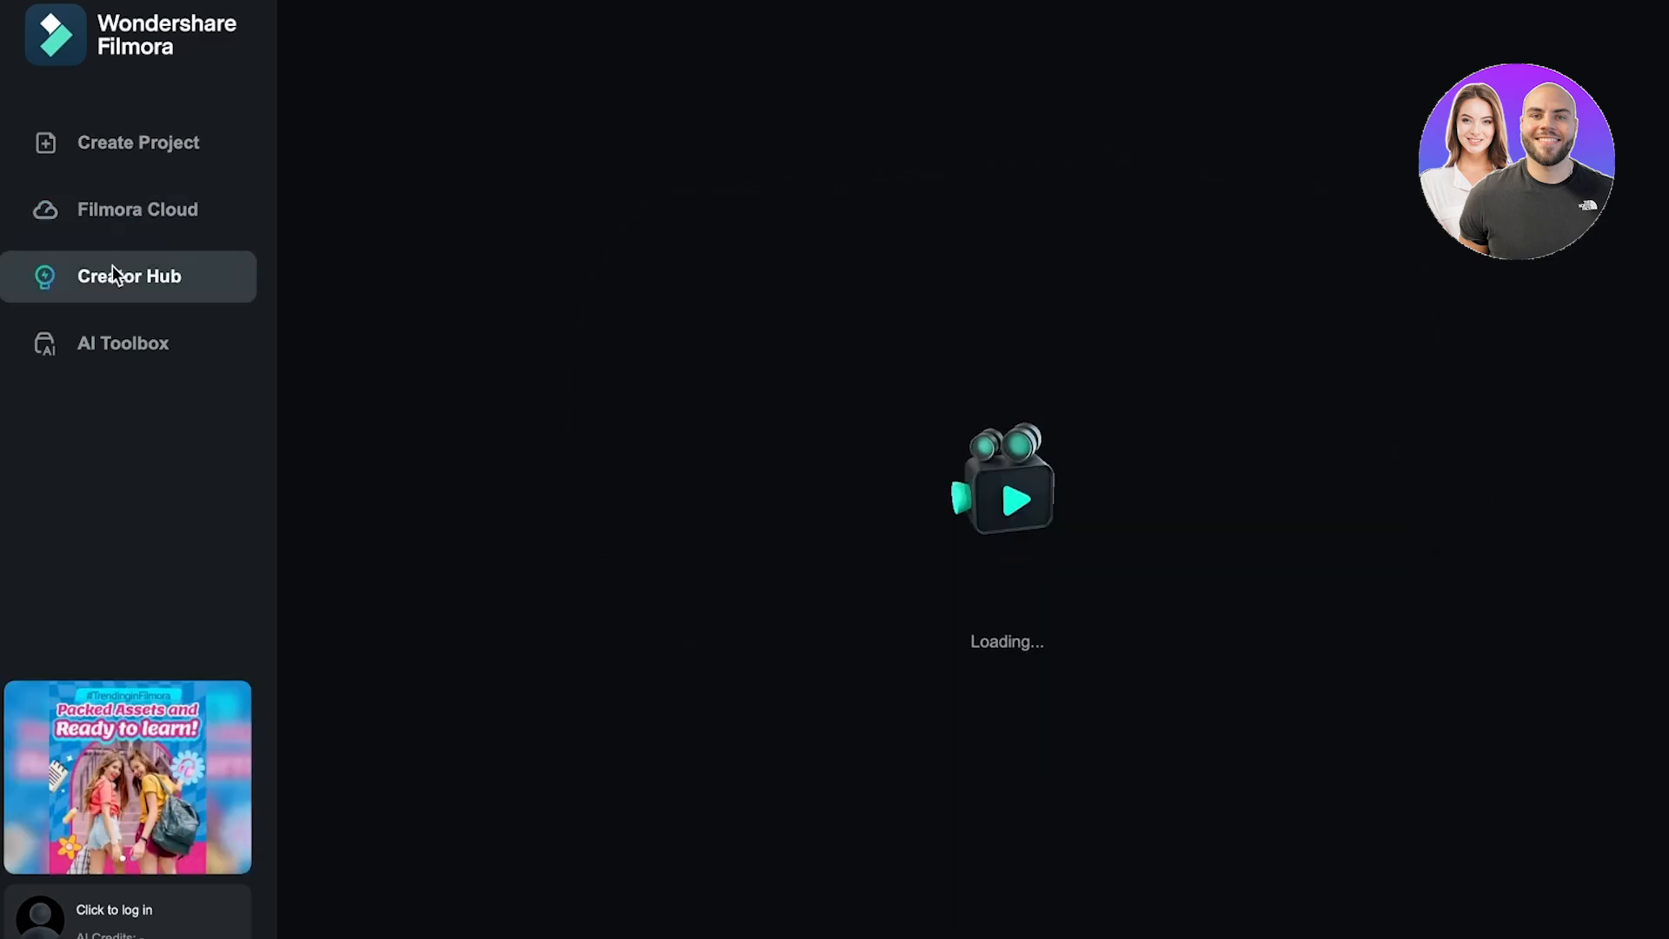
{"action": "left_click", "coordinate": [94, 352]}
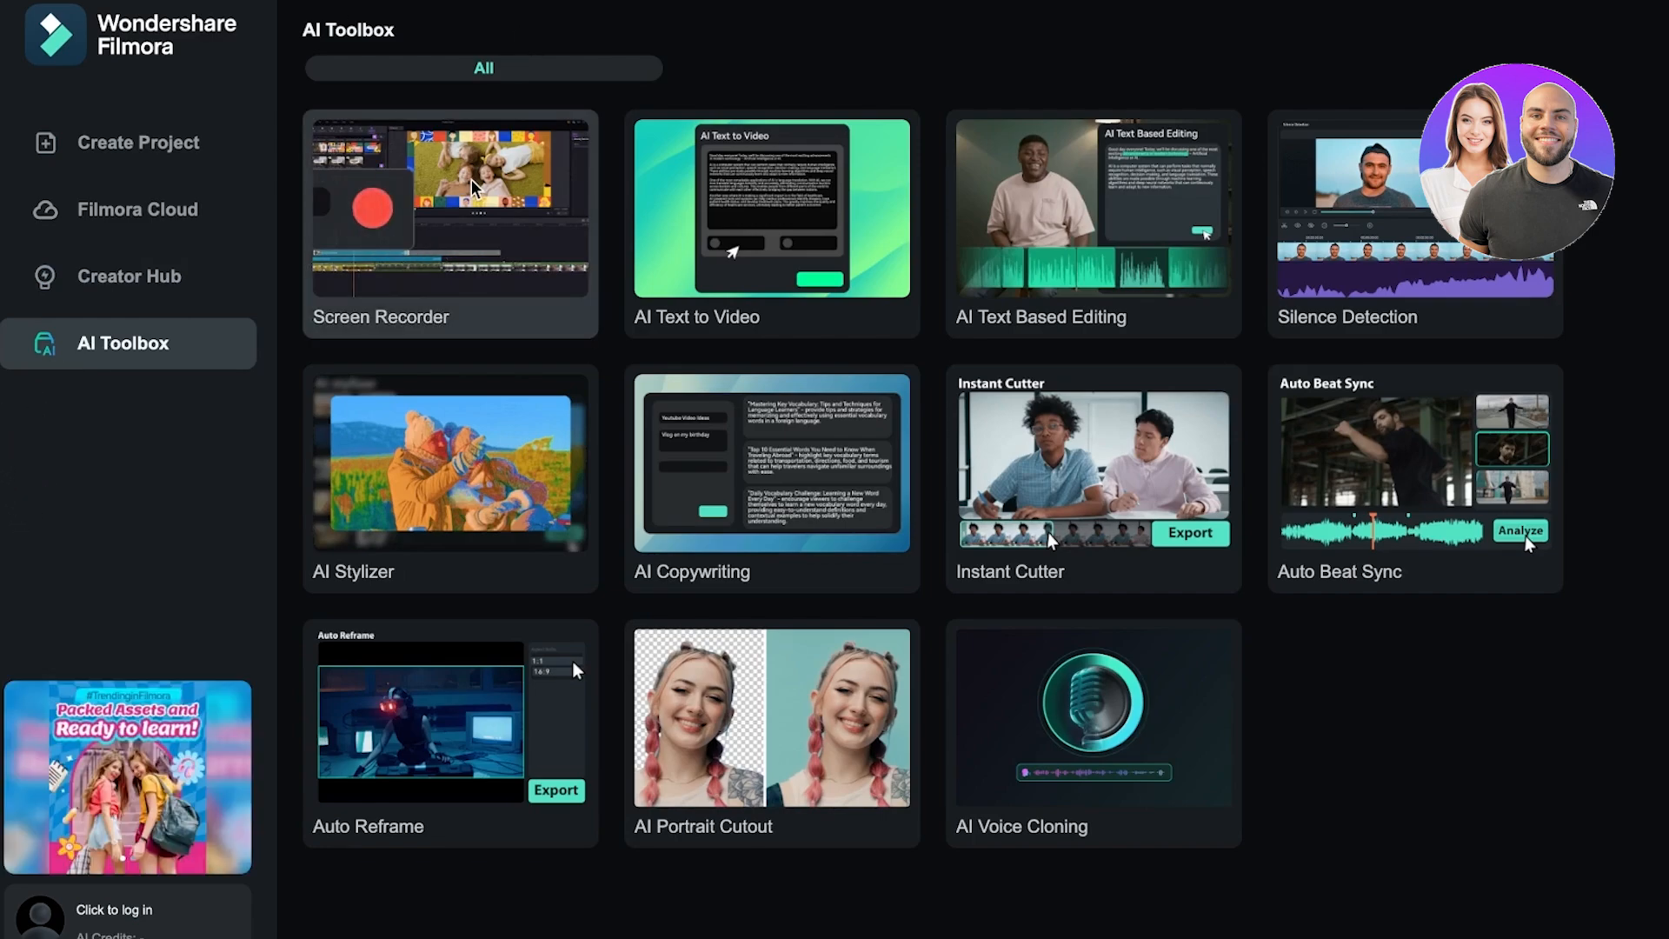
Try to open the Screen Recorder tool from the AI Toolbox, dismiss the login window and return to the AI Toolbox.
{"action": "left_click", "coordinate": [467, 217]}
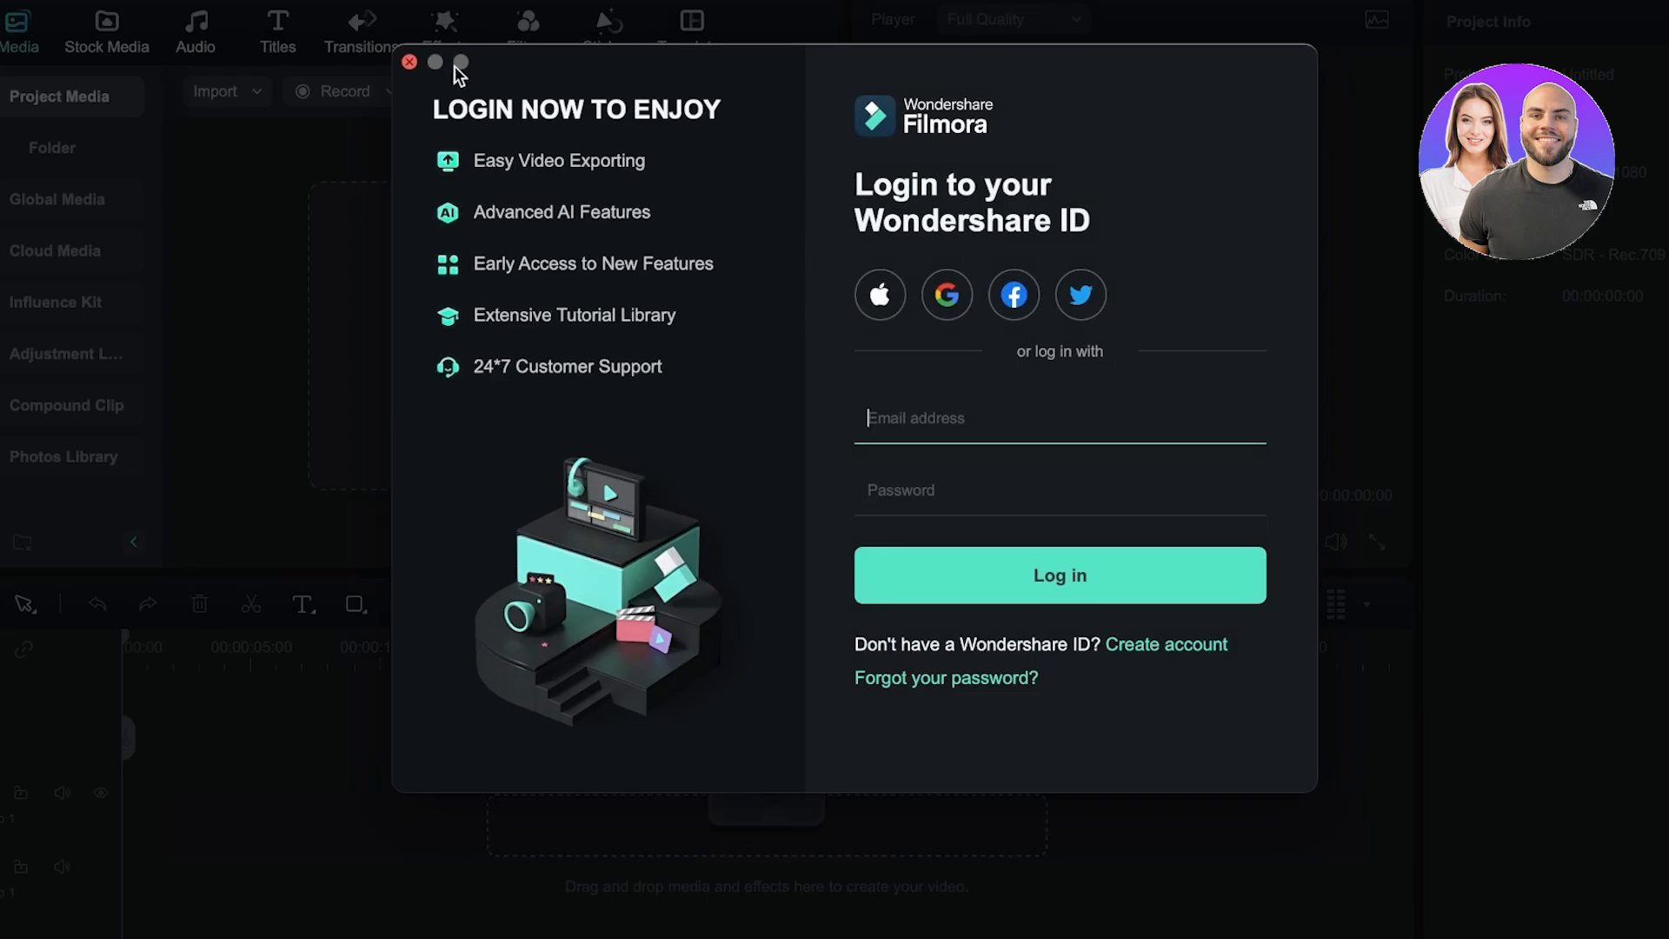
{"action": "left_click", "coordinate": [409, 63]}
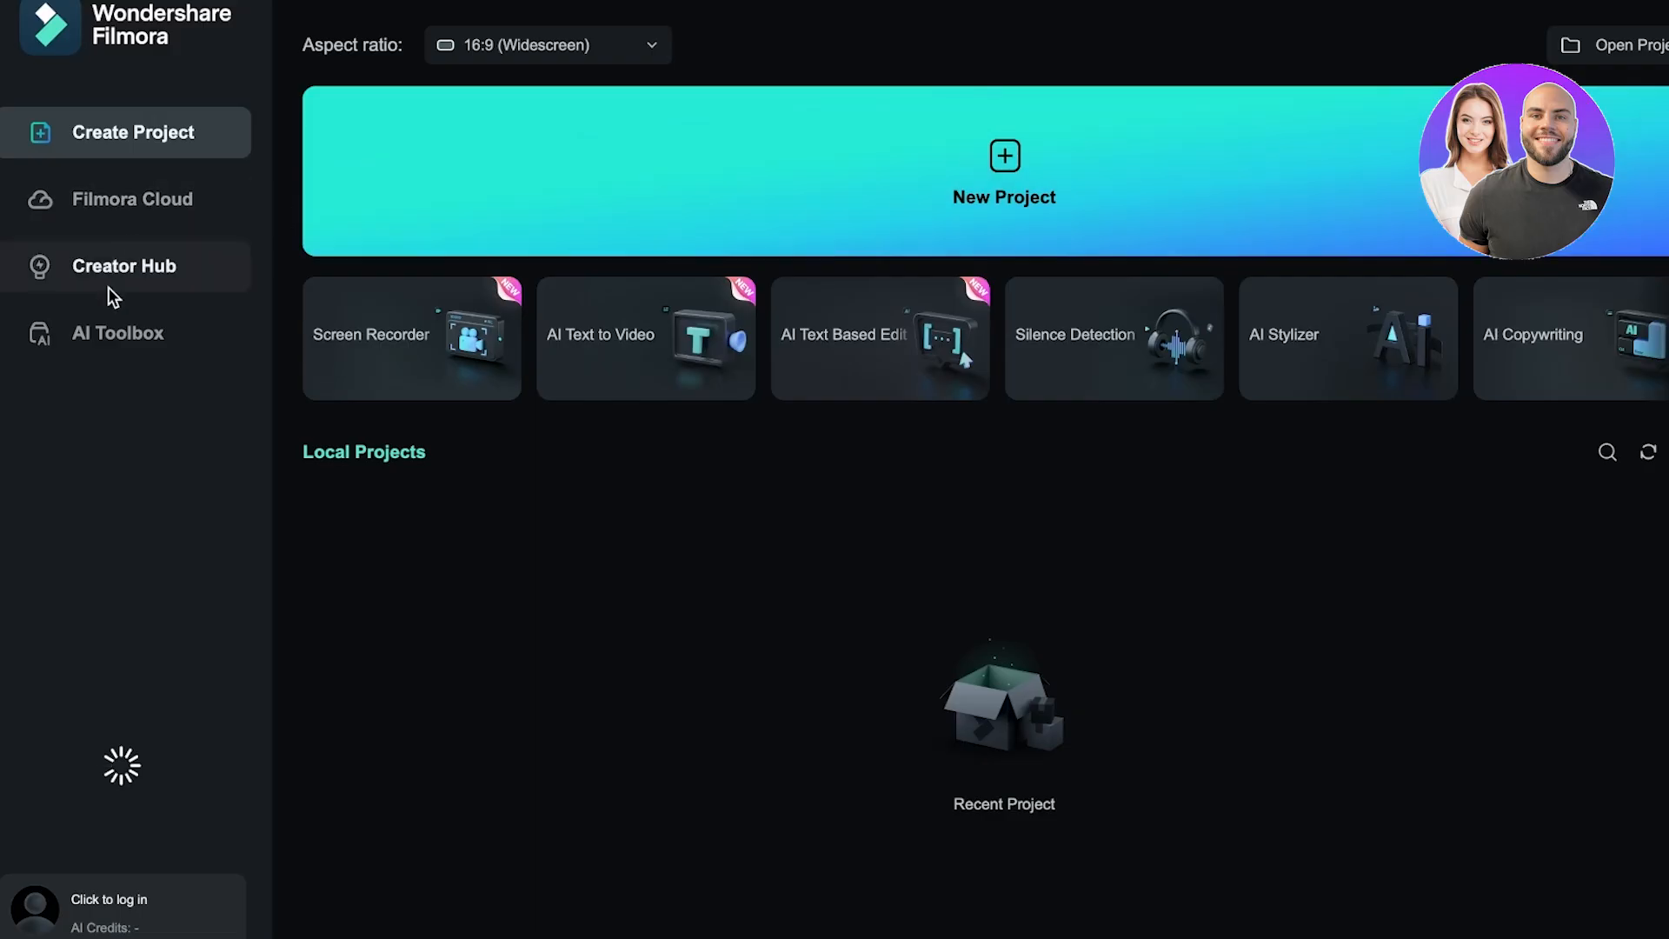
{"action": "left_click", "coordinate": [115, 333]}
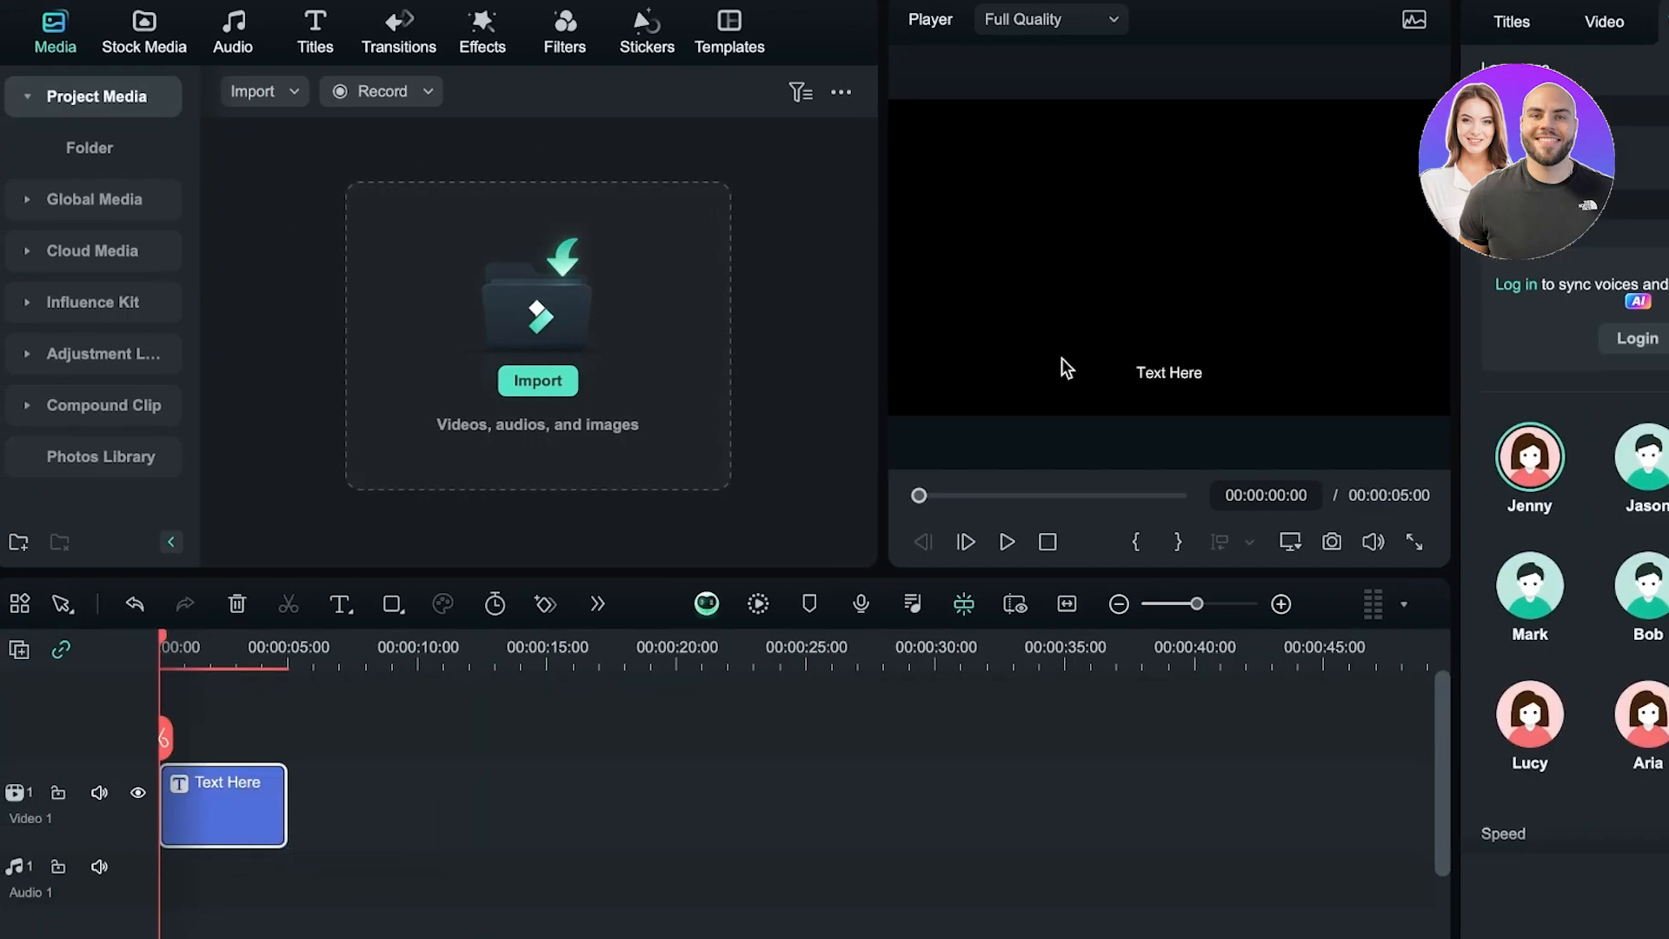
Extend the "Text Here" title clip to about 18 seconds, cancel the media import and close the project.
{"action": "left_click_drag", "start_coordinate": [294, 801], "coordinate": [629, 801]}
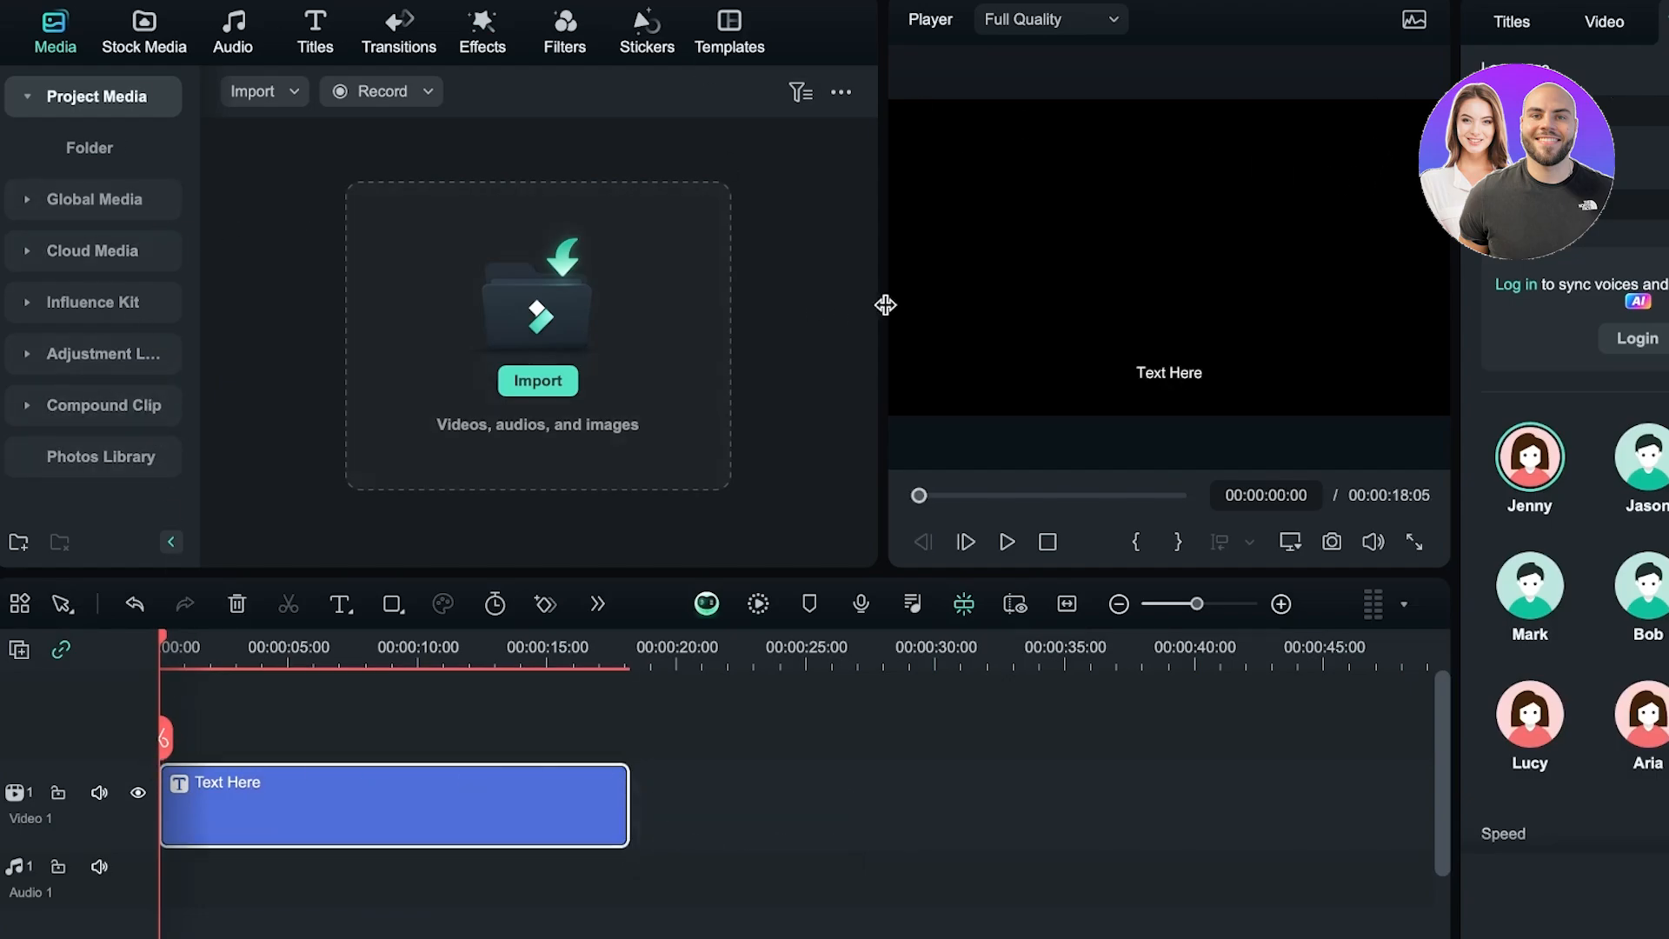
{"action": "left_click", "coordinate": [511, 358]}
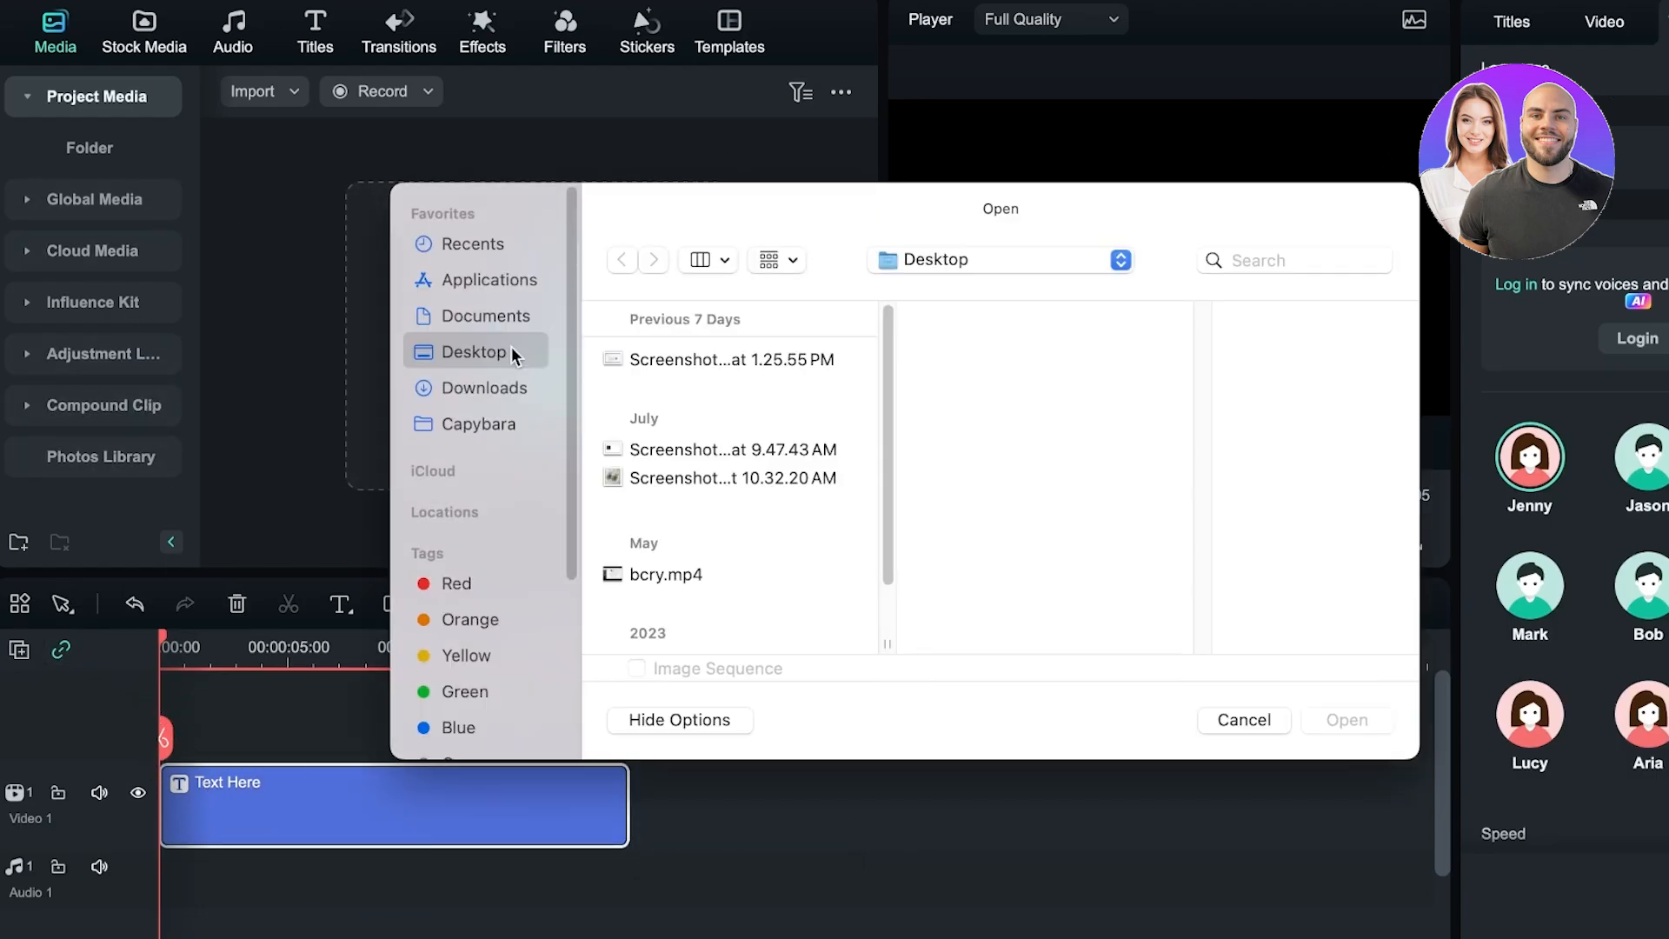
{"action": "left_click", "coordinate": [1230, 738]}
{"action": "key", "text": "super+q"}
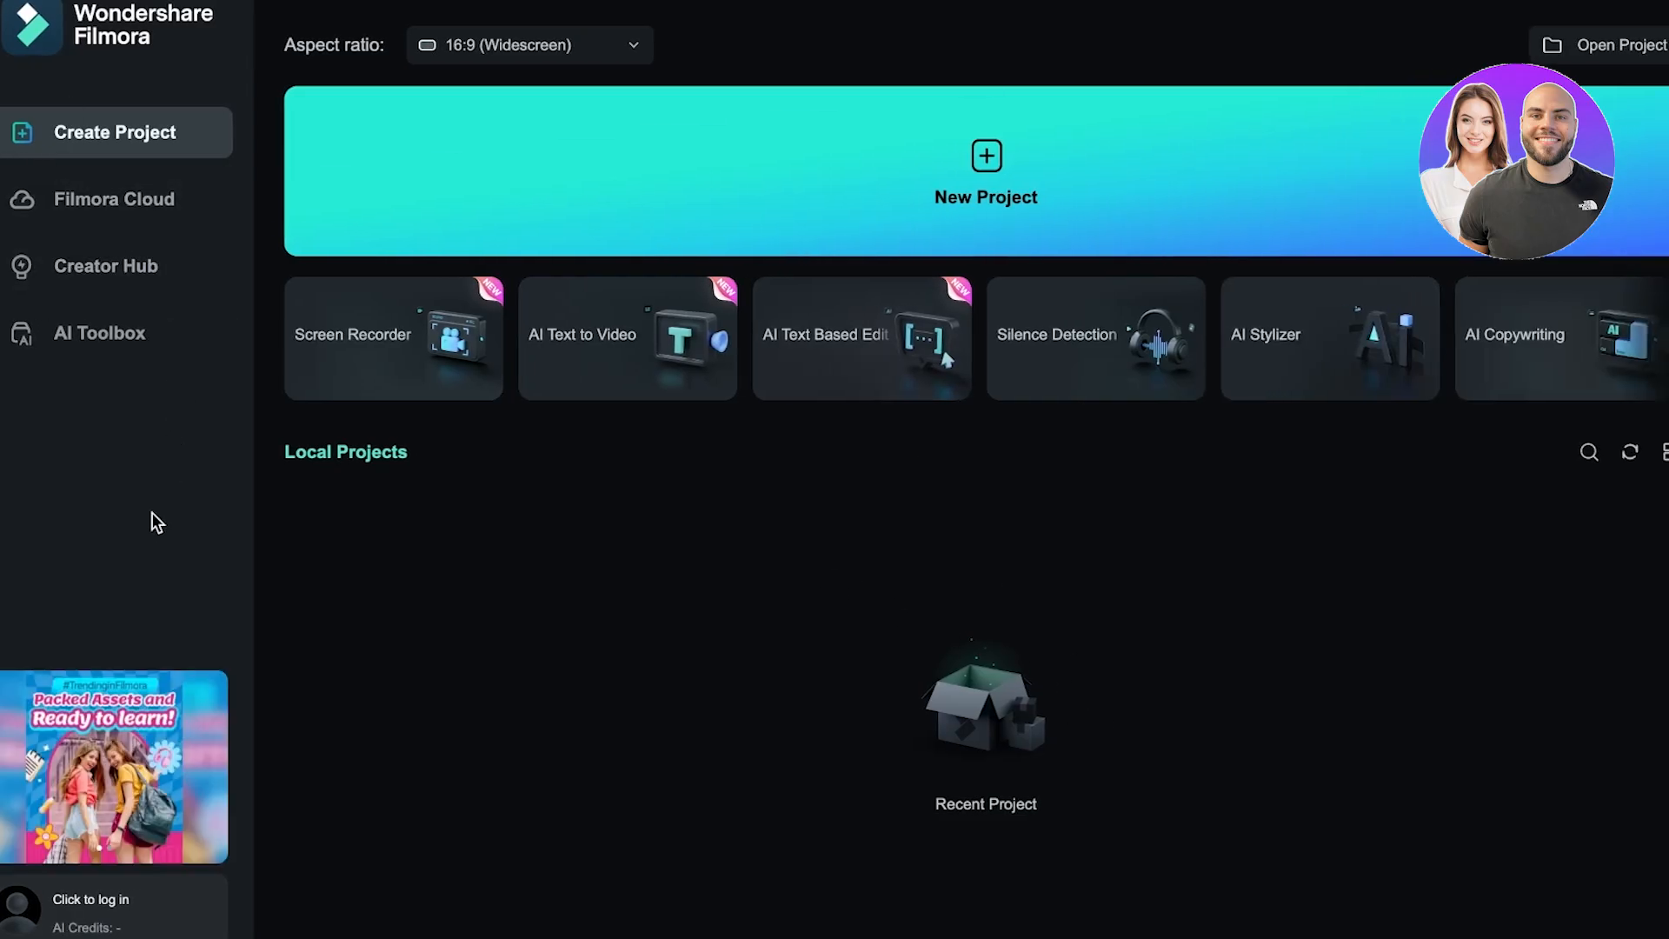
Log in to the Wondershare ID with an existing Google account and return to Filmora.
{"action": "left_click", "coordinate": [54, 909]}
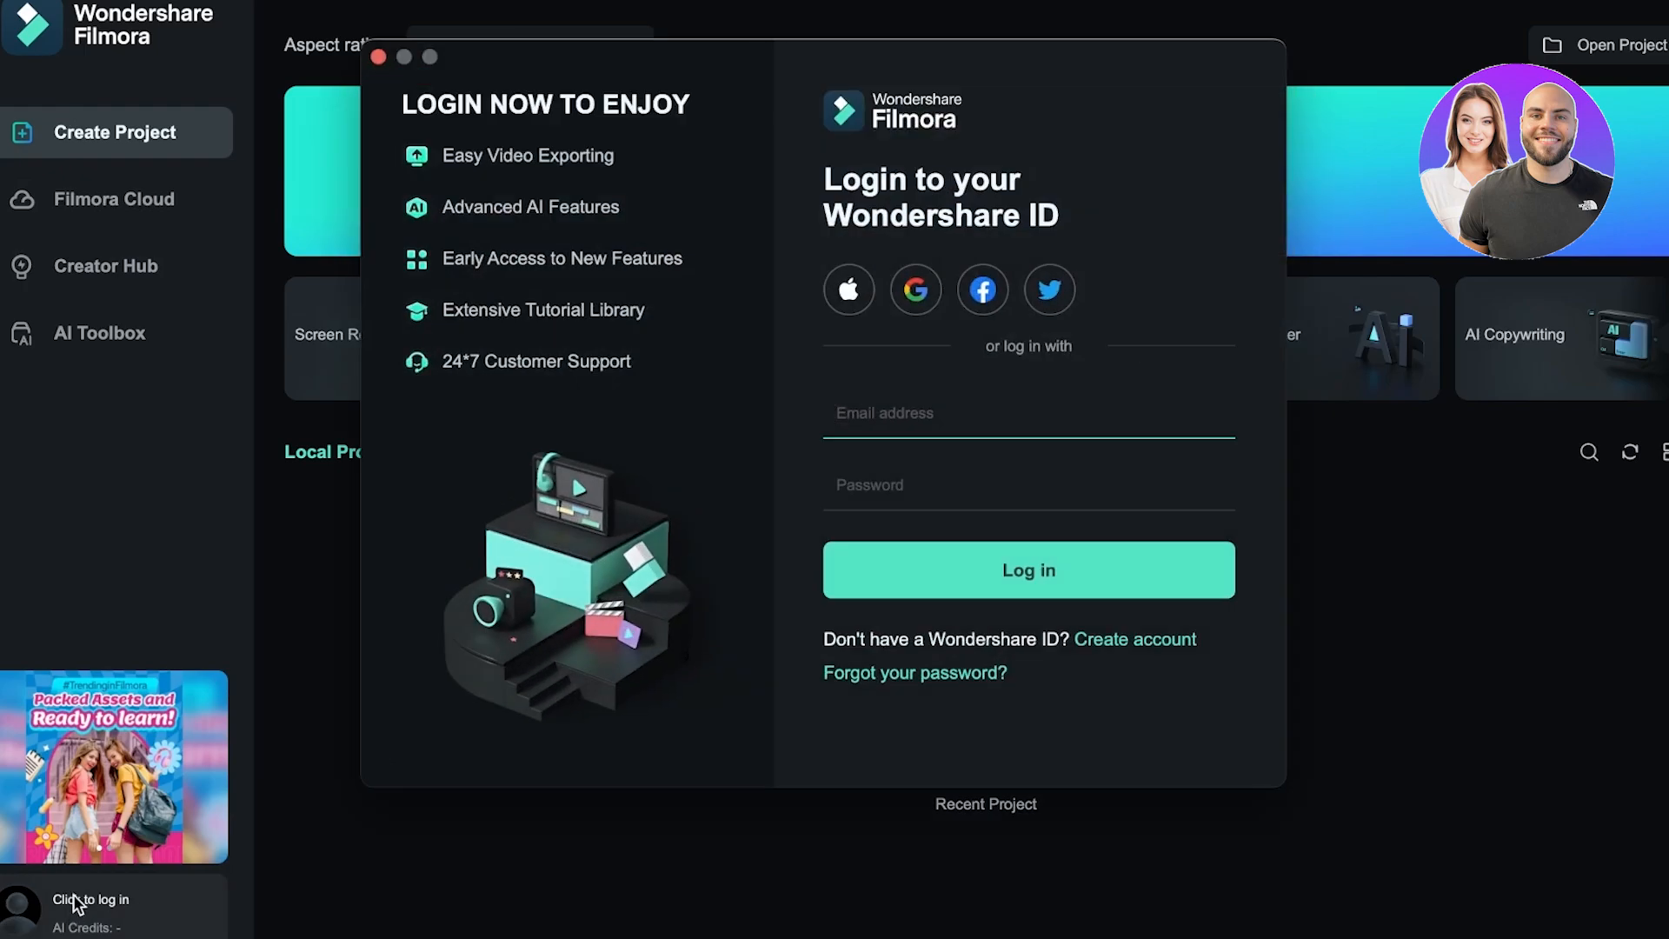
{"action": "left_click", "coordinate": [920, 294]}
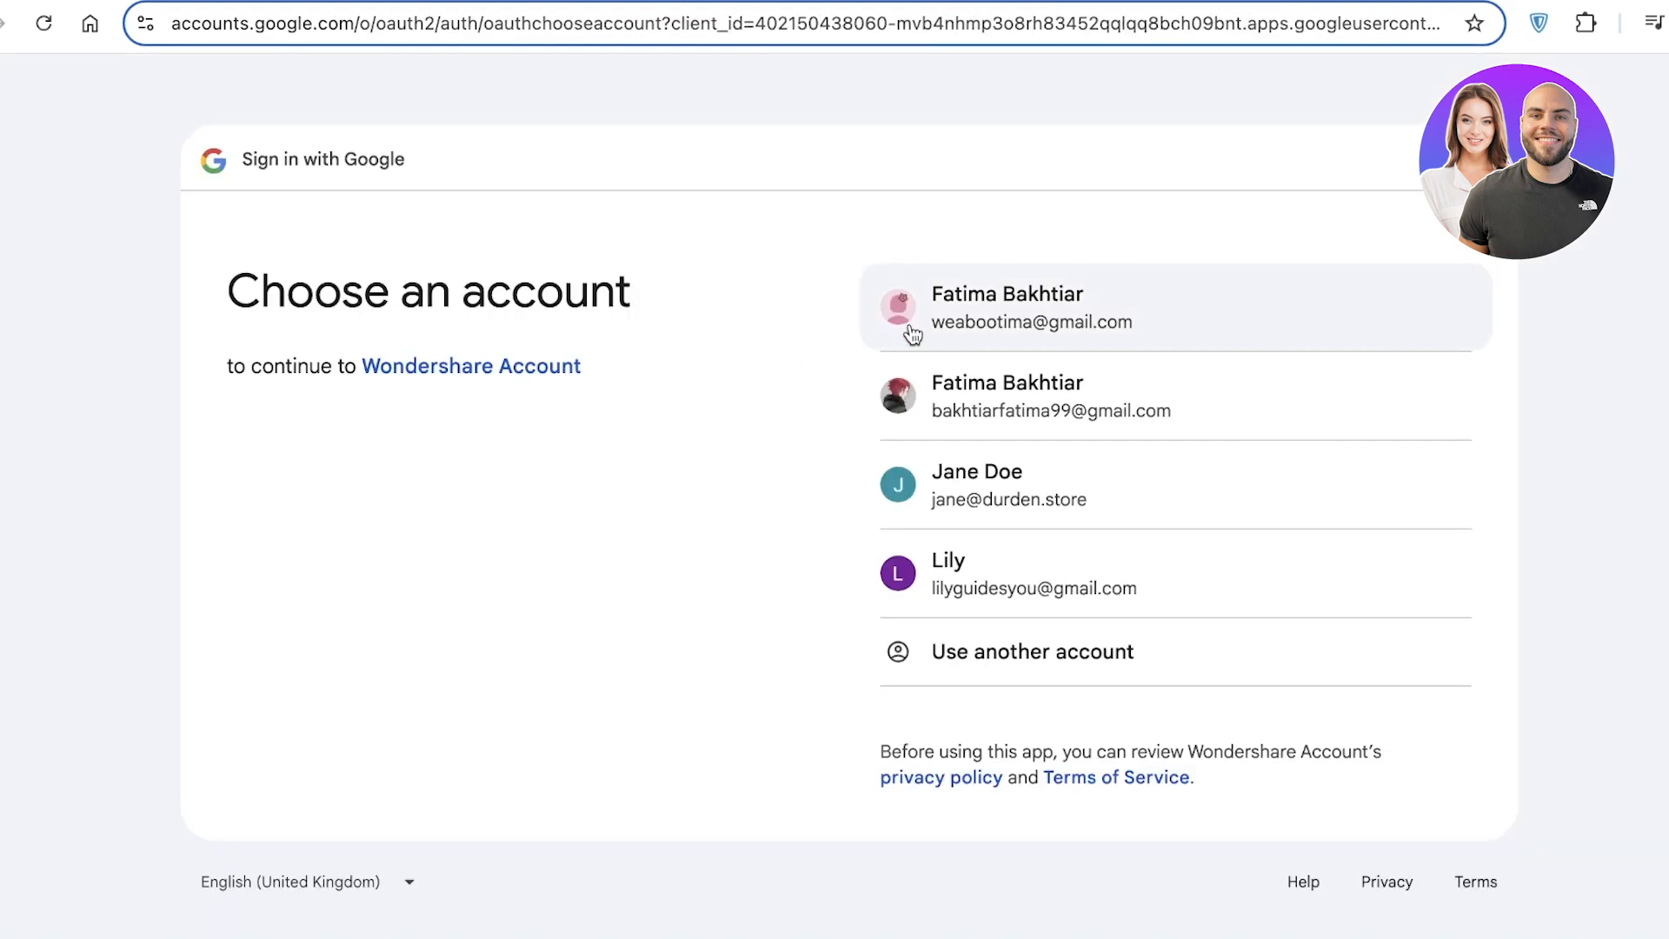
{"action": "left_click", "coordinate": [909, 323]}
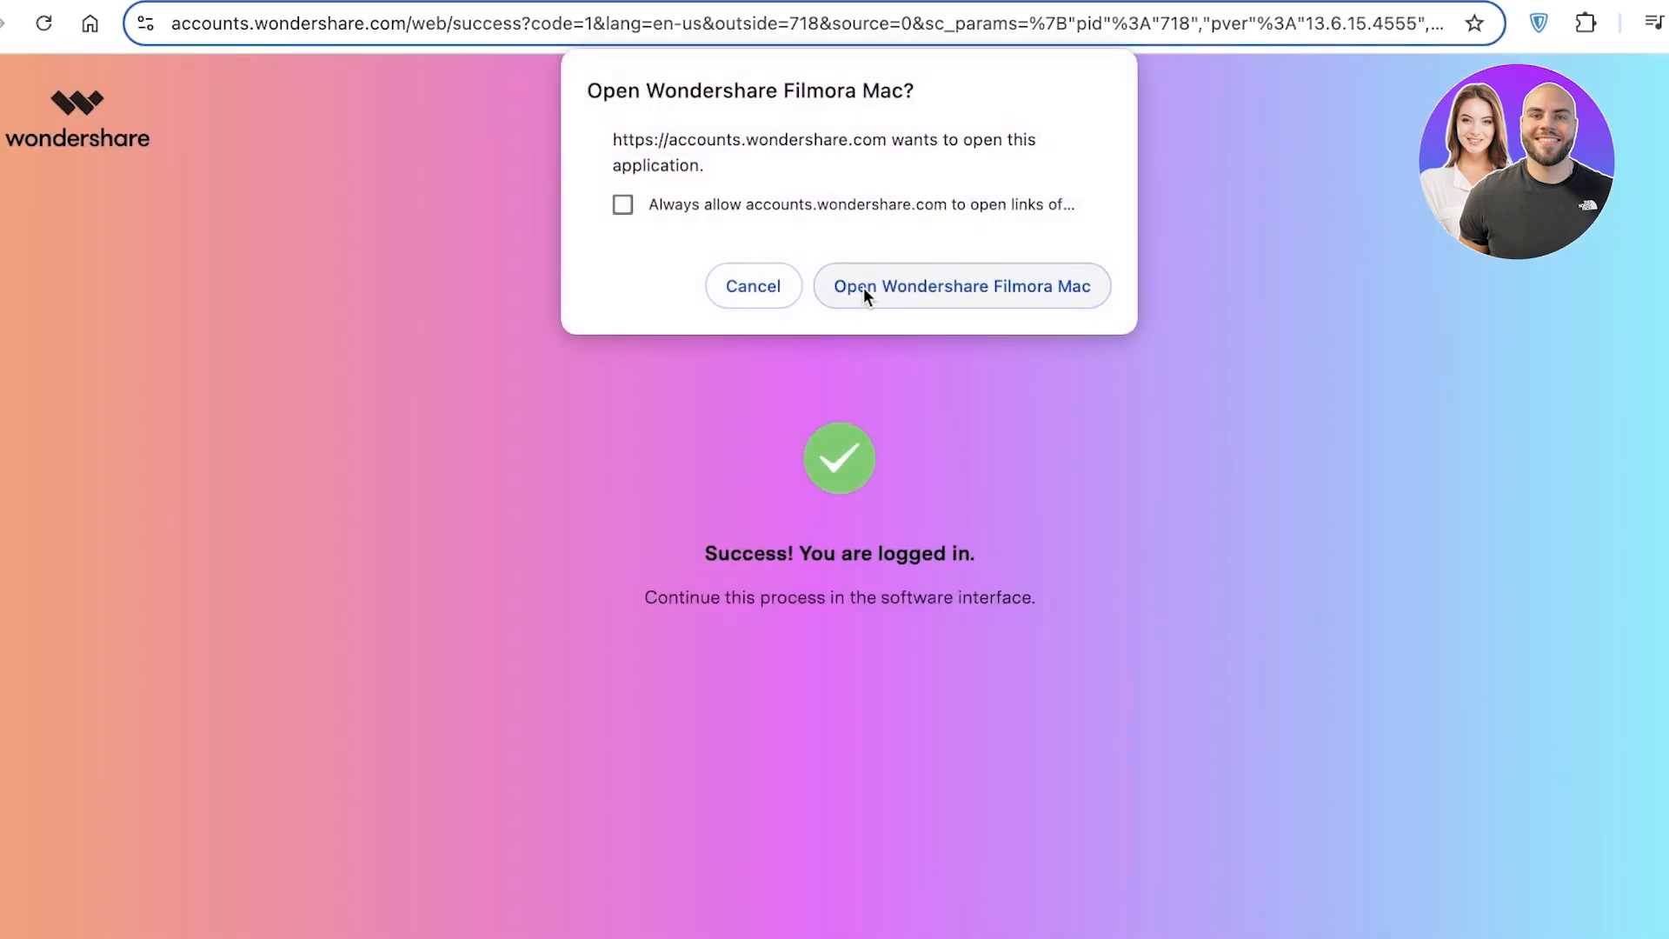
{"action": "left_click", "coordinate": [864, 287]}
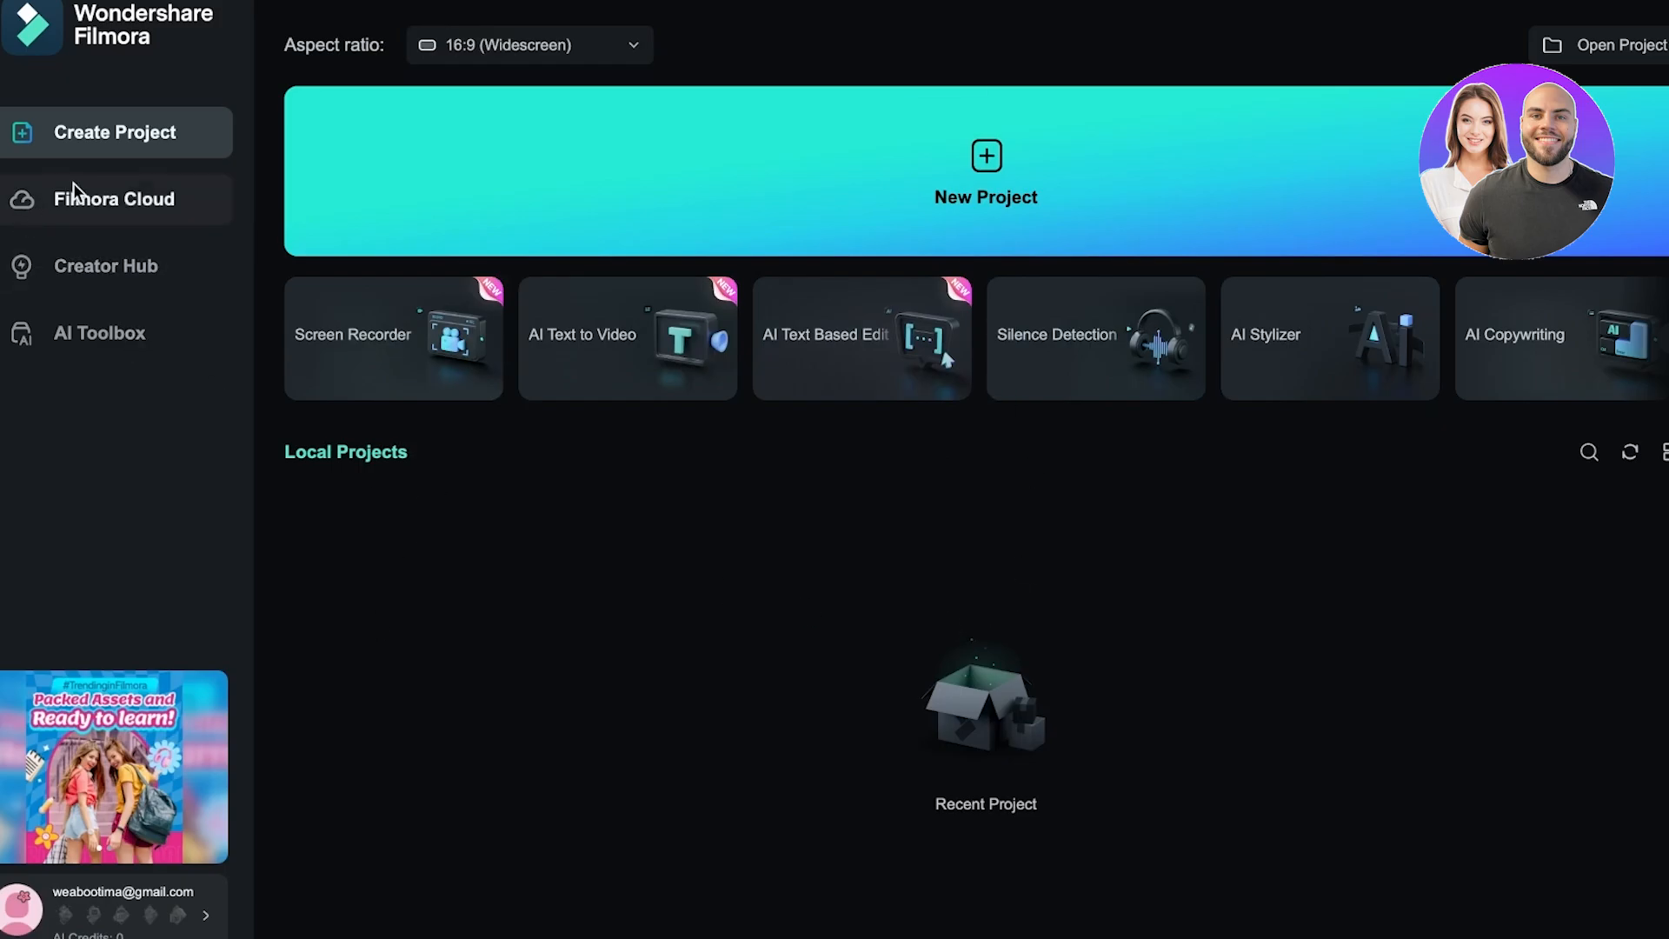
Create a new 16:9 project and view its Global Media and Cloud Media sections.
{"action": "left_click", "coordinate": [1084, 165]}
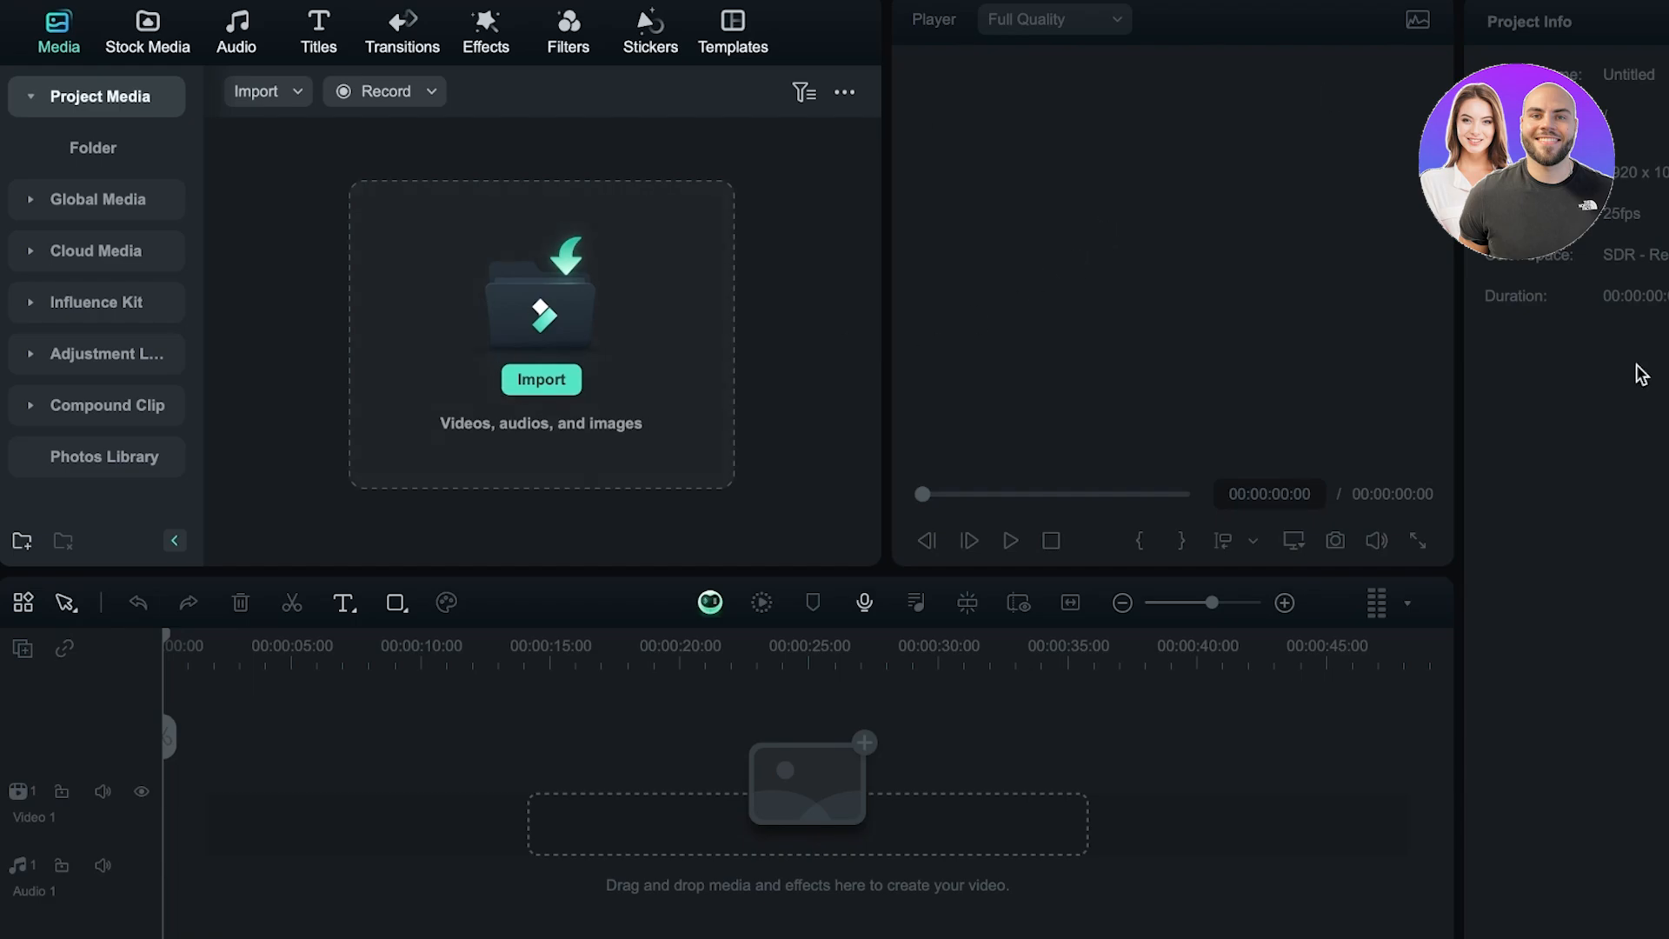
{"action": "left_click", "coordinate": [70, 106]}
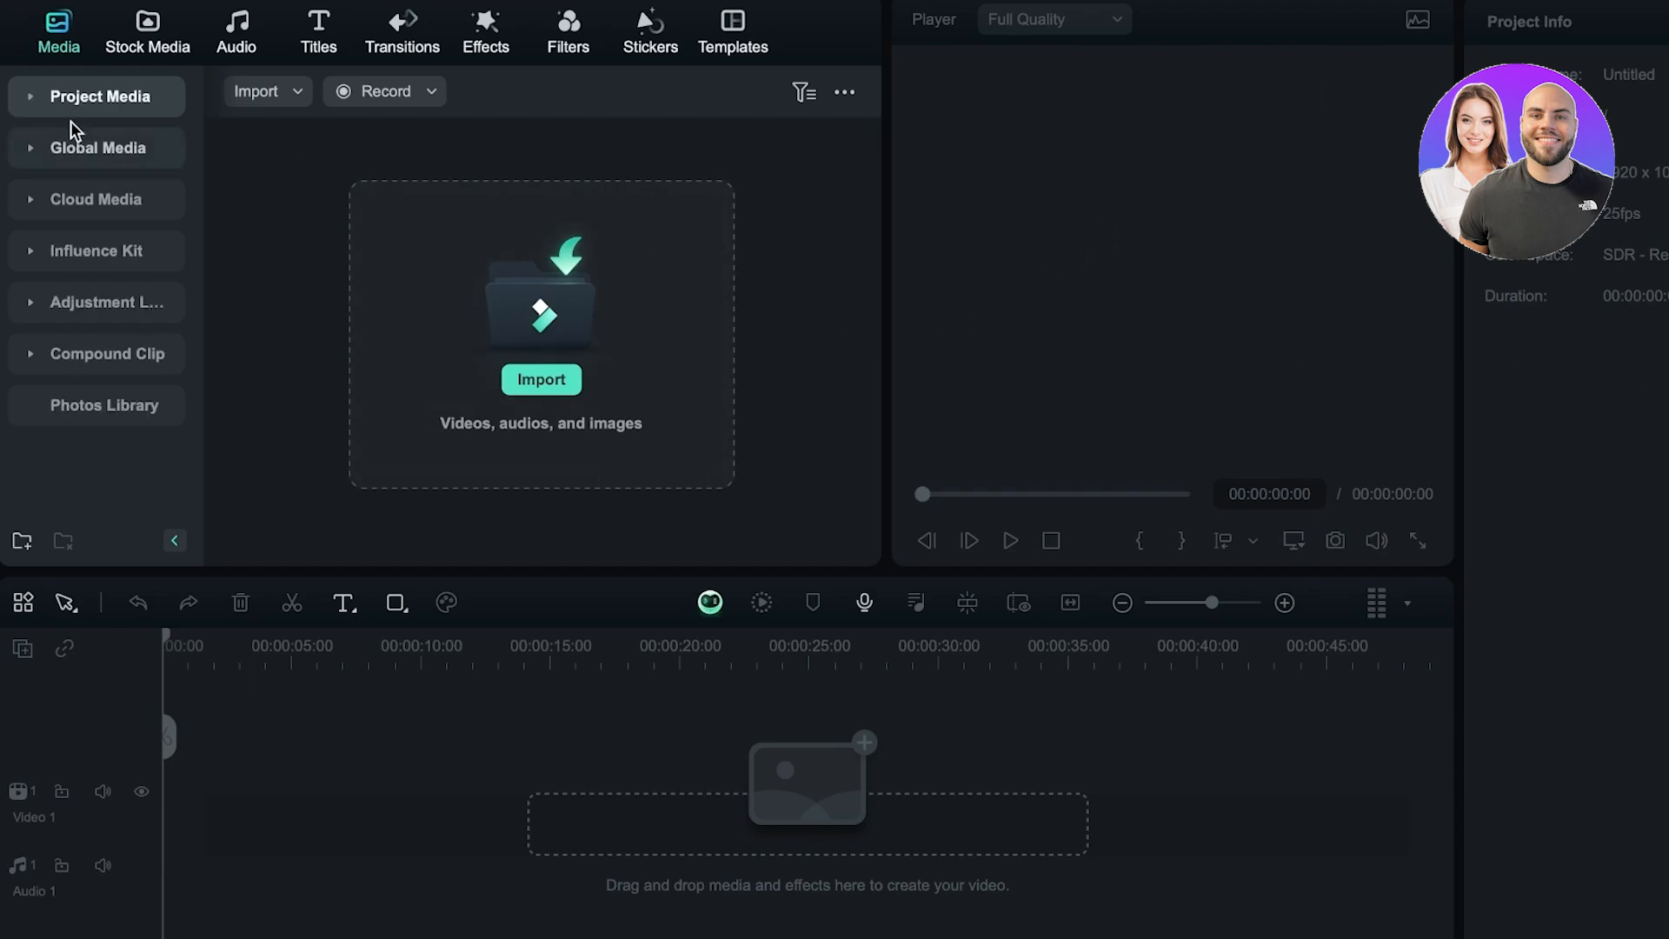
{"action": "left_click", "coordinate": [71, 138]}
{"action": "left_click", "coordinate": [70, 138]}
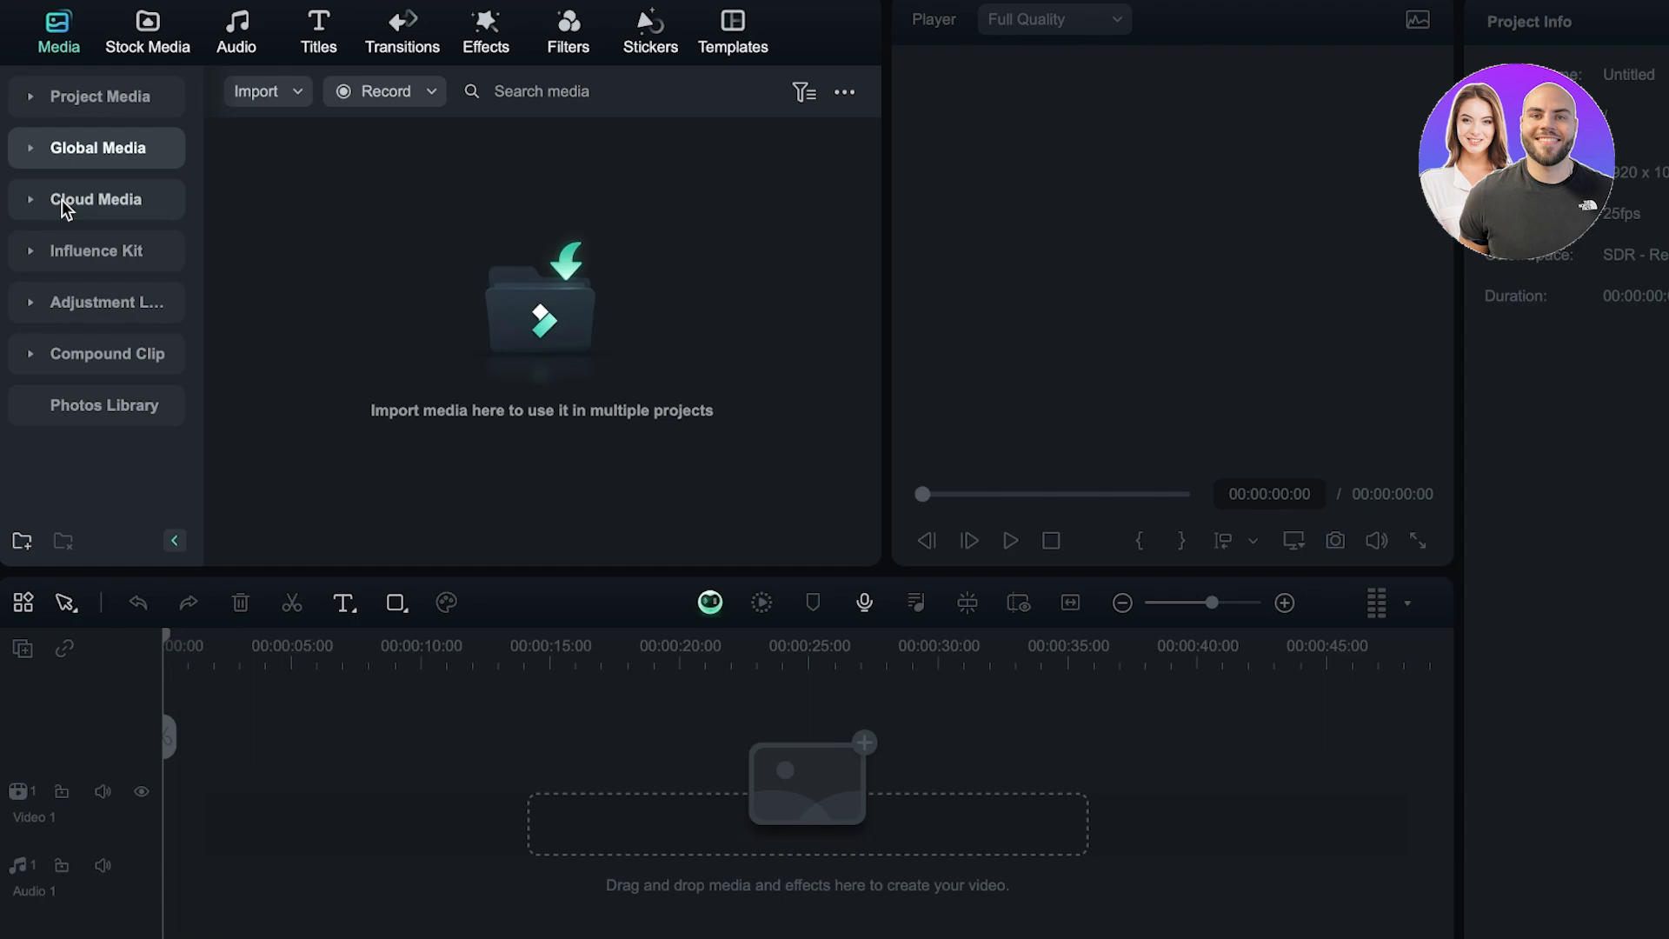
{"action": "left_click", "coordinate": [61, 200]}
{"action": "left_click", "coordinate": [68, 198]}
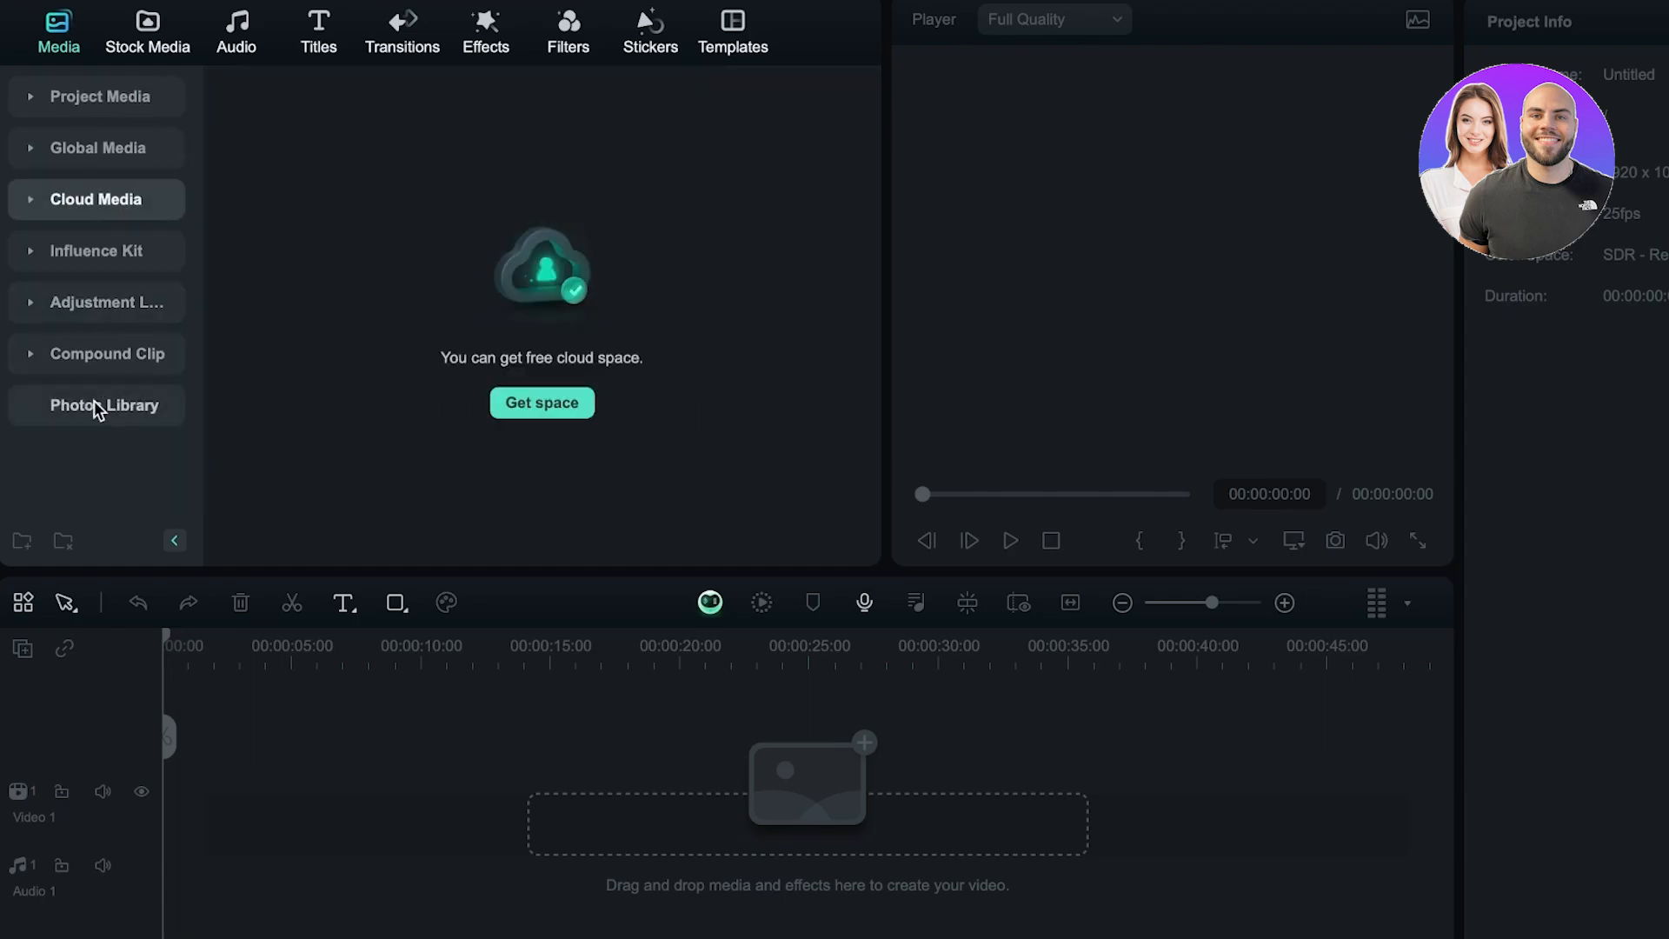
Browse the trending clips in the stock media library.
{"action": "left_click", "coordinate": [154, 34]}
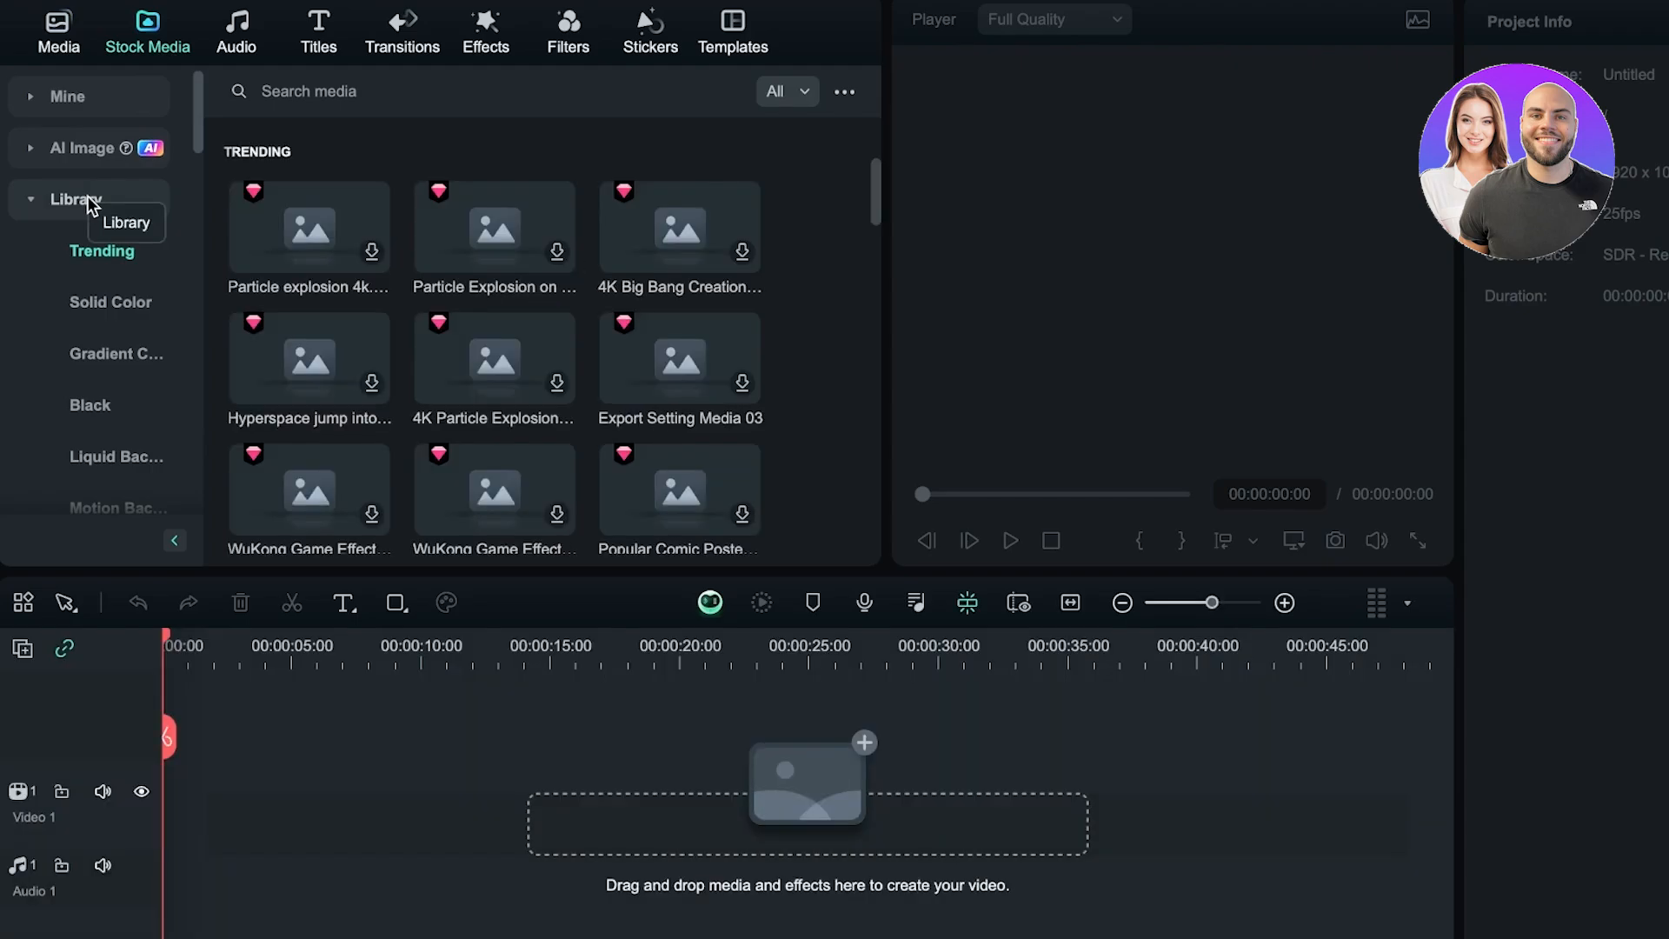
{"action": "scroll", "coordinate": [328, 309], "scroll_direction": "down", "scroll_amount": 6}
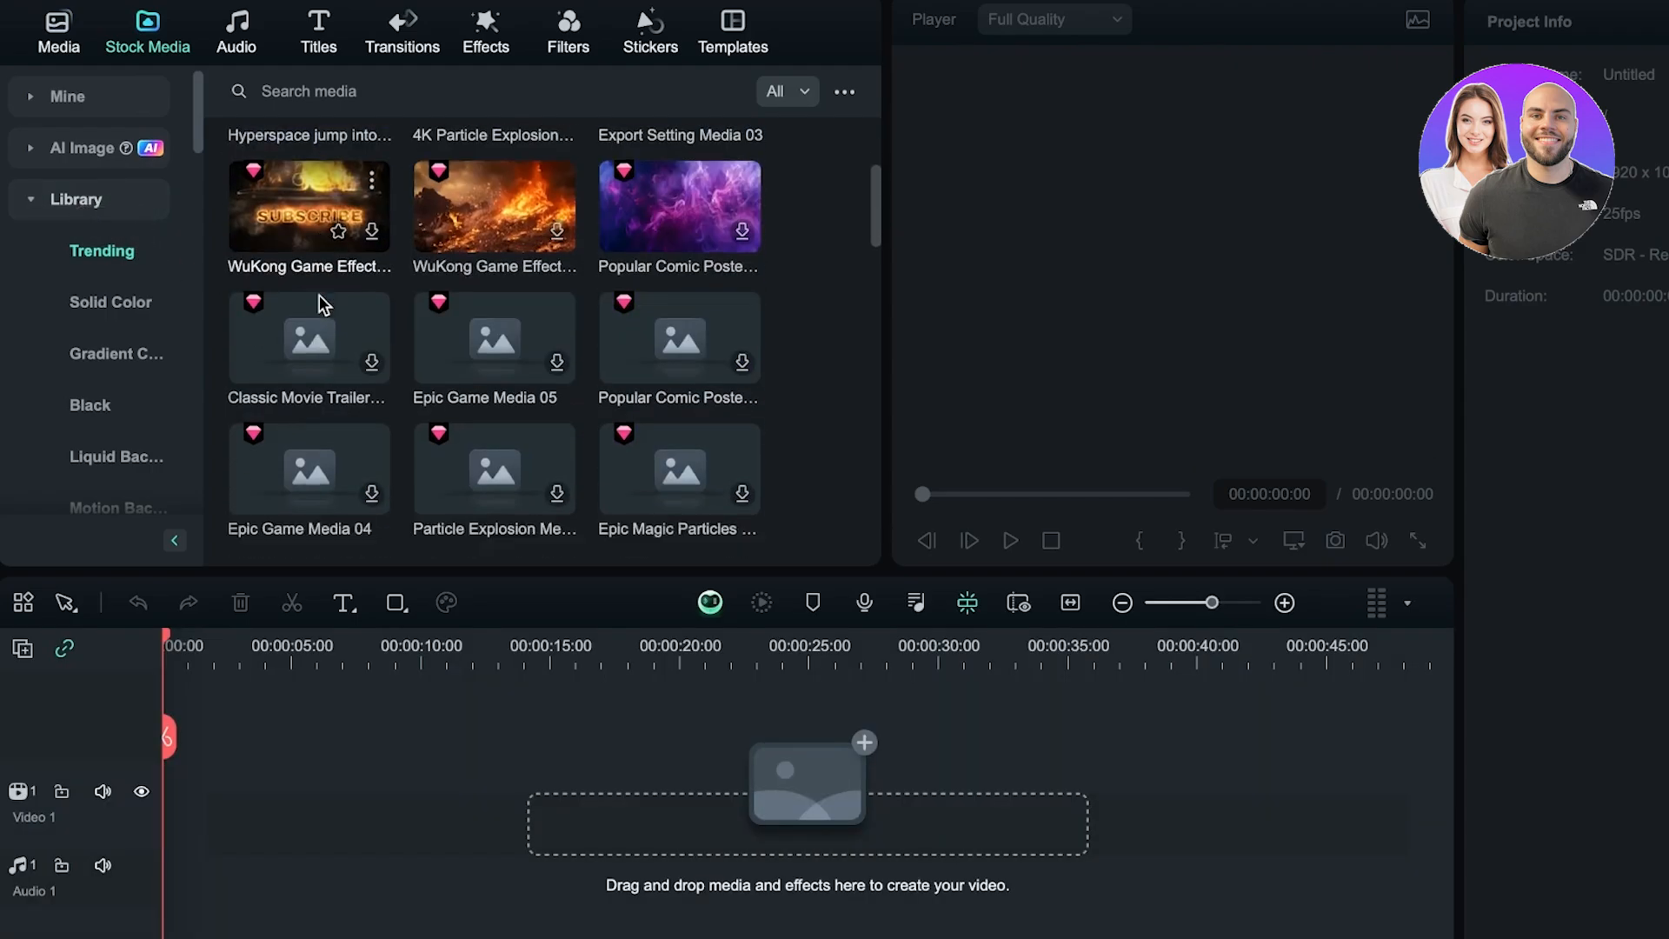
{"action": "scroll", "coordinate": [101, 362], "scroll_direction": "down", "scroll_amount": 5}
{"action": "scroll", "coordinate": [82, 391], "scroll_direction": "up", "scroll_amount": 5}
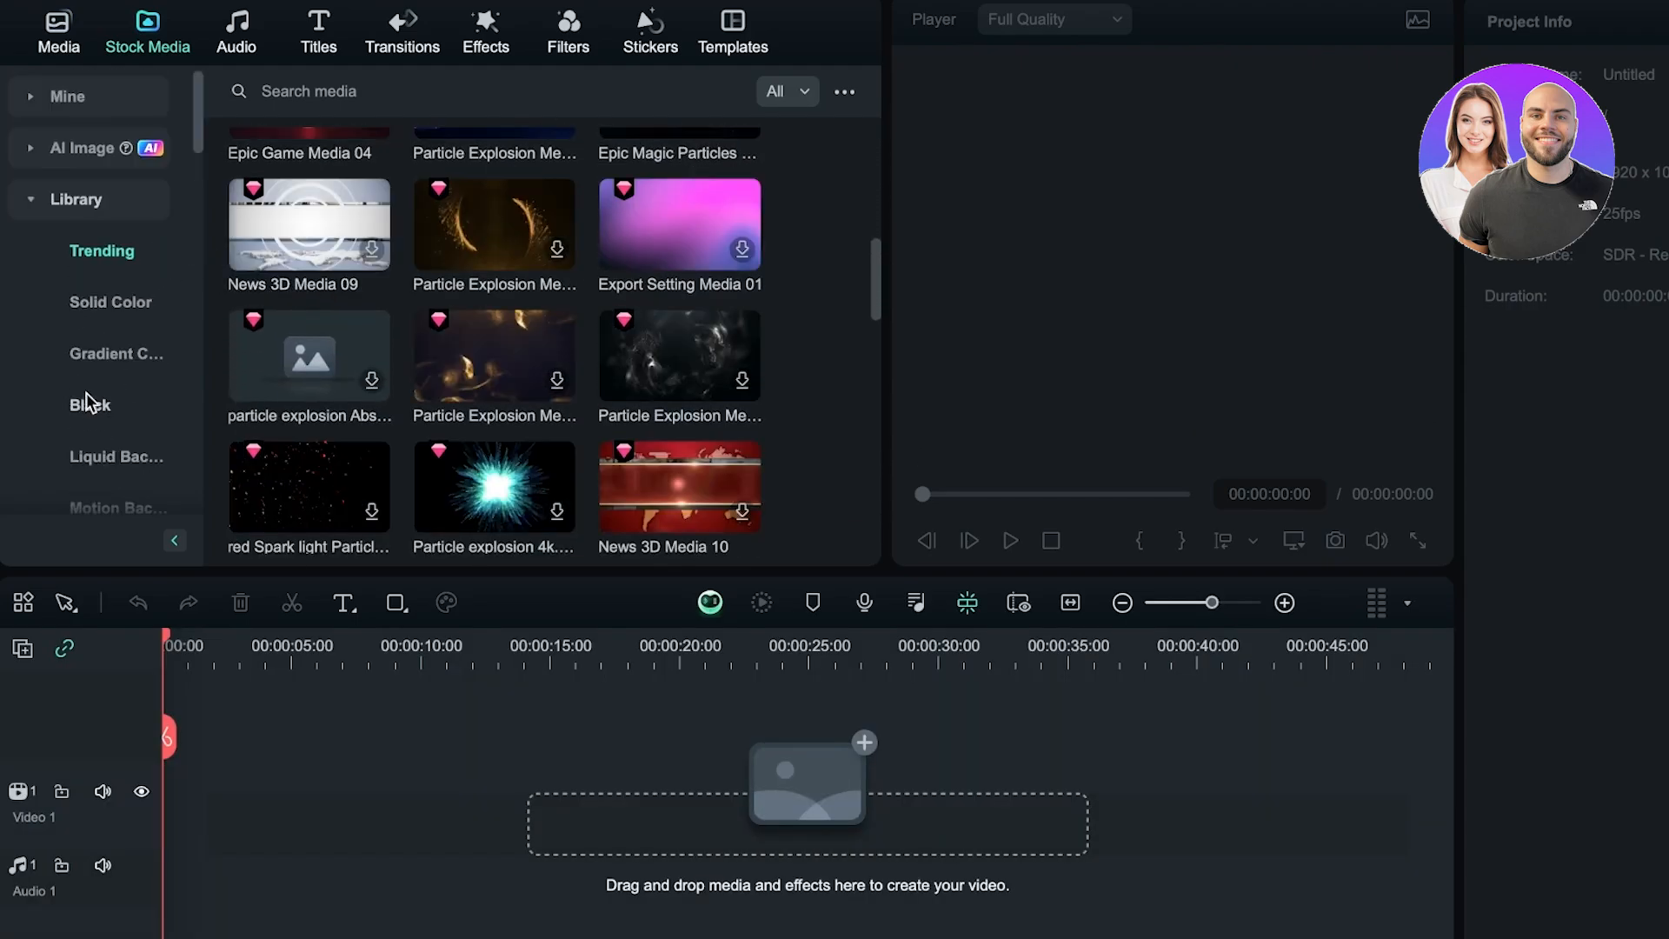
{"action": "scroll", "coordinate": [386, 376], "scroll_direction": "down", "scroll_amount": 4}
{"action": "scroll", "coordinate": [380, 376], "scroll_direction": "down", "scroll_amount": 3}
{"action": "scroll", "coordinate": [365, 383], "scroll_direction": "up", "scroll_amount": 10}
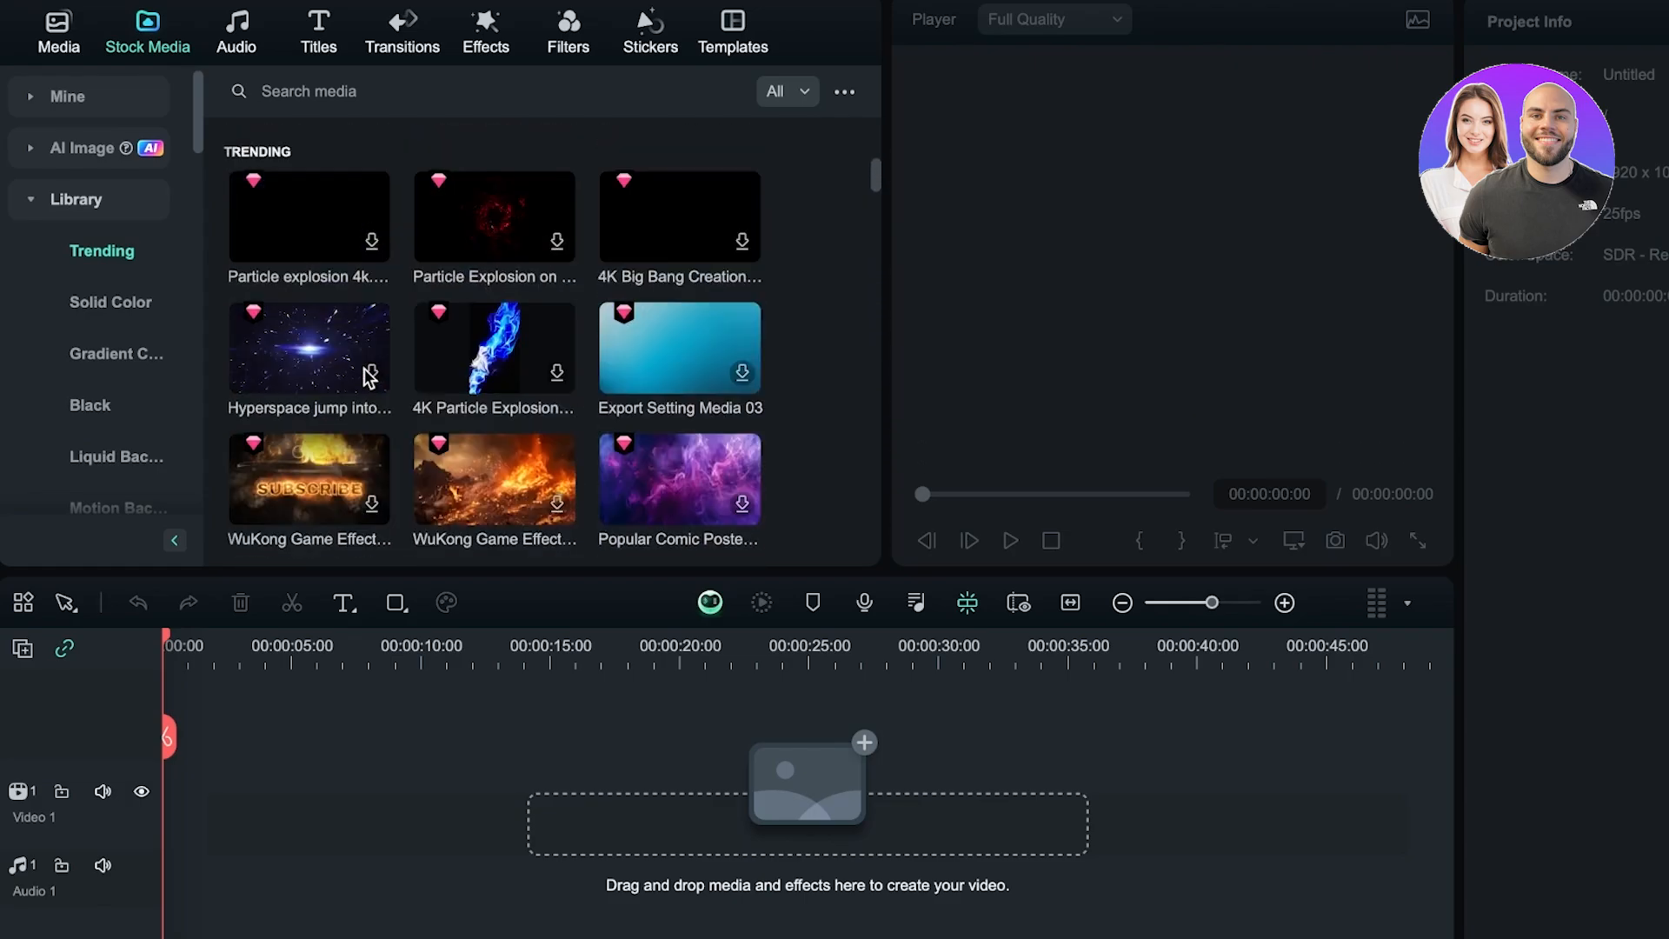
Try to add the trending Hyperspace jump stock clip to the timeline, and open the stock media favorites.
{"action": "left_click", "coordinate": [339, 374]}
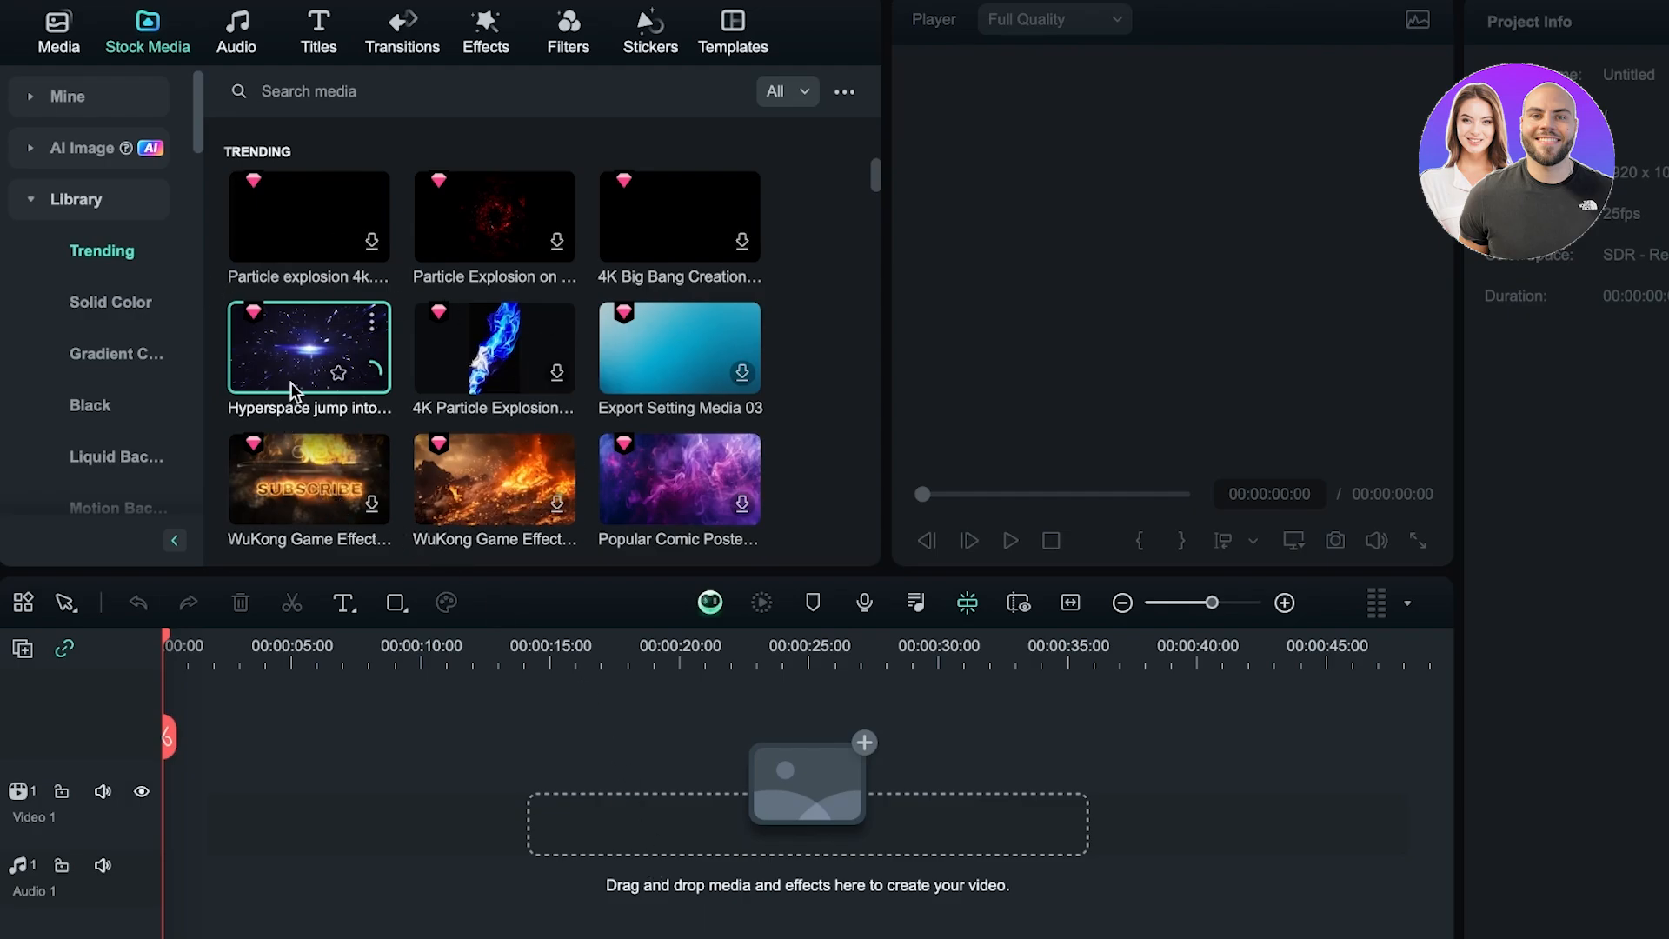
{"action": "left_click_drag", "start_coordinate": [291, 391], "coordinate": [451, 819]}
{"action": "left_click", "coordinate": [66, 98]}
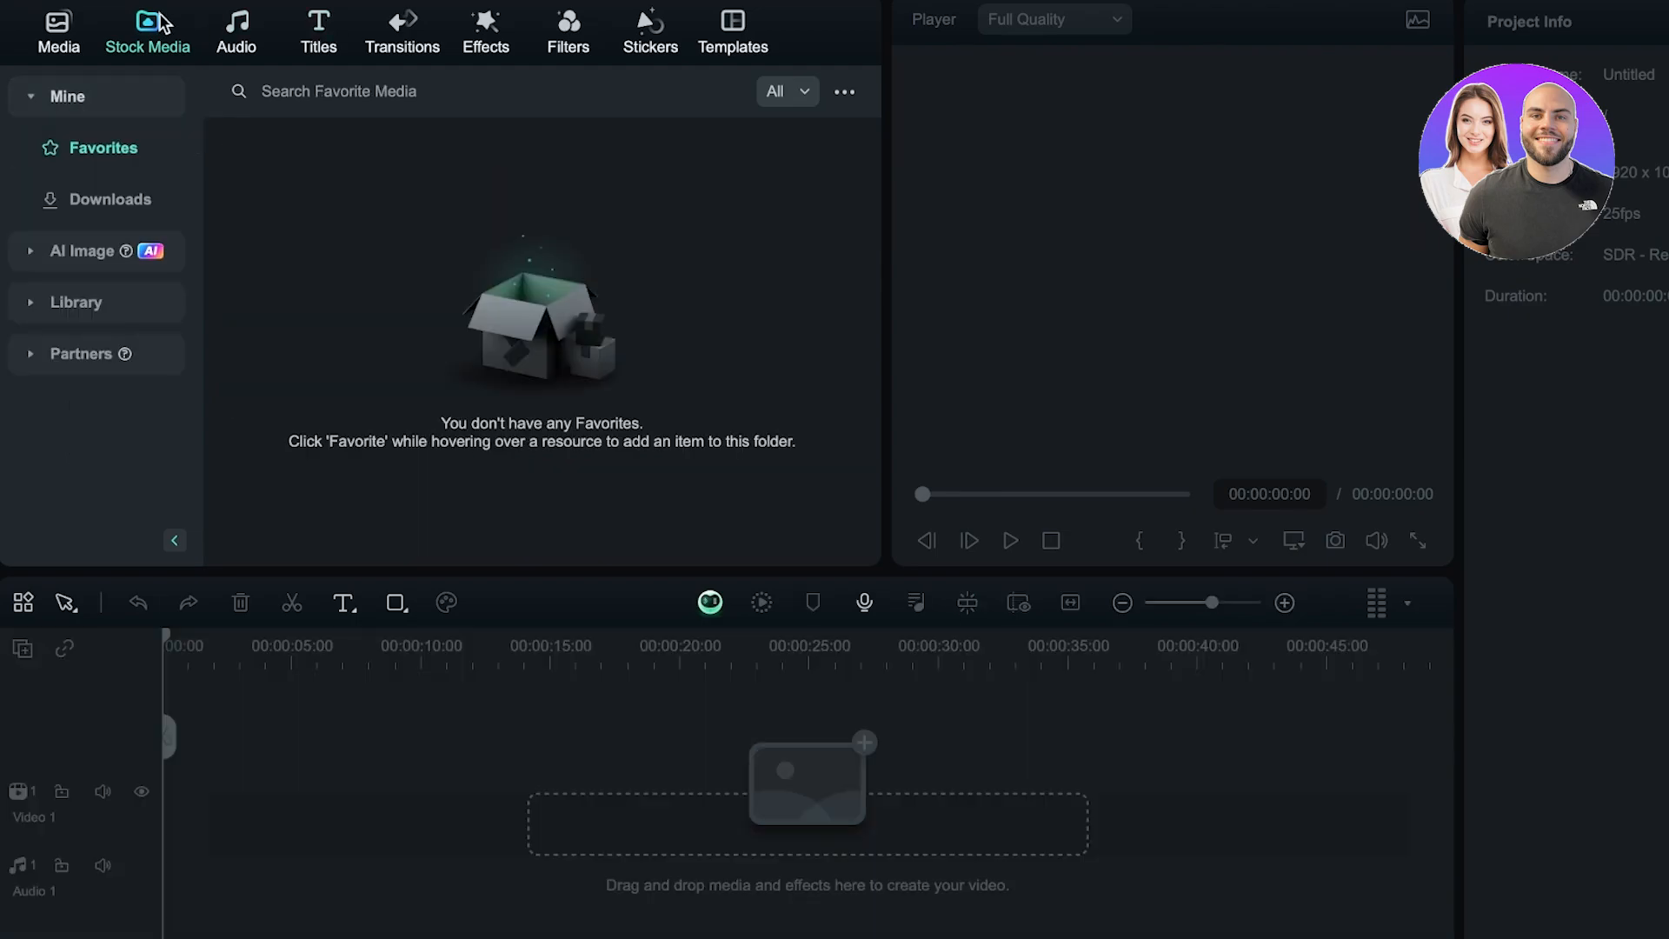
Return to the project's own media and start importing a file from the computer.
{"action": "left_click", "coordinate": [77, 33]}
{"action": "scroll", "coordinate": [112, 361], "scroll_direction": "down", "scroll_amount": 2}
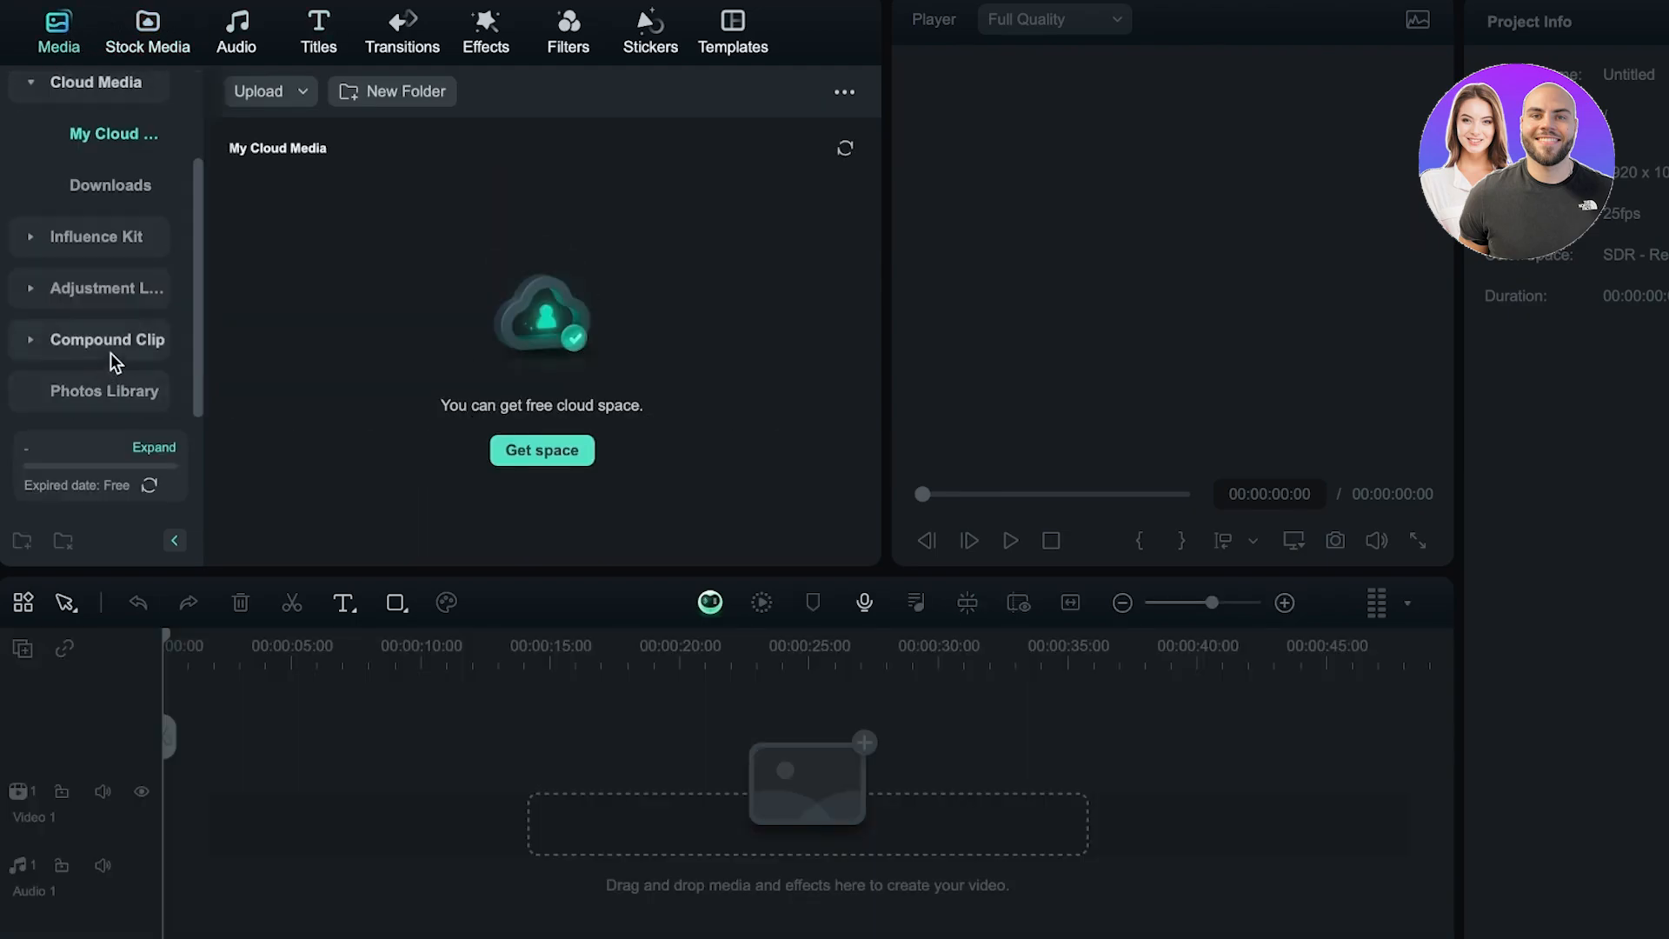
{"action": "scroll", "coordinate": [122, 174], "scroll_direction": "up", "scroll_amount": 2}
{"action": "left_click", "coordinate": [112, 100]}
{"action": "left_click", "coordinate": [540, 379]}
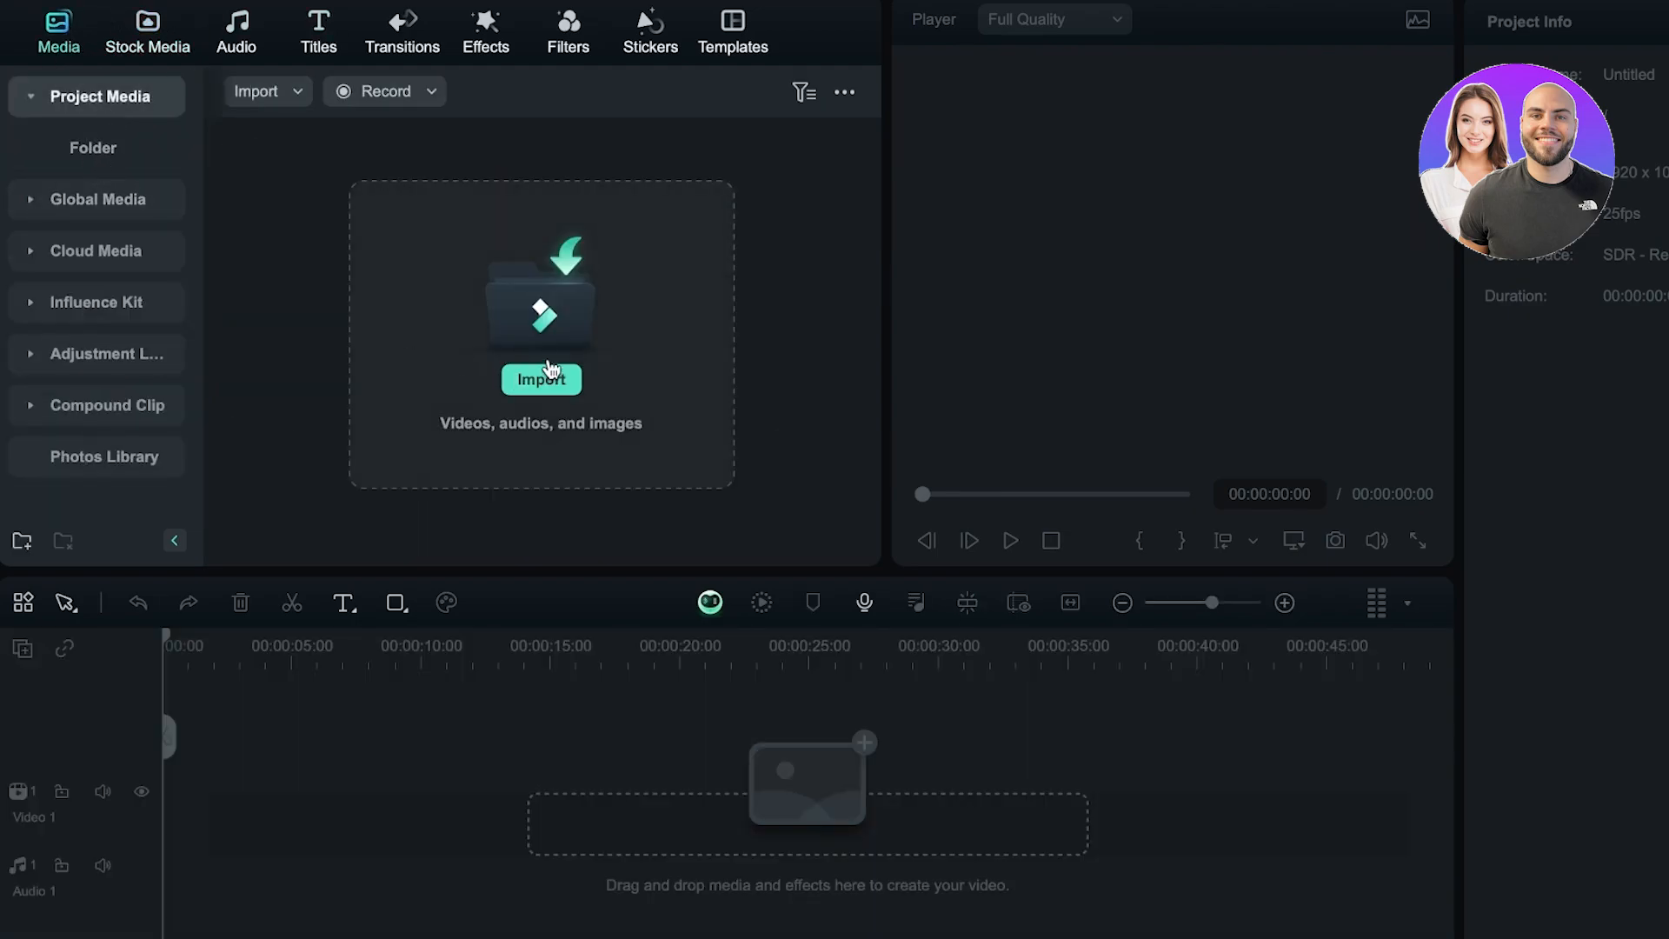
Import the video file Untitled design.mp4 from the Downloads folder into the project media.
{"action": "left_click", "coordinate": [489, 390]}
{"action": "scroll", "coordinate": [693, 463], "scroll_direction": "down", "scroll_amount": 3}
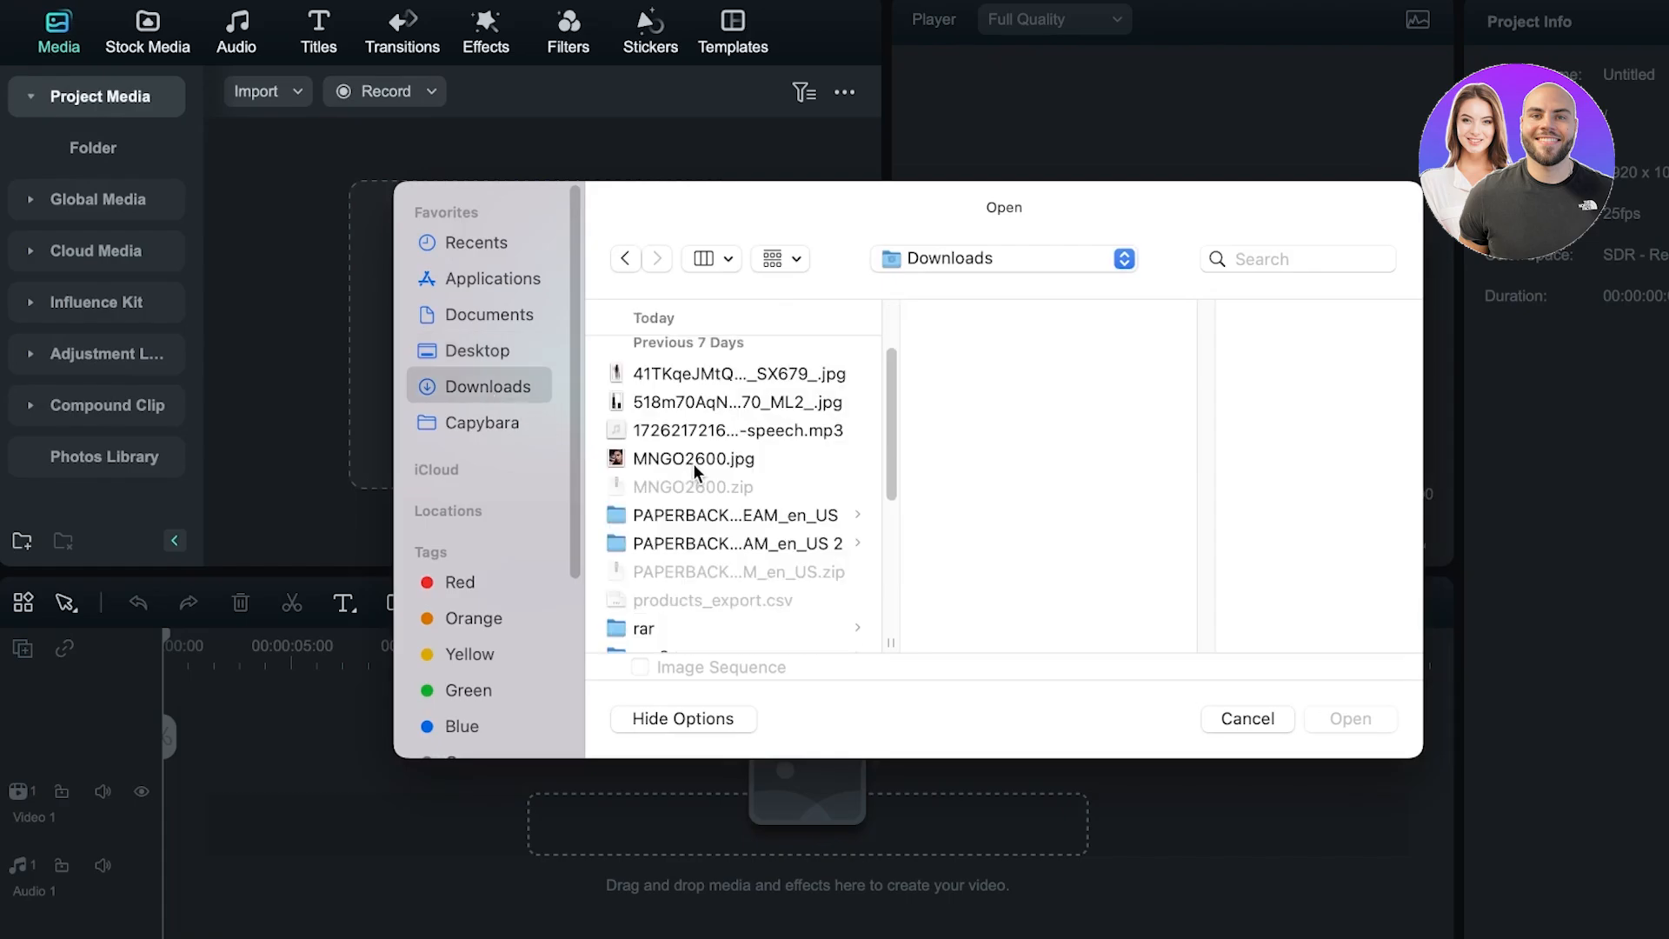
{"action": "left_click", "coordinate": [757, 418]}
{"action": "left_click", "coordinate": [746, 402]}
{"action": "scroll", "coordinate": [739, 410], "scroll_direction": "down", "scroll_amount": 5}
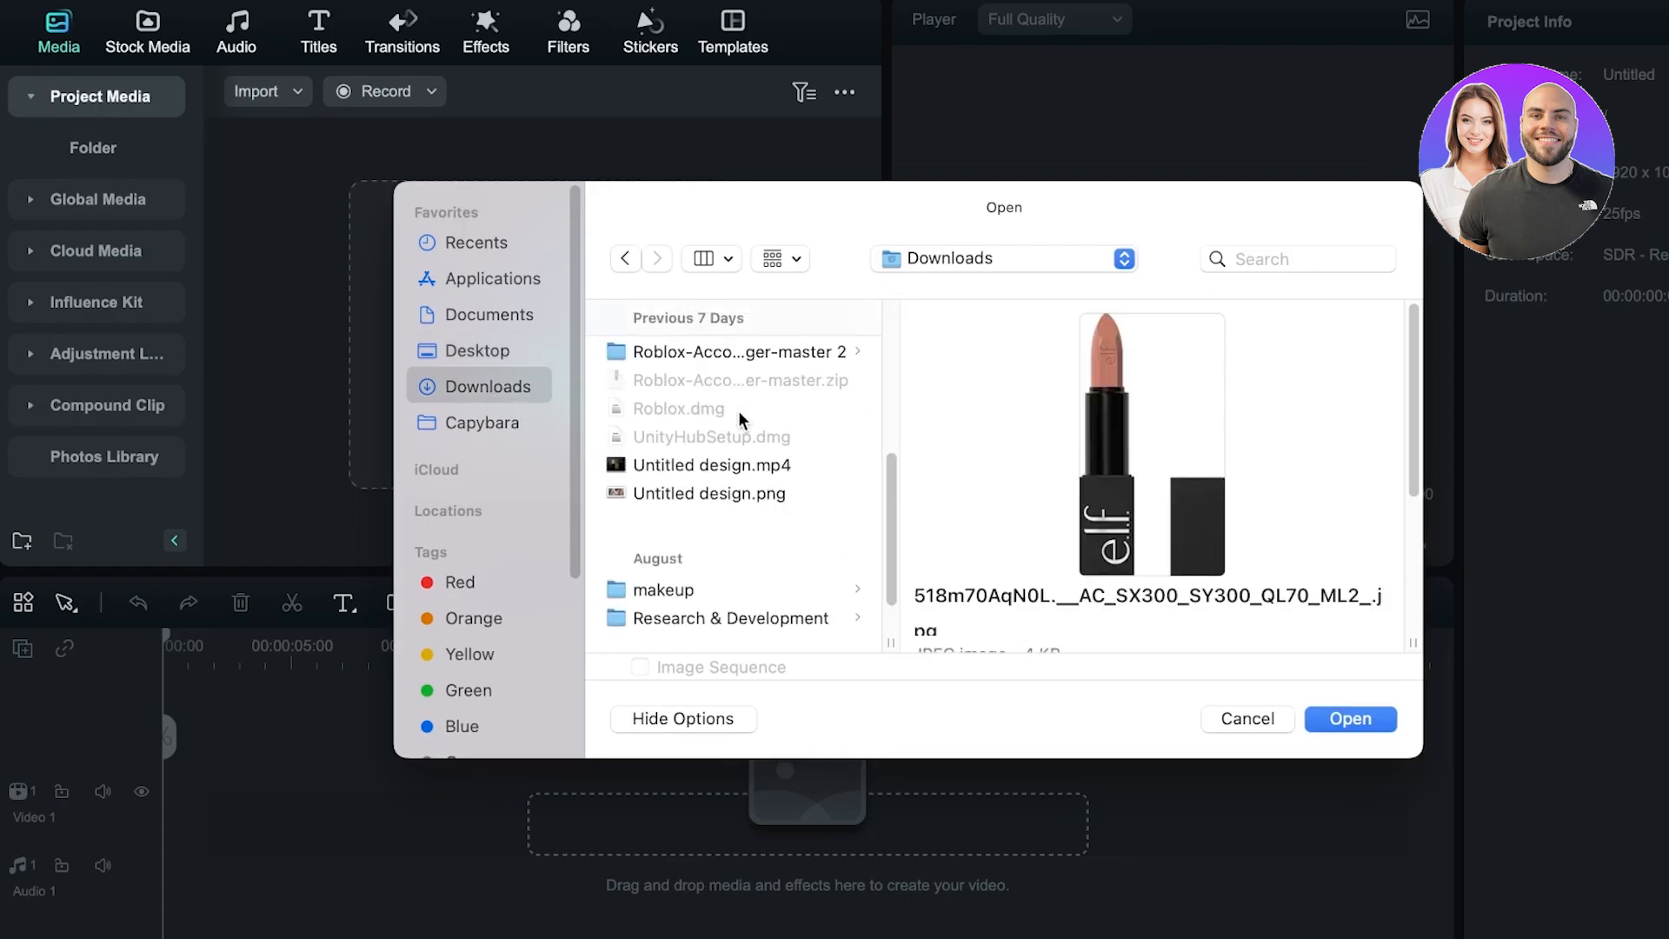
{"action": "left_click", "coordinate": [734, 376]}
{"action": "left_click", "coordinate": [1353, 718]}
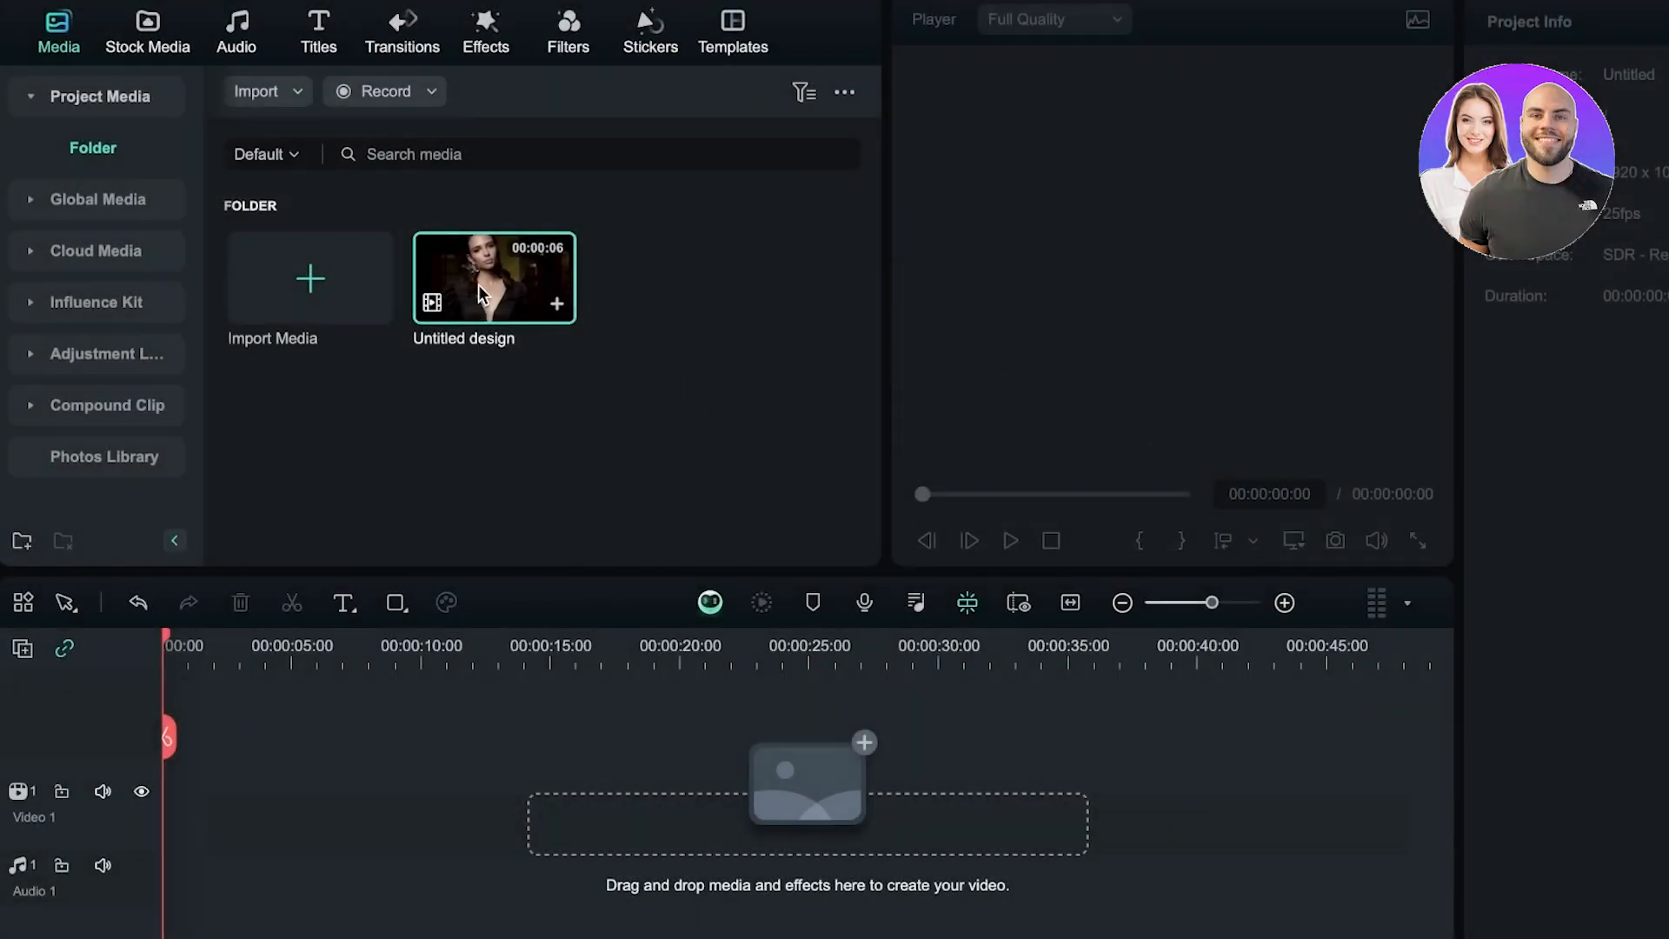
Place the imported clip at the start of the Video 1 track, matching the project settings to the media at 1920 x 1080 30fps.
{"action": "left_click_drag", "start_coordinate": [483, 286], "coordinate": [439, 826]}
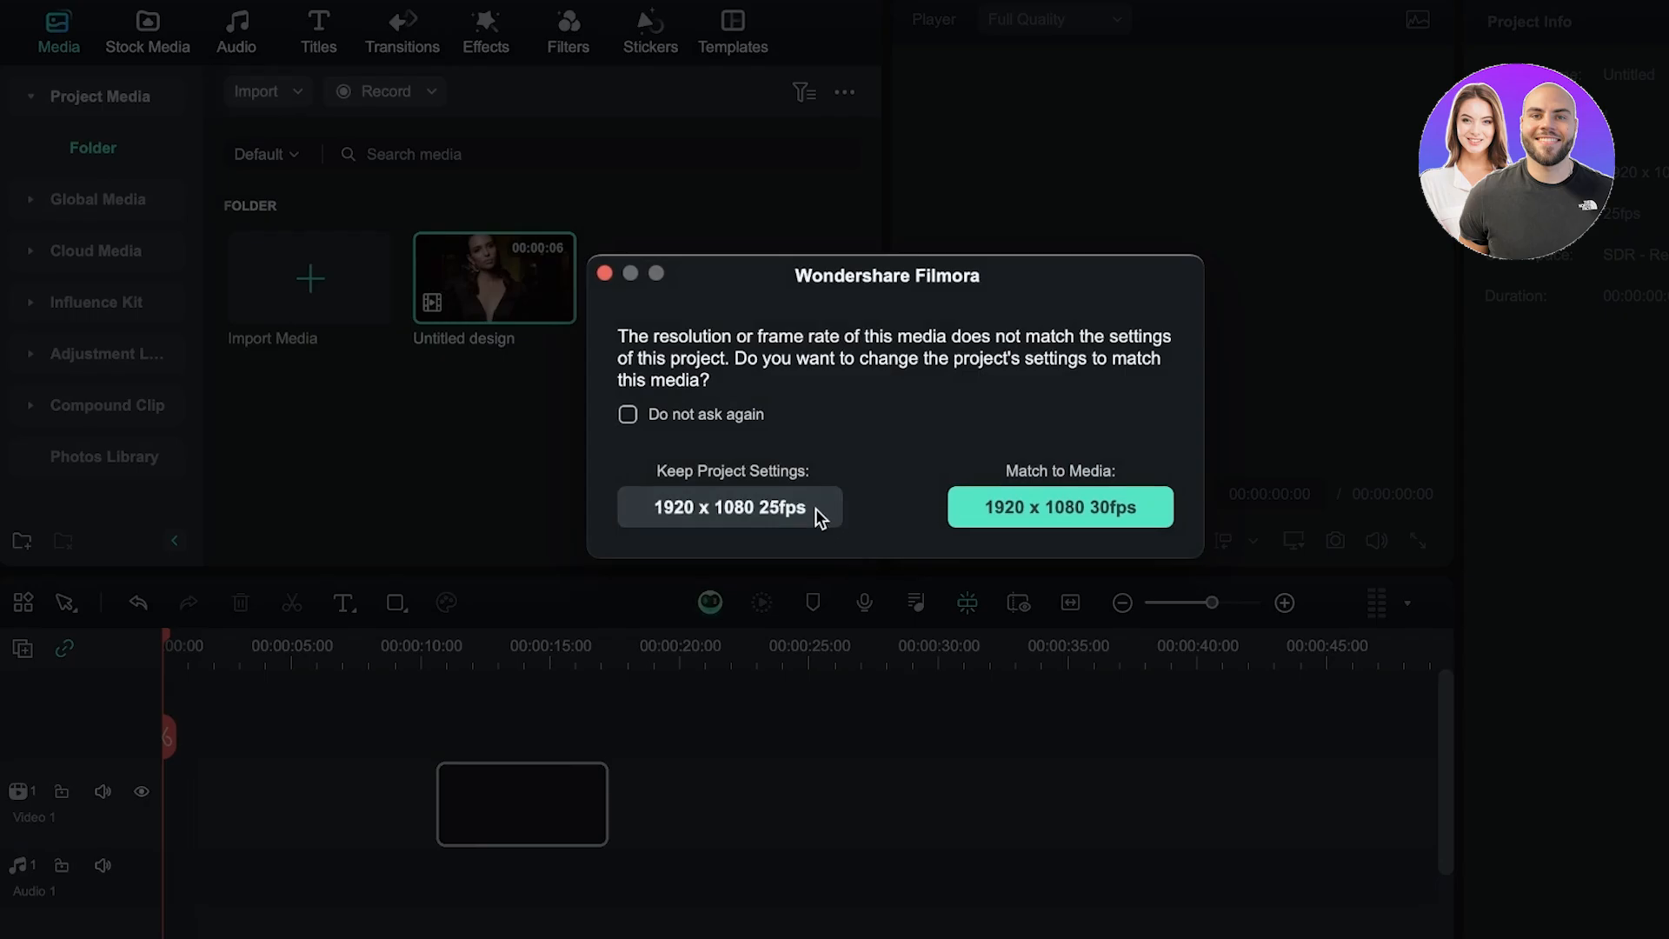
{"action": "left_click", "coordinate": [1010, 519]}
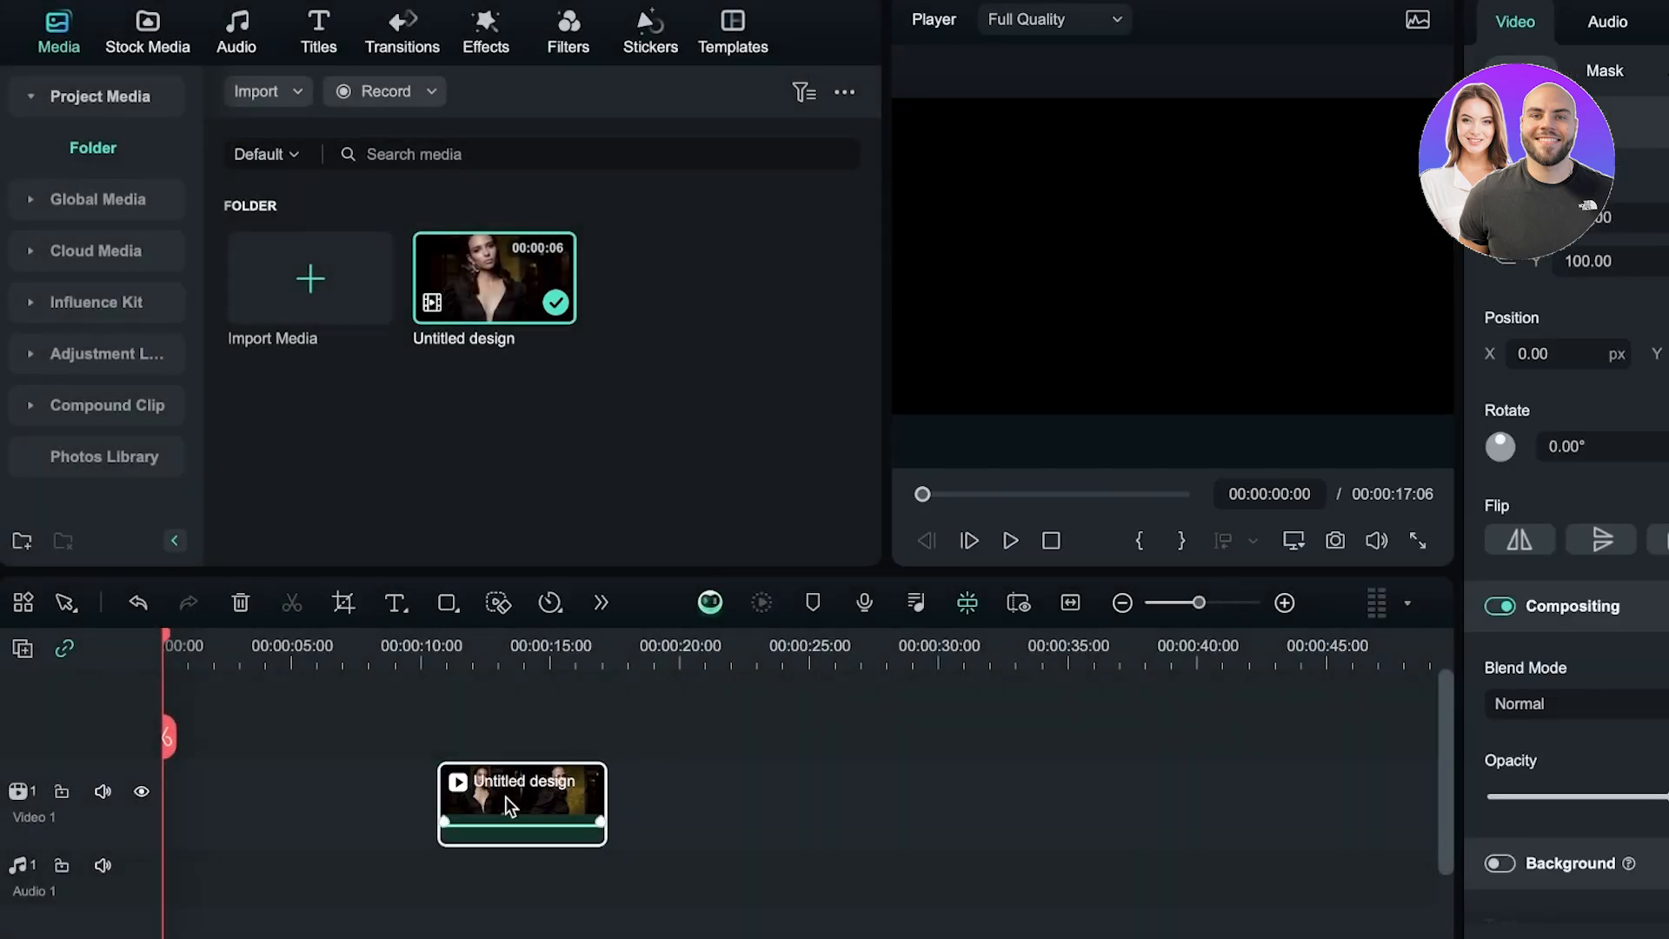
{"action": "left_click_drag", "start_coordinate": [504, 797], "coordinate": [195, 804]}
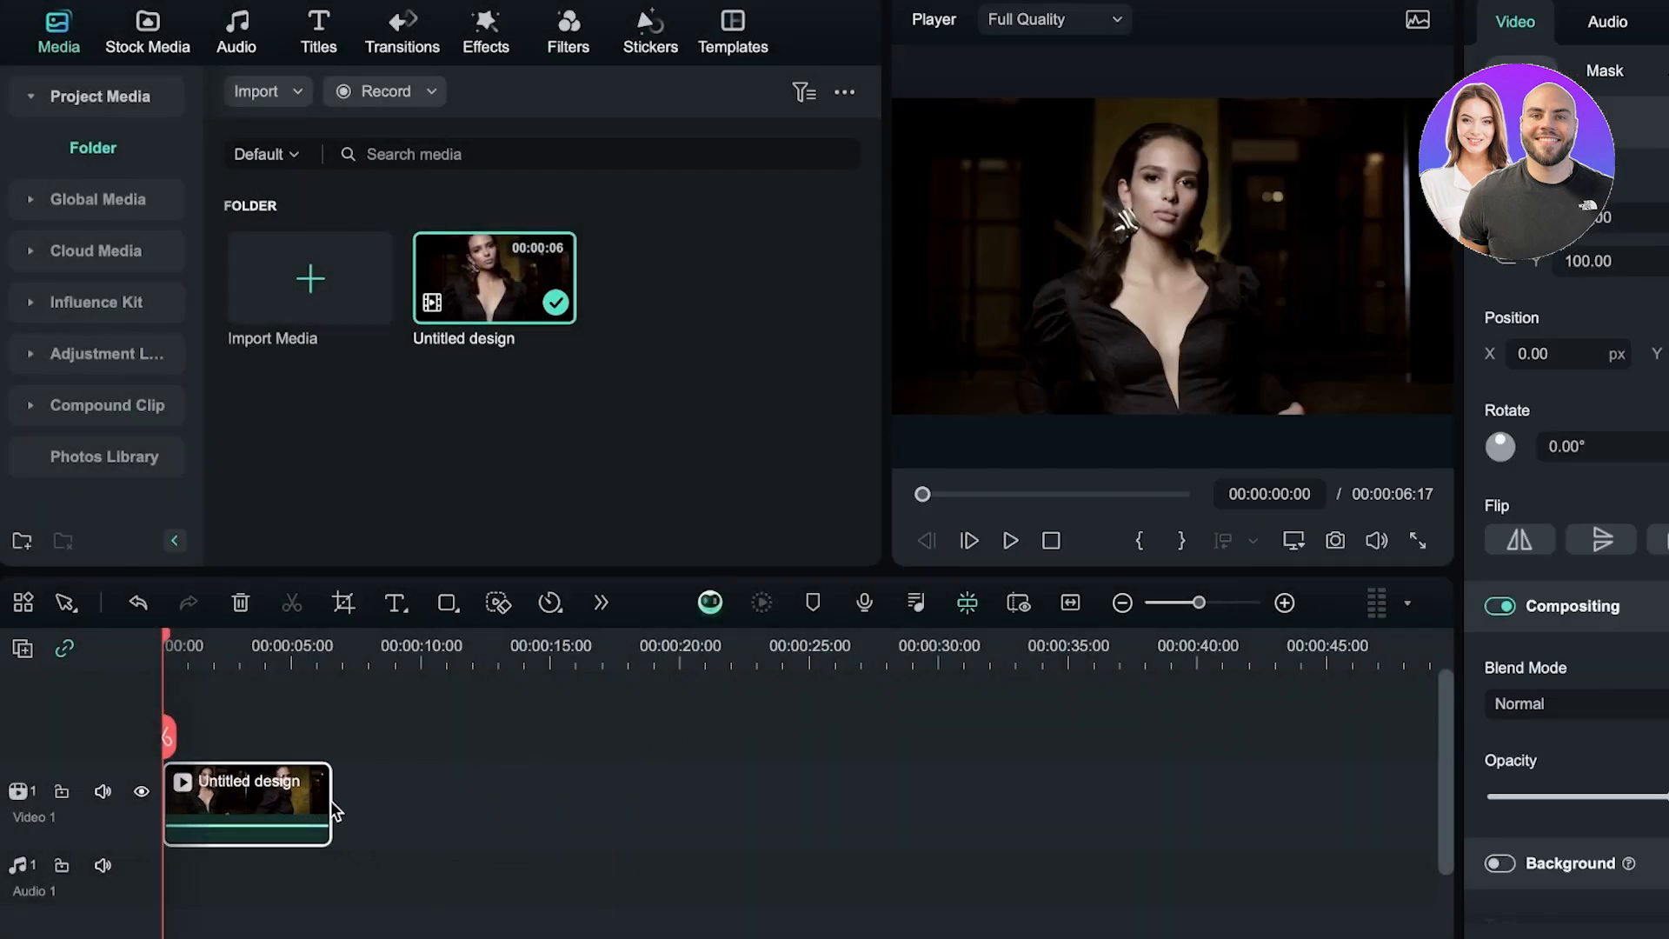
Play the clip in the timeline and return the playhead to 00:00:00:00.
{"action": "left_click_drag", "start_coordinate": [326, 800], "coordinate": [447, 790]}
{"action": "left_click", "coordinate": [1008, 540]}
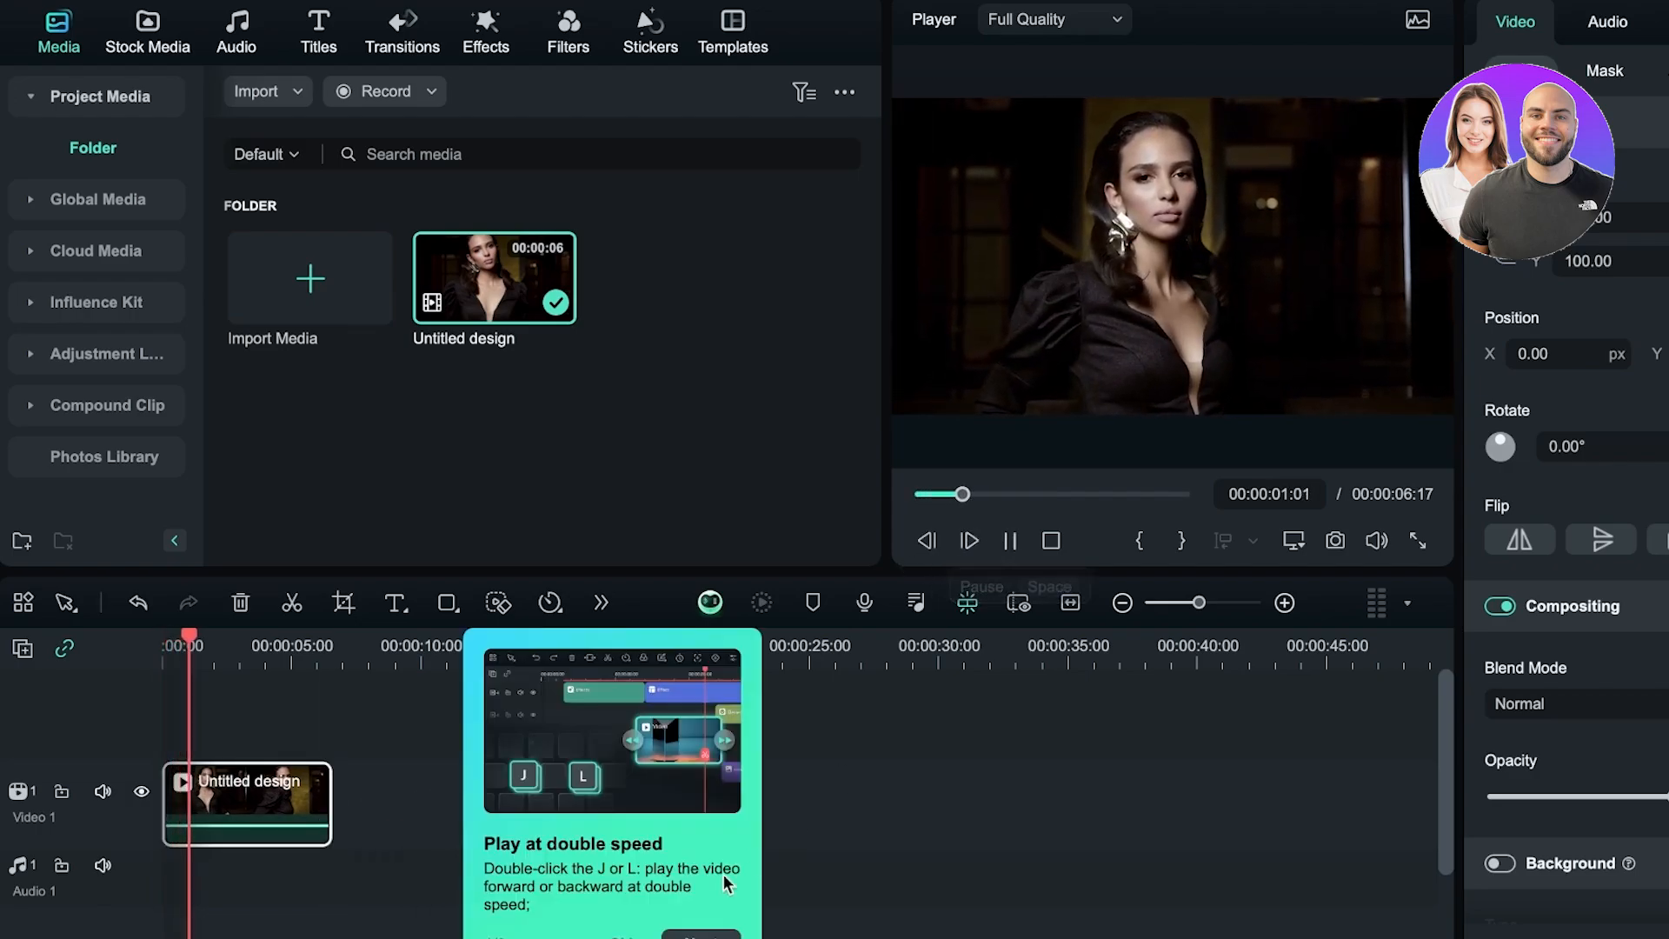
{"action": "left_click", "coordinate": [1021, 539]}
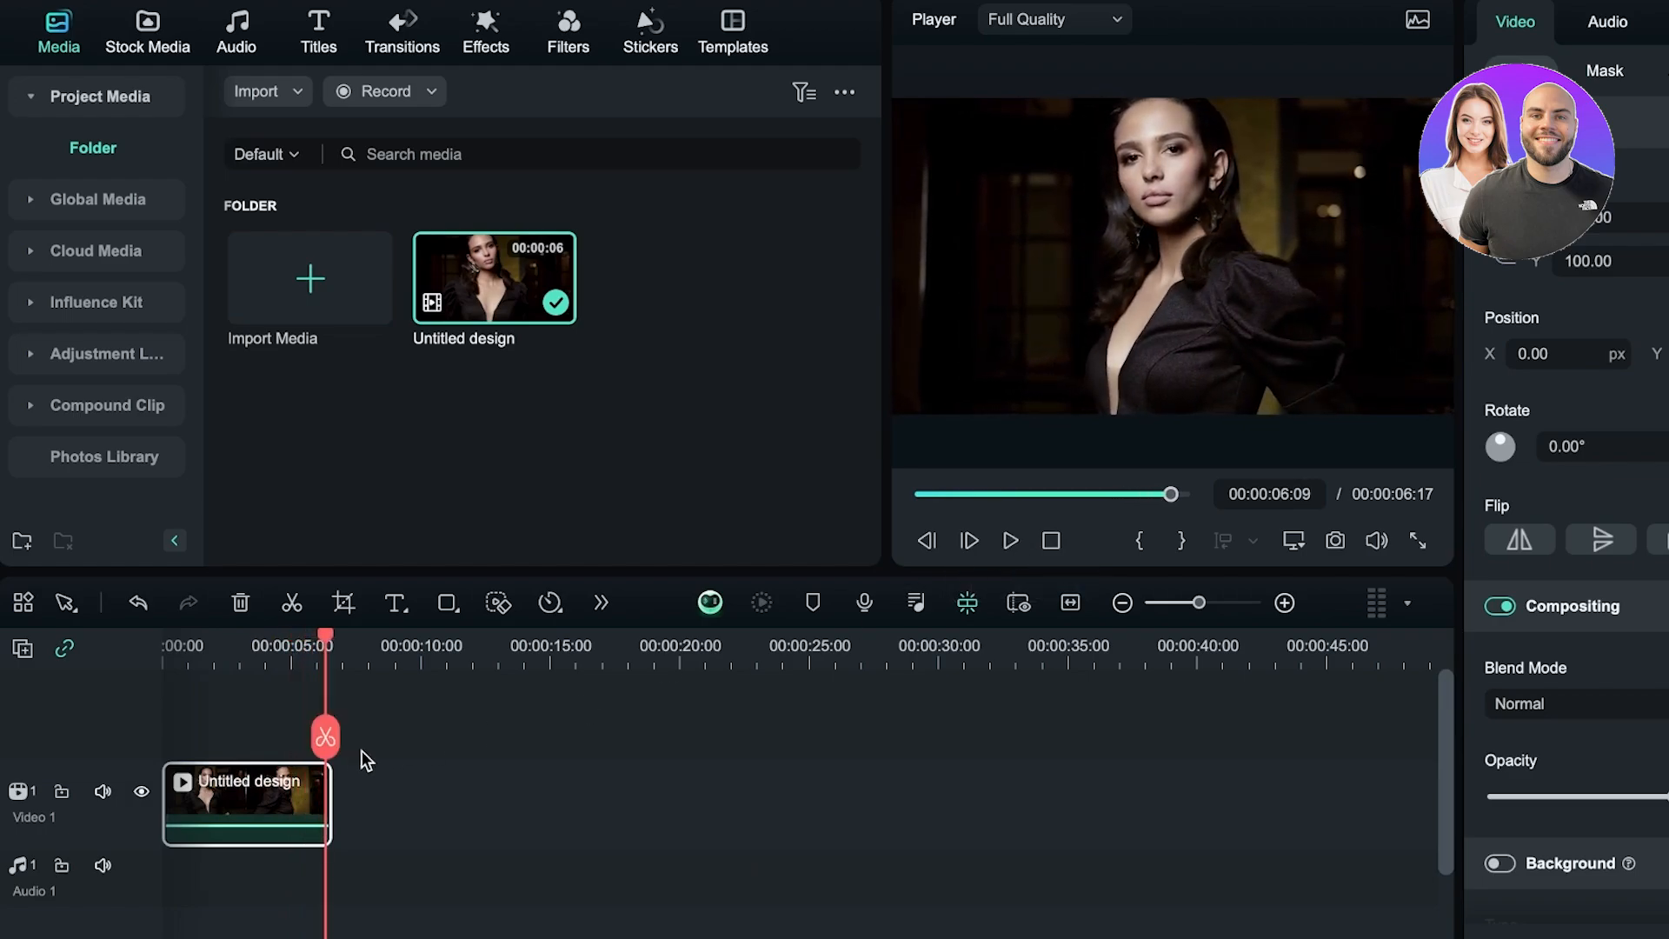
{"action": "left_click", "coordinate": [323, 683]}
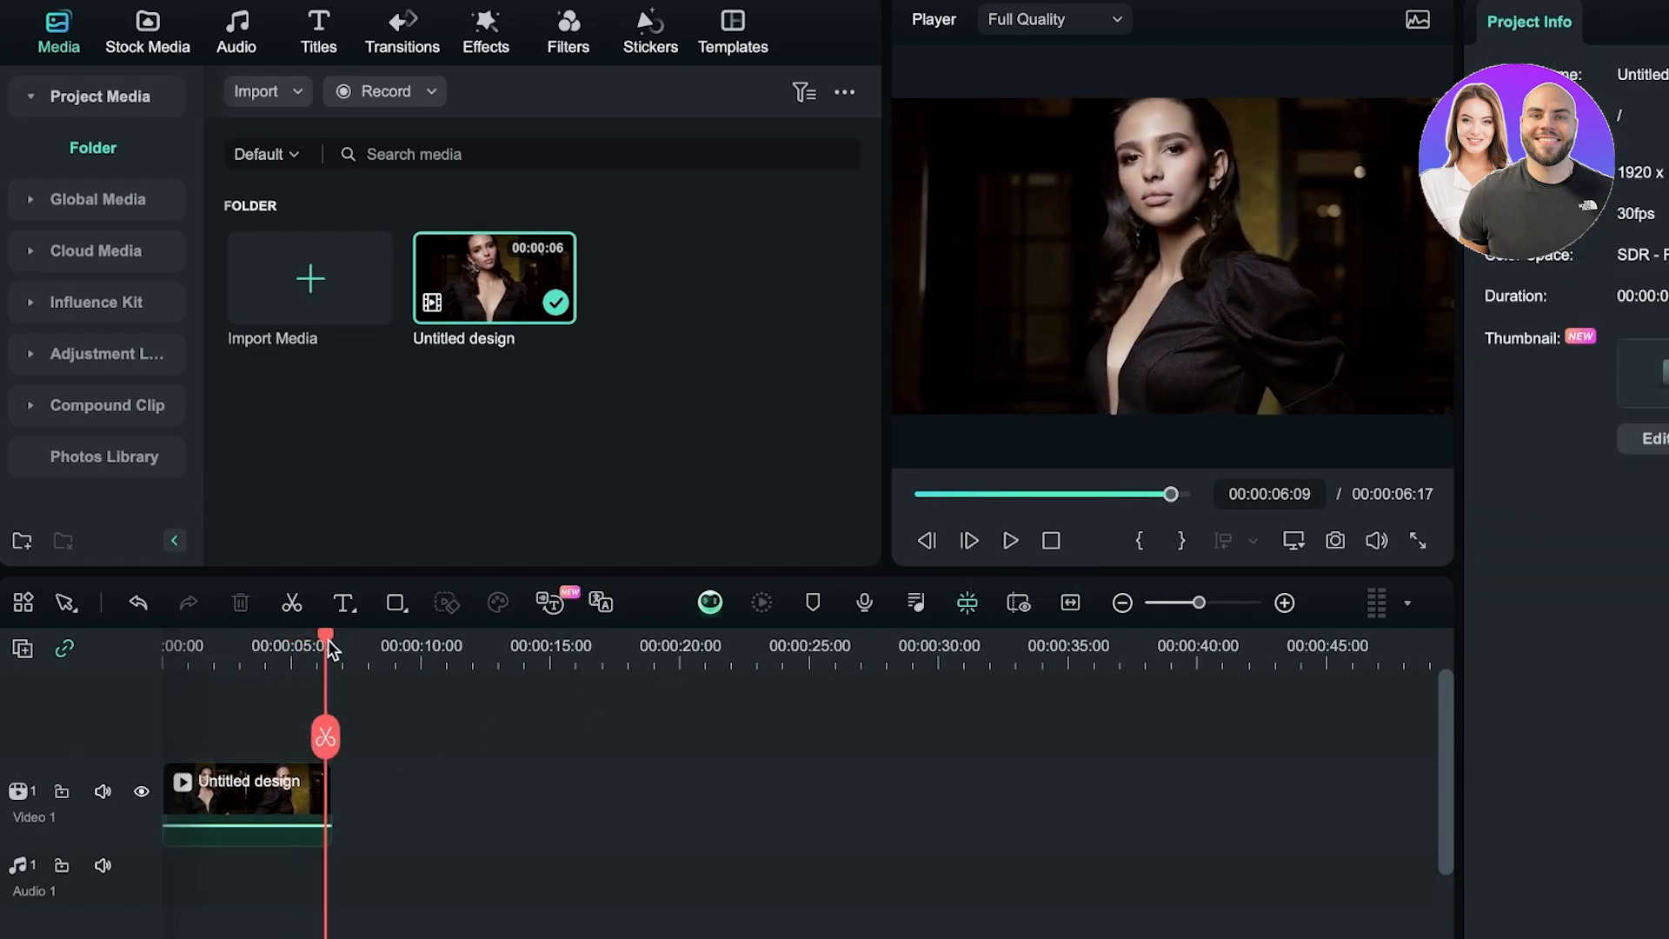
{"action": "left_click_drag", "start_coordinate": [328, 647], "coordinate": [44, 666]}
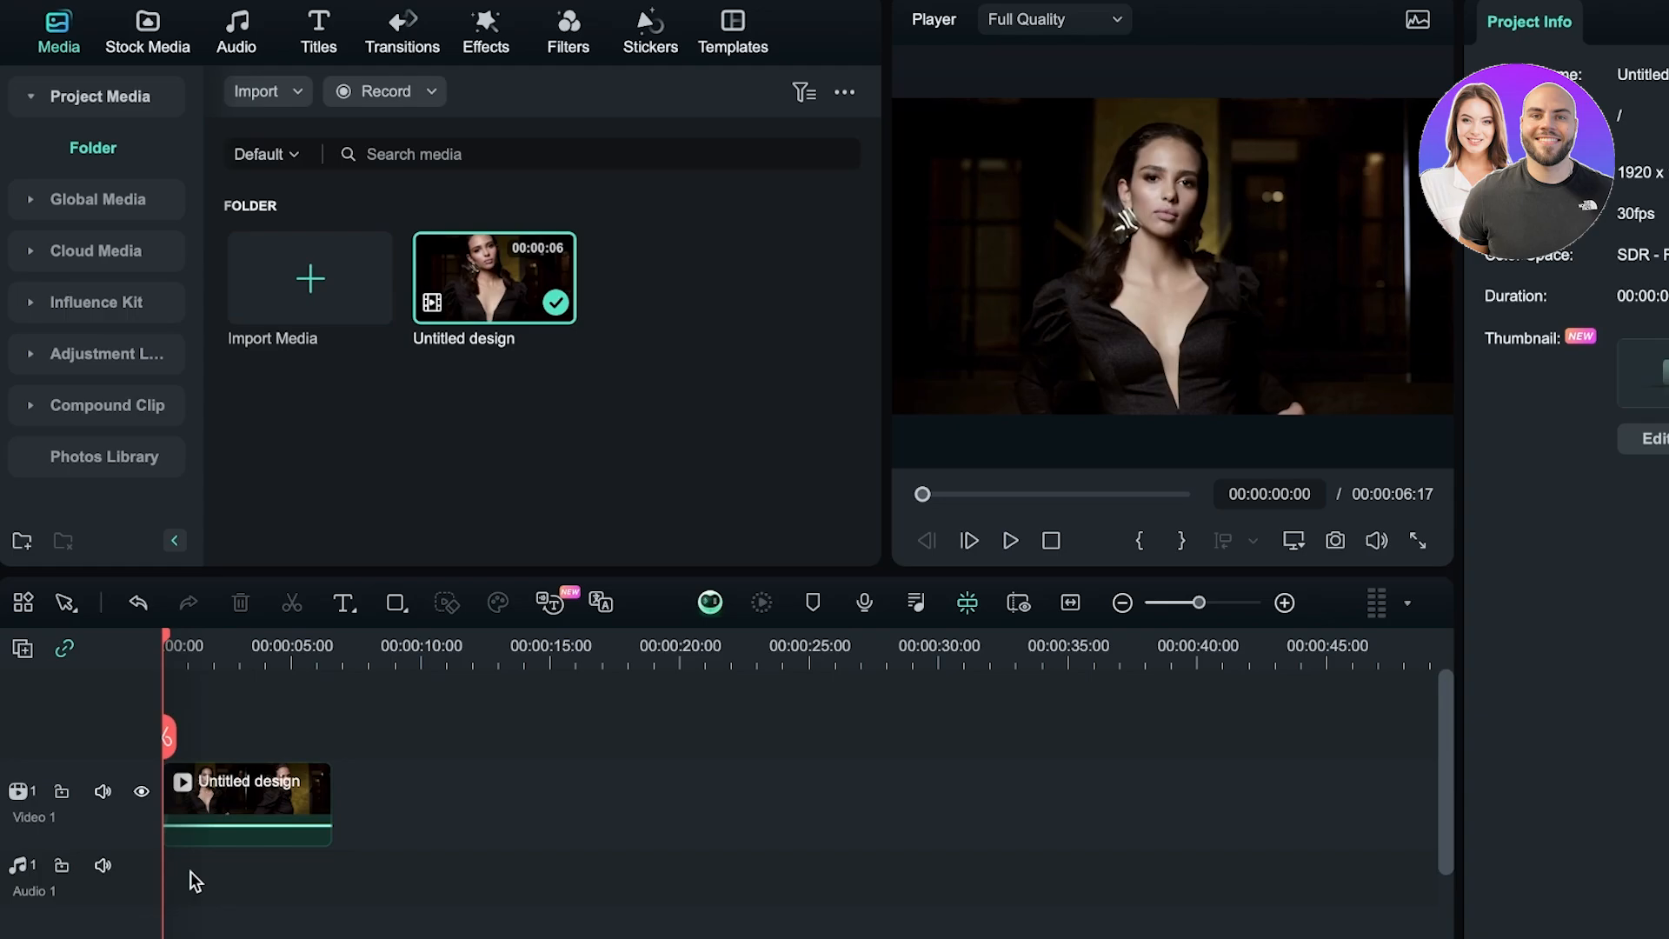
Preview the trending music track Introduction Of Shopping Festival and add it at the start of the Audio 1 track.
{"action": "left_click", "coordinate": [240, 48]}
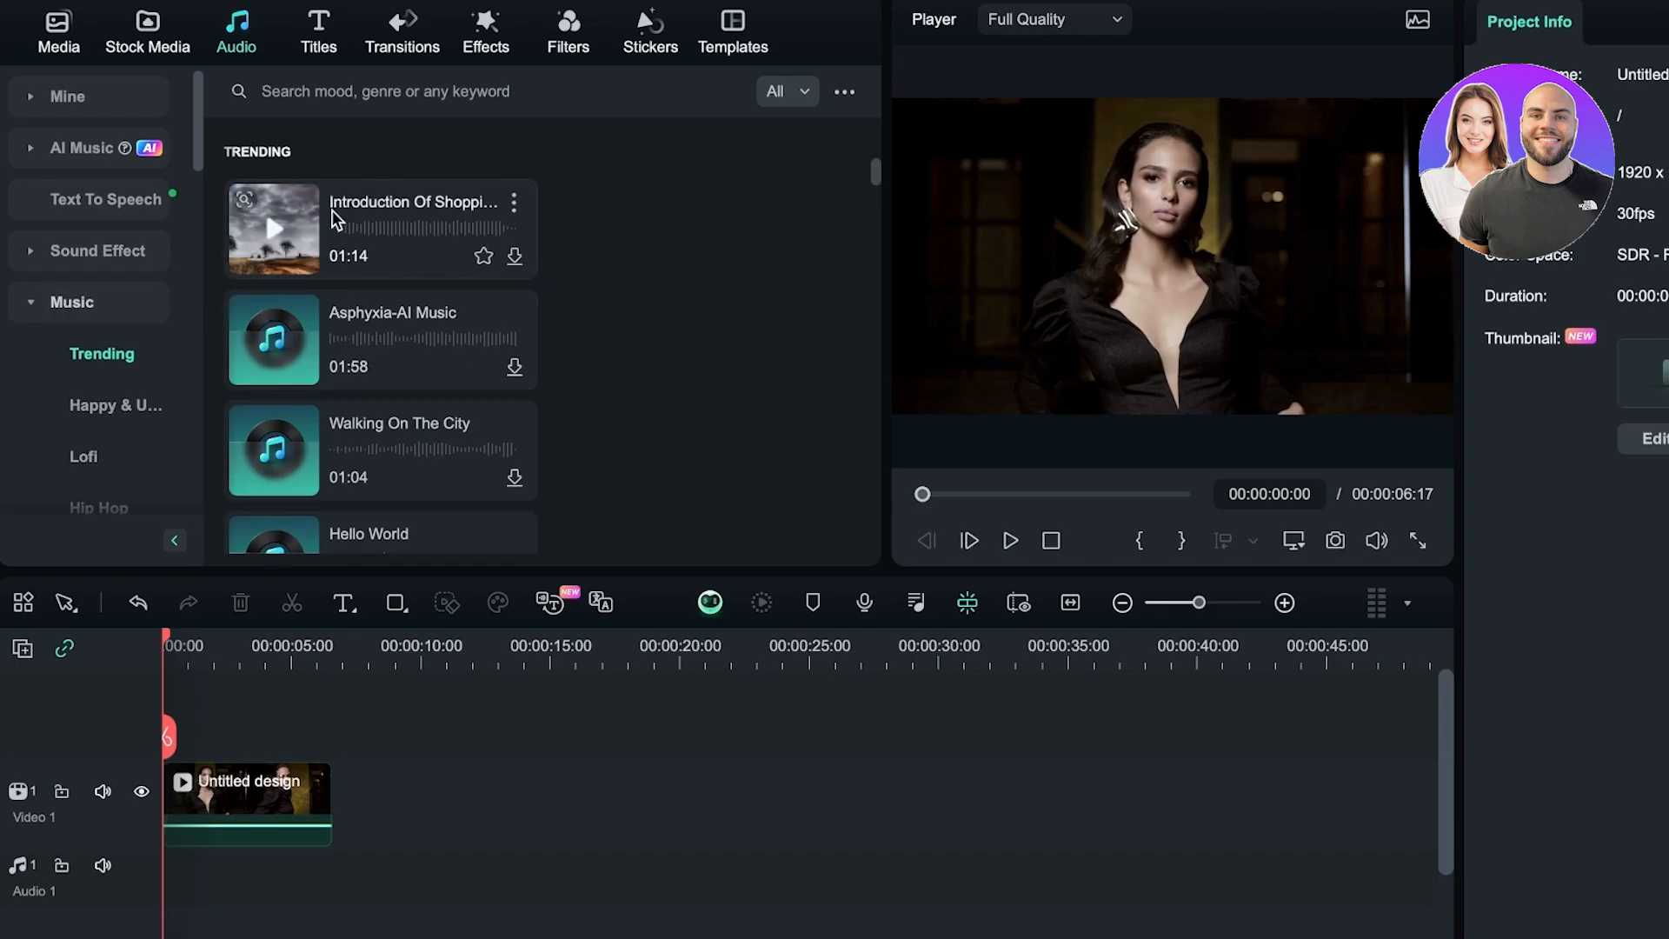
{"action": "left_click", "coordinate": [268, 227]}
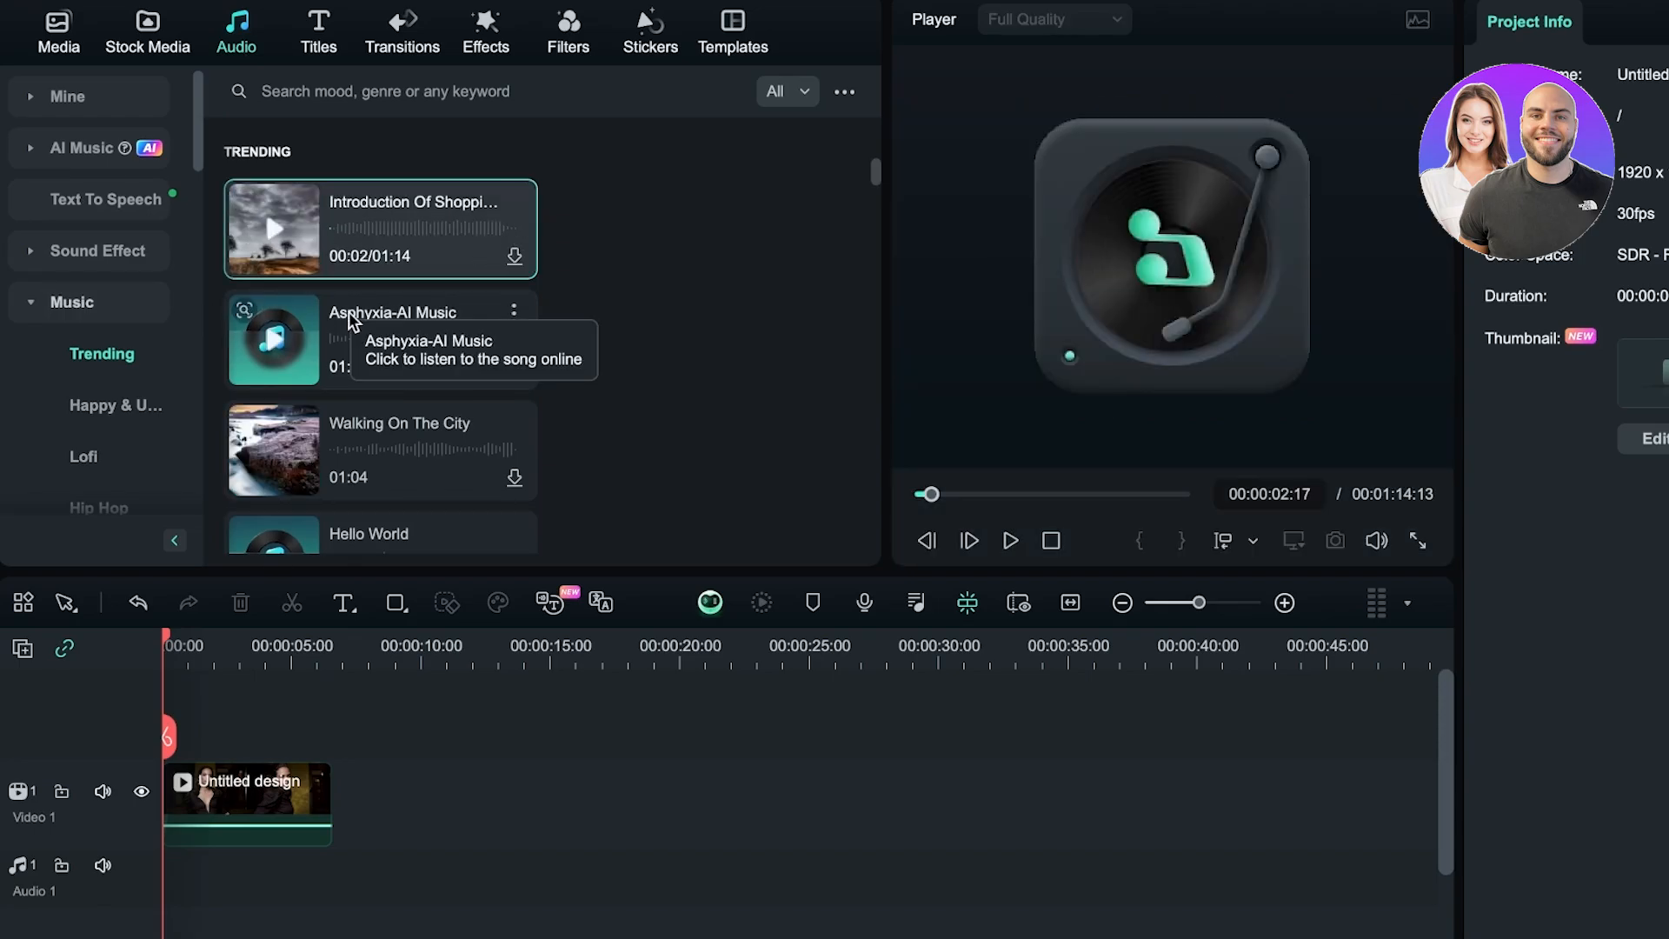
{"action": "key", "text": "XF86AudioLowerVolume"}
{"action": "key", "text": "XF86AudioLowerVolume"}
{"action": "left_click_drag", "start_coordinate": [356, 323], "coordinate": [122, 853]}
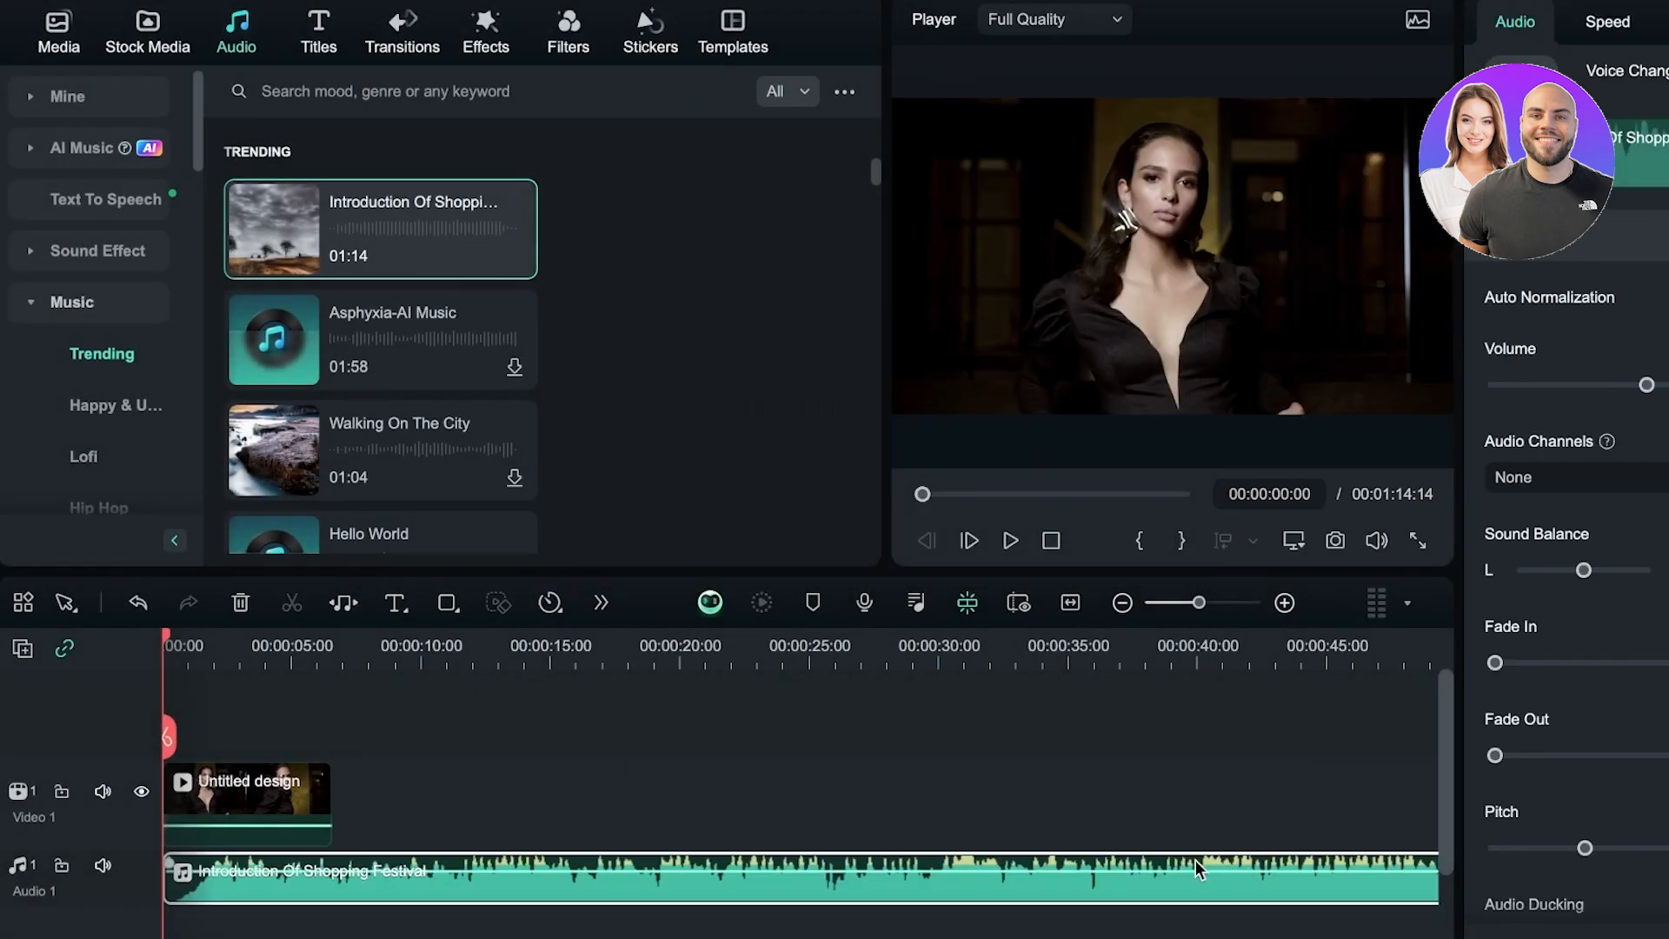
Lower the volume of the music clip on the Audio 1 track.
{"action": "left_click_drag", "start_coordinate": [1287, 856], "coordinate": [1014, 894]}
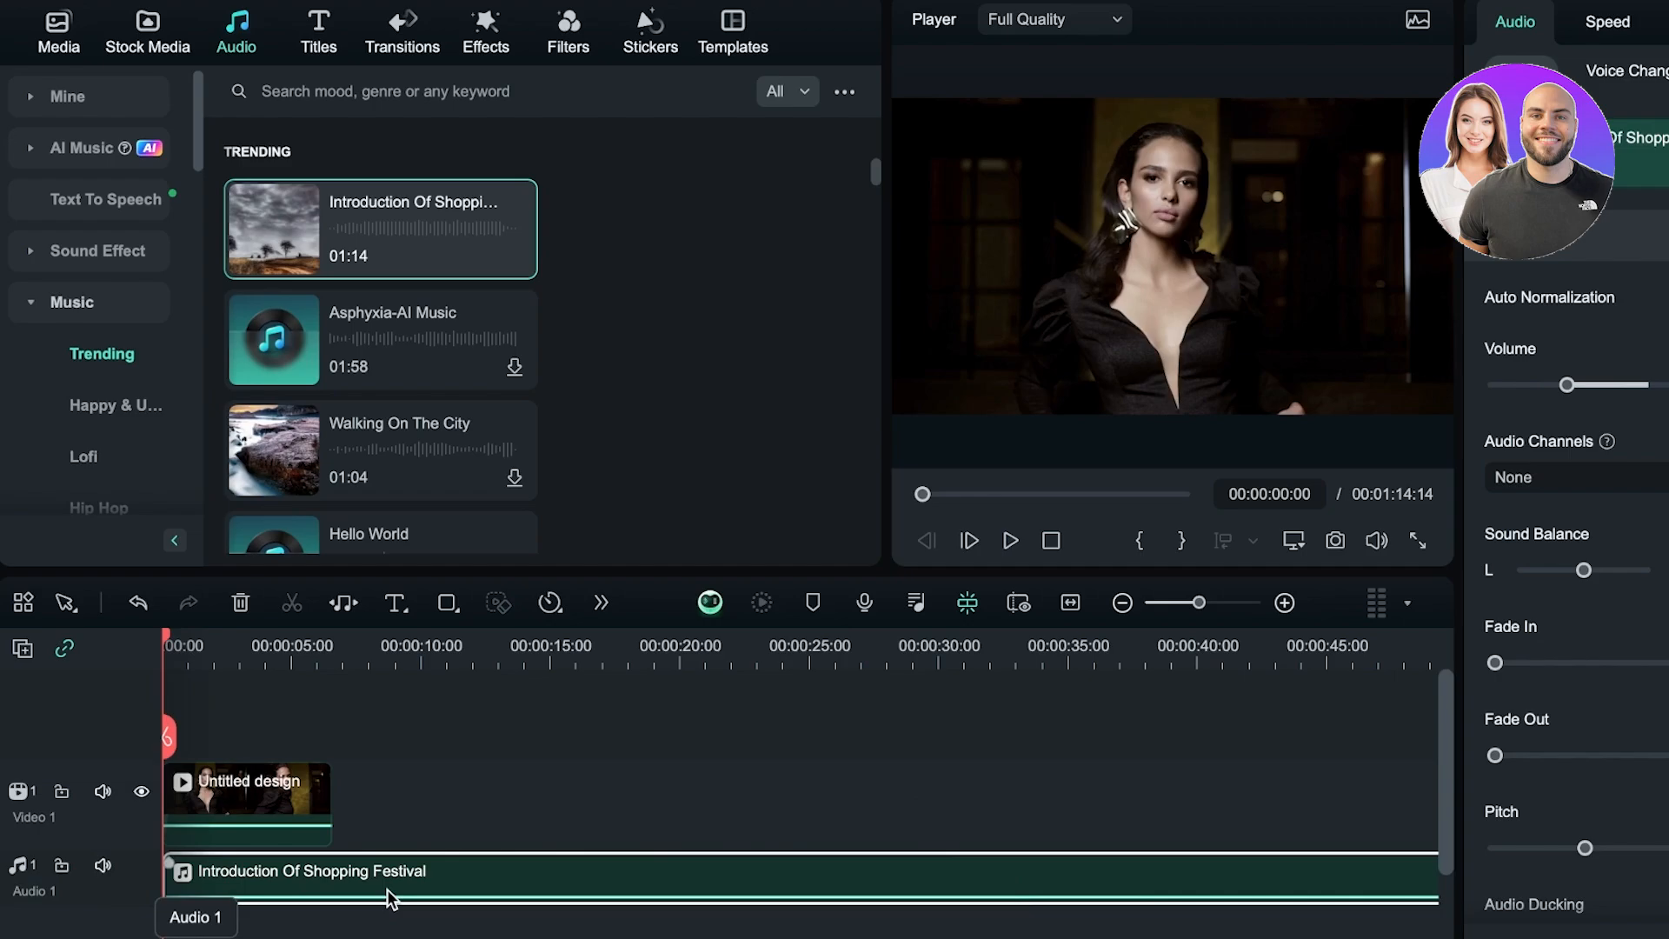
{"action": "mouse_move", "coordinate": [391, 896]}
{"action": "left_mouse_down"}
{"action": "mouse_move", "coordinate": [400, 877]}
{"action": "mouse_move", "coordinate": [448, 904]}
{"action": "mouse_move", "coordinate": [403, 925]}
{"action": "left_mouse_up"}
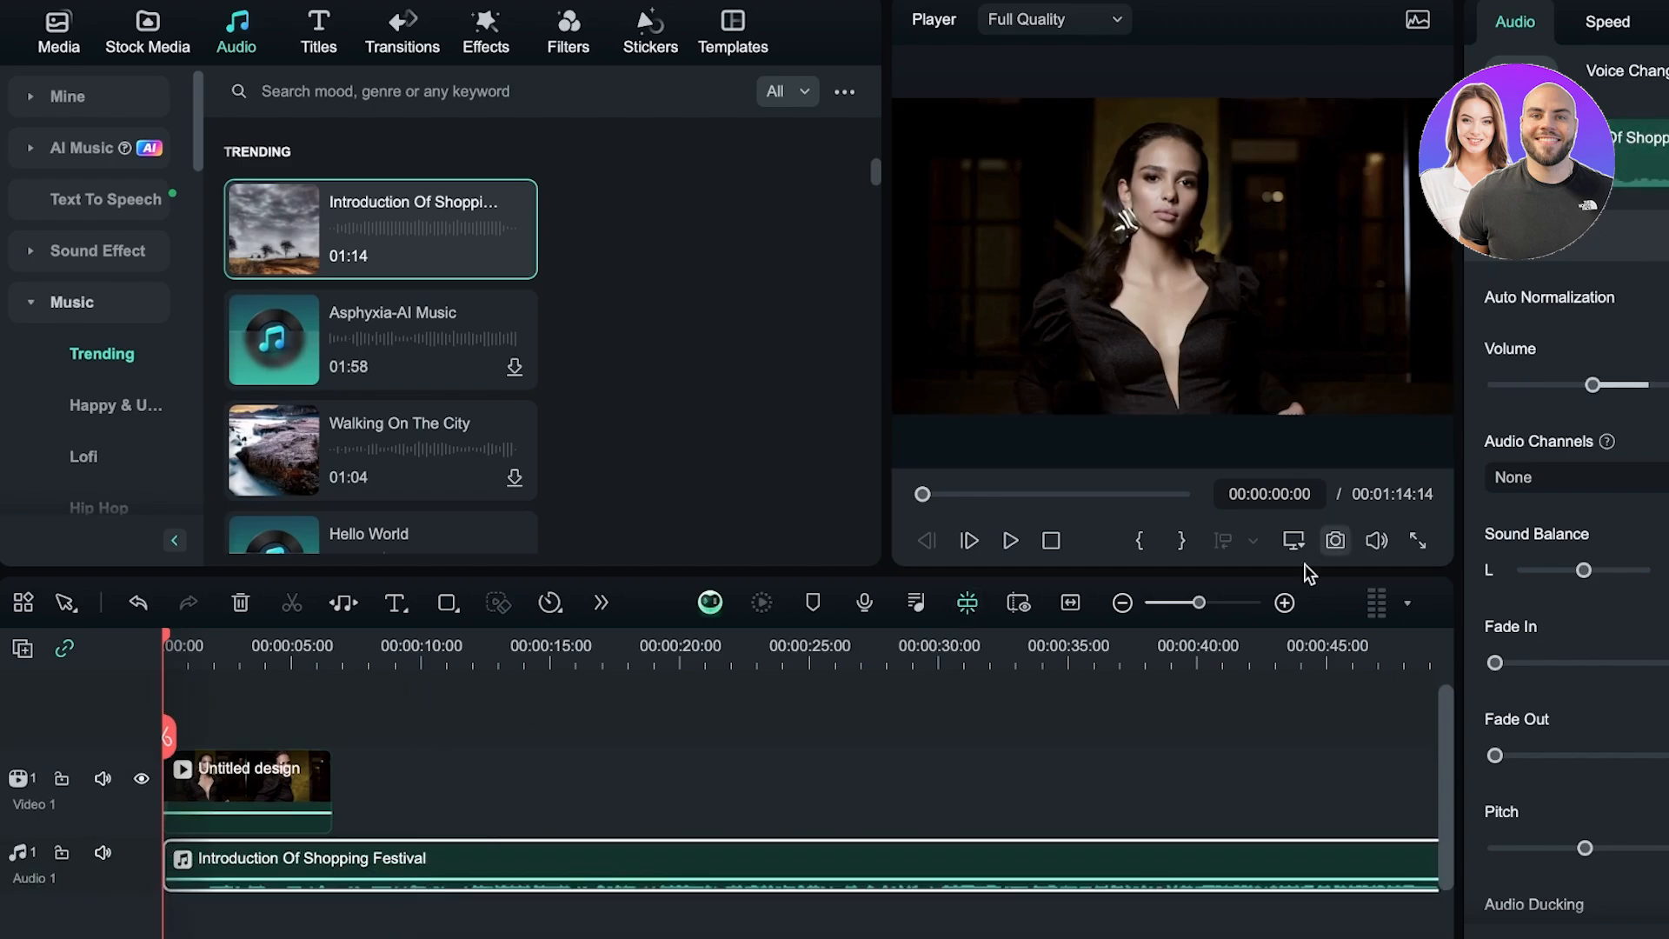
{"action": "left_click", "coordinate": [886, 774]}
{"action": "left_click", "coordinate": [714, 873]}
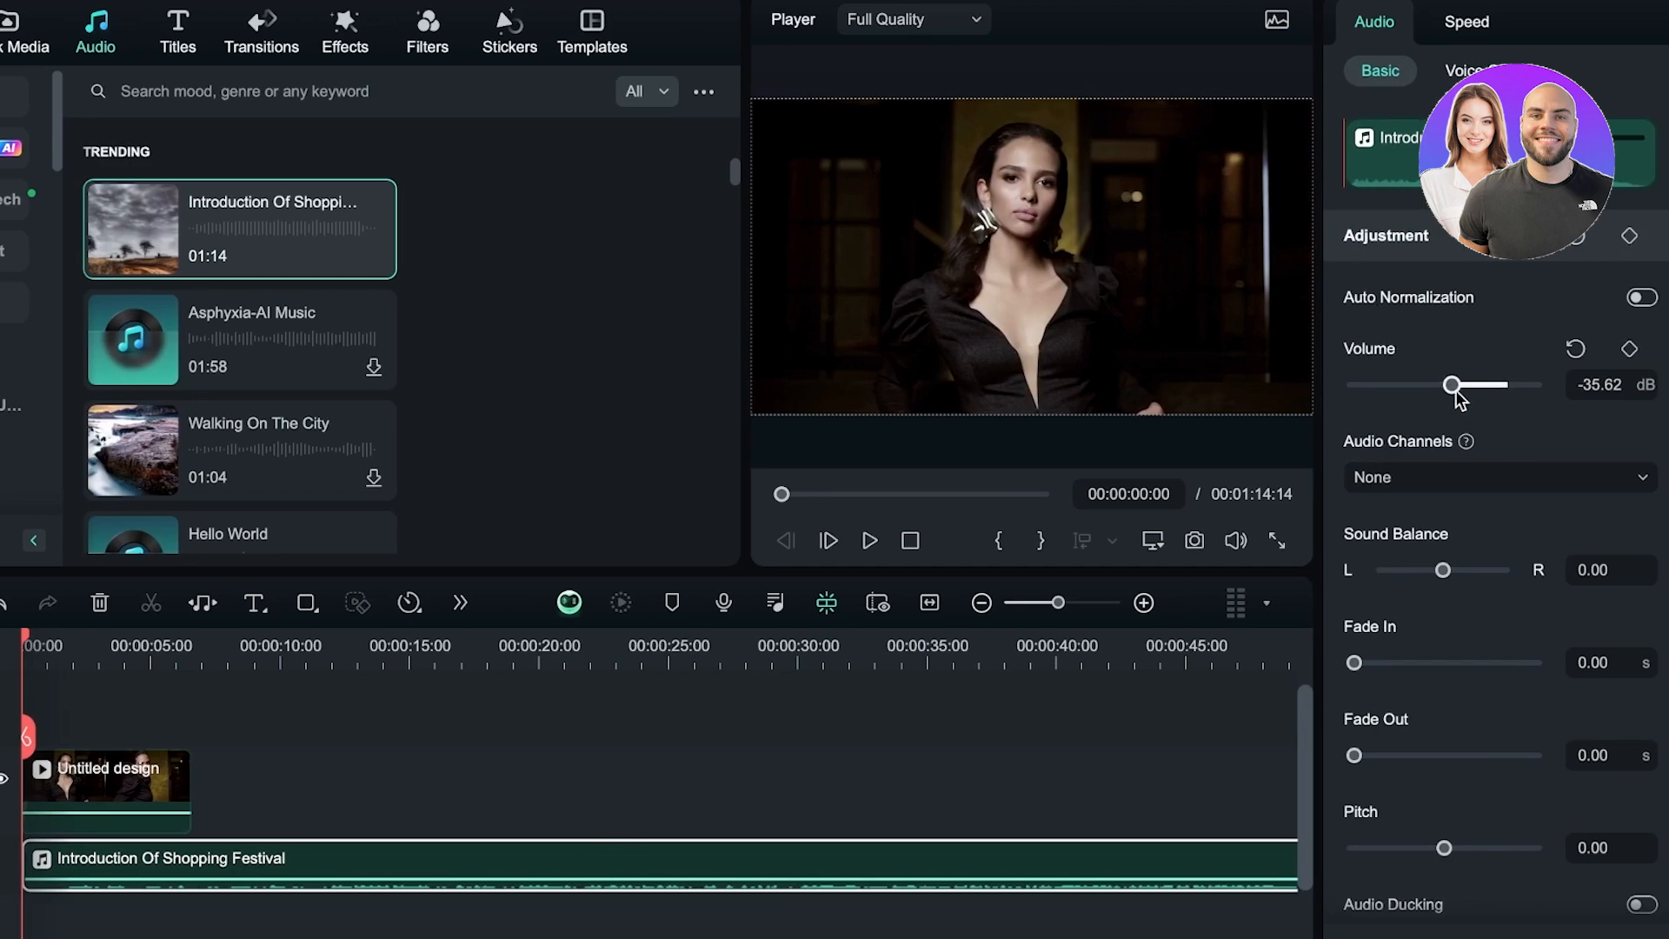
{"action": "mouse_move", "coordinate": [1454, 393]}
{"action": "left_mouse_down"}
{"action": "mouse_move", "coordinate": [1510, 386]}
{"action": "mouse_move", "coordinate": [1475, 388]}
{"action": "left_mouse_up"}
Set the music clip's fade-out to 55.85 s and look through its denoise and speed settings.
{"action": "scroll", "coordinate": [1402, 652], "scroll_direction": "down", "scroll_amount": 3}
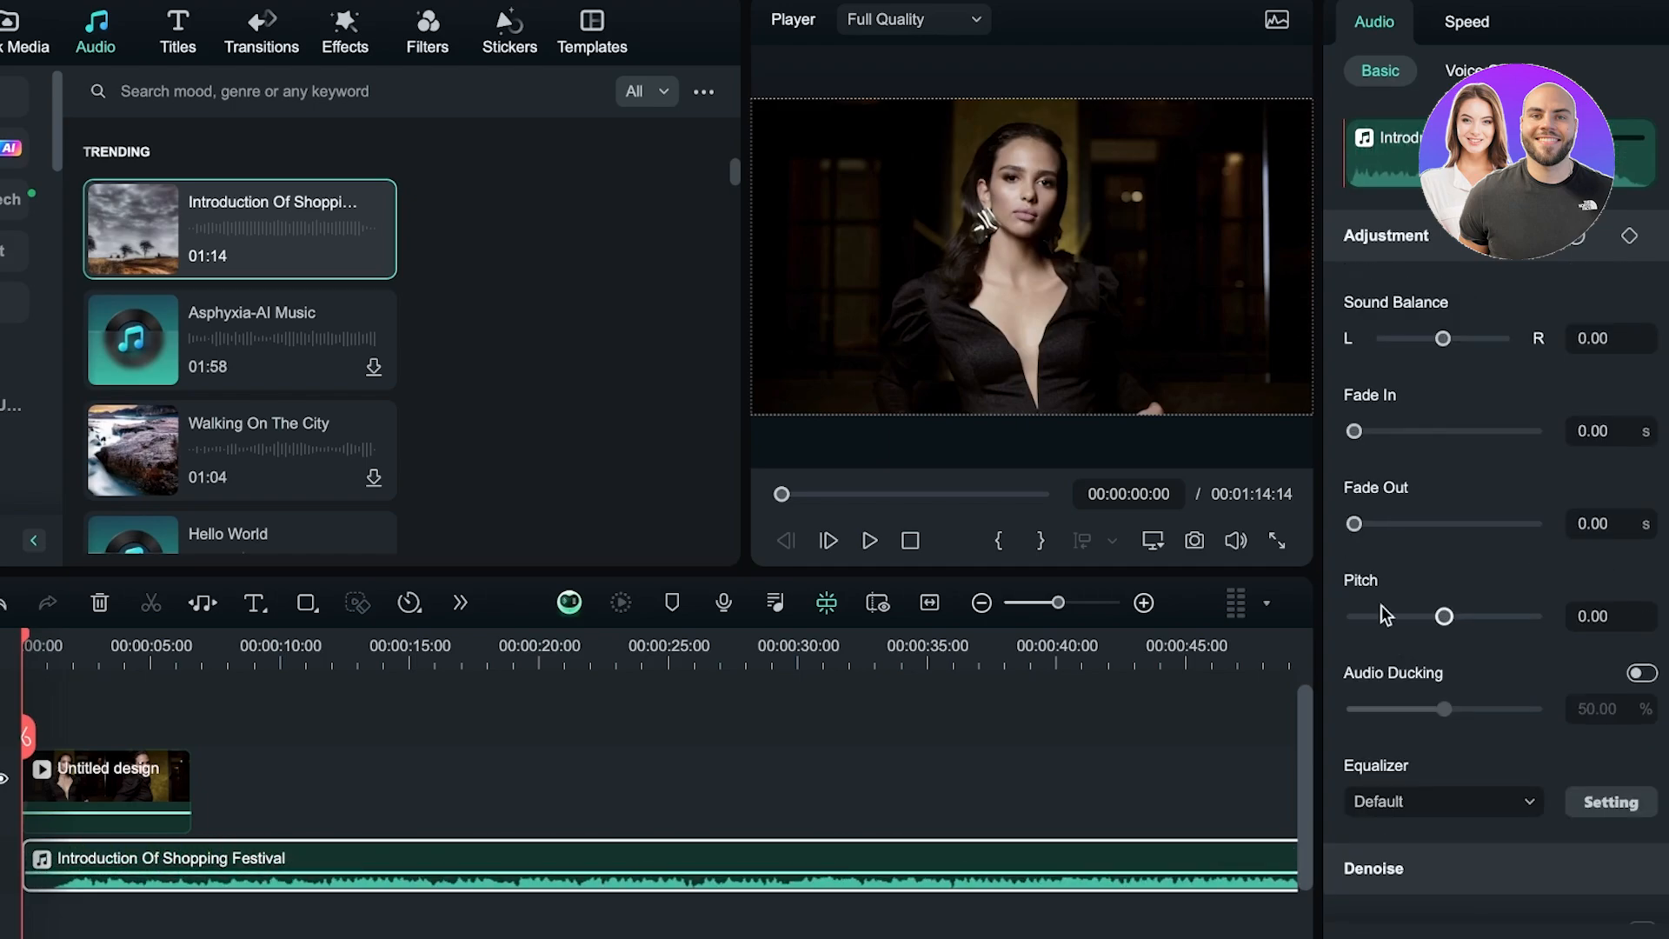
{"action": "left_click_drag", "start_coordinate": [1361, 532], "coordinate": [1490, 526]}
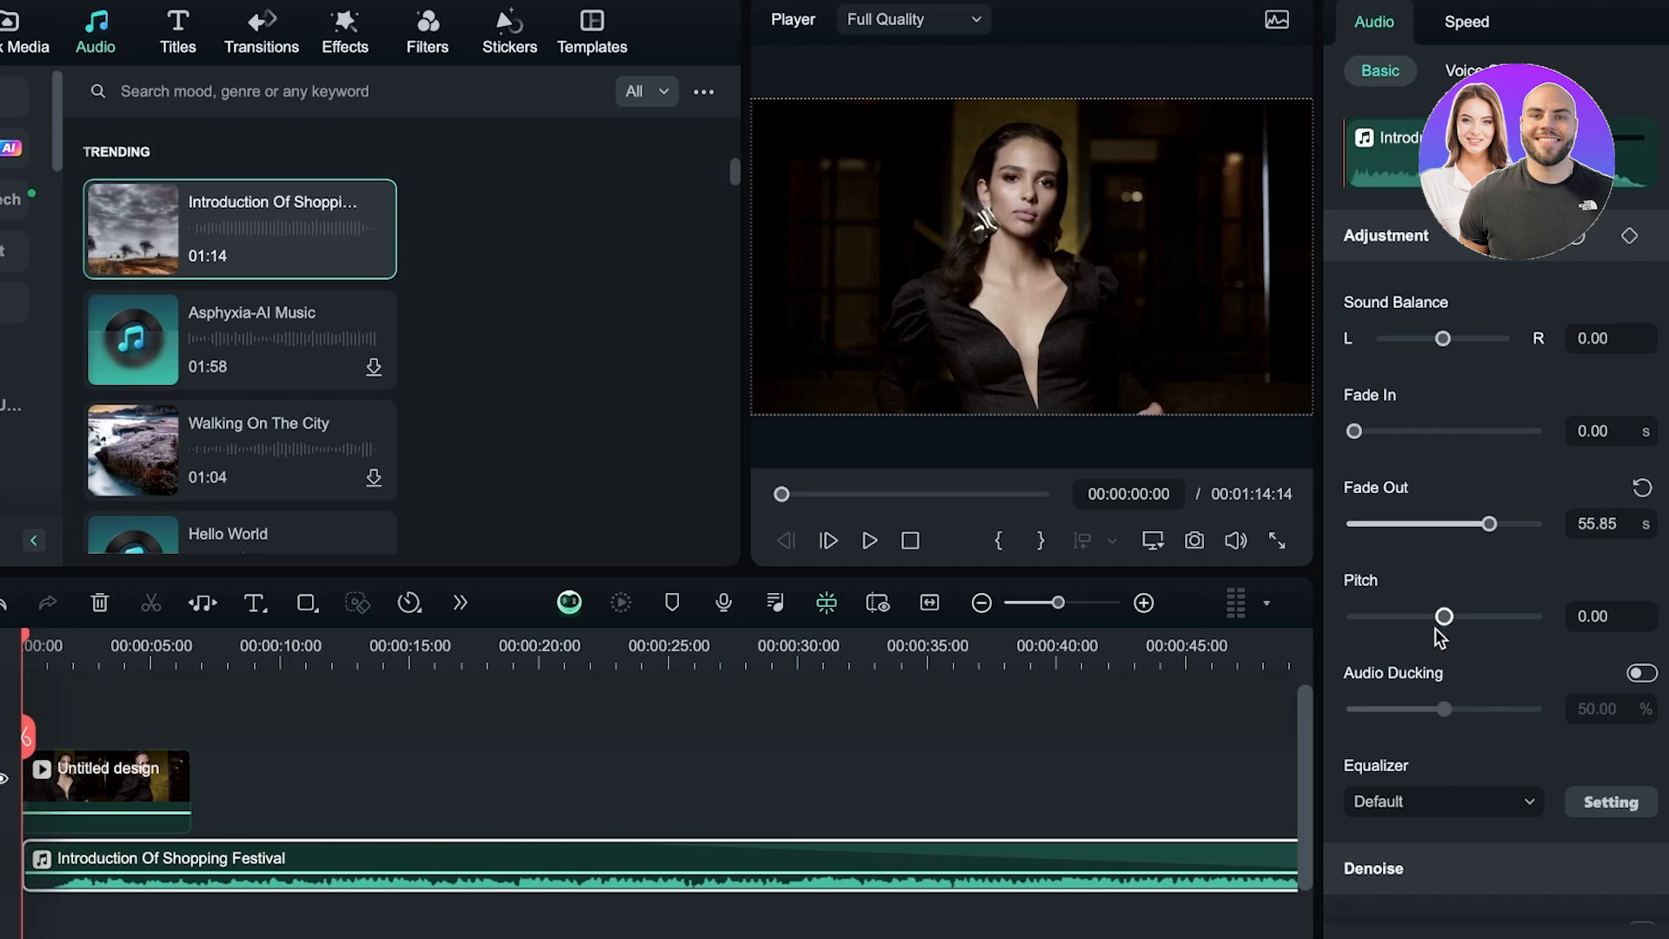
{"action": "scroll", "coordinate": [1442, 639], "scroll_direction": "down", "scroll_amount": 10}
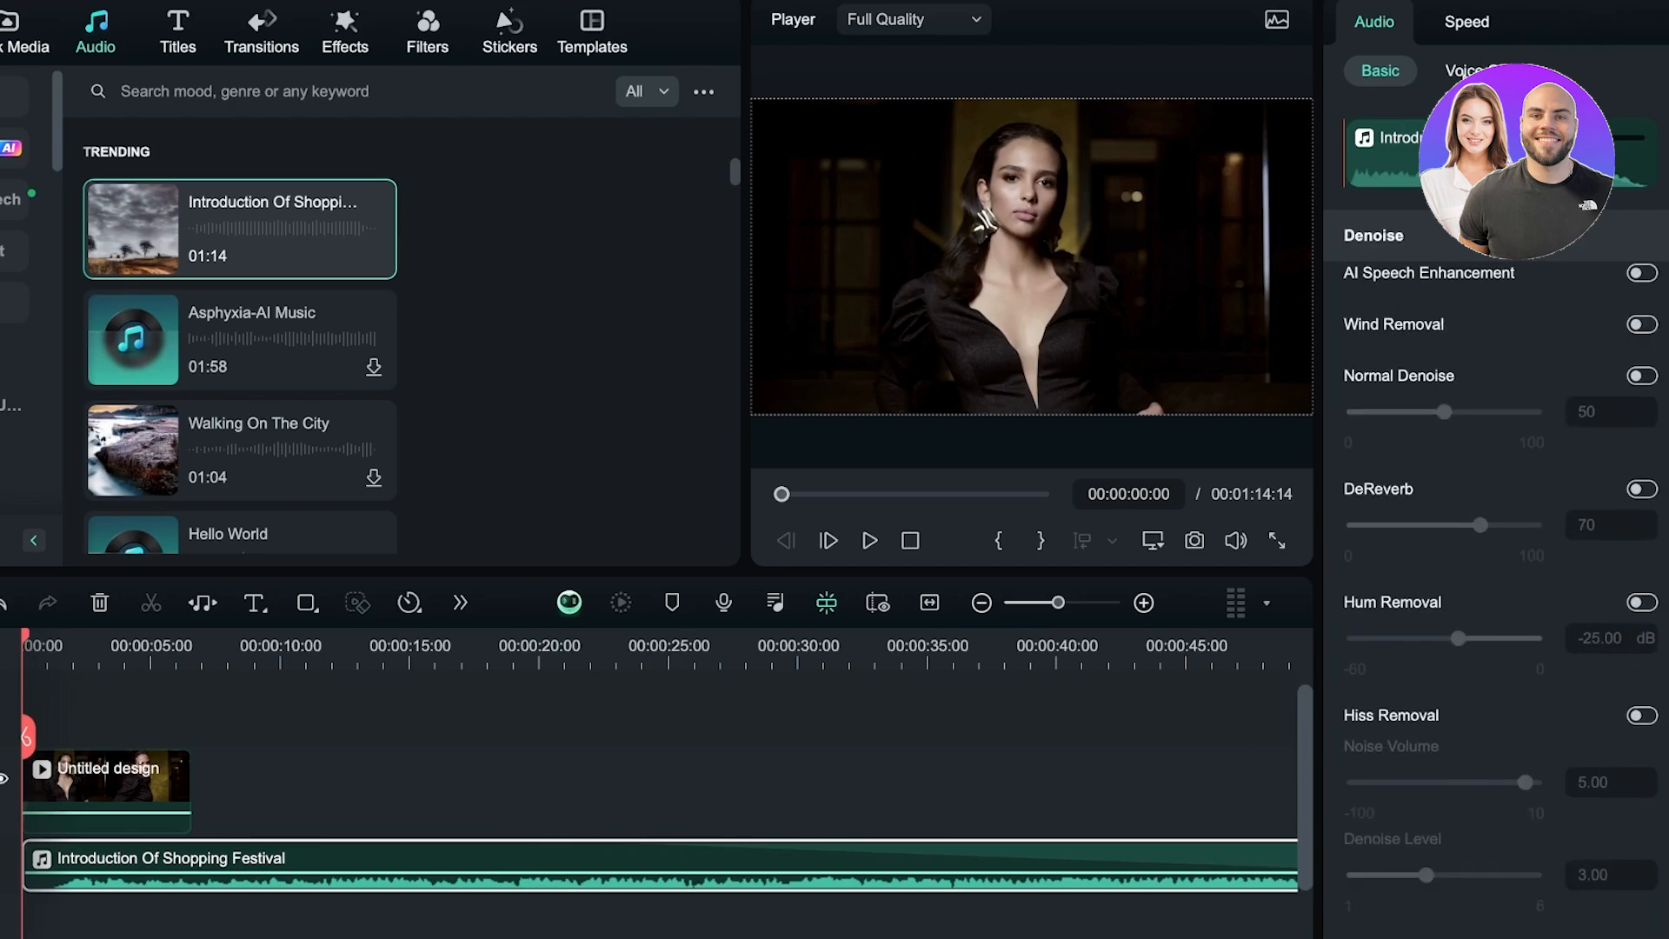
{"action": "left_click", "coordinate": [1466, 23]}
{"action": "left_click", "coordinate": [1392, 35]}
Try a freehand rotation of the video clip and reset its rotation to 0°.
{"action": "left_click", "coordinate": [70, 782]}
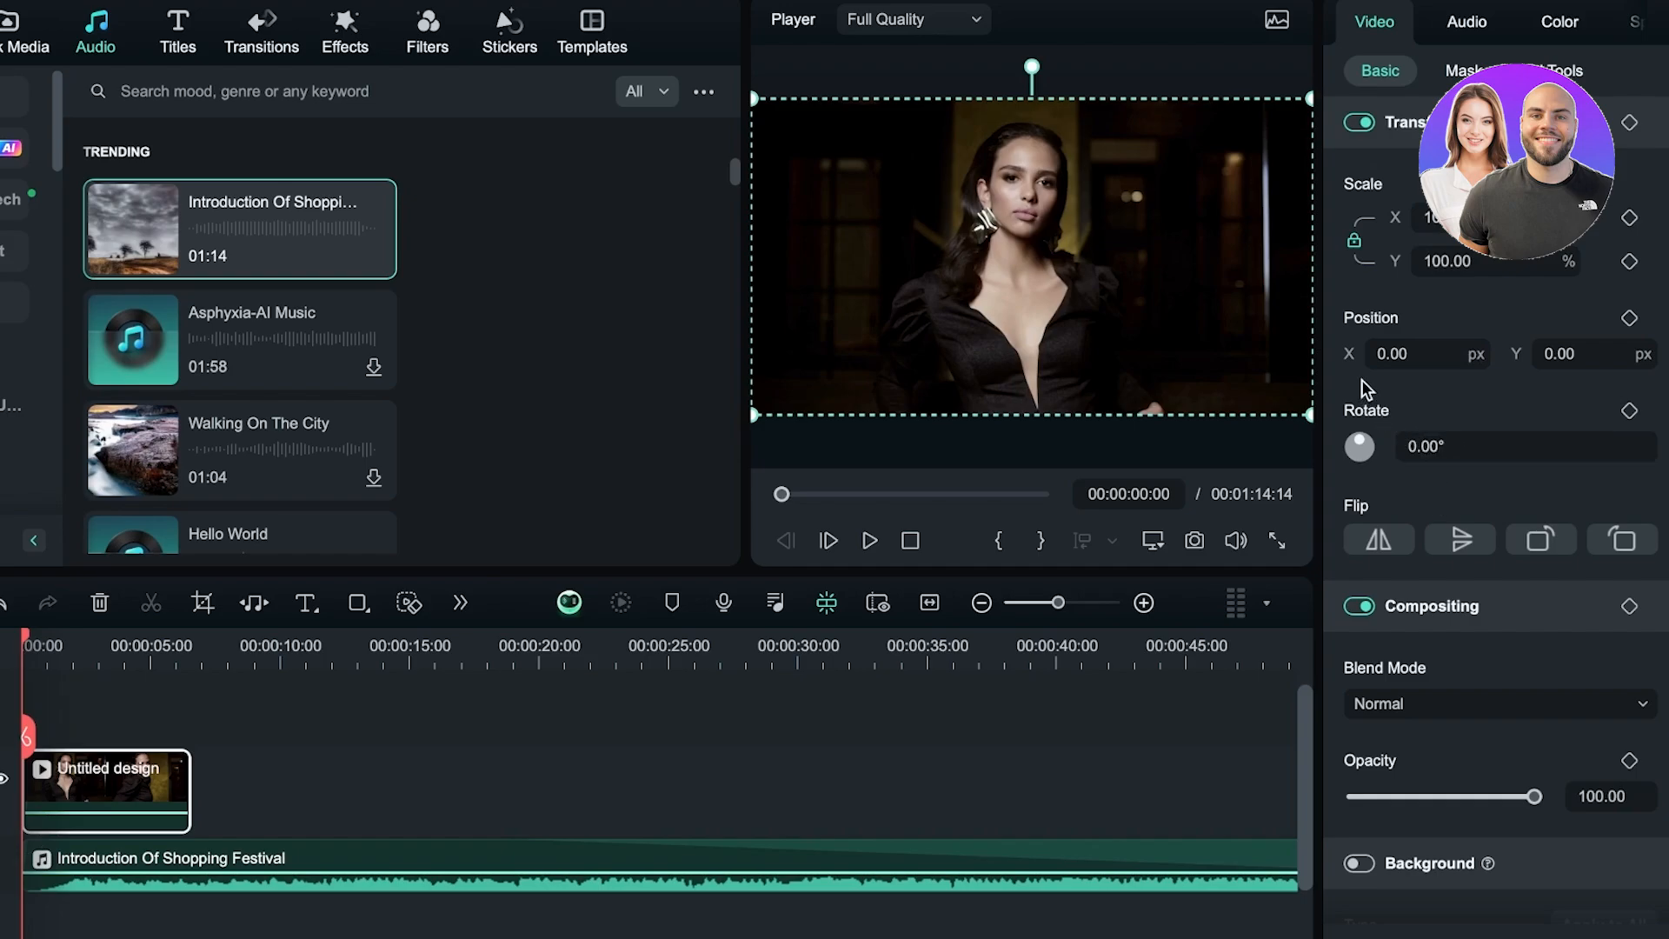
{"action": "left_click_drag", "start_coordinate": [1360, 447], "coordinate": [1367, 461]}
{"action": "double_click", "coordinate": [1422, 447]}
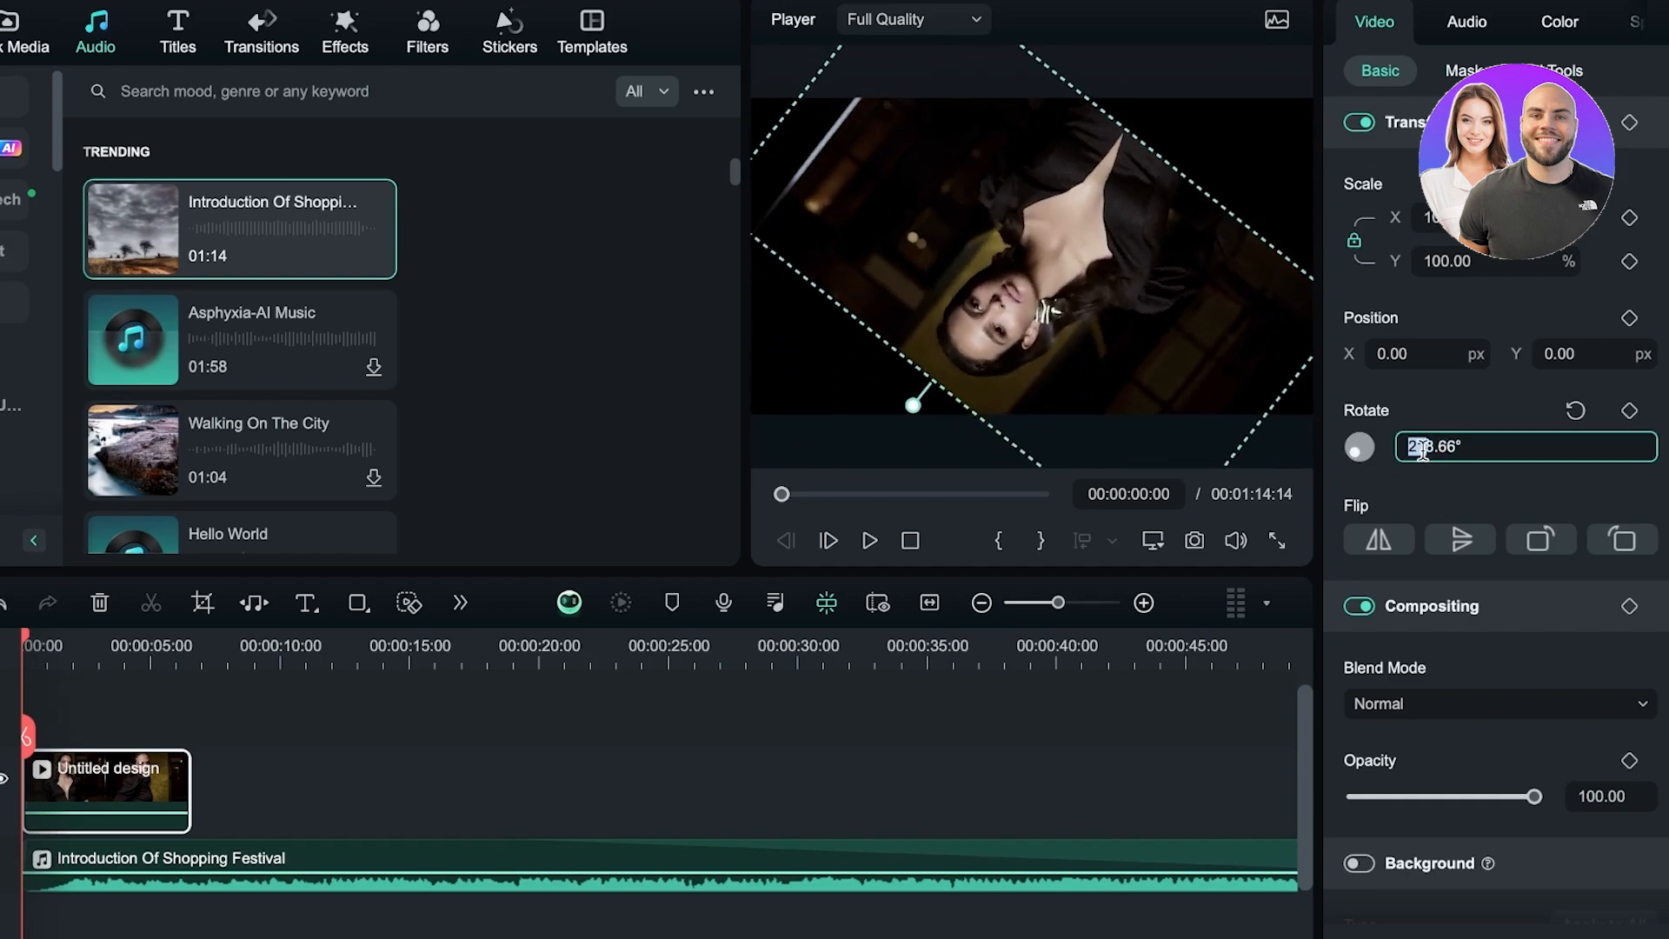
{"action": "type", "text": "0"}
{"action": "key", "text": "Return"}
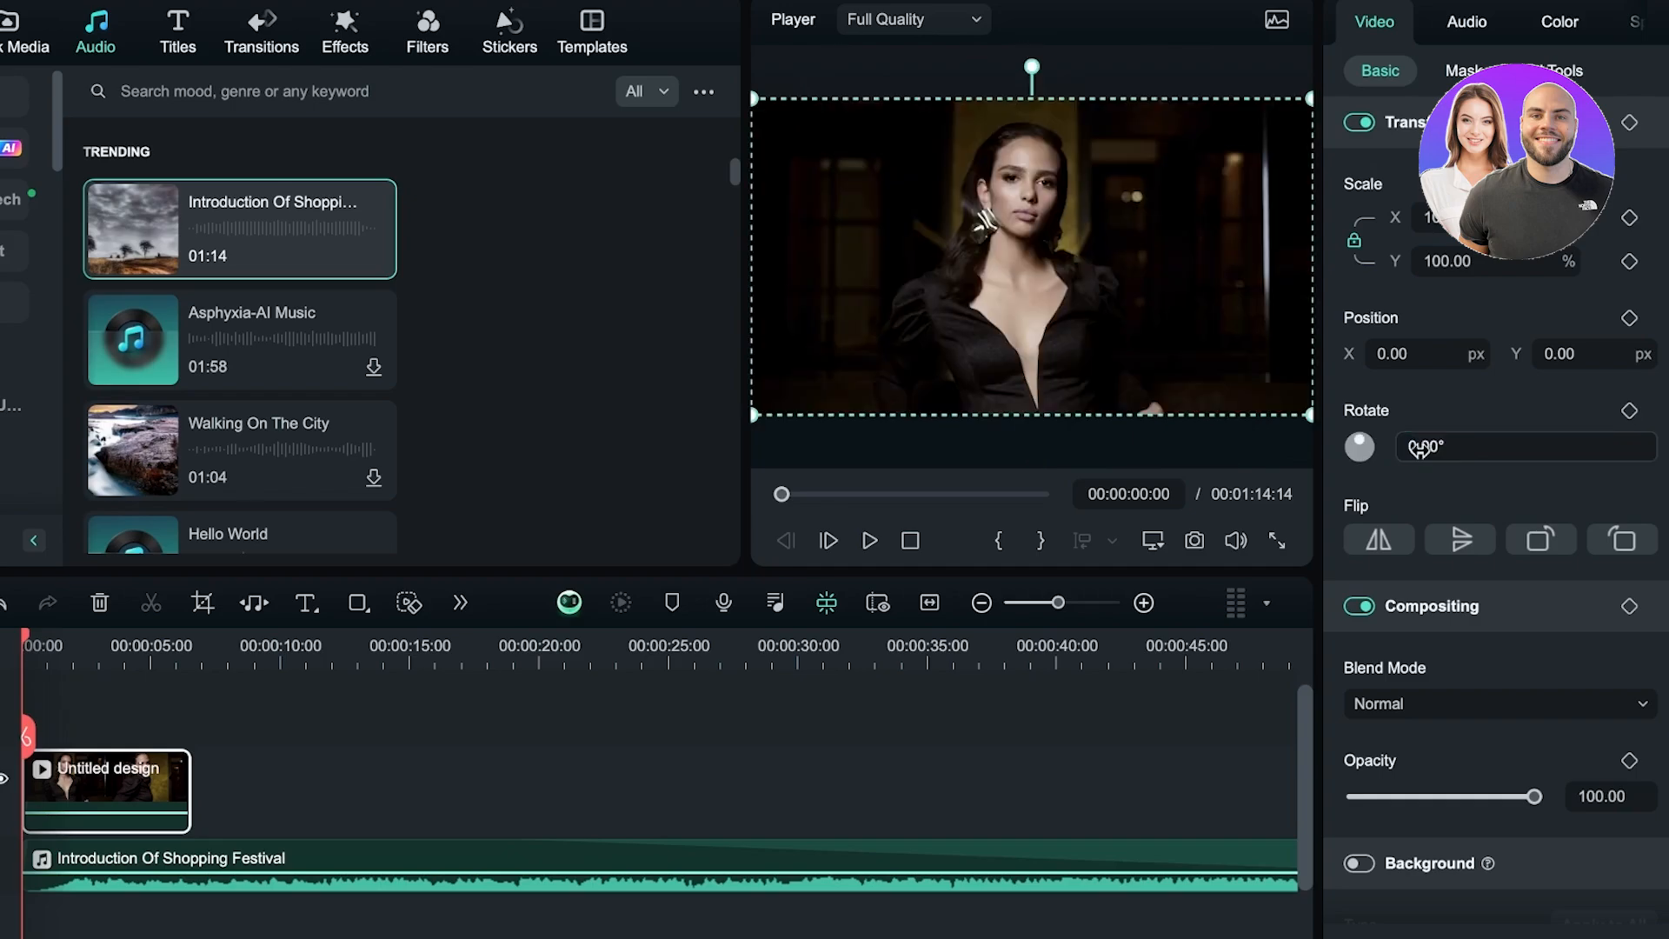
Try rotating the video clip to 112° and to 180°.
{"action": "left_click", "coordinate": [1494, 445]}
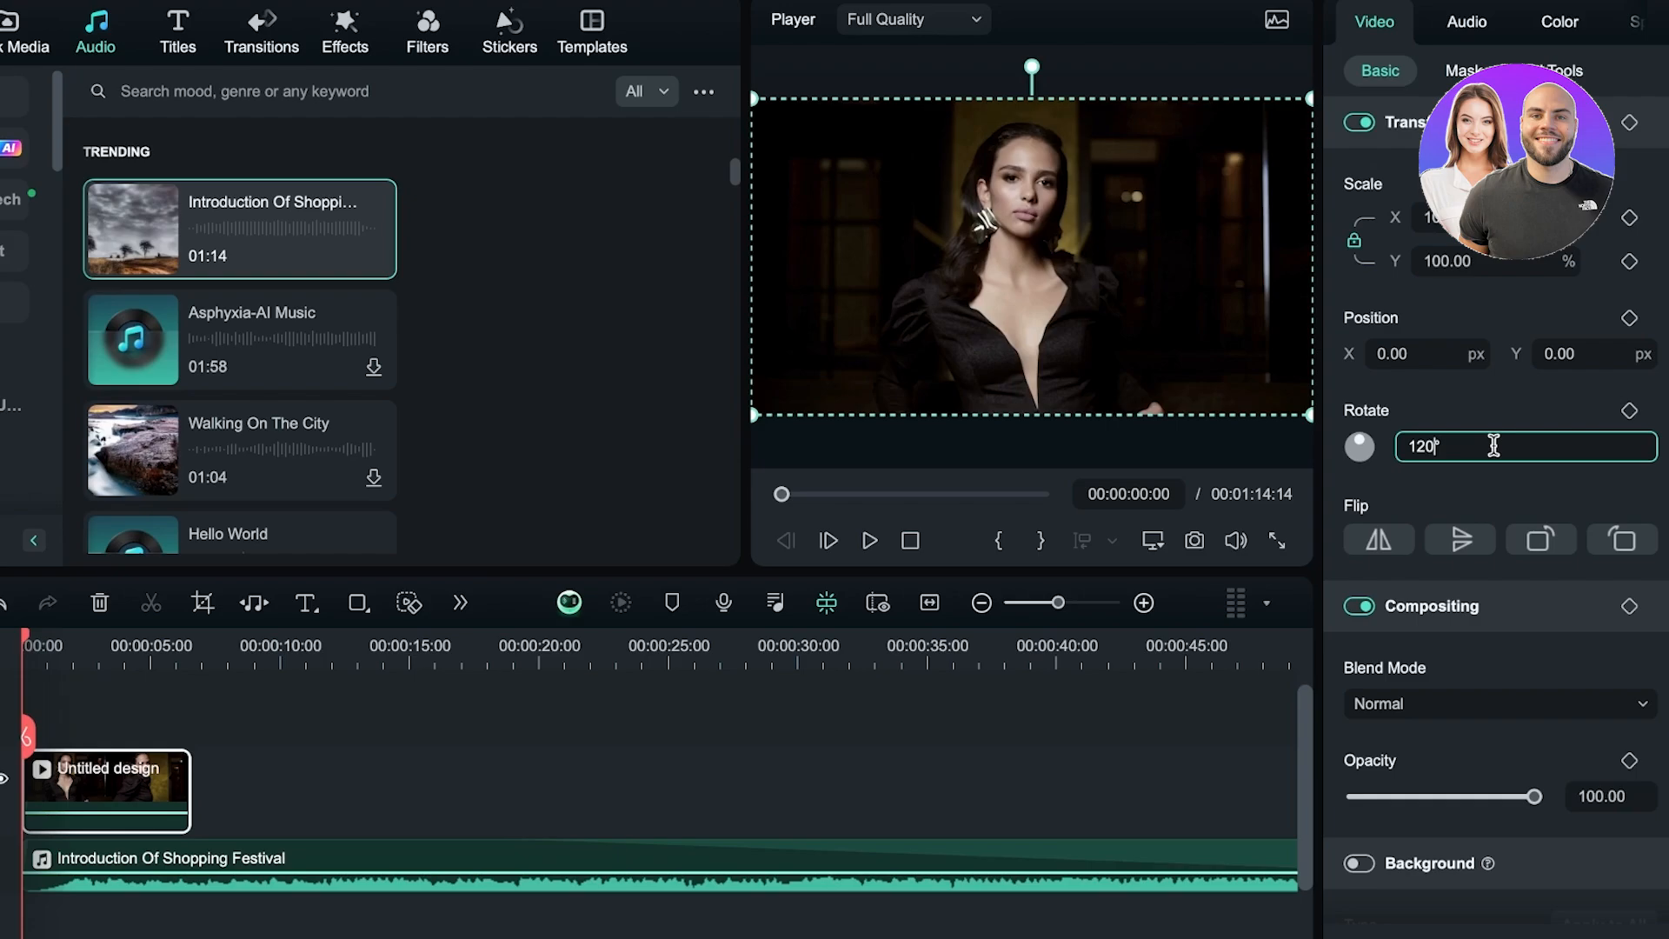
{"action": "key", "text": "Return"}
{"action": "left_click", "coordinate": [1492, 446]}
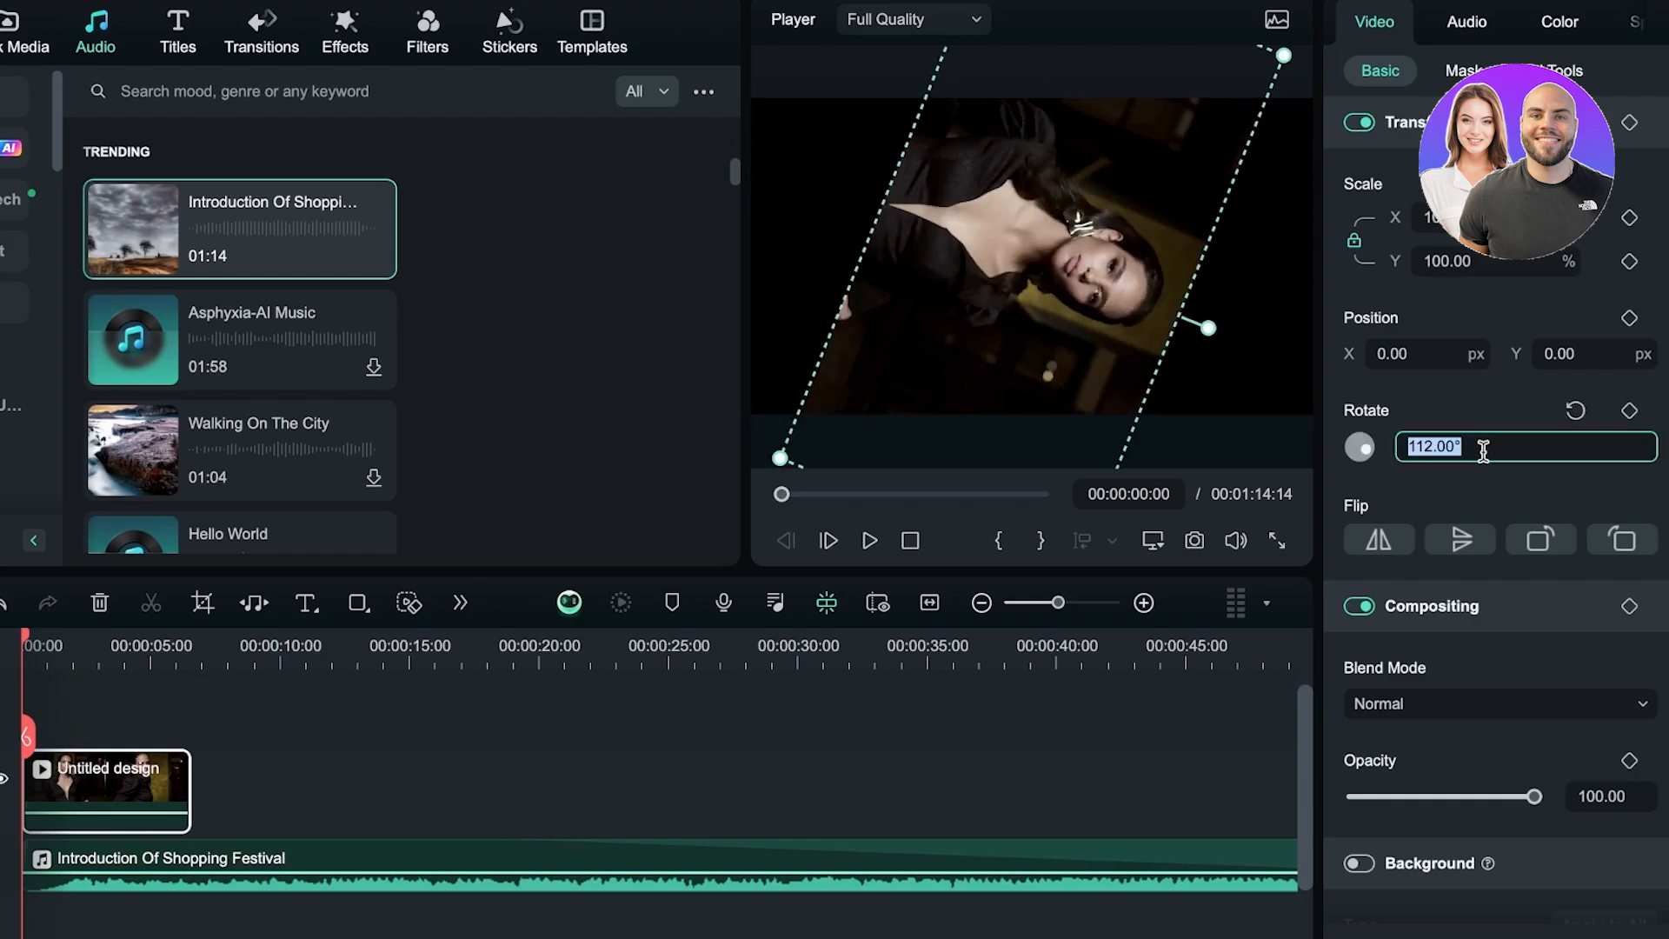
{"action": "type", "text": "180"}
{"action": "key", "text": "Return"}
Try rotating the video clip to 100° and set its rotation back to 0°.
{"action": "left_click", "coordinate": [1439, 444]}
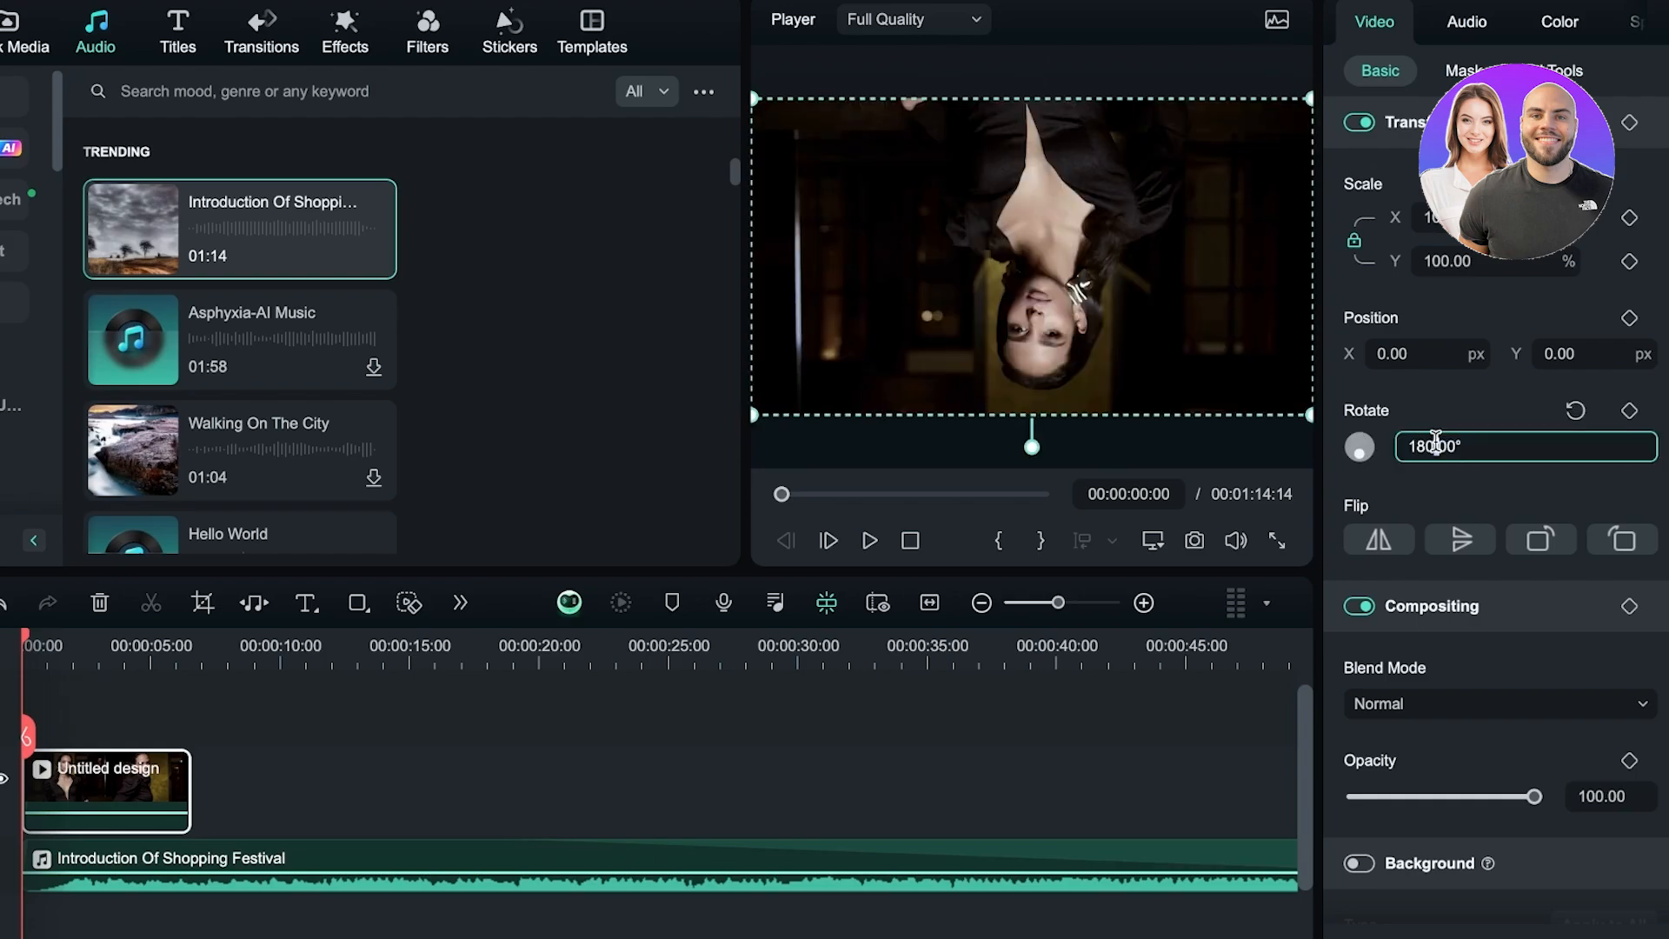
{"action": "type", "text": "2"}
{"action": "type", "text": "00"}
{"action": "key", "text": "Return"}
{"action": "left_click", "coordinate": [1436, 444]}
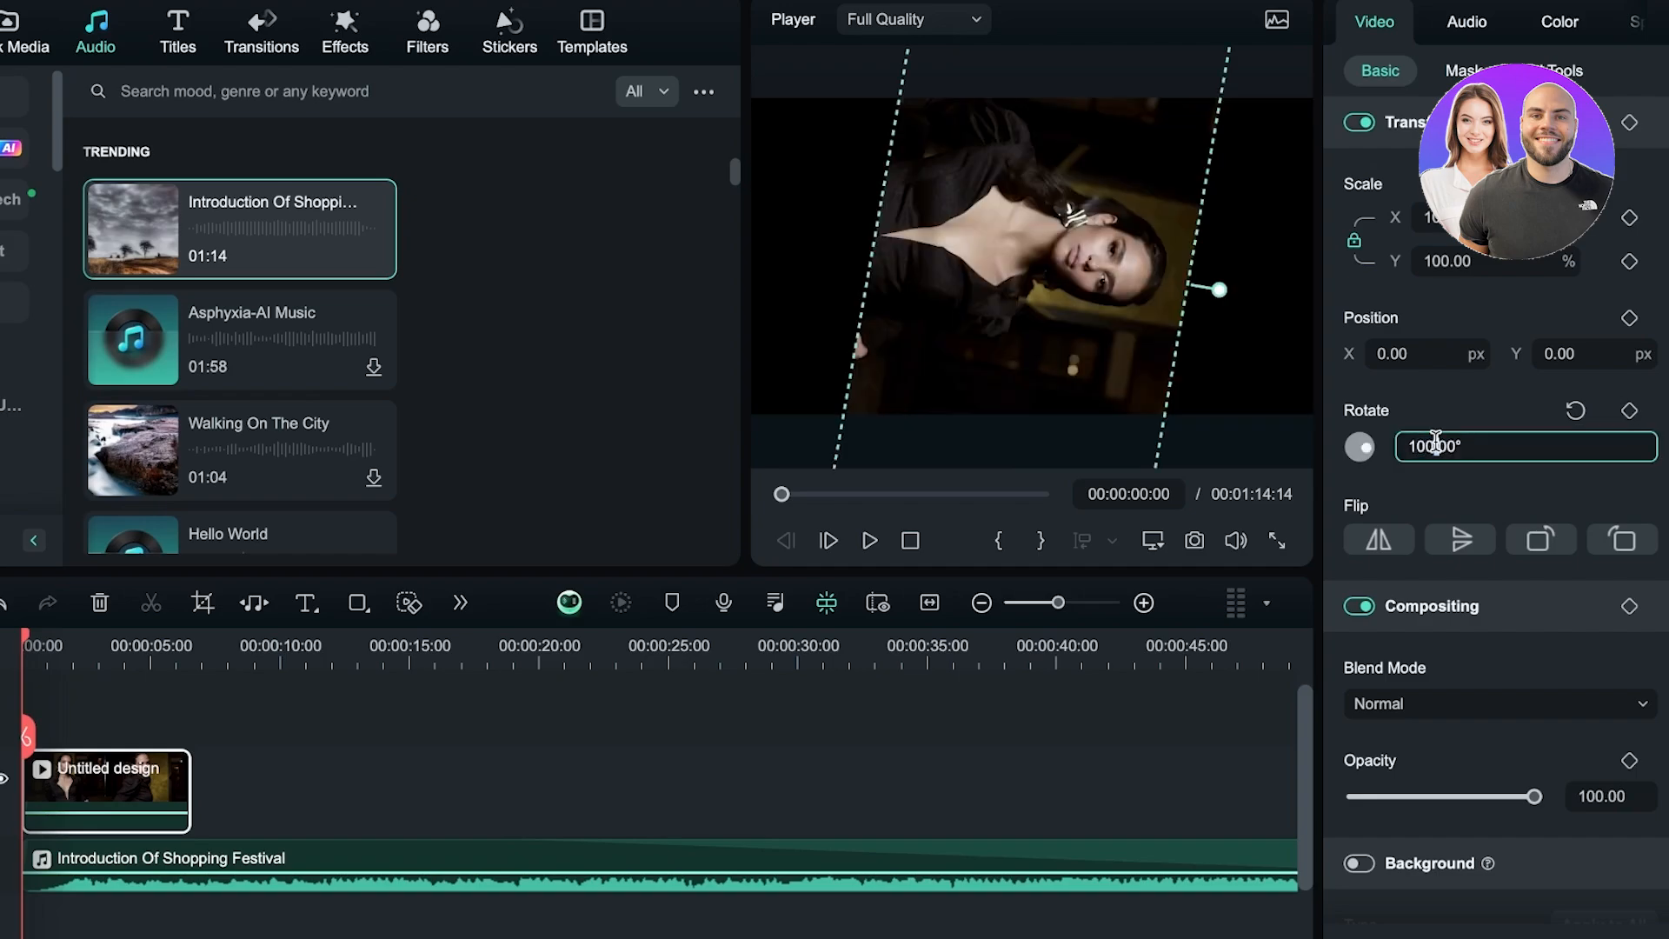
{"action": "double_click", "coordinate": [1435, 443]}
{"action": "type", "text": "0"}
{"action": "key", "text": "Return"}
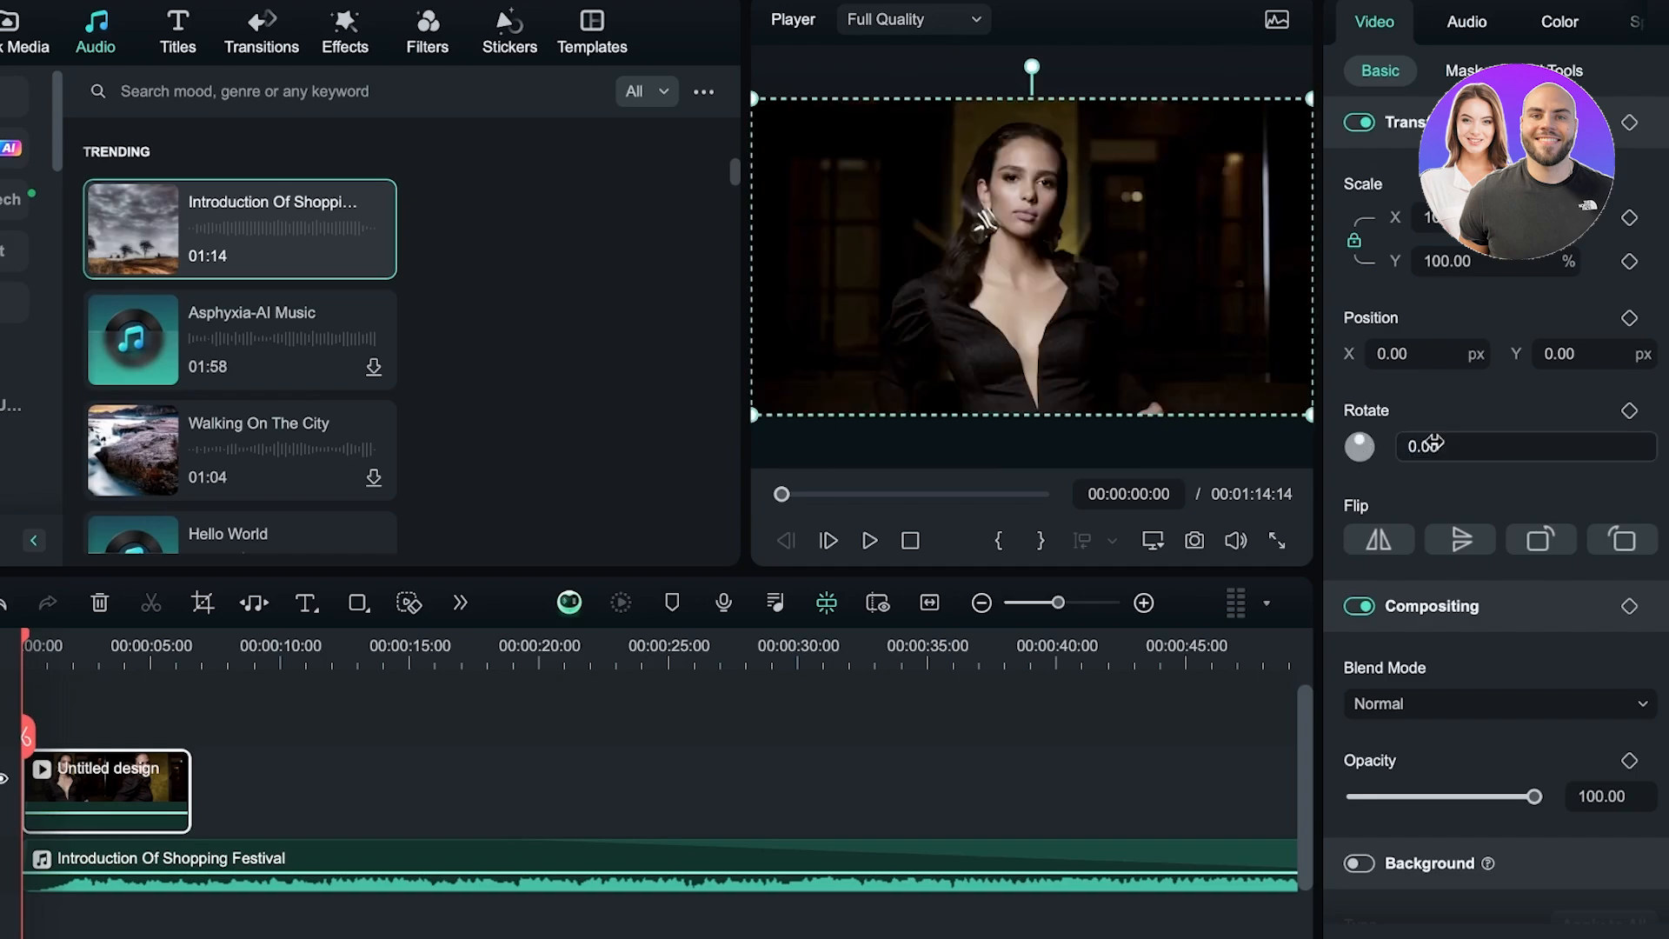
Enable the video clip's background, set its type to Color and choose a magenta fill.
{"action": "scroll", "coordinate": [1426, 386], "scroll_direction": "down", "scroll_amount": 5}
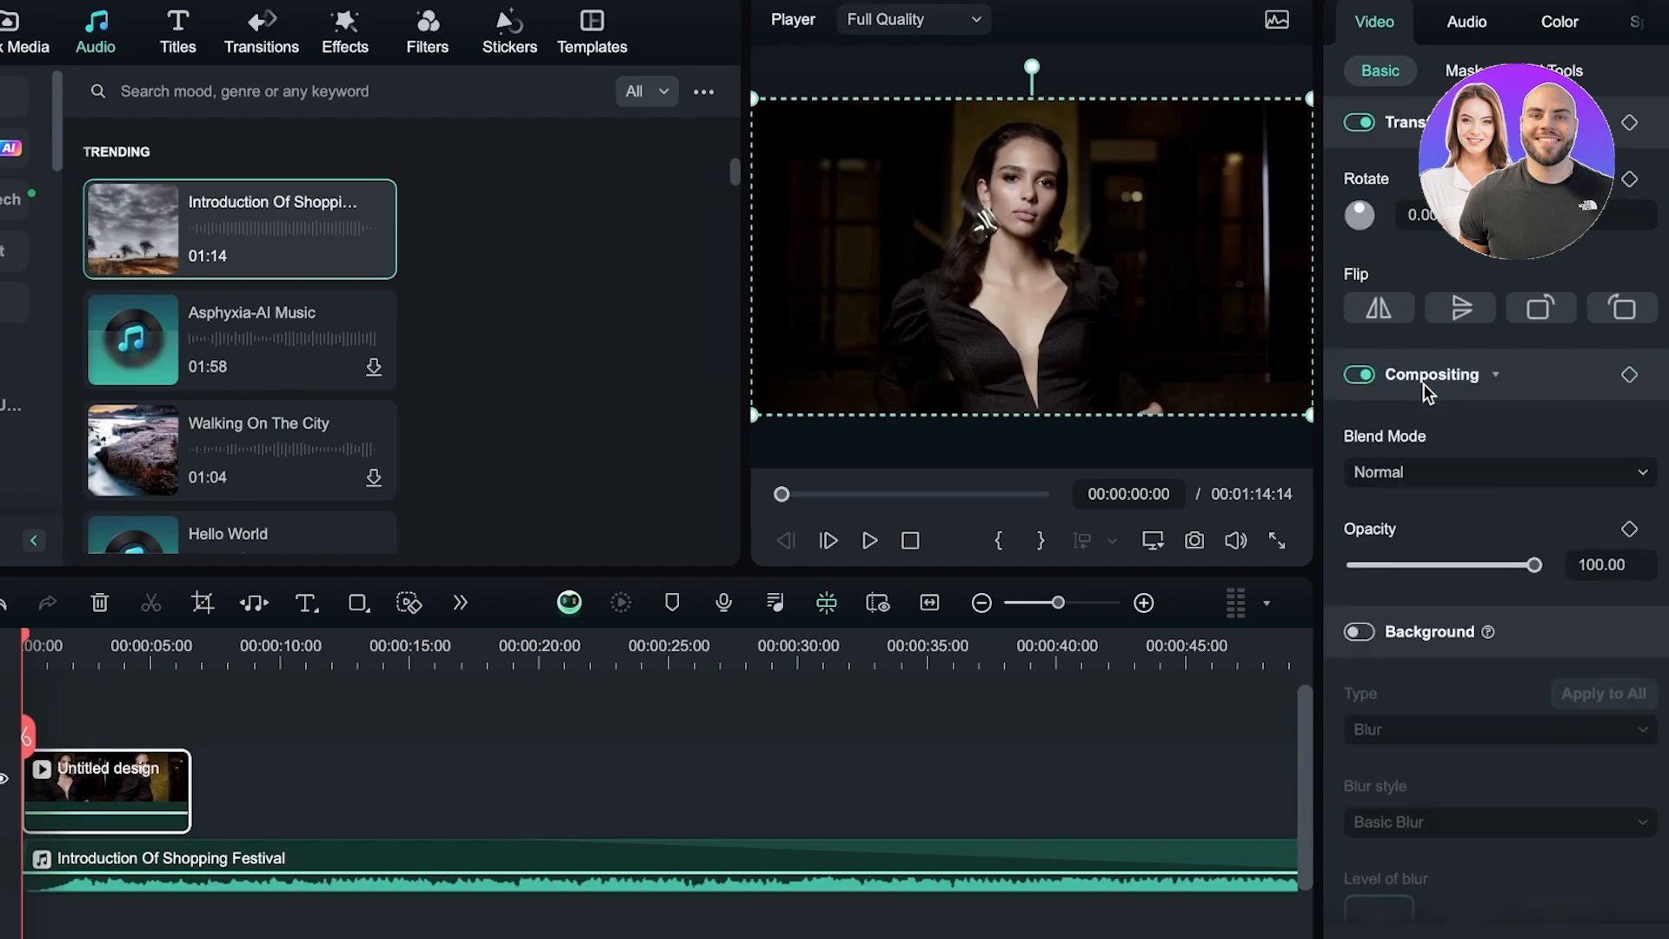
{"action": "scroll", "coordinate": [1437, 596], "scroll_direction": "down", "scroll_amount": 5}
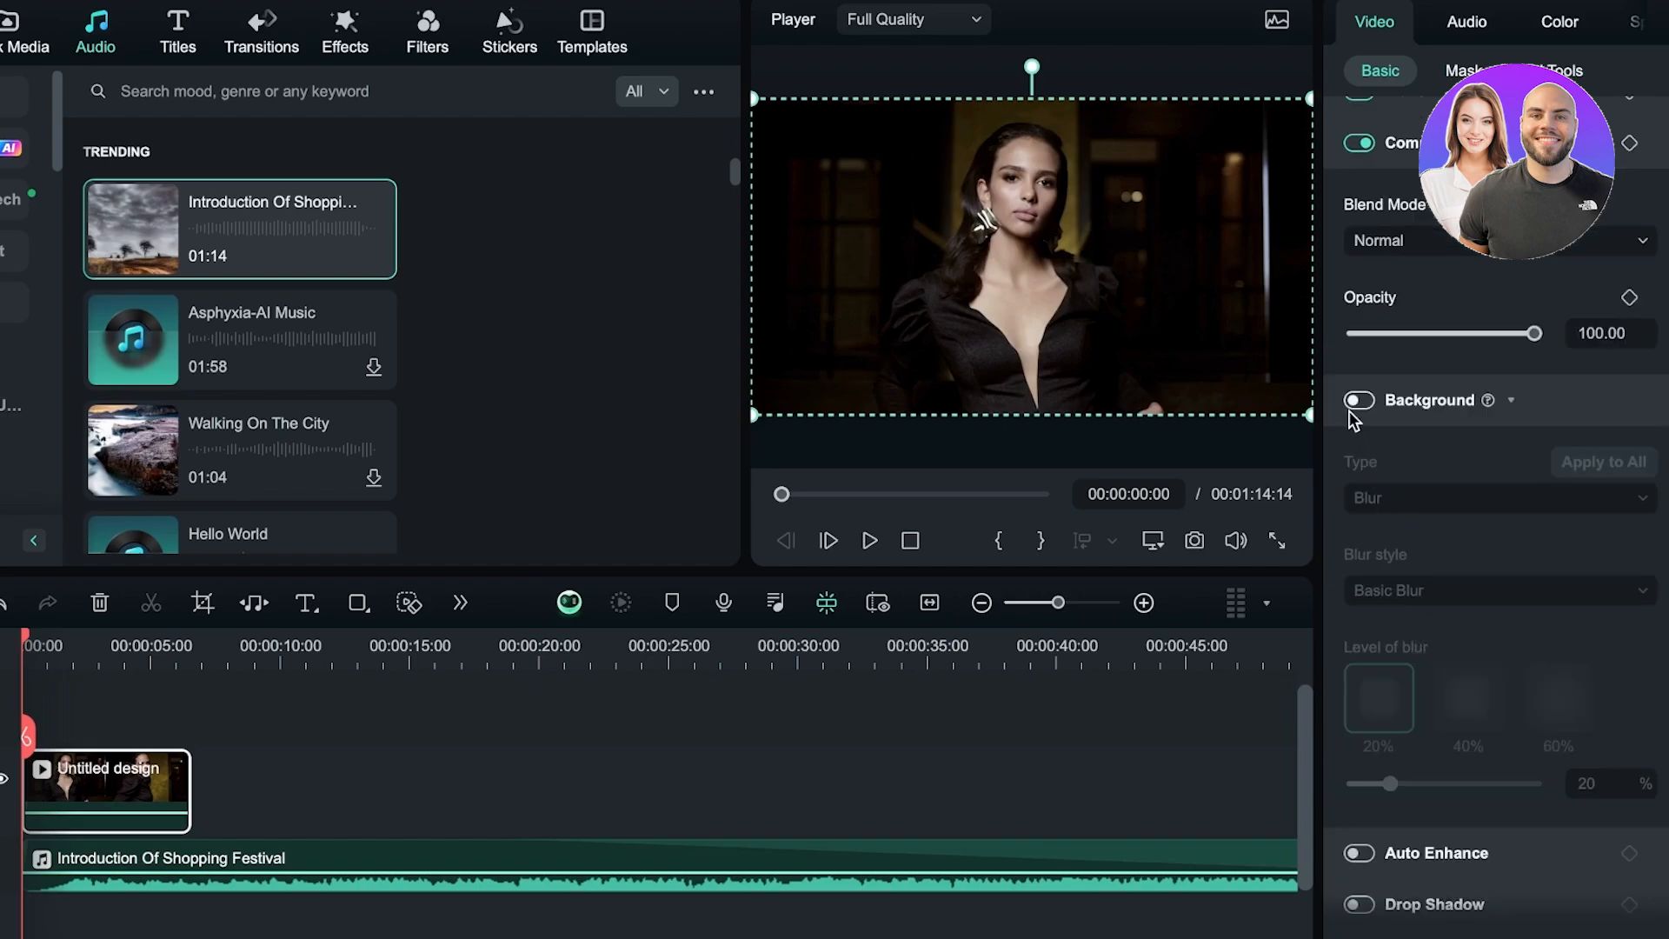
{"action": "left_click", "coordinate": [1355, 403]}
{"action": "left_click", "coordinate": [1400, 495]}
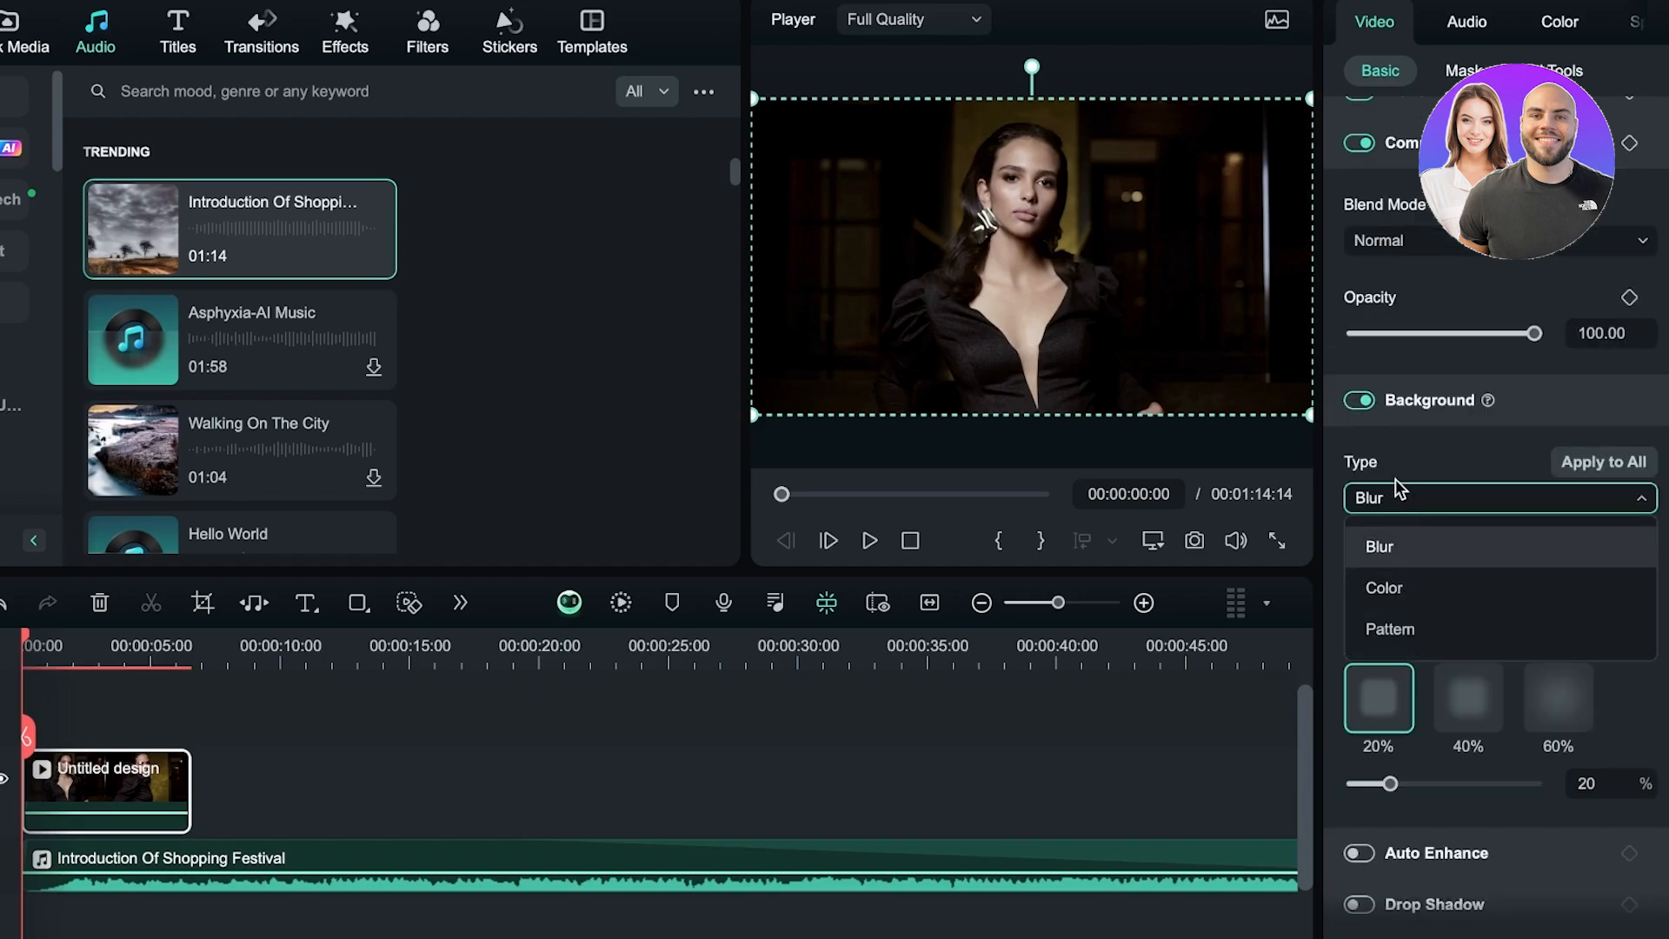
{"action": "left_click", "coordinate": [1400, 492]}
{"action": "left_click", "coordinate": [1386, 509]}
{"action": "left_click", "coordinate": [1388, 574]}
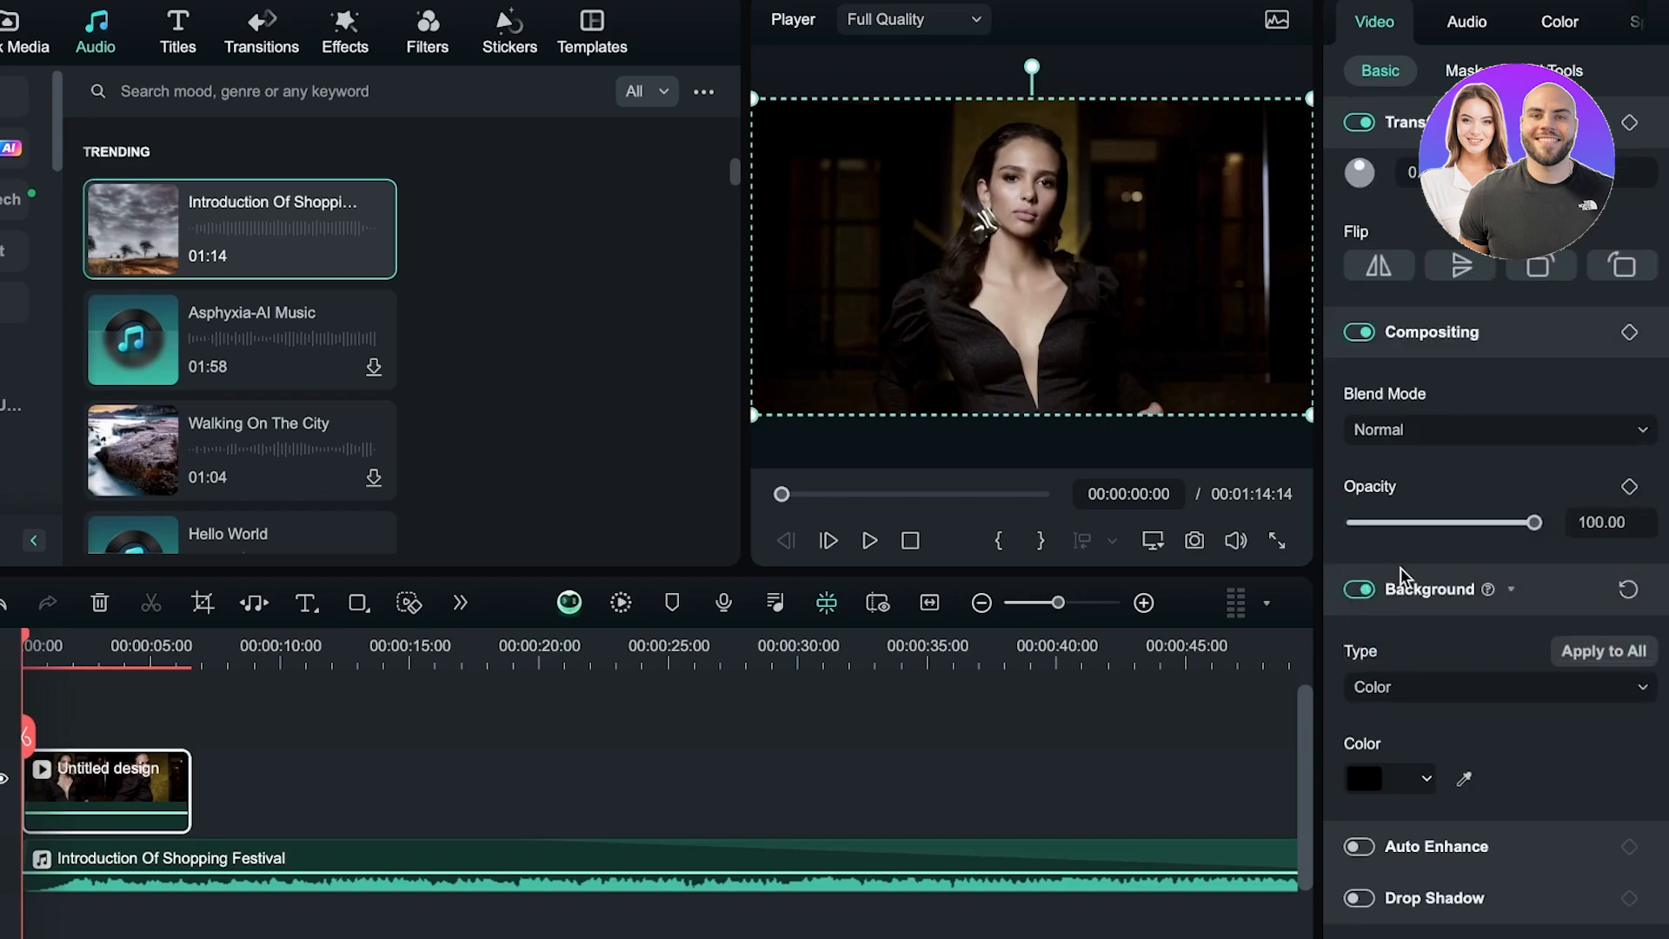
{"action": "left_click", "coordinate": [1370, 776]}
{"action": "left_click", "coordinate": [1412, 865]}
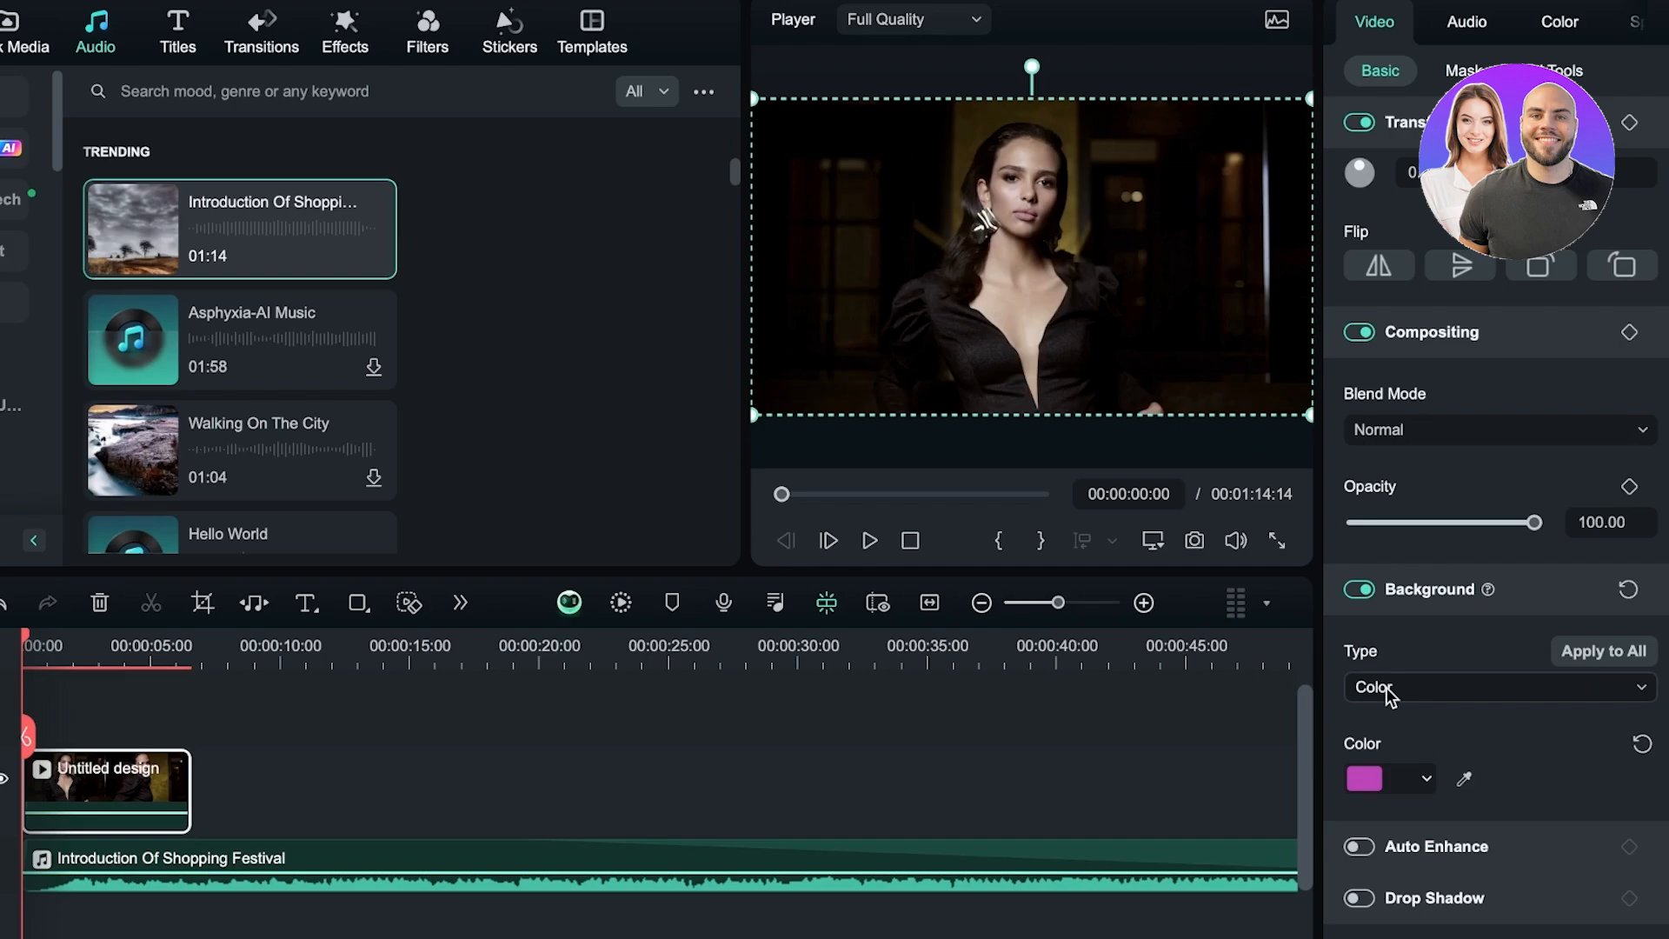
Collapse the background settings and preview the blend modes on the video clip, keeping Normal.
{"action": "left_click", "coordinate": [1384, 595]}
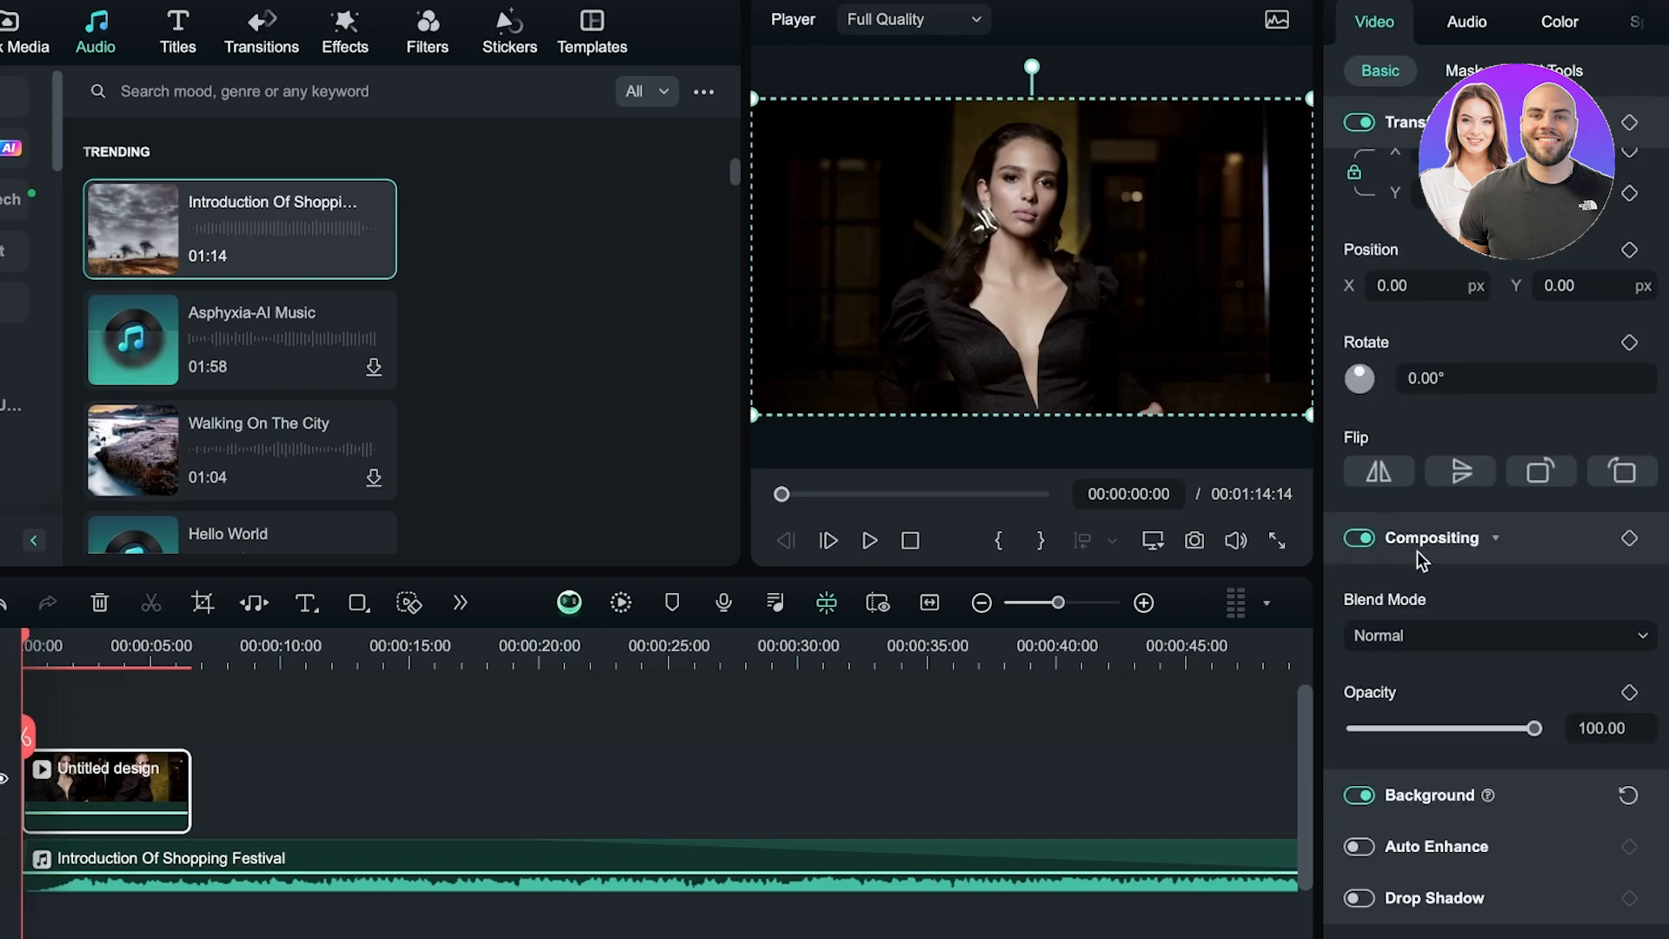
{"action": "left_click", "coordinate": [1444, 633]}
{"action": "scroll", "coordinate": [1434, 600], "scroll_direction": "down", "scroll_amount": 2}
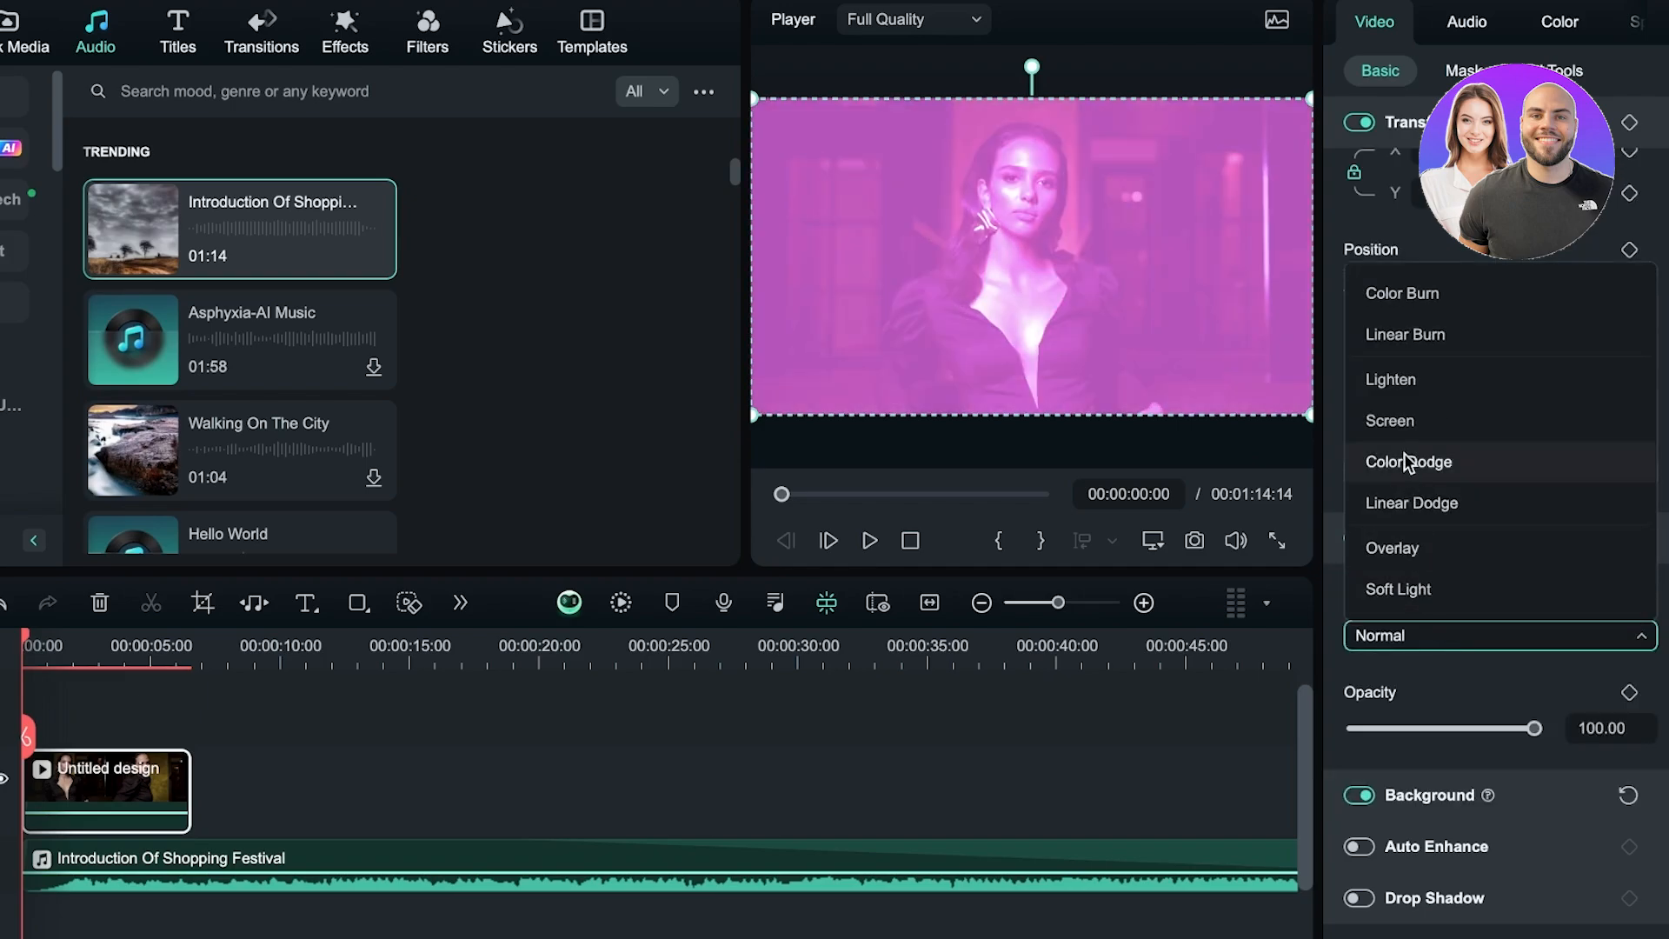
{"action": "left_click", "coordinate": [1376, 700]}
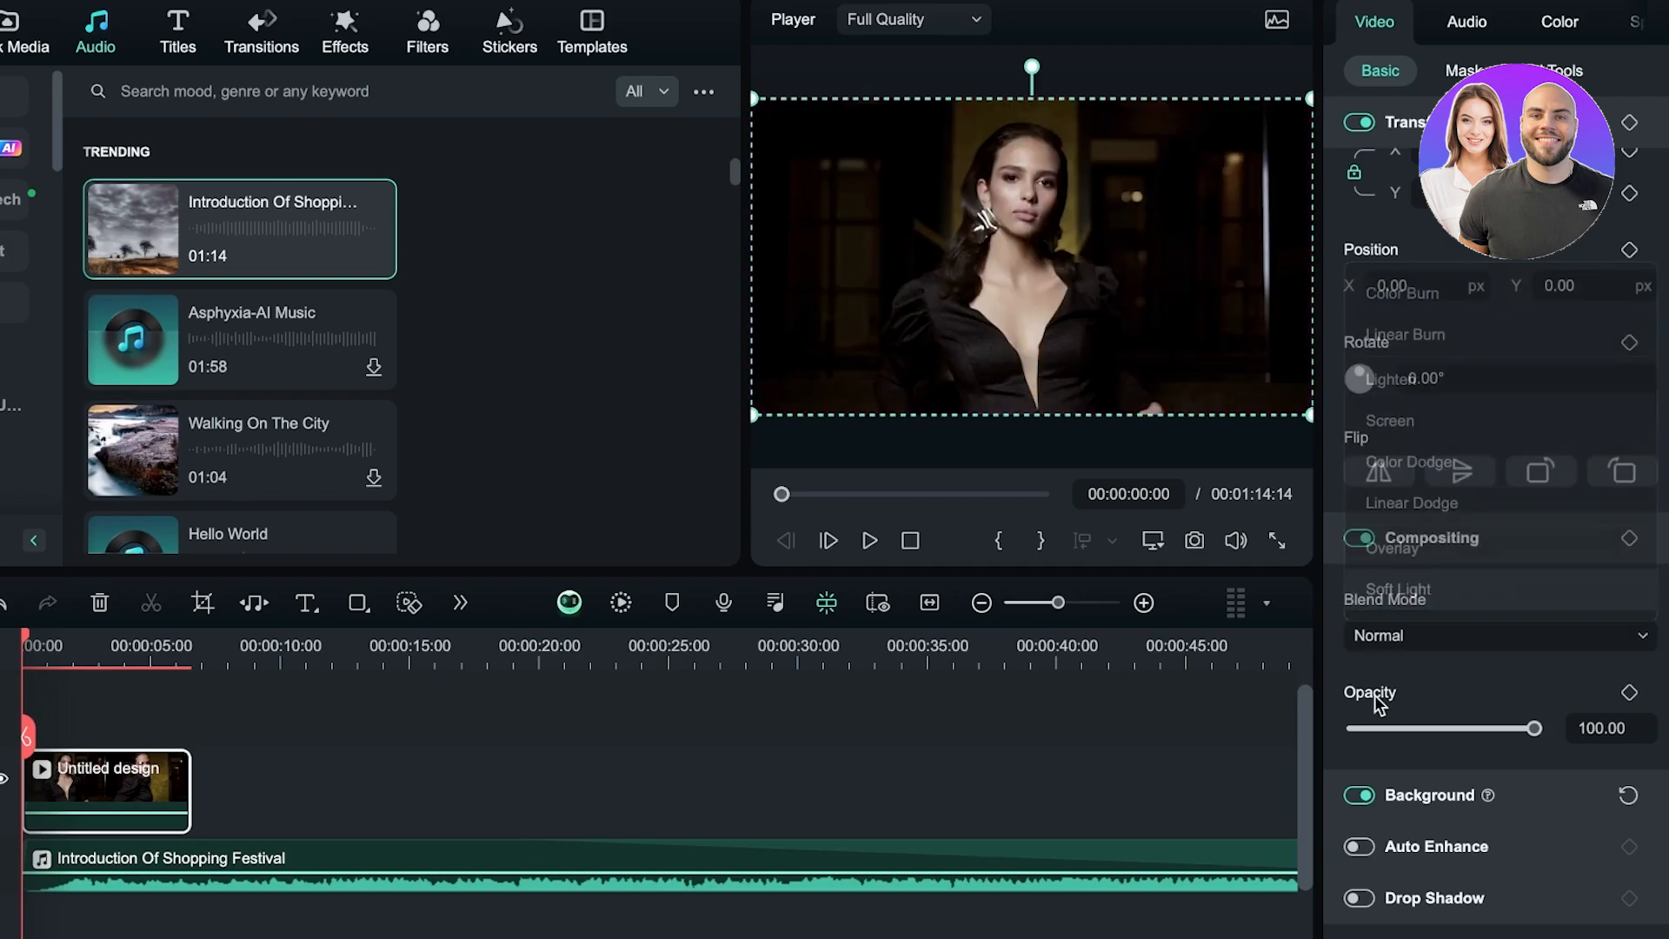
Set the video clip's opacity to 84 and its blend mode to Soft Light.
{"action": "left_click", "coordinate": [1435, 638]}
{"action": "left_click", "coordinate": [1437, 640]}
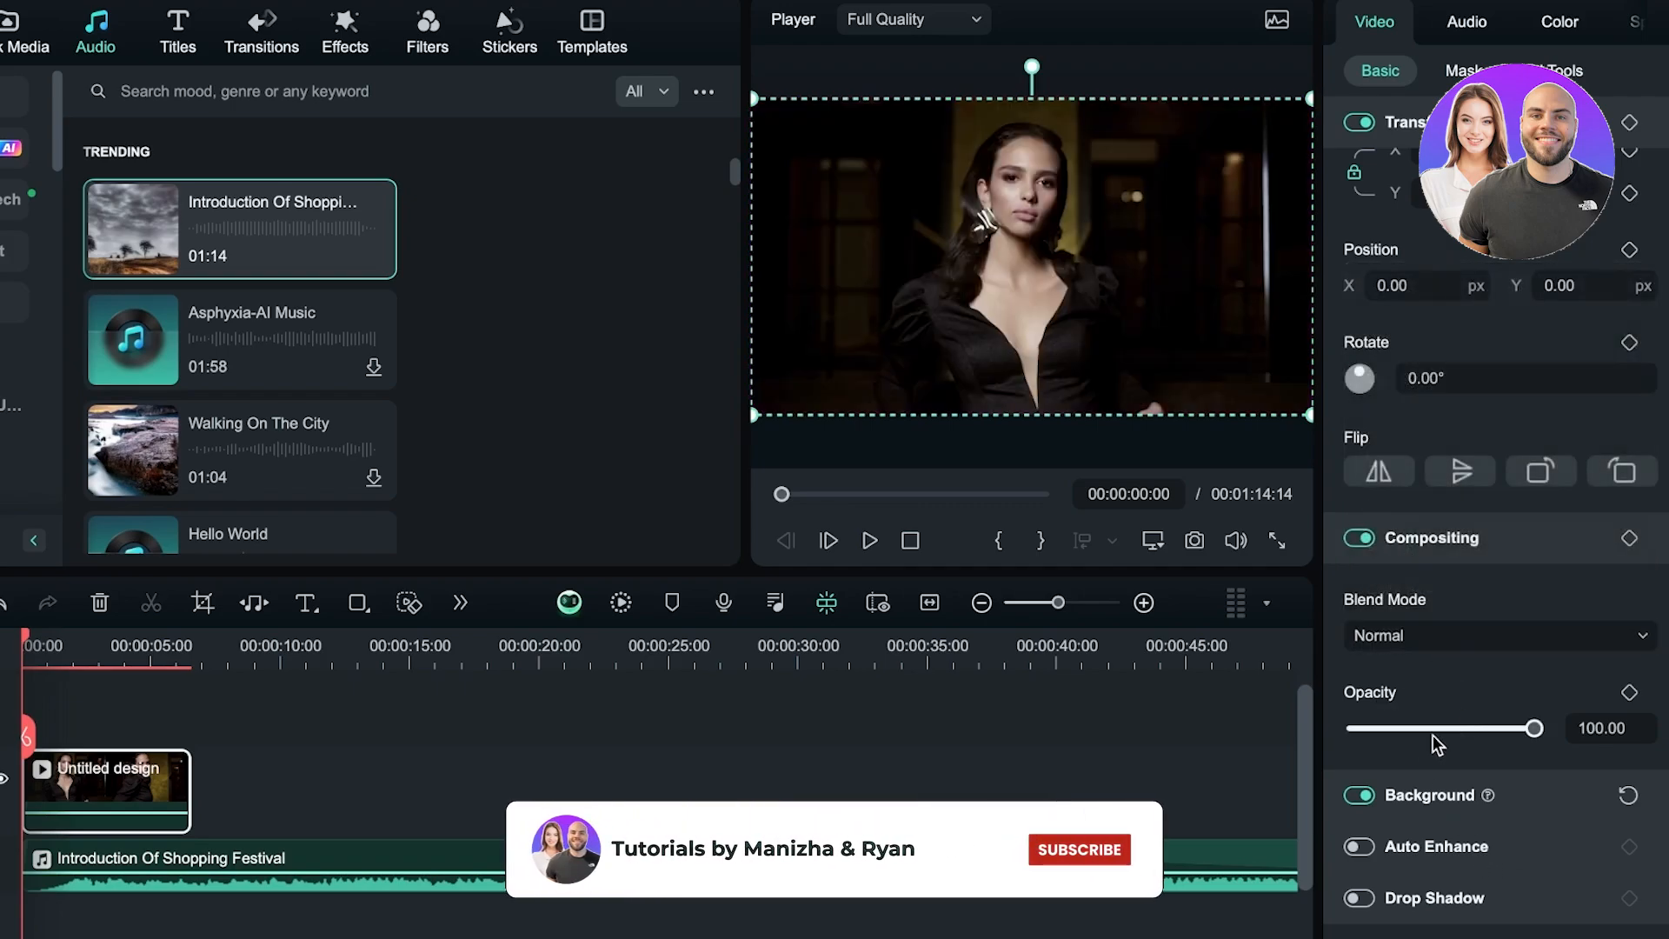
{"action": "left_click_drag", "start_coordinate": [1433, 730], "coordinate": [1505, 731]}
{"action": "left_click", "coordinate": [1432, 638]}
{"action": "scroll", "coordinate": [1431, 608], "scroll_direction": "down", "scroll_amount": 3}
{"action": "left_click", "coordinate": [1426, 592]}
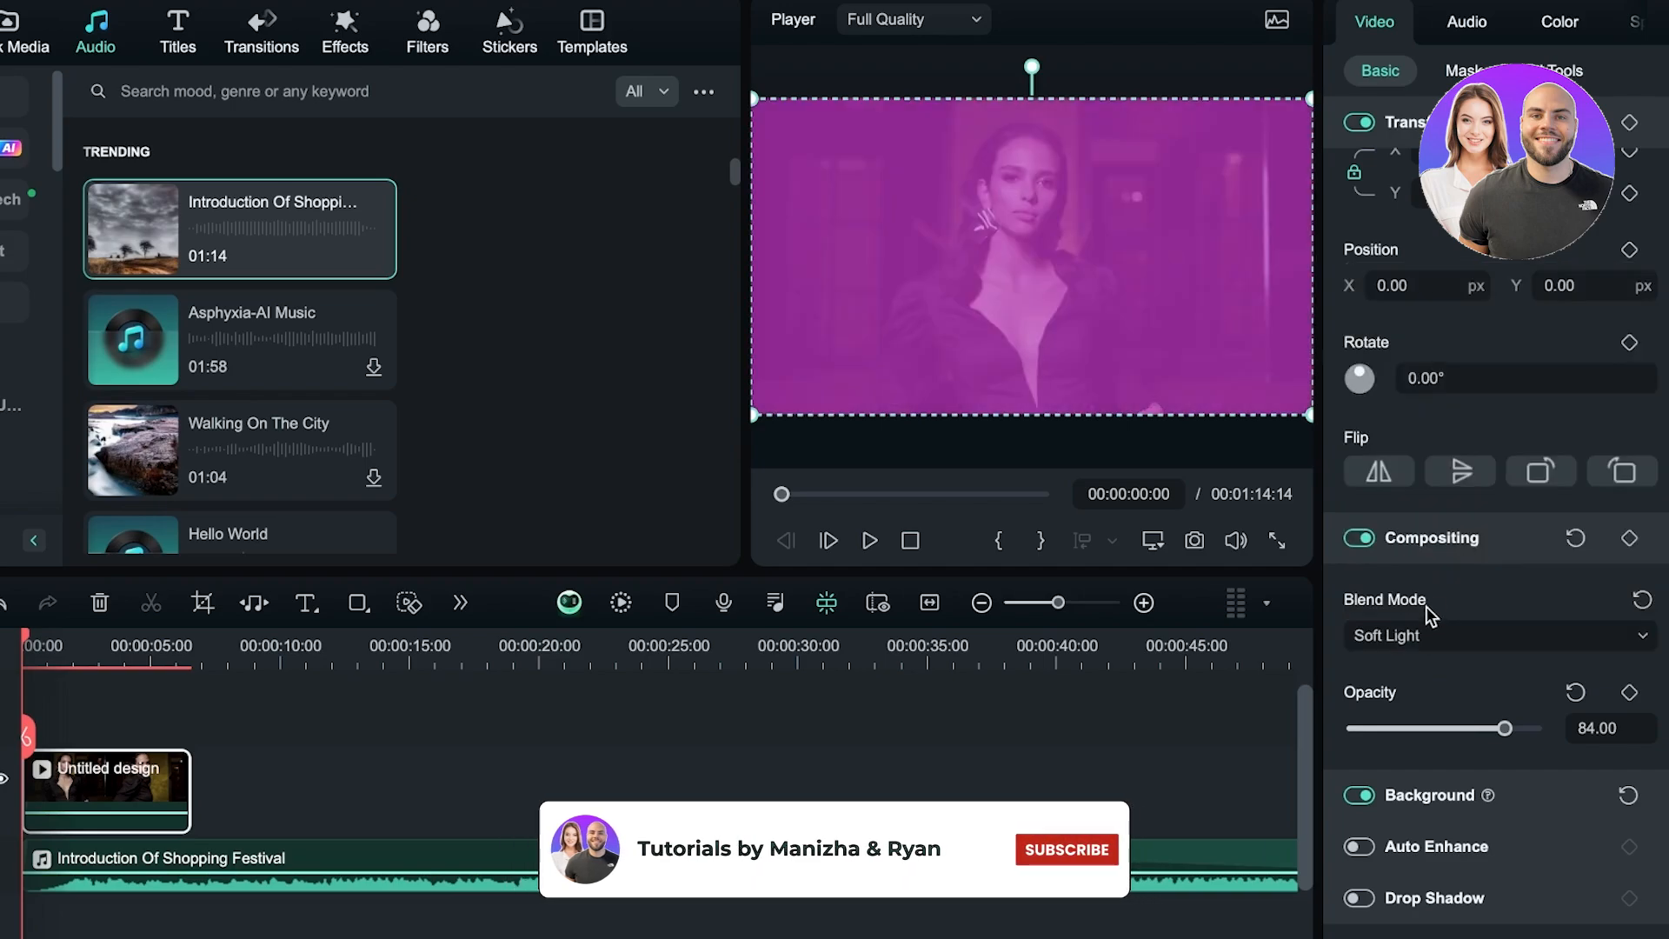
Change the blend mode to Linear Light and turn off the clip's compositing and background.
{"action": "left_click", "coordinate": [1437, 625]}
{"action": "left_click", "coordinate": [1389, 524]}
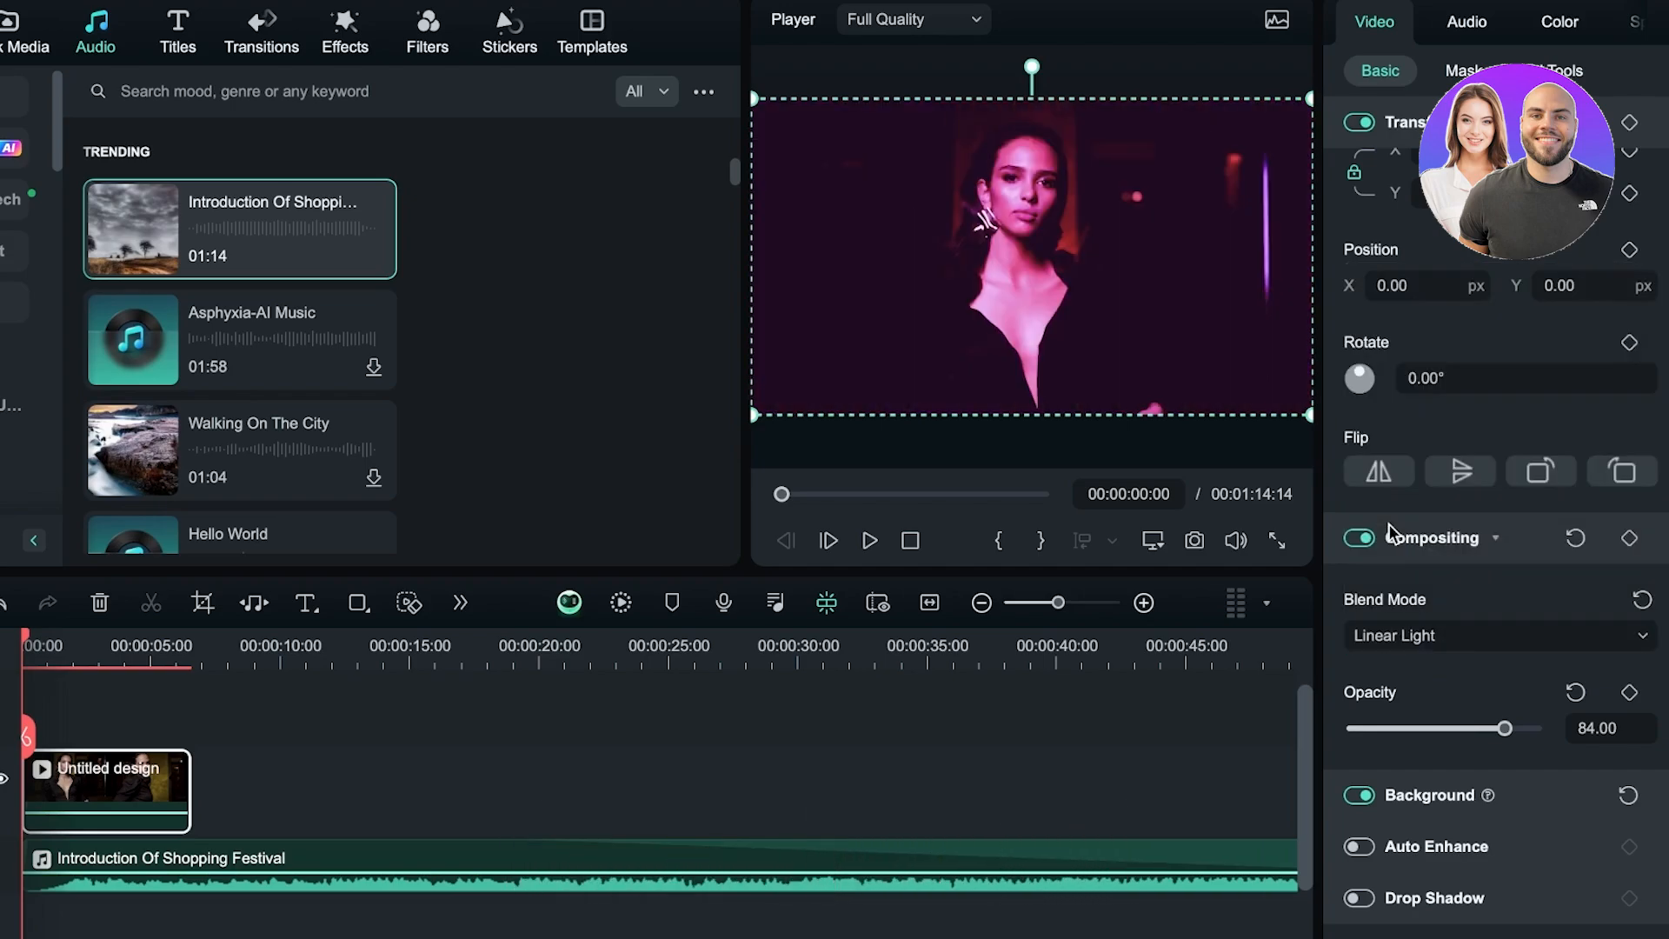
{"action": "left_click", "coordinate": [1359, 539]}
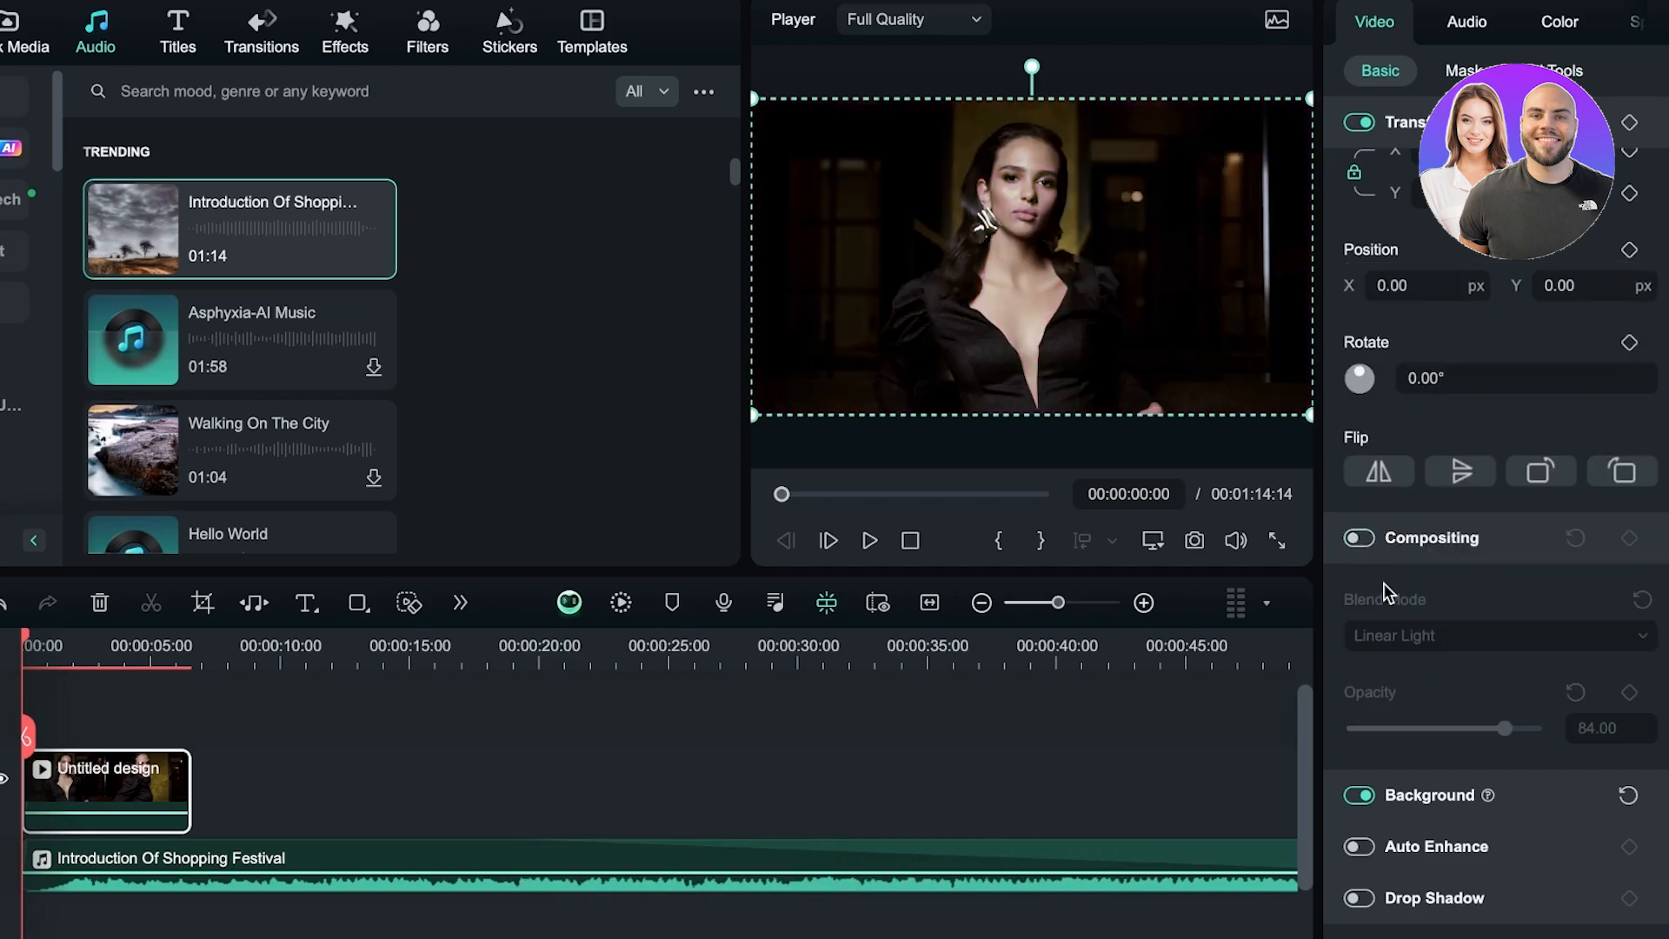
{"action": "left_click", "coordinate": [1359, 795]}
Try Auto Enhance on the video clip, turn it back off, and enable Drop Shadow.
{"action": "left_click", "coordinate": [1357, 847]}
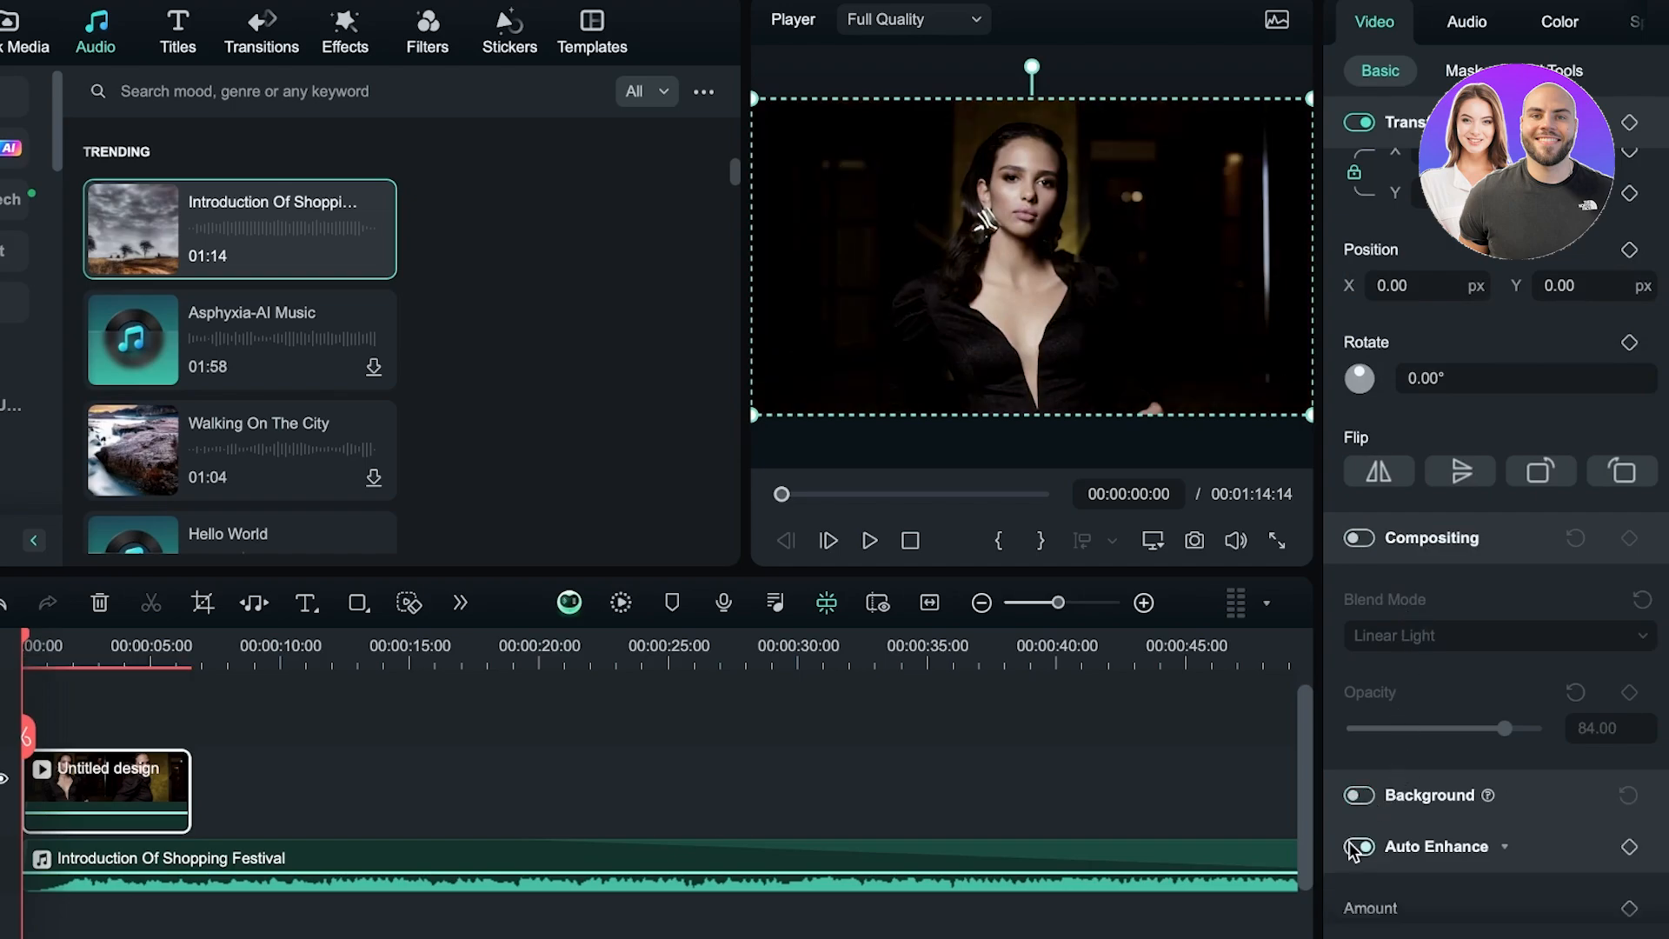
{"action": "scroll", "coordinate": [1356, 834], "scroll_direction": "down", "scroll_amount": 2}
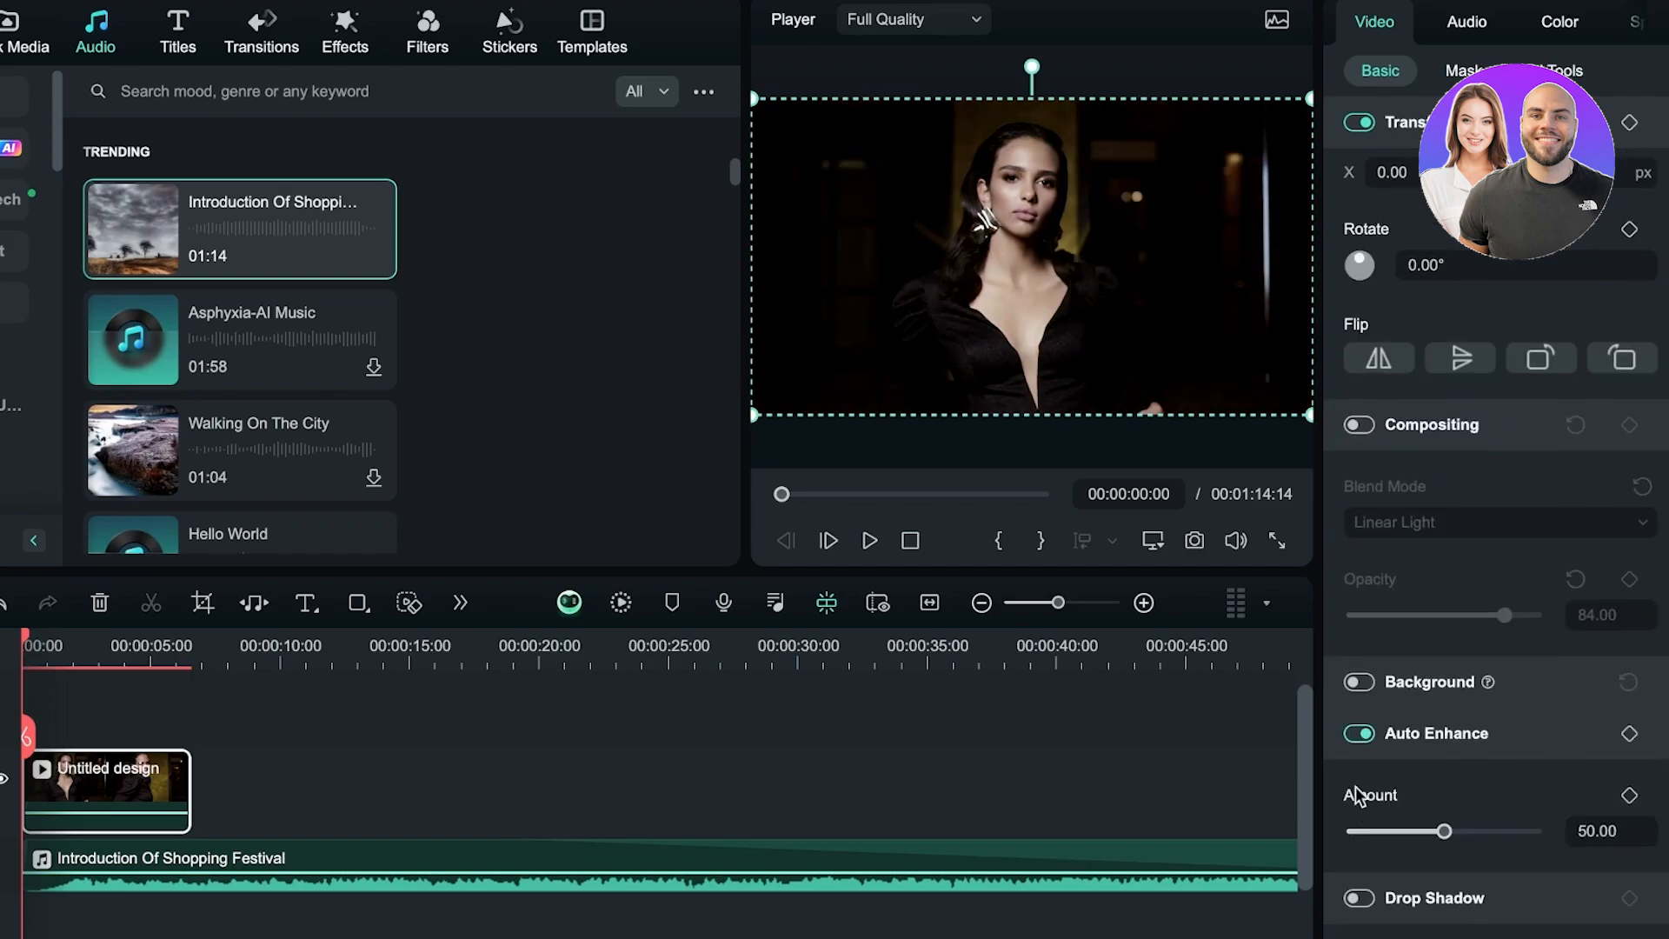
{"action": "left_click", "coordinate": [1360, 736]}
{"action": "left_click", "coordinate": [1353, 908]}
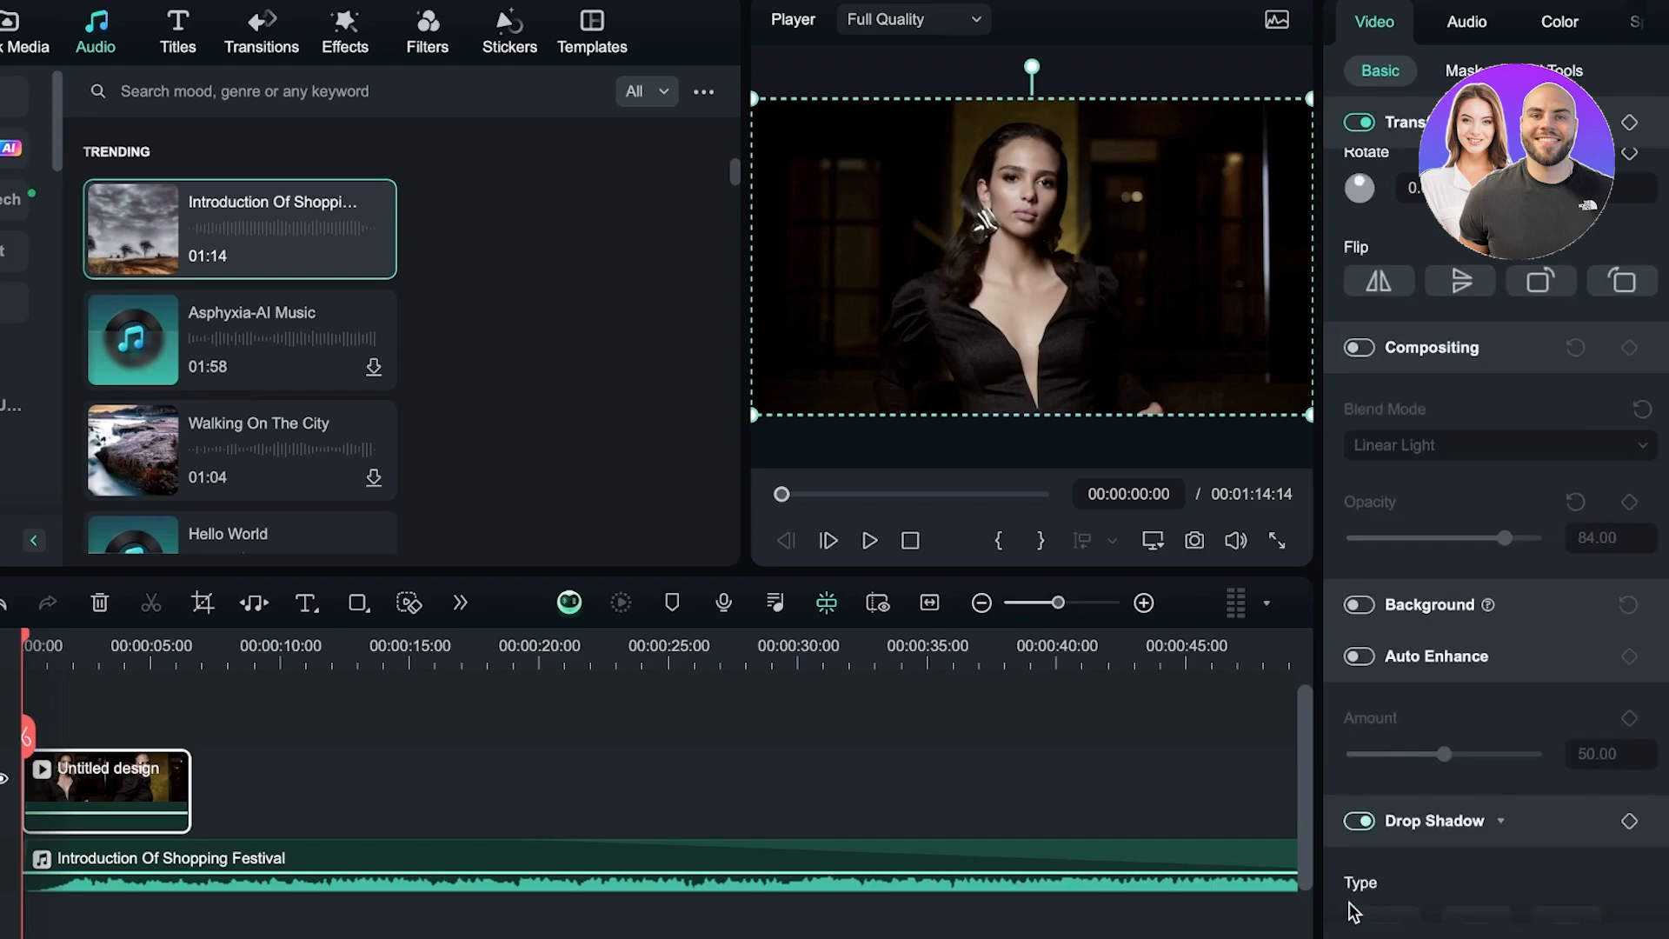
{"action": "left_click", "coordinate": [1350, 692]}
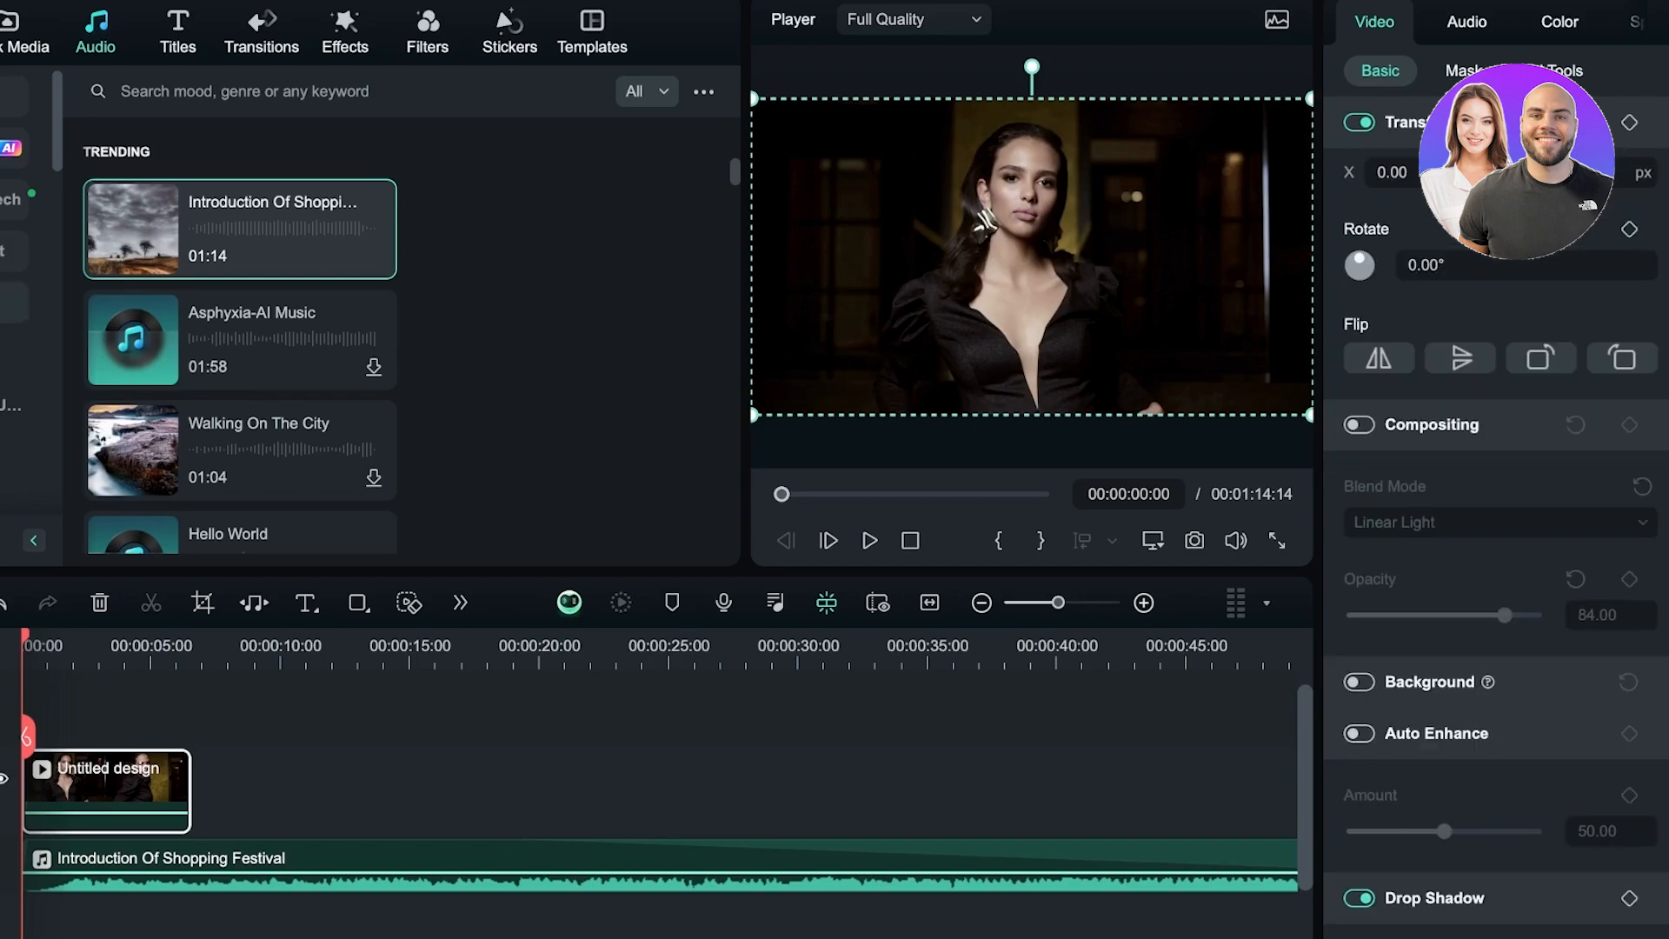
Look through the project media folder and the trending titles.
{"action": "left_click", "coordinate": [16, 54]}
{"action": "left_click", "coordinate": [68, 52]}
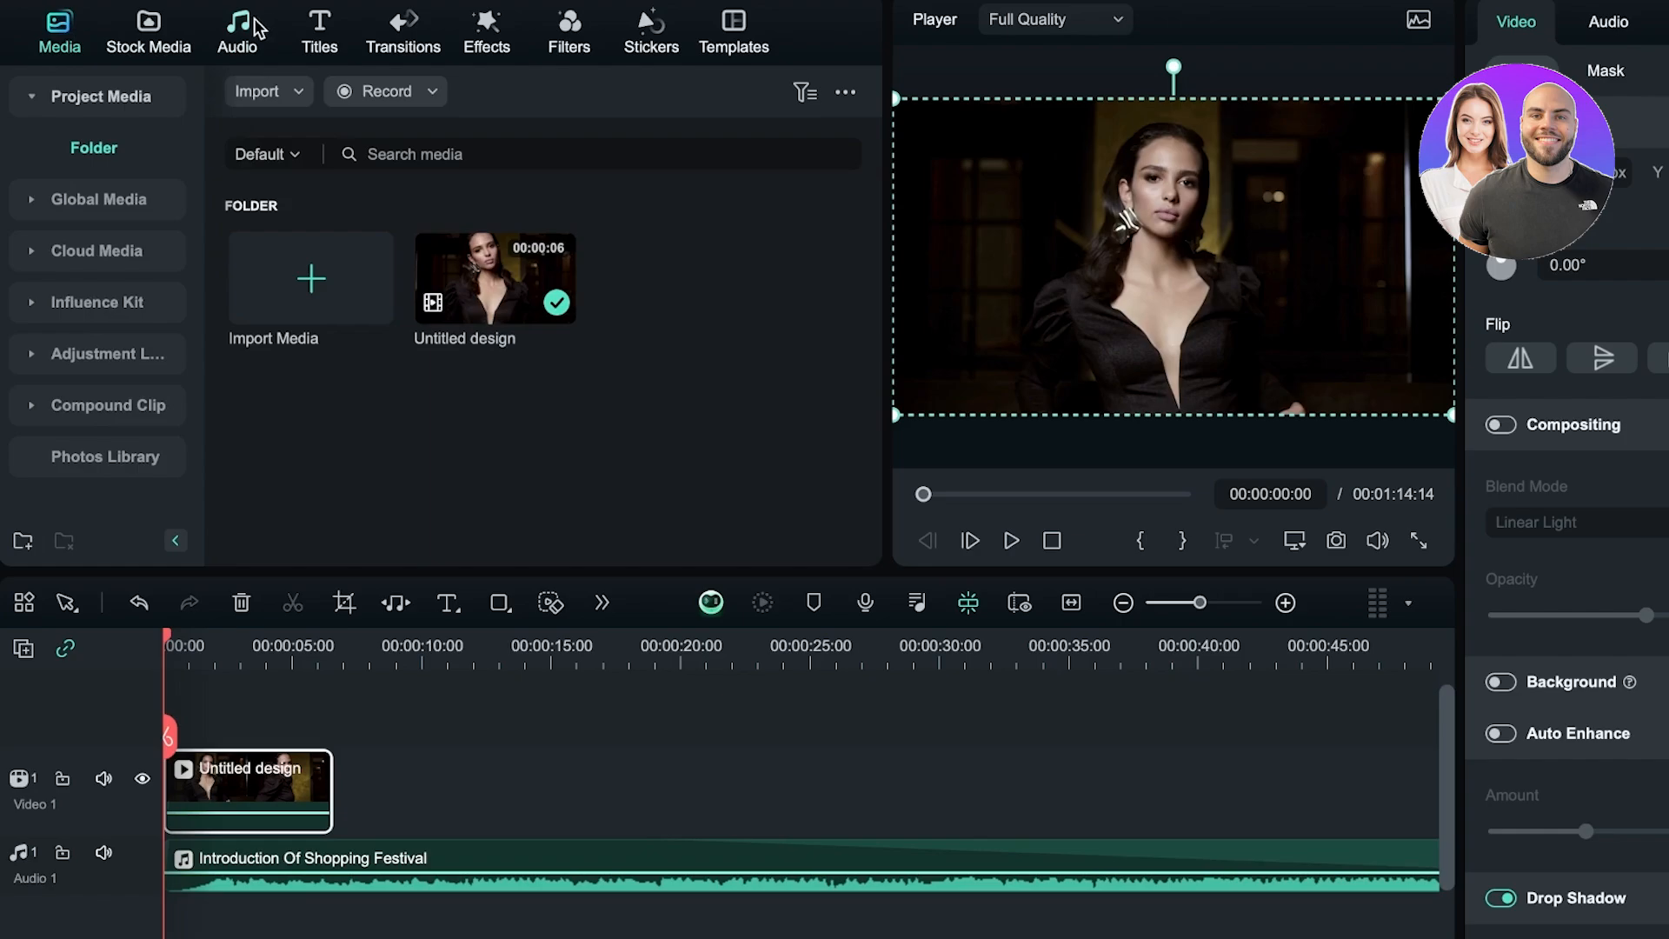
{"action": "scroll", "coordinate": [174, 729], "scroll_direction": "down", "scroll_amount": 2}
{"action": "scroll", "coordinate": [174, 729], "scroll_direction": "up", "scroll_amount": 3}
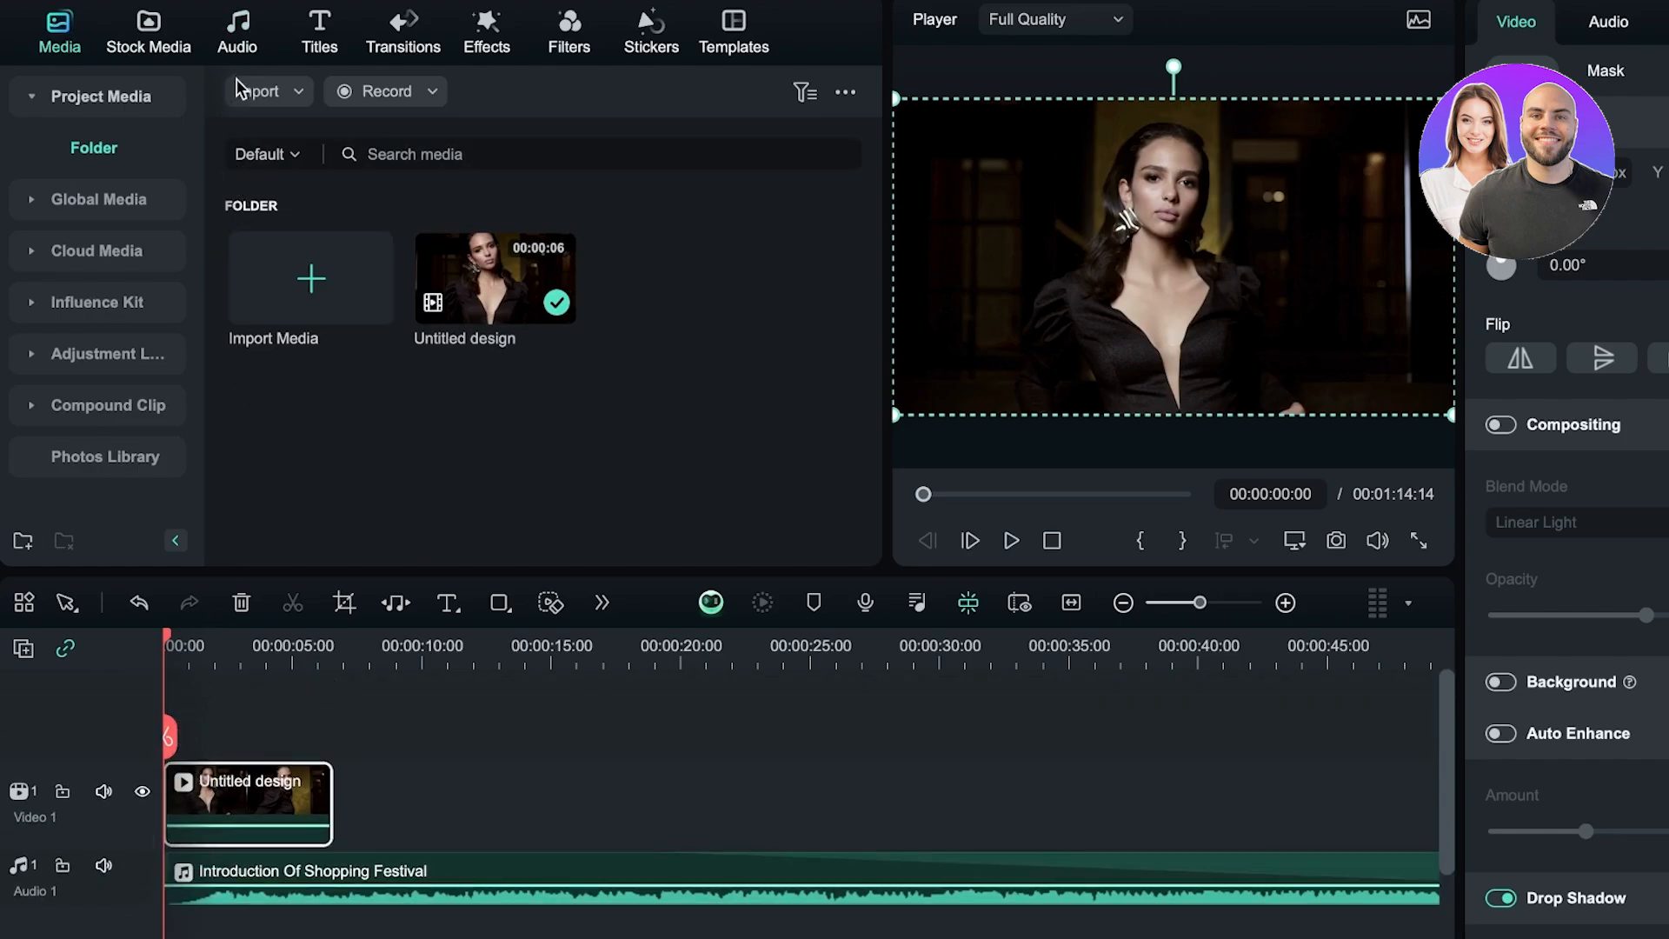
{"action": "left_click", "coordinate": [284, 35]}
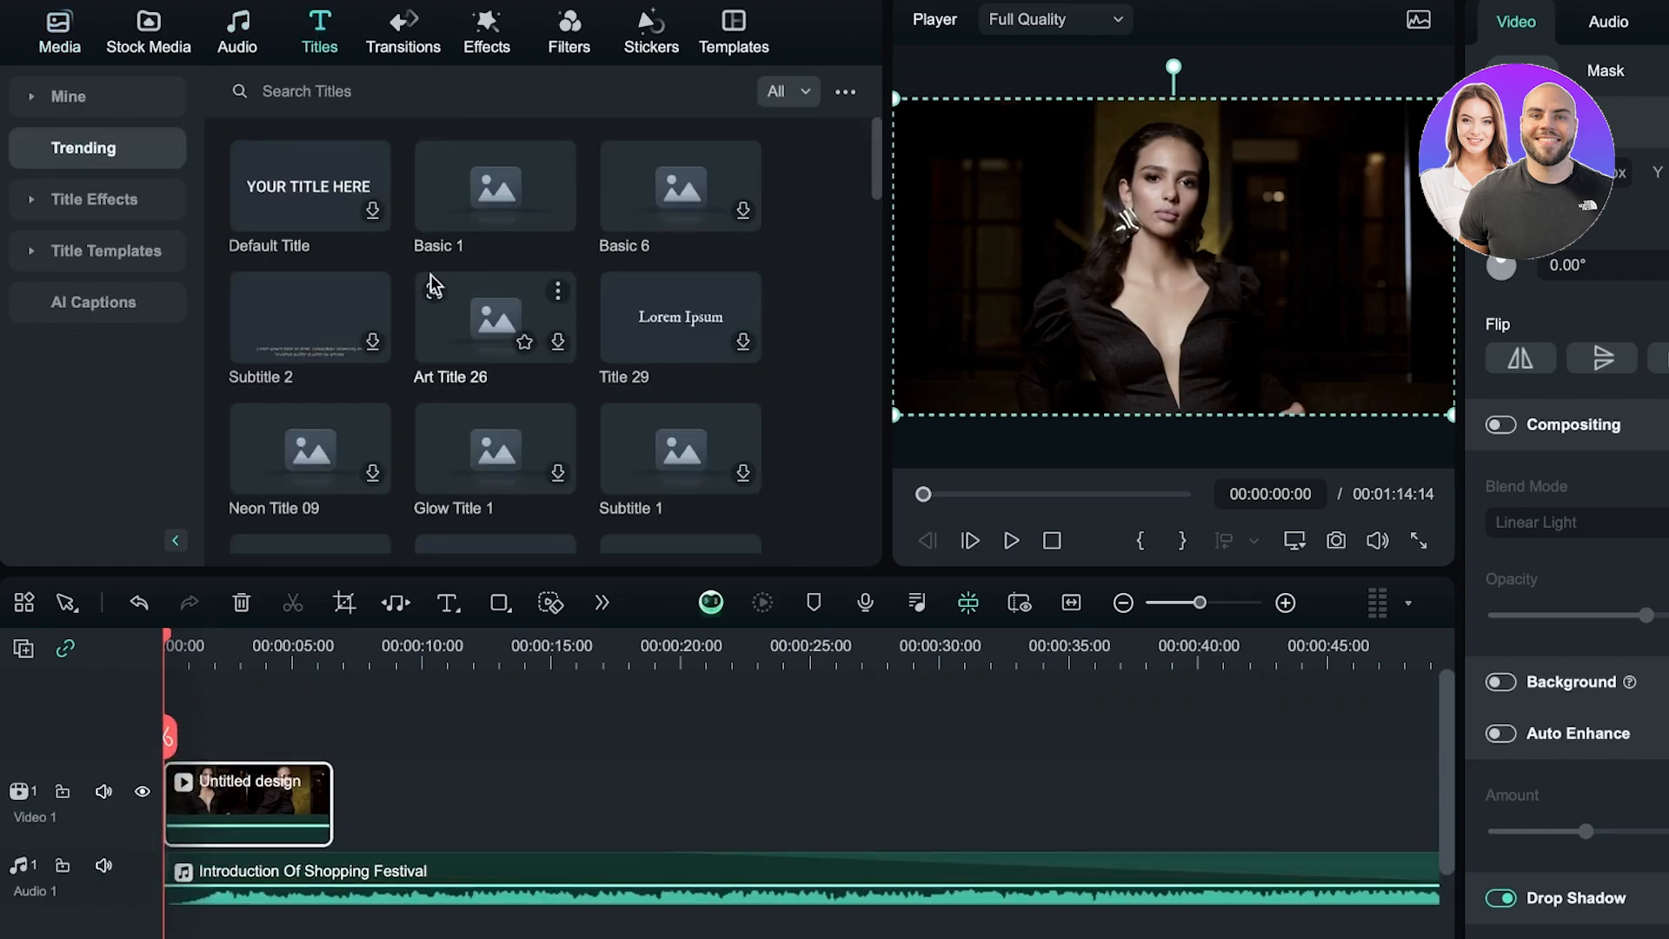
Open the Love category in the stock media library and look through its backgrounds.
{"action": "left_click", "coordinate": [149, 29]}
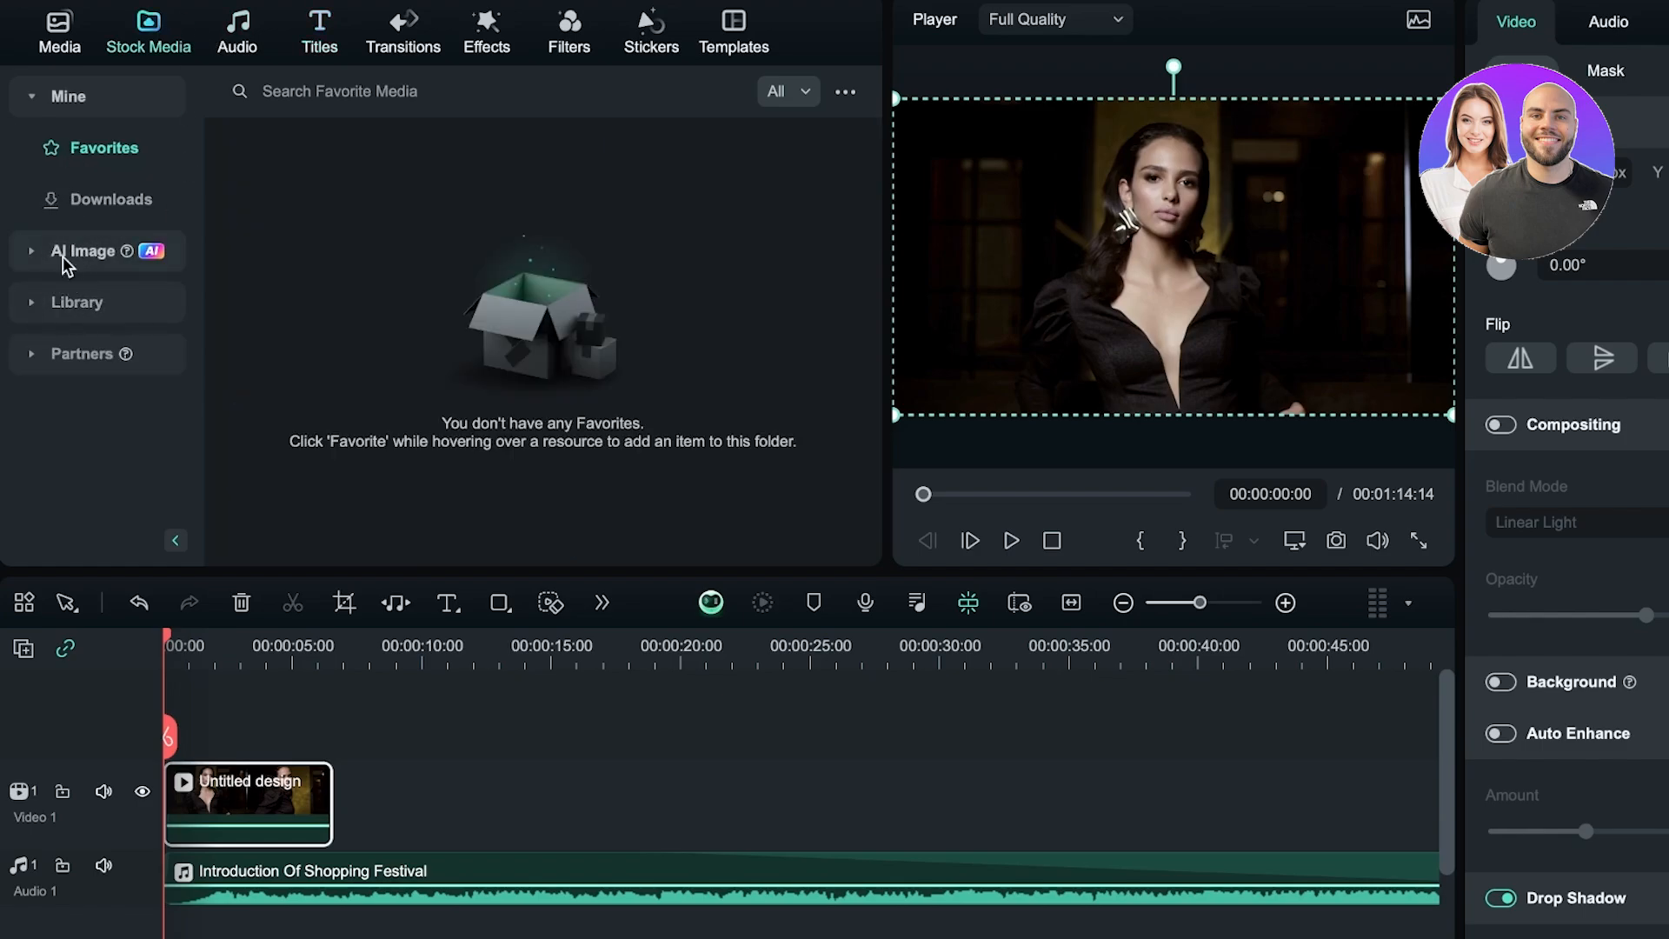
{"action": "left_click", "coordinate": [38, 294]}
{"action": "scroll", "coordinate": [39, 305], "scroll_direction": "down", "scroll_amount": 10}
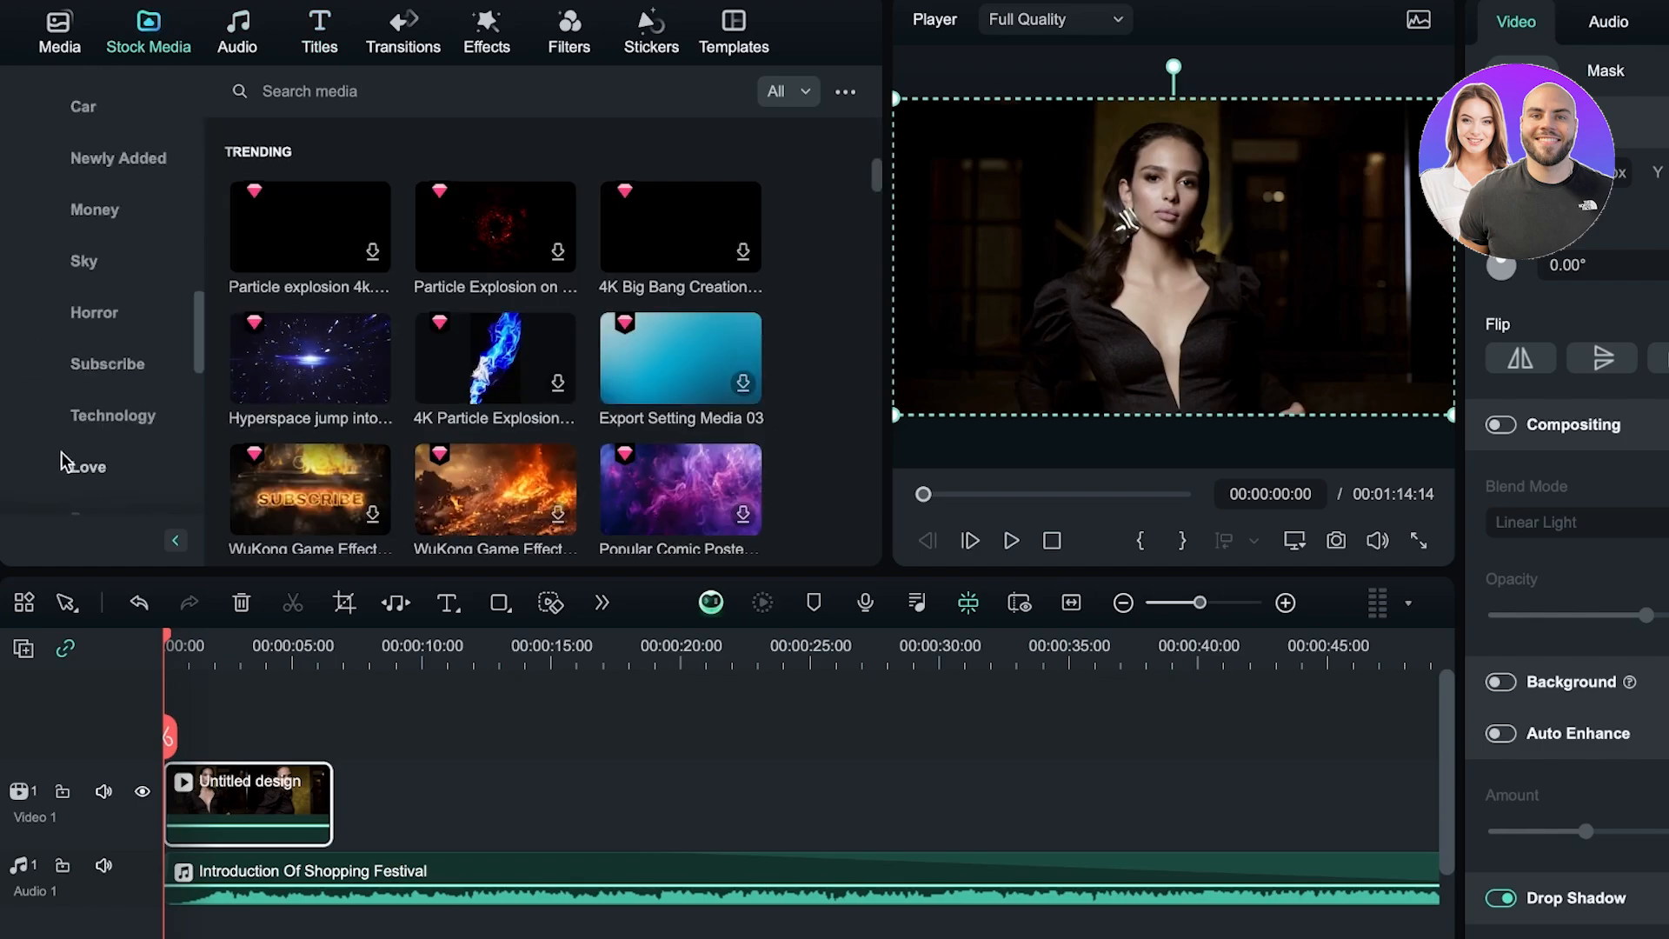
{"action": "scroll", "coordinate": [65, 426], "scroll_direction": "down", "scroll_amount": 3}
{"action": "left_click", "coordinate": [100, 179]}
{"action": "scroll", "coordinate": [78, 217], "scroll_direction": "up", "scroll_amount": 5}
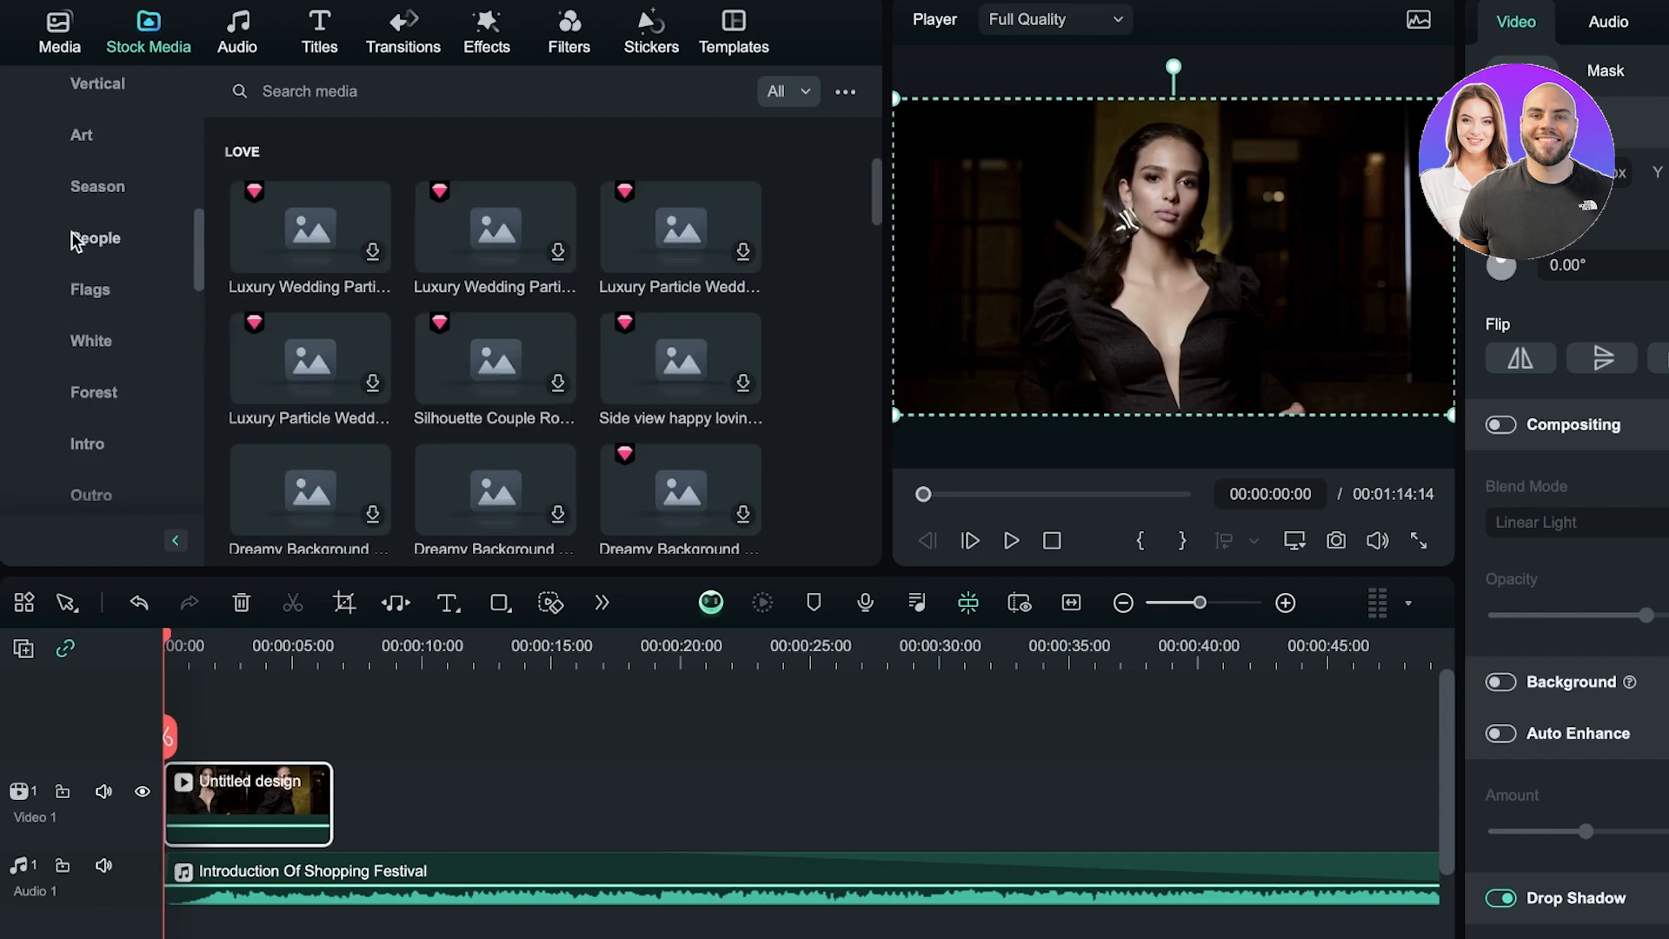
{"action": "scroll", "coordinate": [103, 353], "scroll_direction": "down", "scroll_amount": 3}
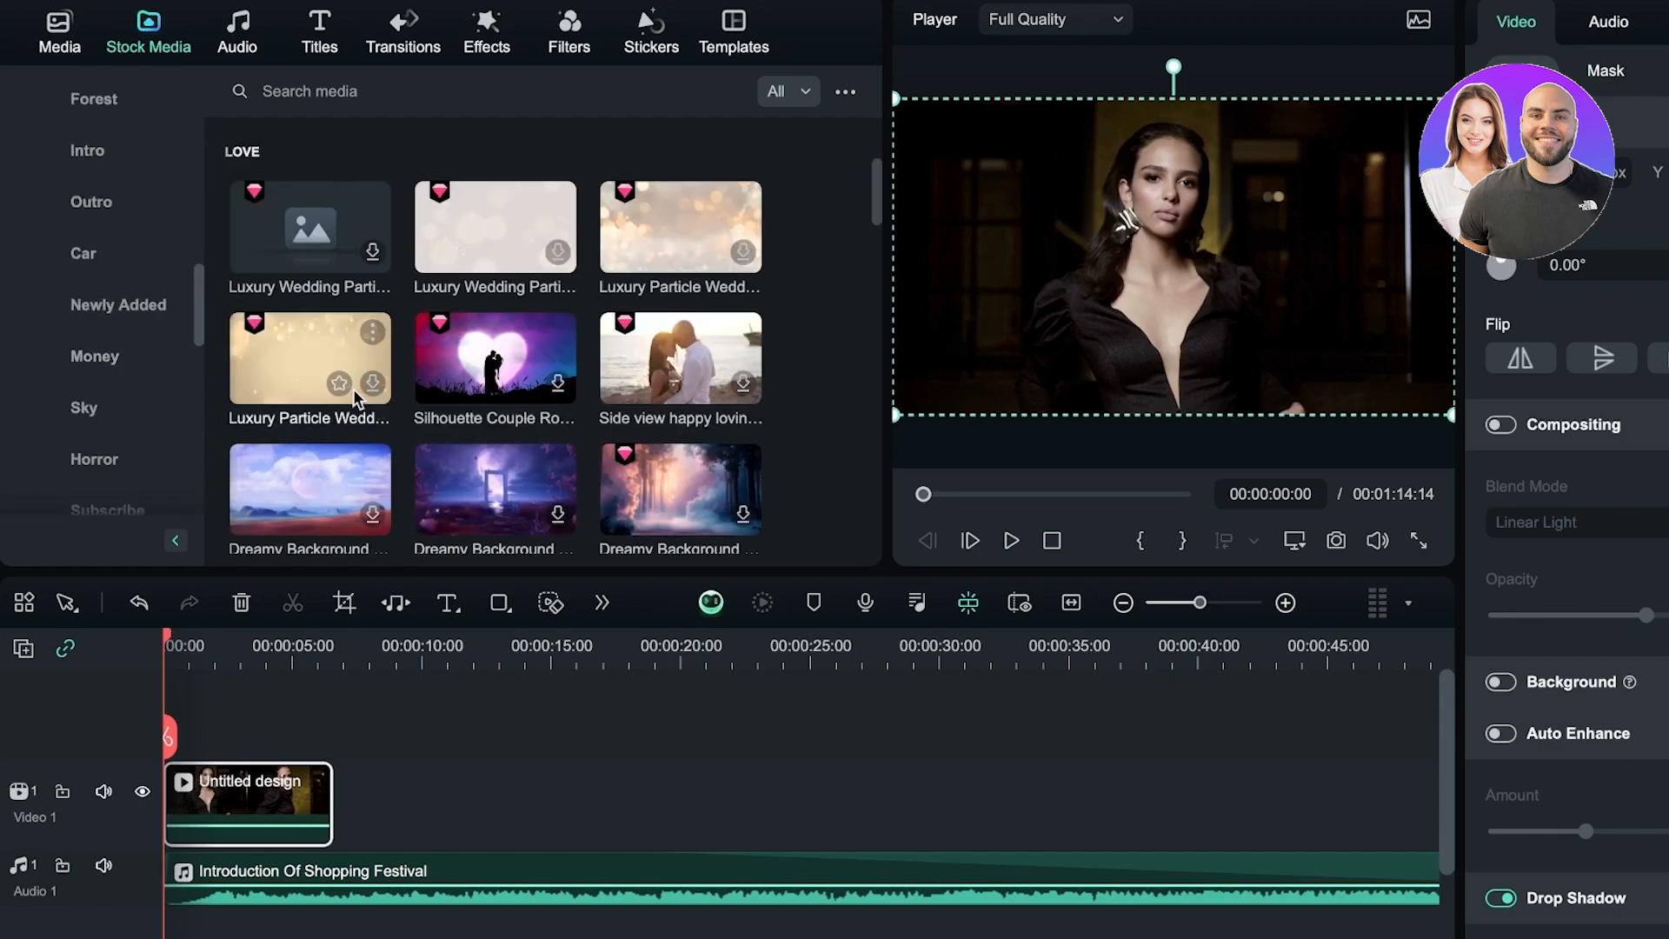
Place a Dreamy Background stock clip directly after the Untitled design clip, matching the project settings to the media at 1920 x 1080 25fps.
{"action": "scroll", "coordinate": [310, 309], "scroll_direction": "down", "scroll_amount": 2}
{"action": "left_click_drag", "start_coordinate": [310, 309], "coordinate": [365, 795]}
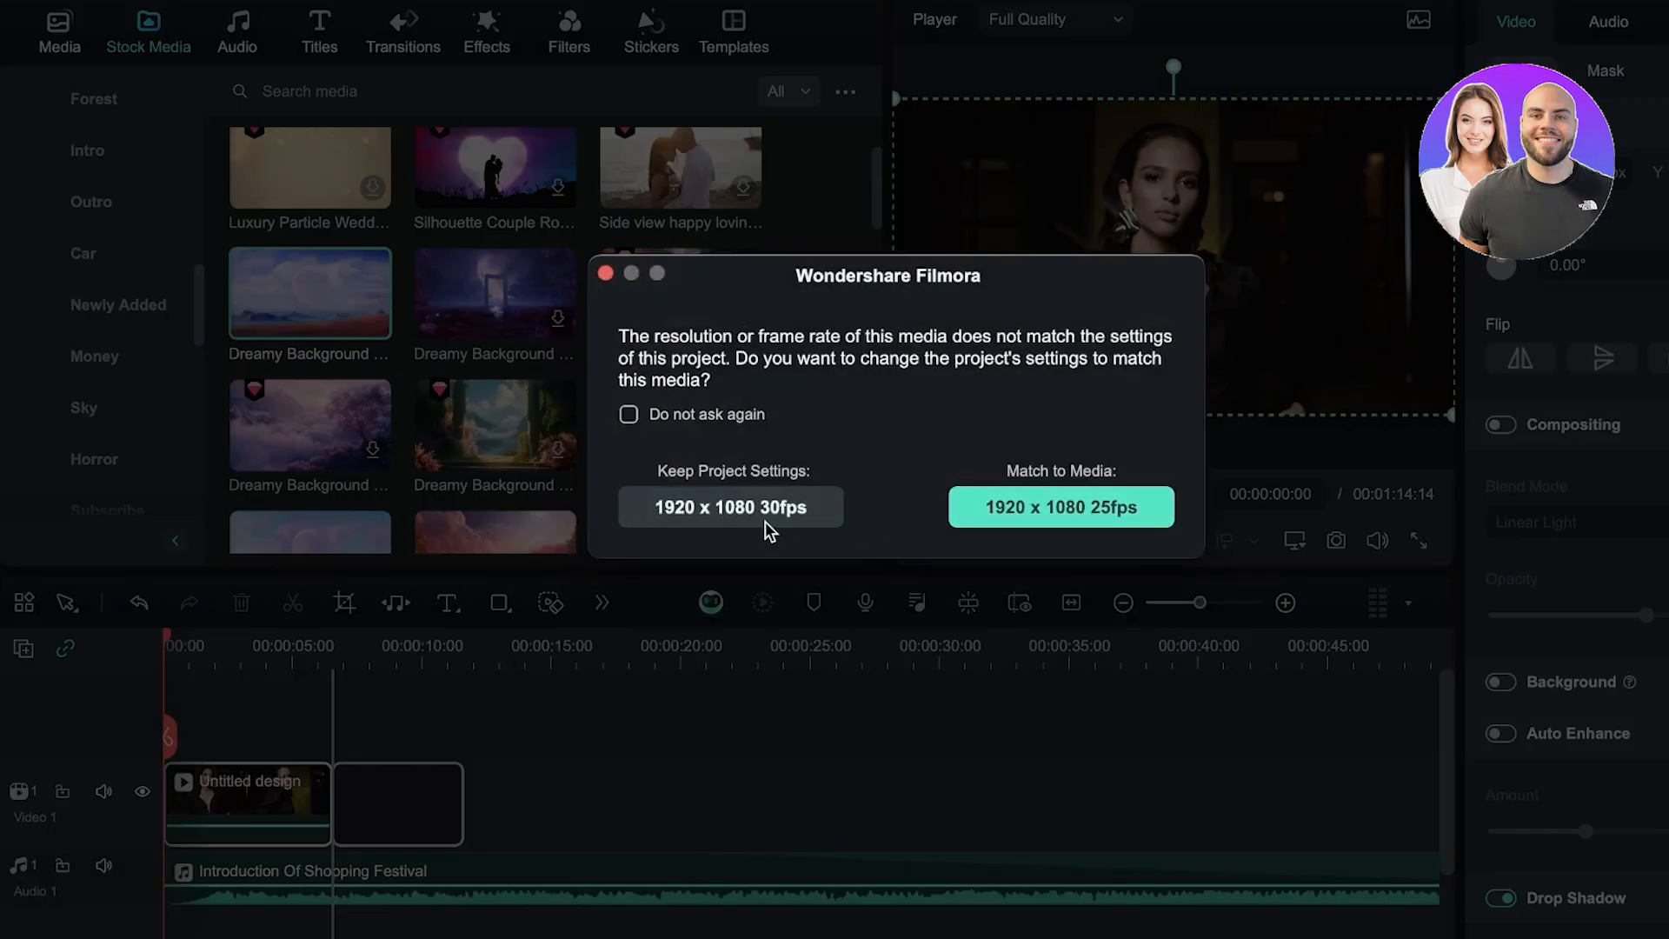
{"action": "left_click", "coordinate": [1073, 513]}
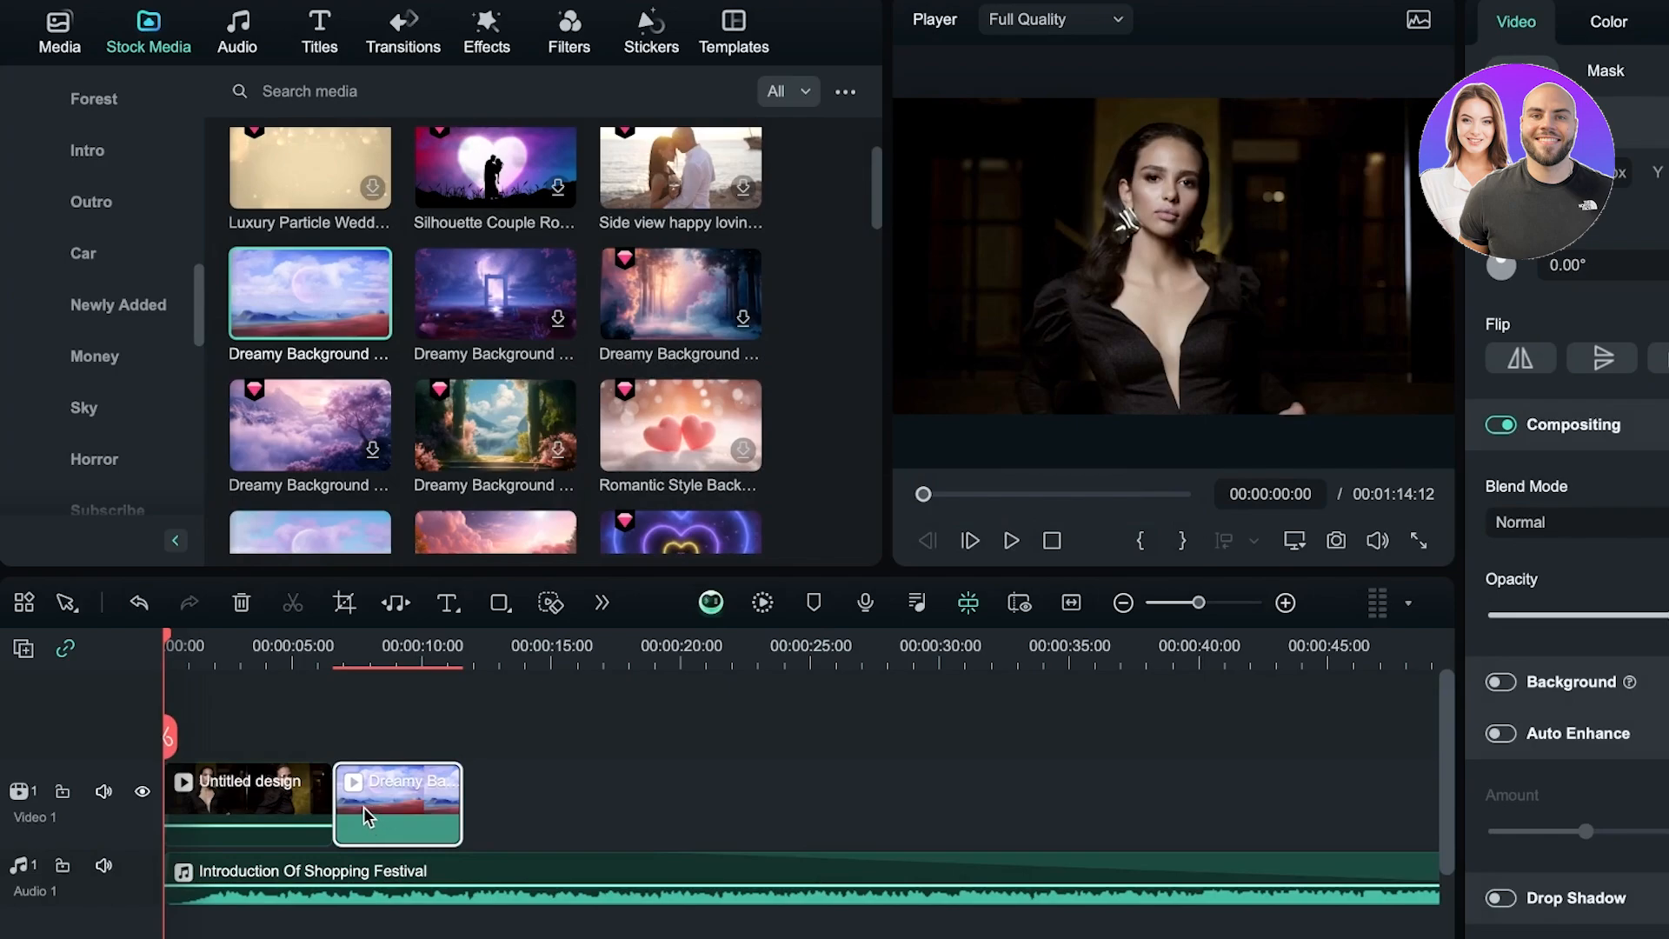
{"action": "left_click", "coordinate": [383, 713]}
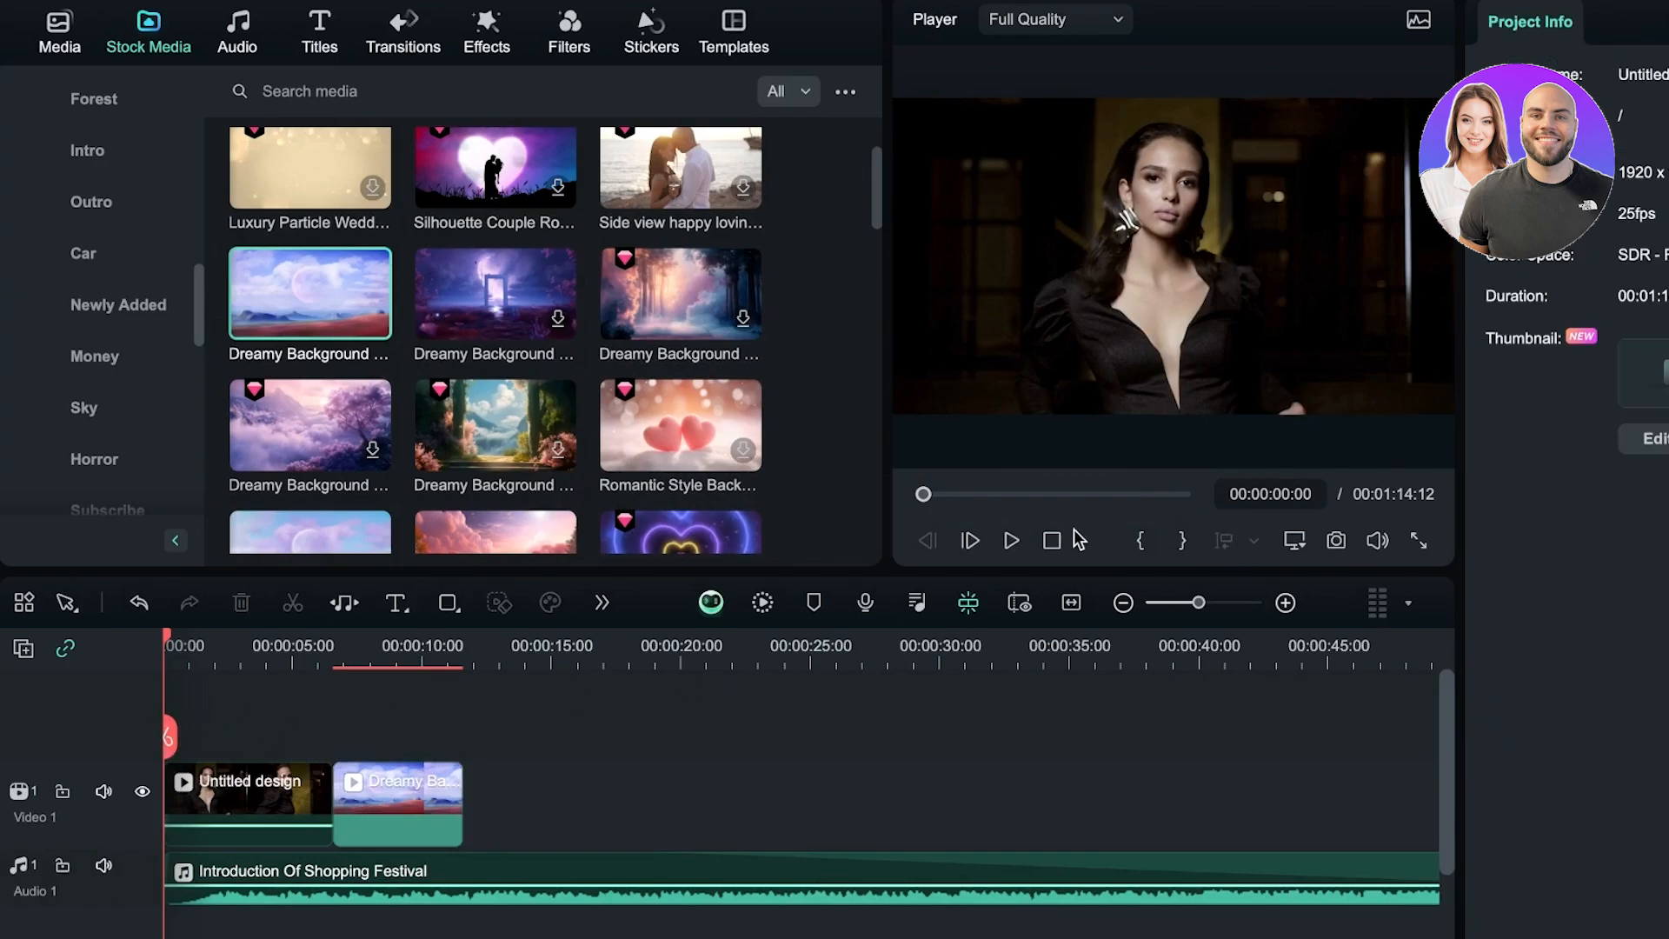
Play the timeline across the join between the two video clips and return the playhead to the start.
{"action": "left_click", "coordinate": [1012, 540]}
{"action": "mouse_move", "coordinate": [939, 495]}
{"action": "left_mouse_down"}
{"action": "mouse_move", "coordinate": [1043, 493]}
{"action": "mouse_move", "coordinate": [931, 494]}
{"action": "left_mouse_up"}
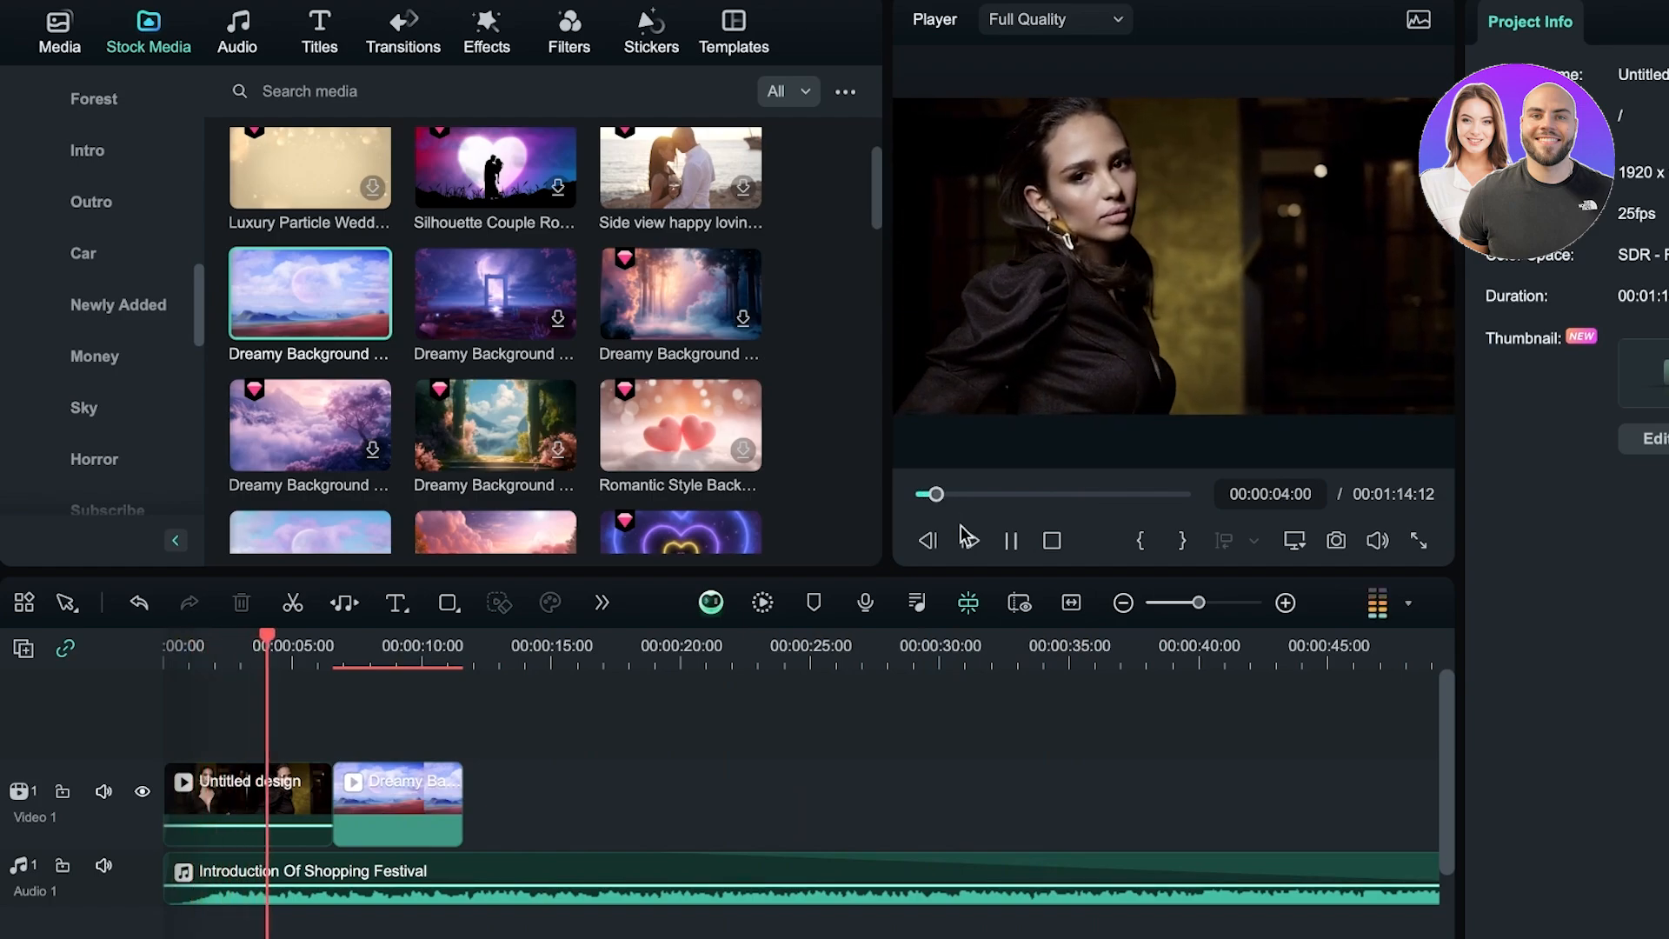
{"action": "key", "text": "XF86AudioLowerVolume"}
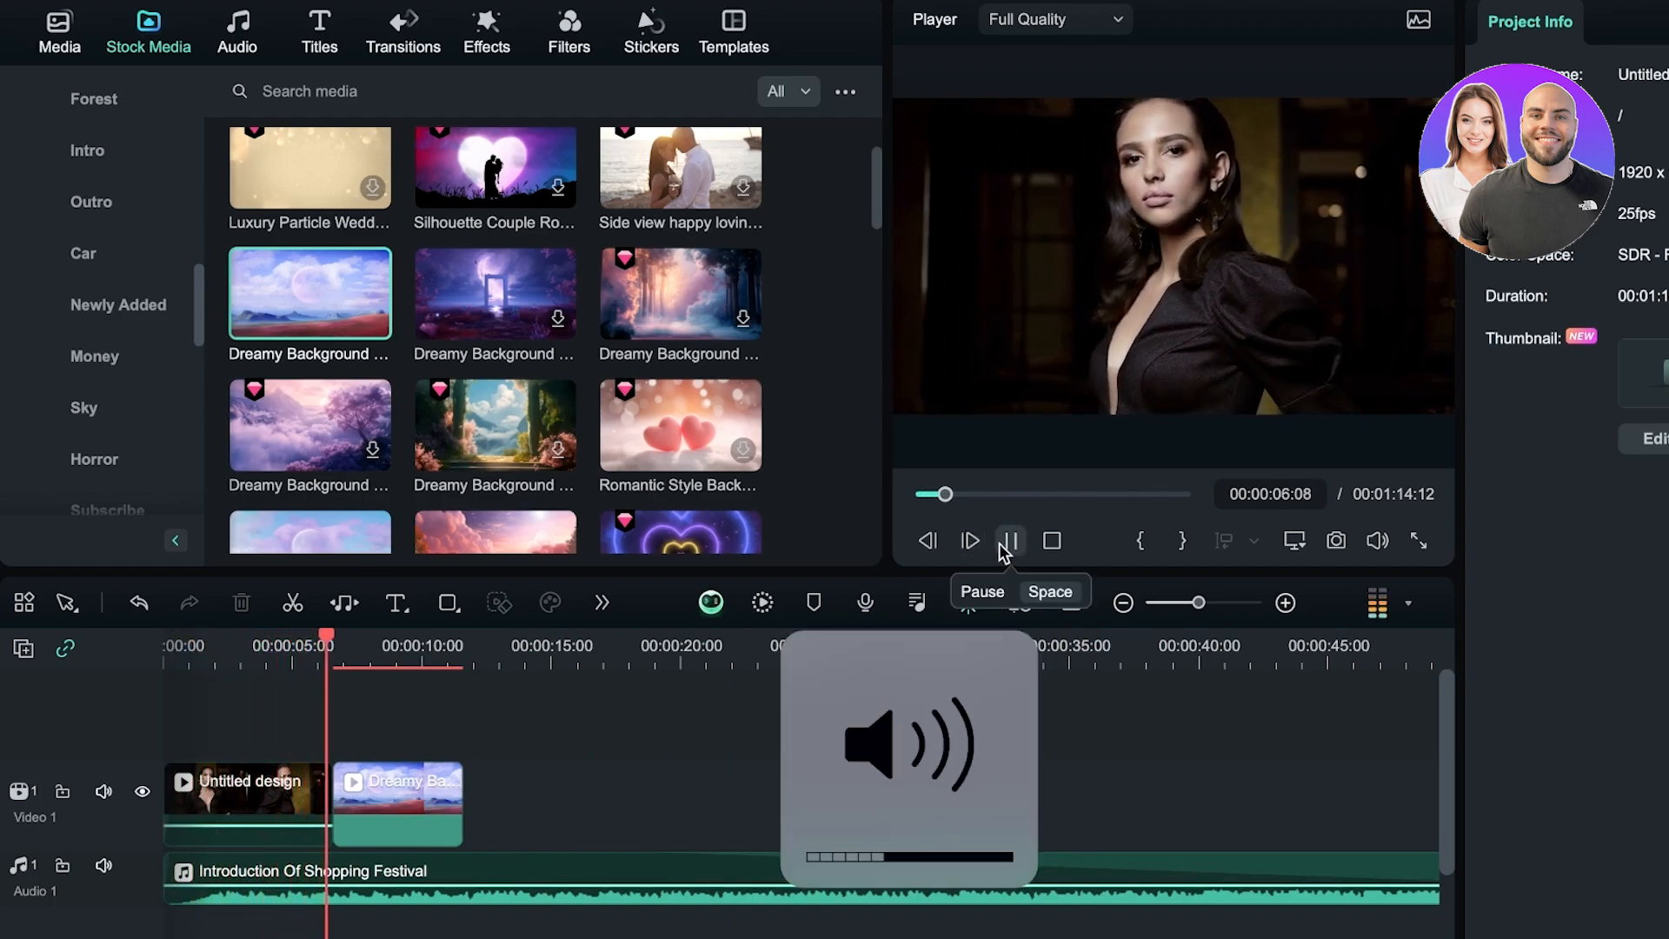
{"action": "left_click", "coordinate": [1011, 542]}
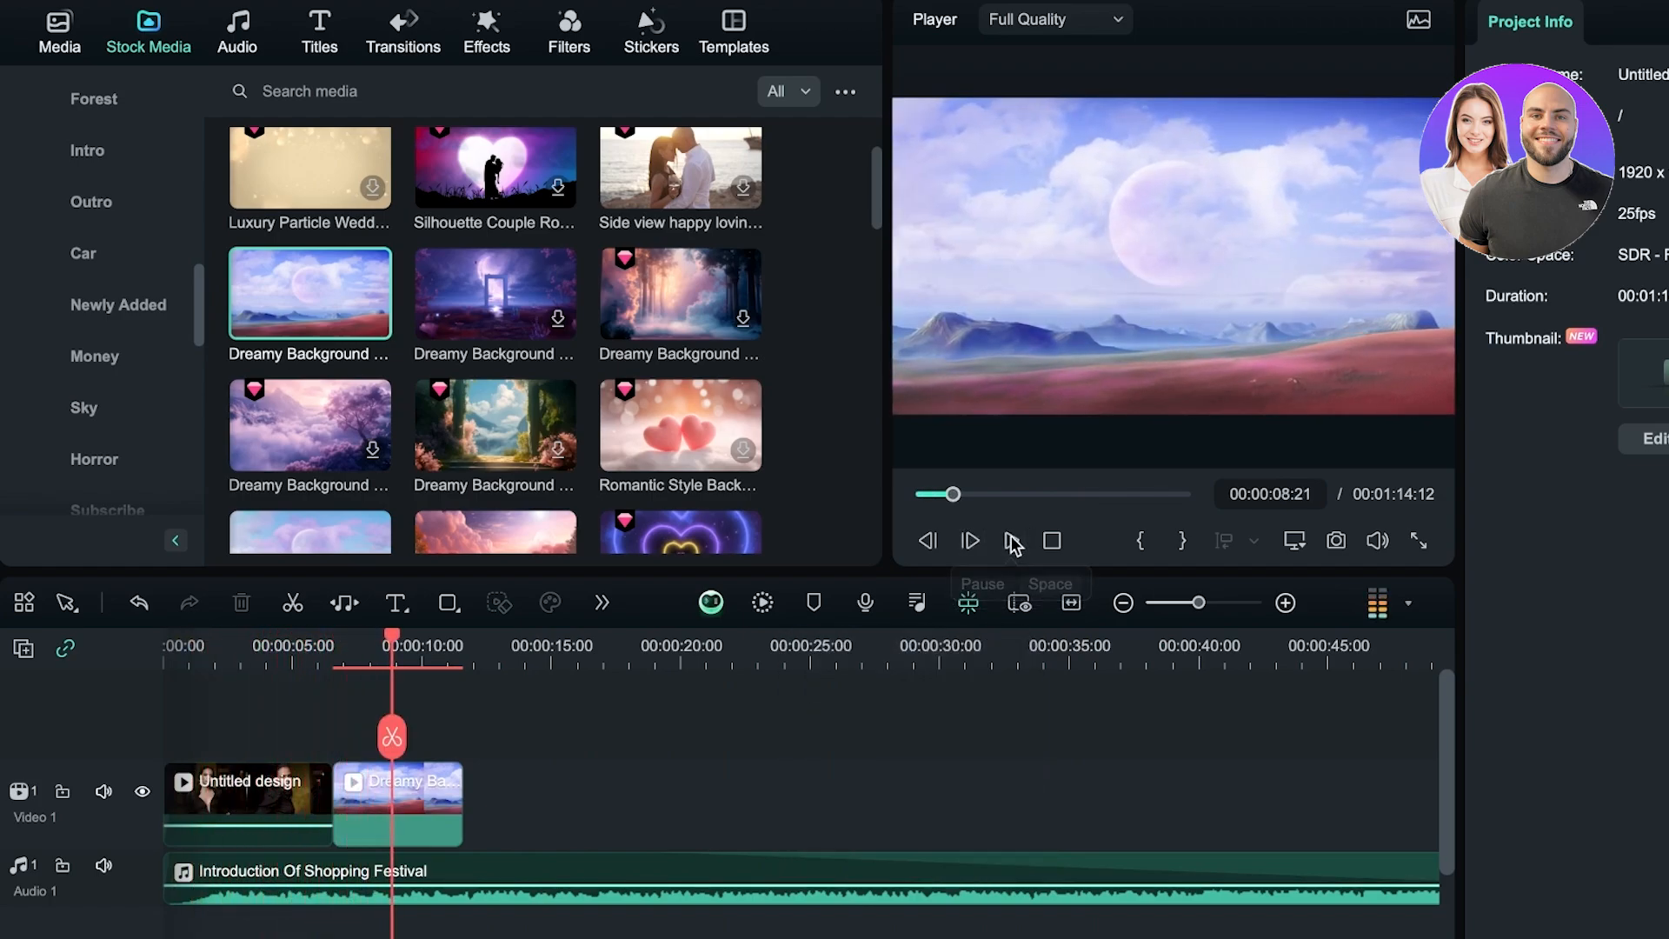
{"action": "left_click_drag", "start_coordinate": [389, 640], "coordinate": [117, 654]}
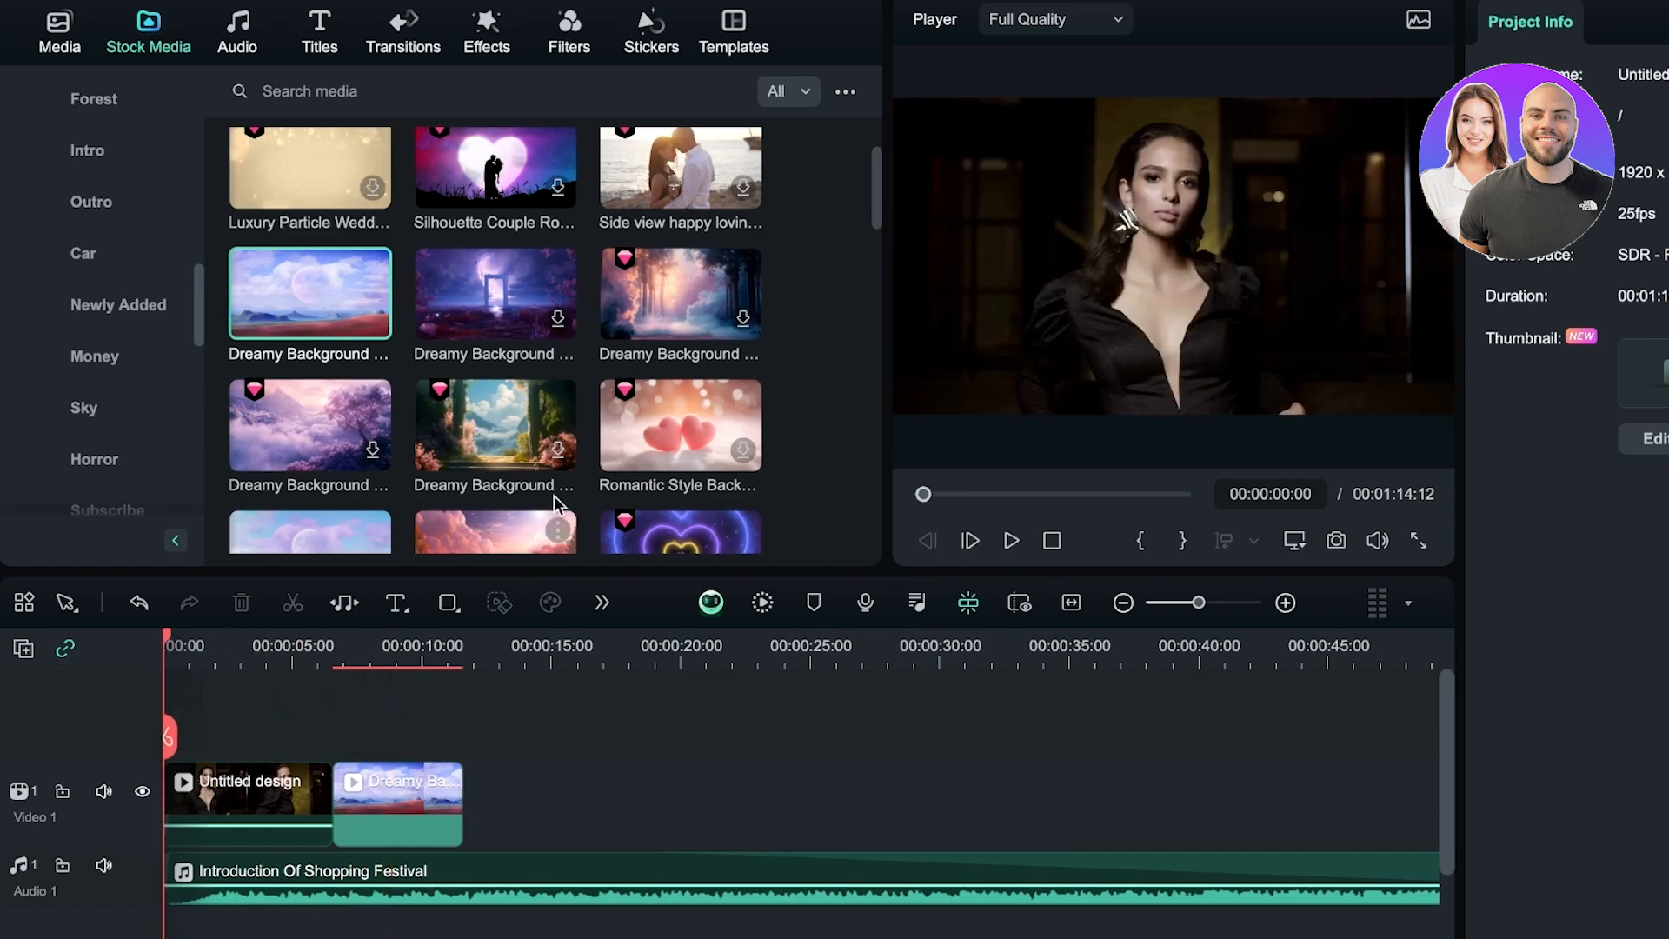
Look through more of the Love stock media and open the stock media favorites.
{"action": "scroll", "coordinate": [553, 494], "scroll_direction": "down", "scroll_amount": 10}
{"action": "scroll", "coordinate": [52, 218], "scroll_direction": "up", "scroll_amount": 10}
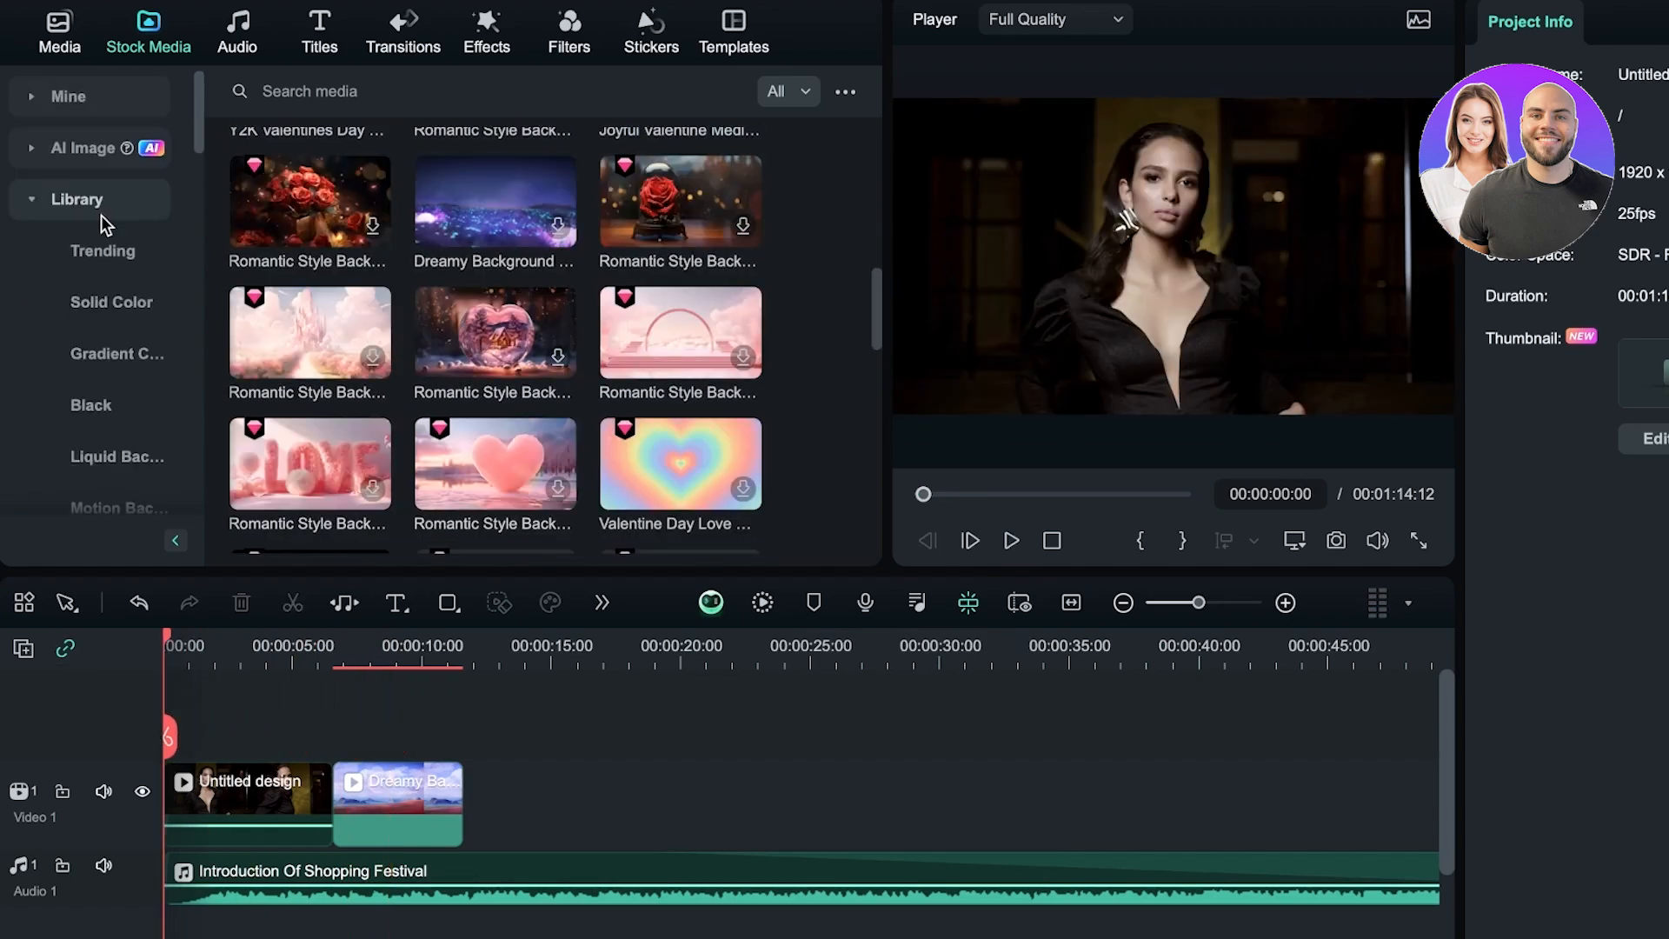
{"action": "left_click", "coordinate": [85, 94]}
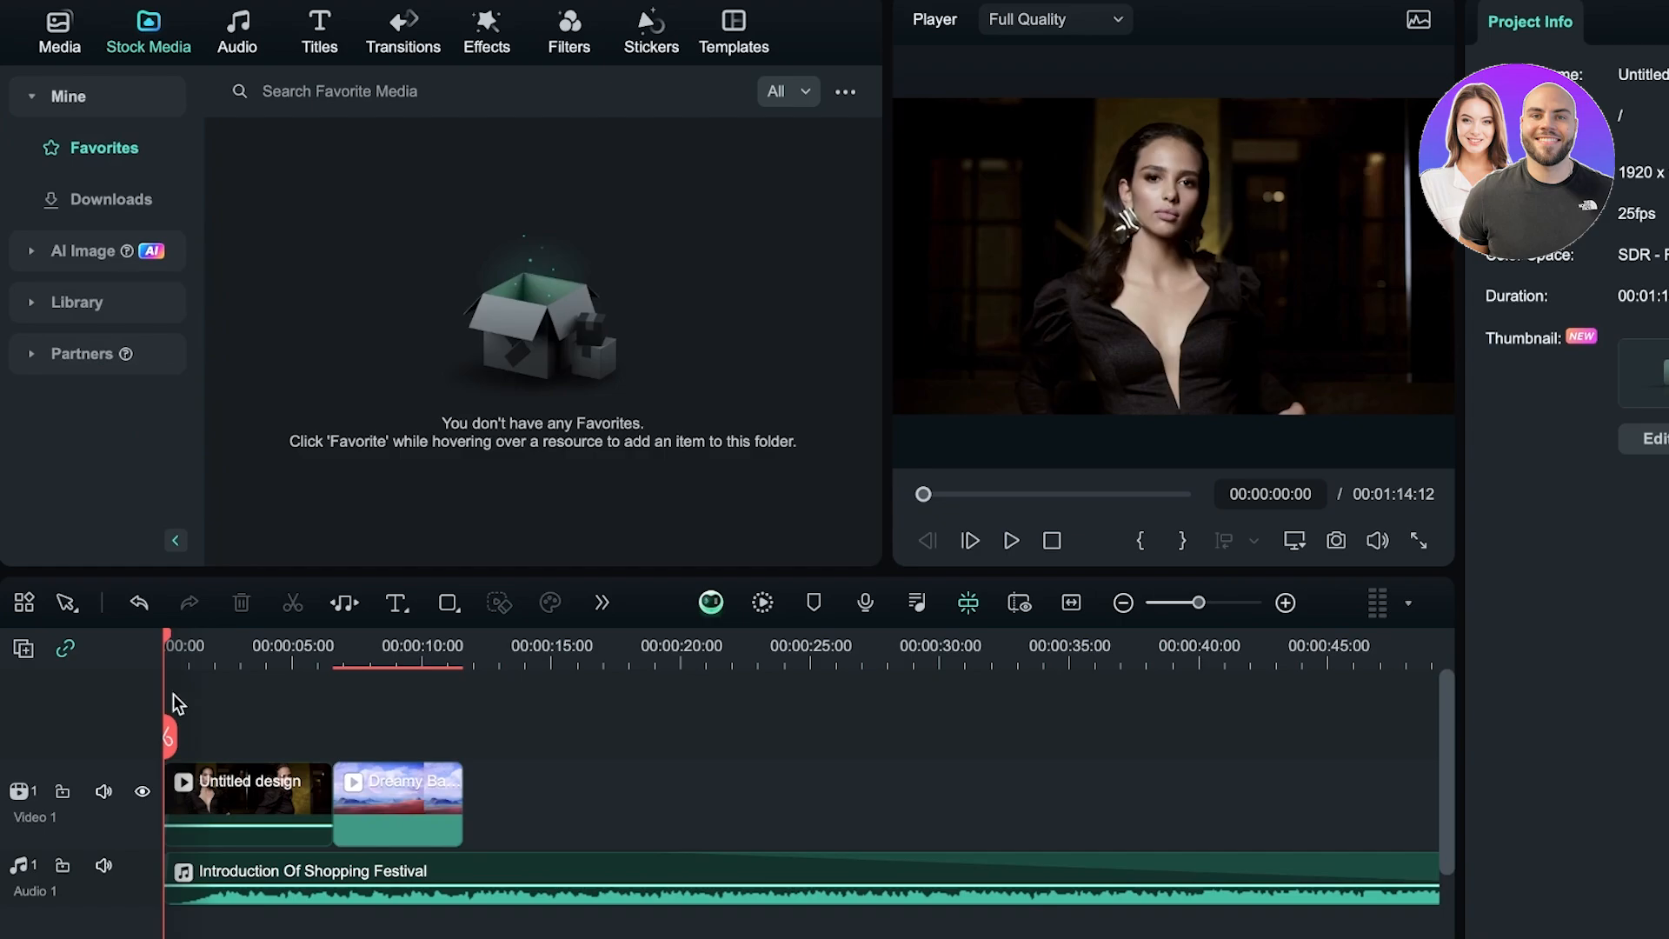
Examine the titles library, including the Lower Thirds templates, favorites and trending titles, and open the trending transitions.
{"action": "left_click", "coordinate": [319, 35]}
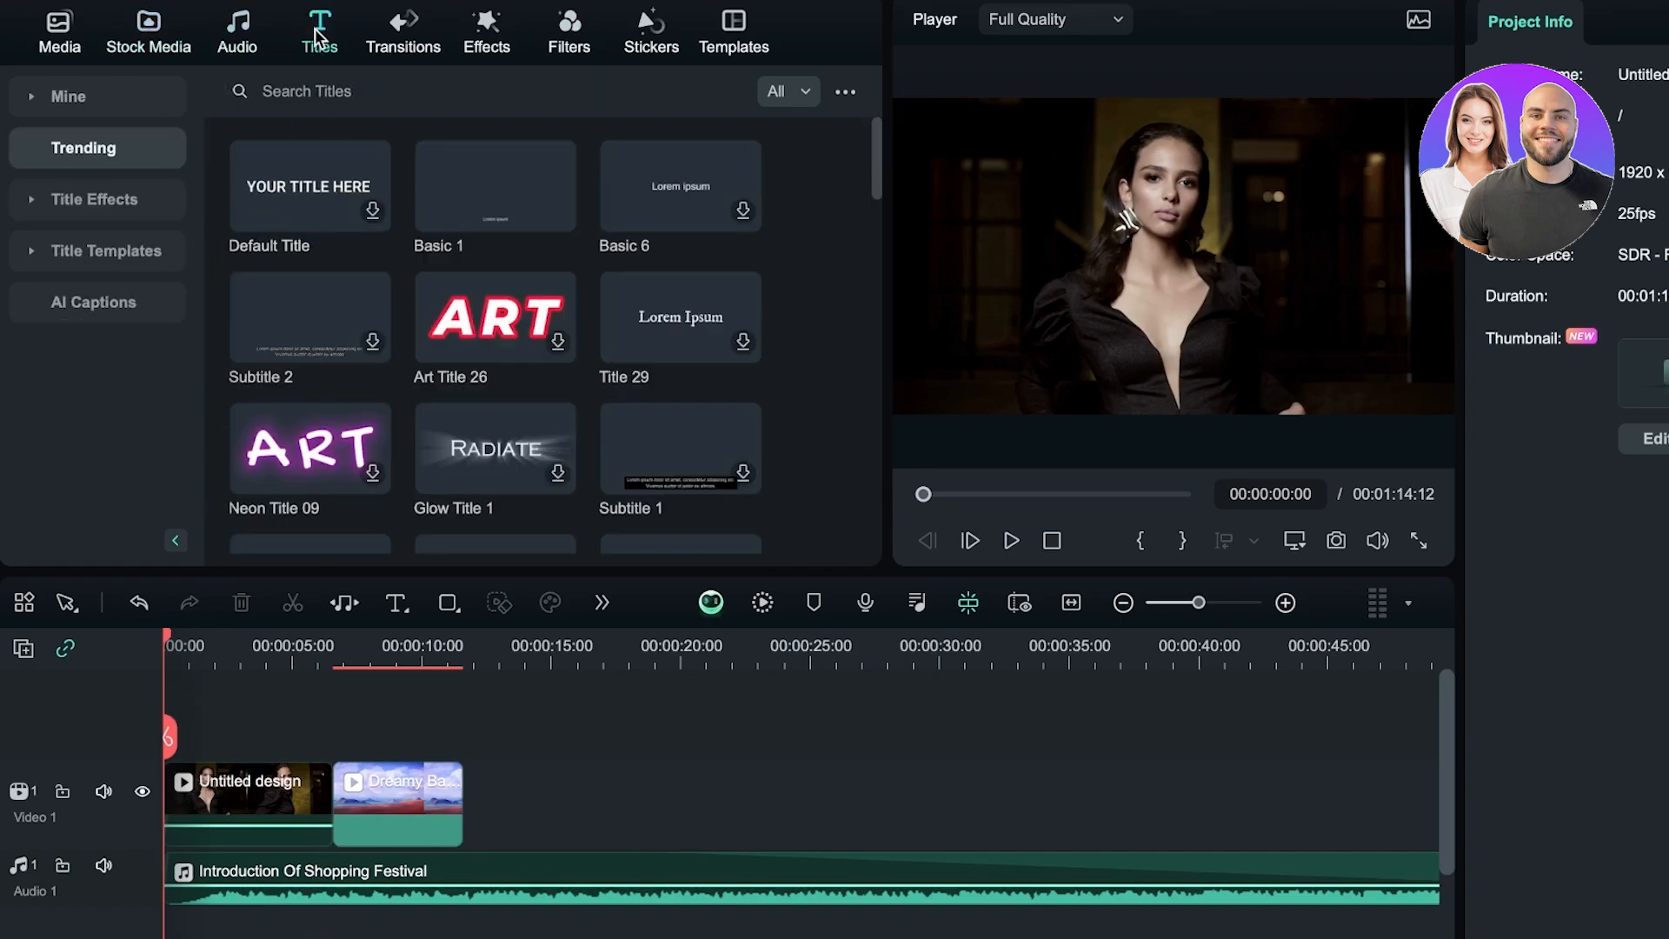
{"action": "left_click", "coordinate": [143, 112]}
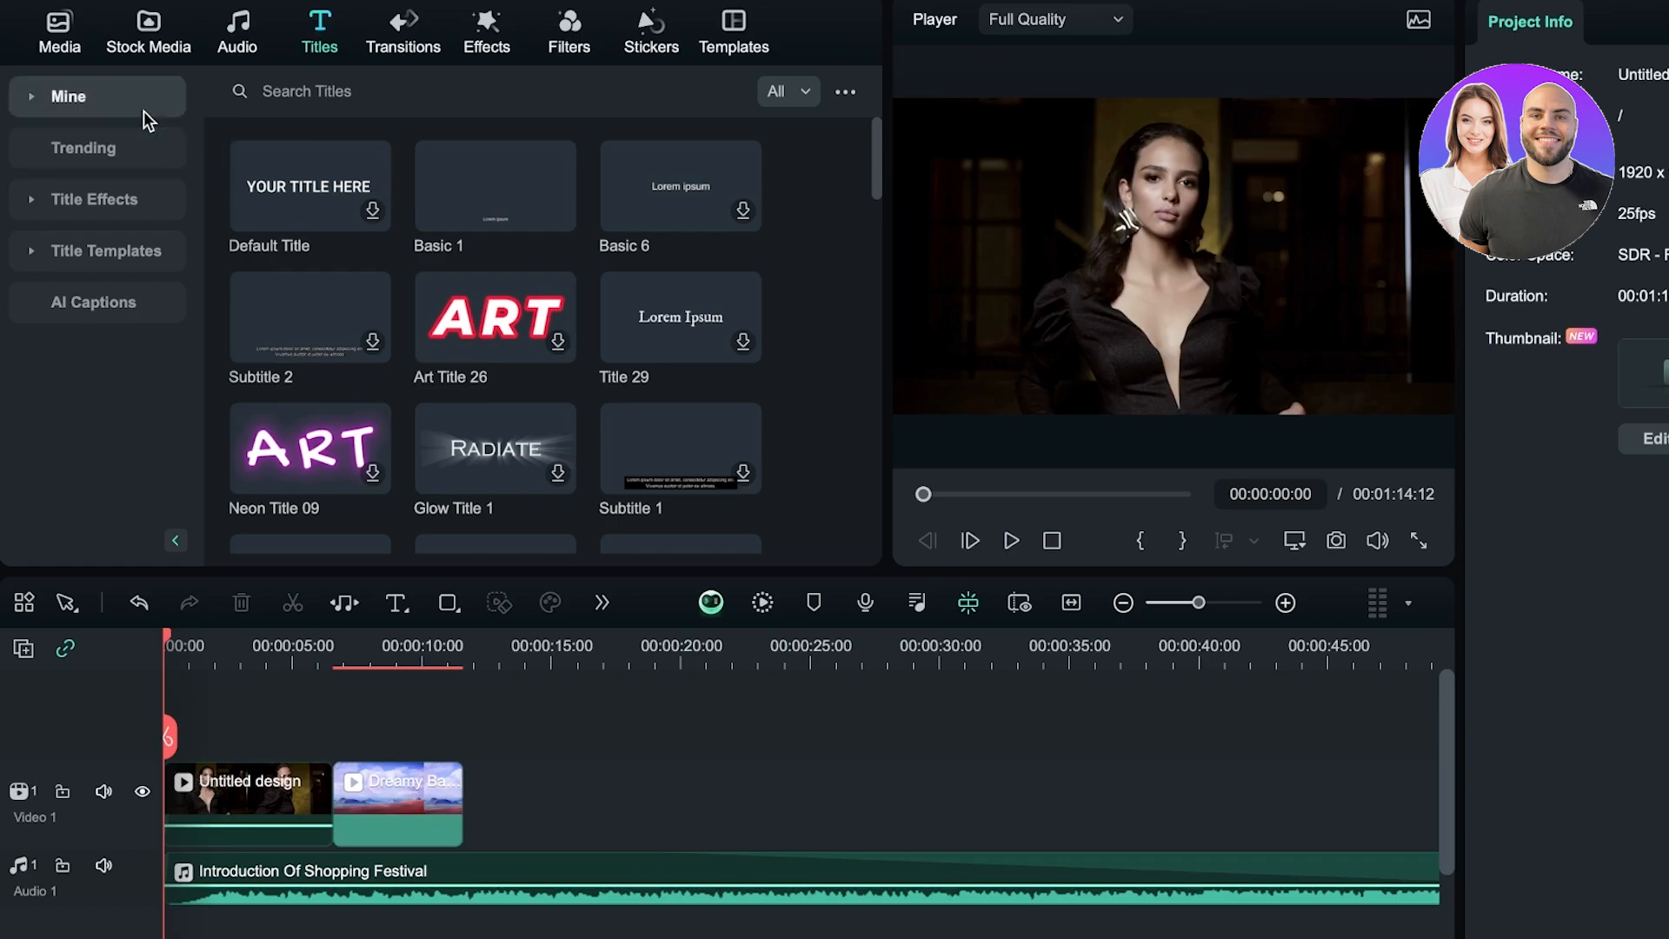
{"action": "left_click", "coordinate": [54, 345]}
{"action": "left_click", "coordinate": [98, 261]}
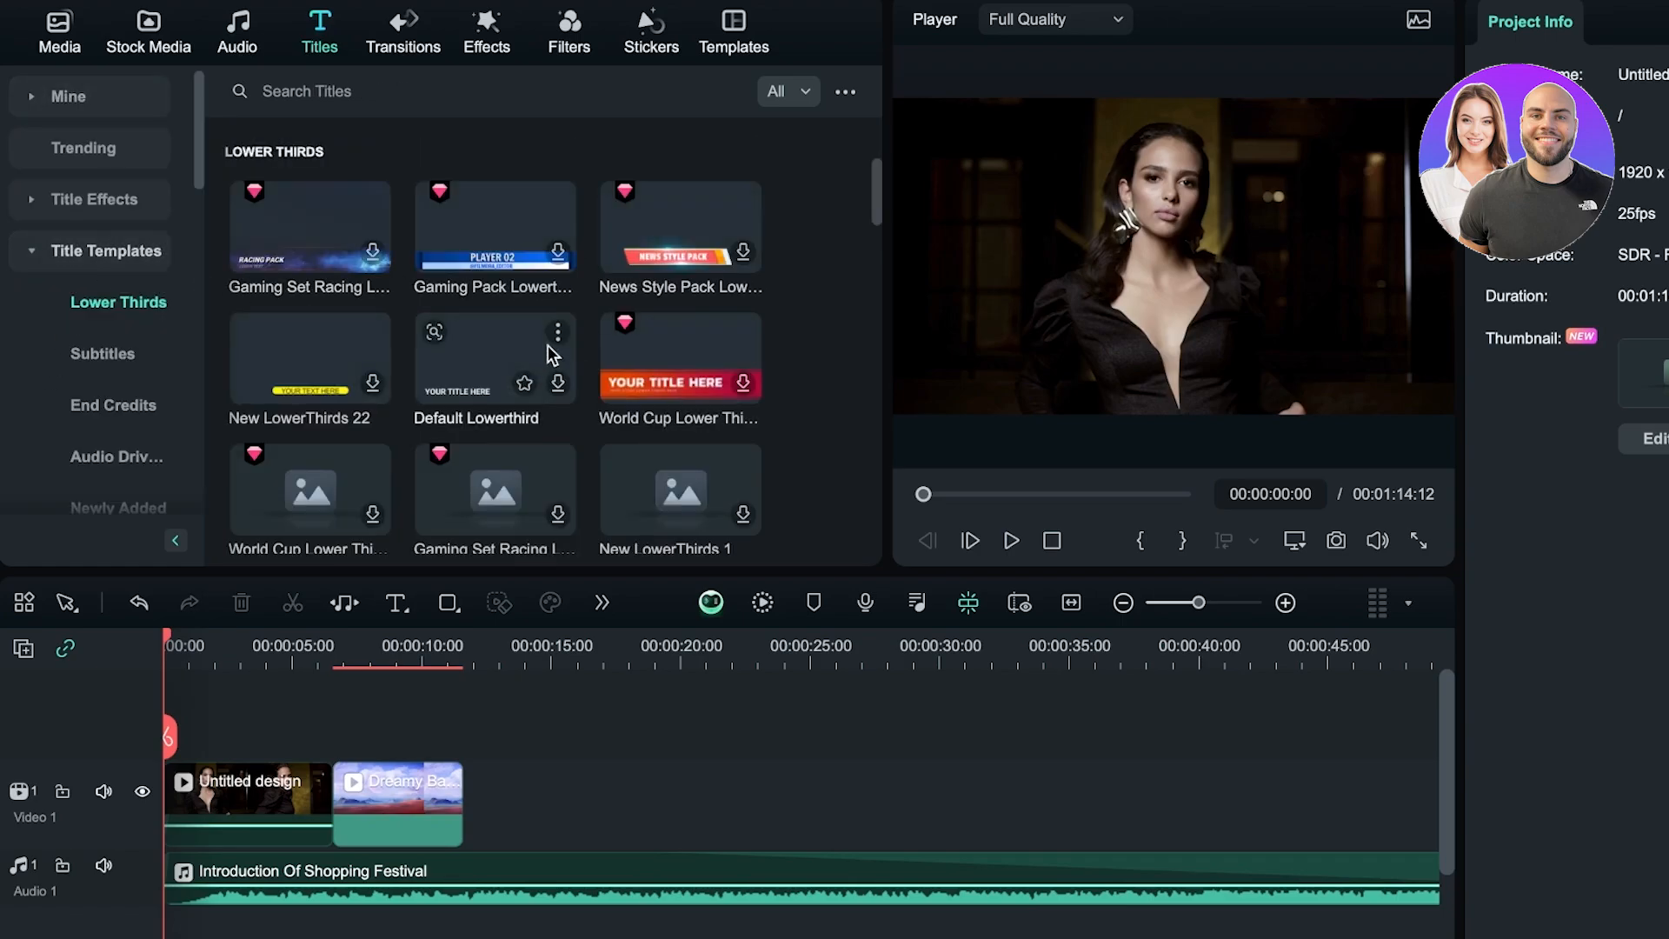
{"action": "scroll", "coordinate": [478, 311], "scroll_direction": "down", "scroll_amount": 3}
{"action": "scroll", "coordinate": [463, 256], "scroll_direction": "up", "scroll_amount": 3}
{"action": "left_click", "coordinate": [112, 107]}
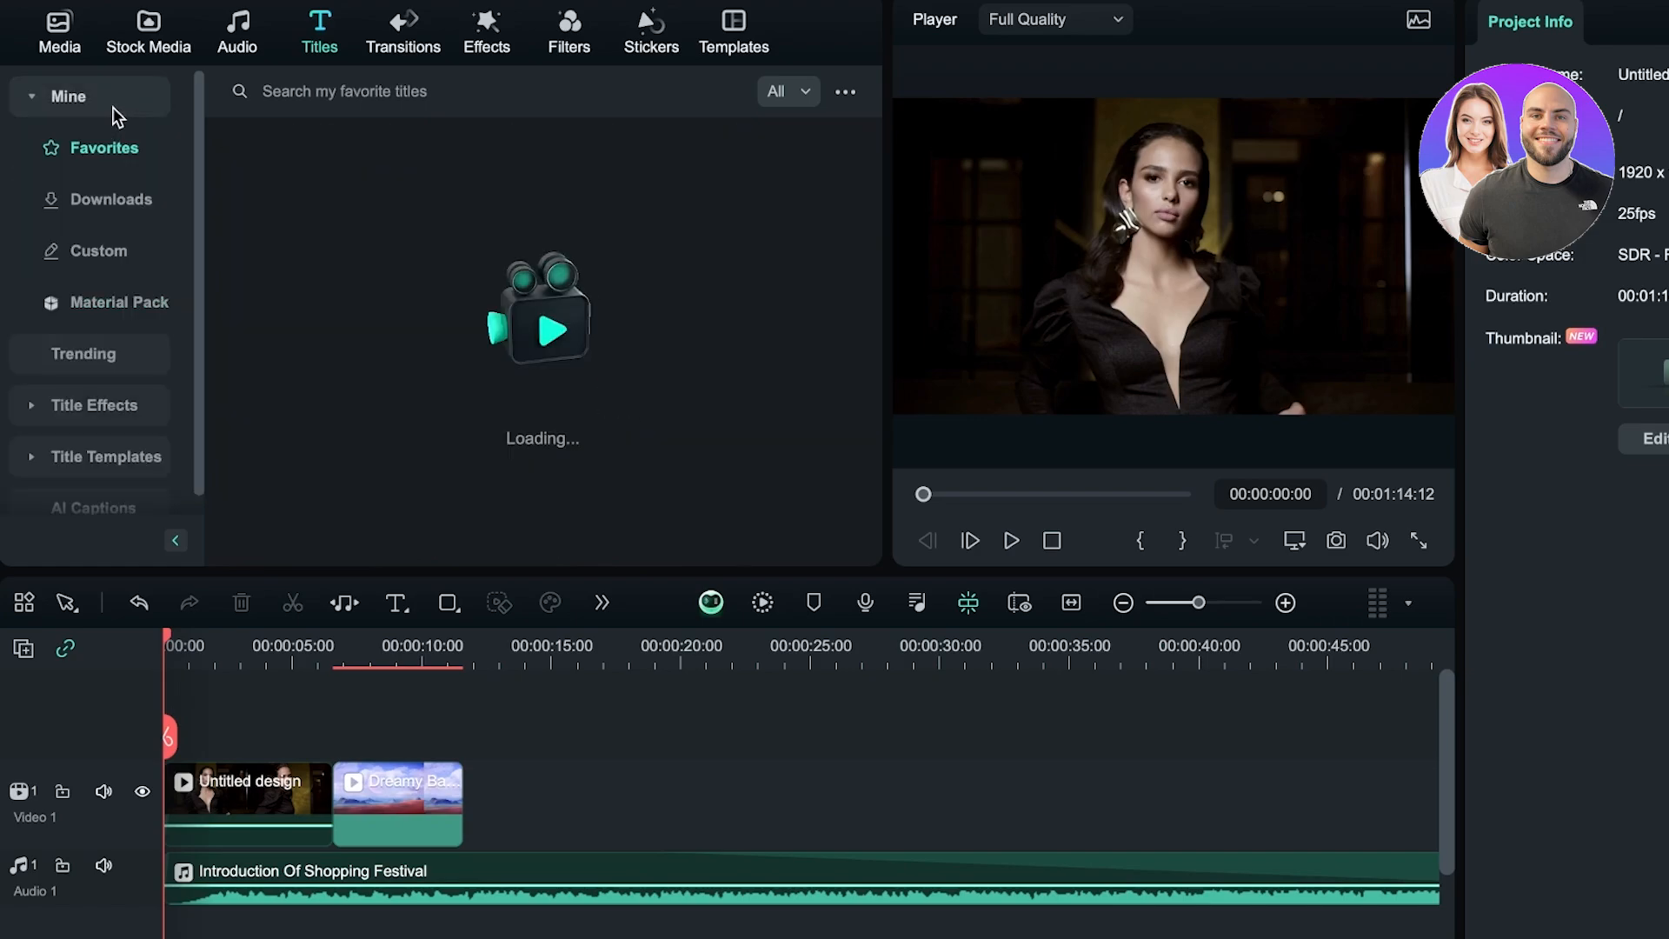
{"action": "left_click", "coordinate": [103, 313]}
{"action": "left_click", "coordinate": [91, 349]}
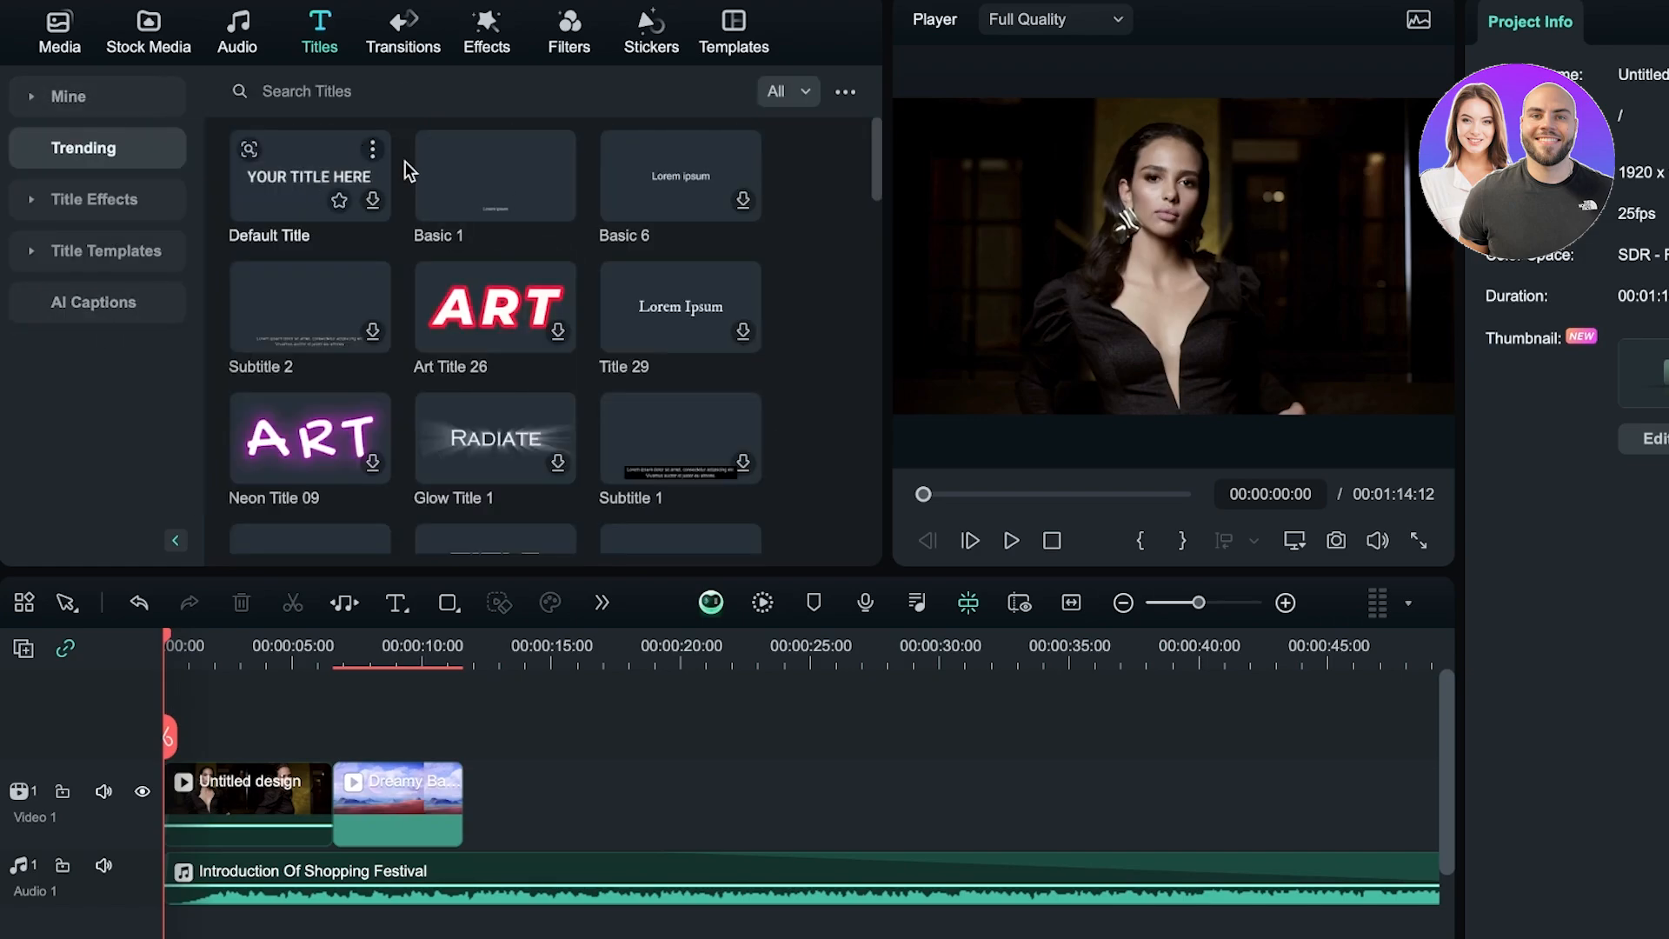
{"action": "left_click", "coordinate": [483, 40]}
{"action": "left_click", "coordinate": [409, 48]}
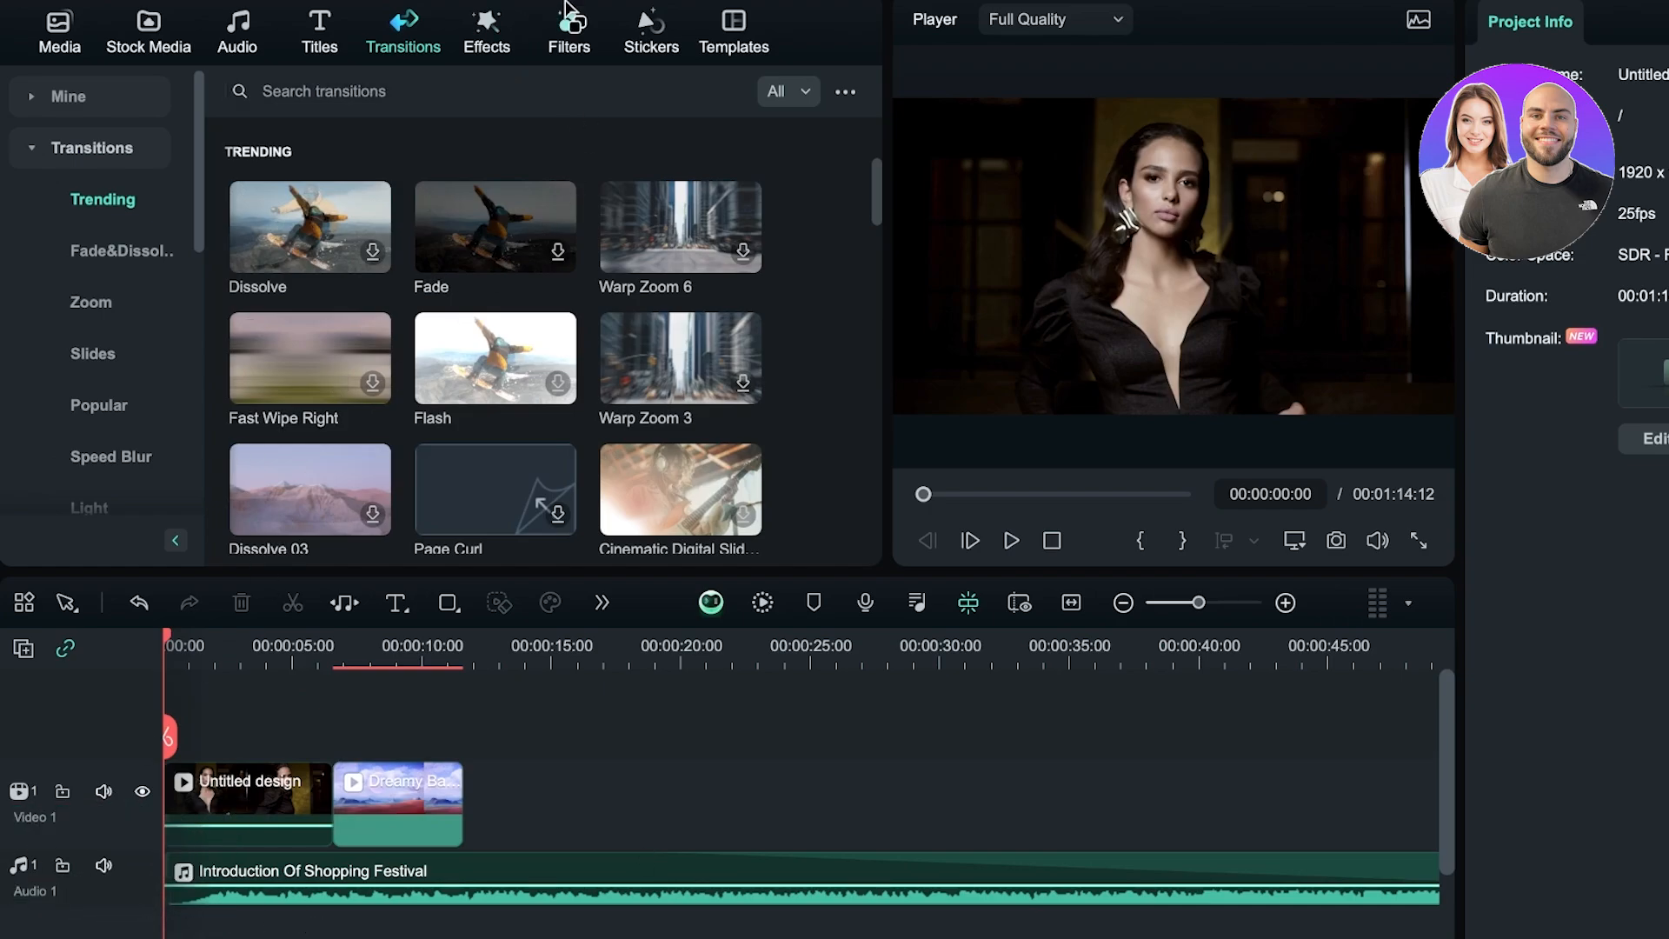
Examine the Zoom video effects and the remaining effect categories, and open the stickers library.
{"action": "left_click", "coordinate": [516, 35]}
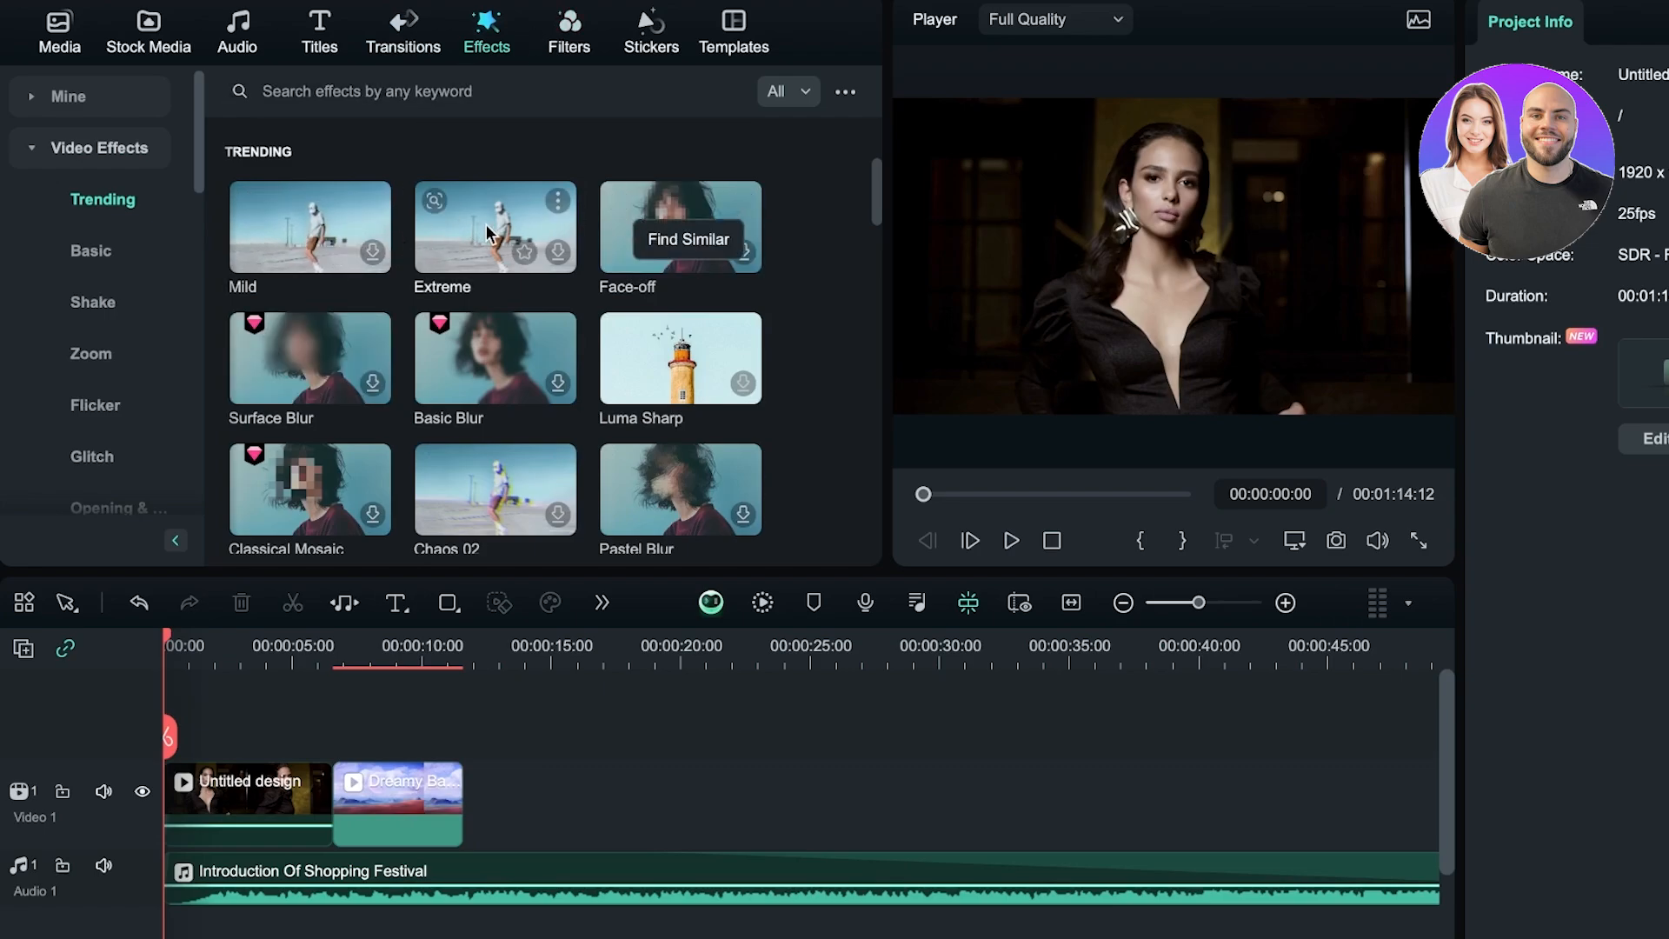
{"action": "scroll", "coordinate": [504, 326], "scroll_direction": "down", "scroll_amount": 5}
{"action": "left_click", "coordinate": [109, 360]}
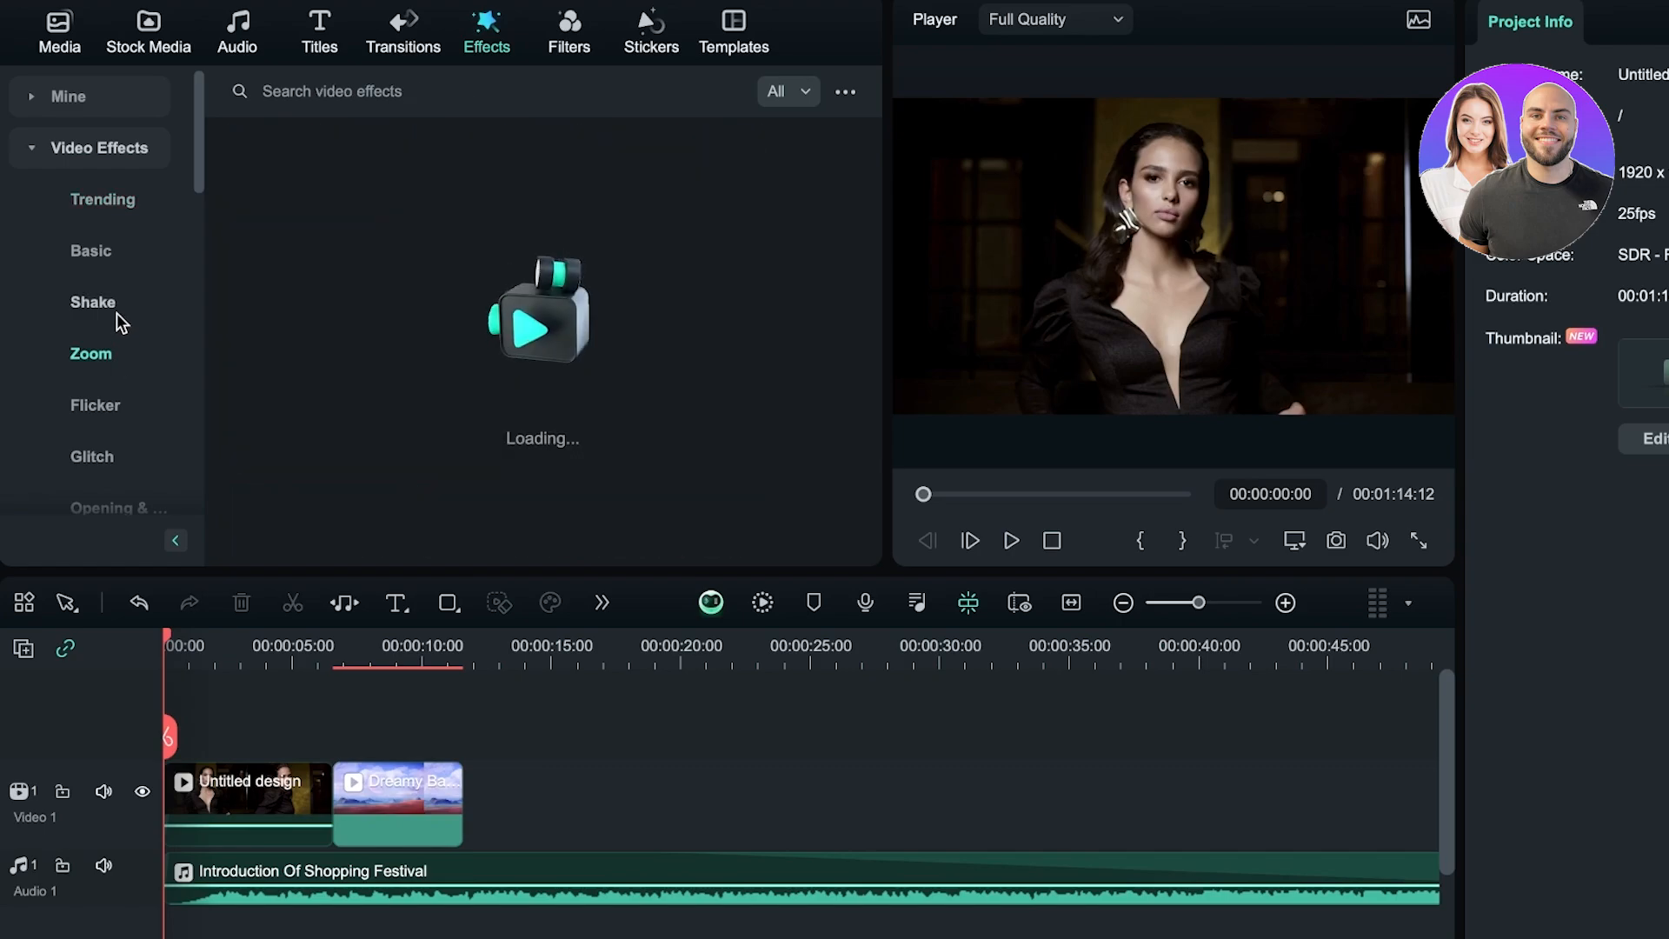
{"action": "scroll", "coordinate": [116, 313], "scroll_direction": "down", "scroll_amount": 7}
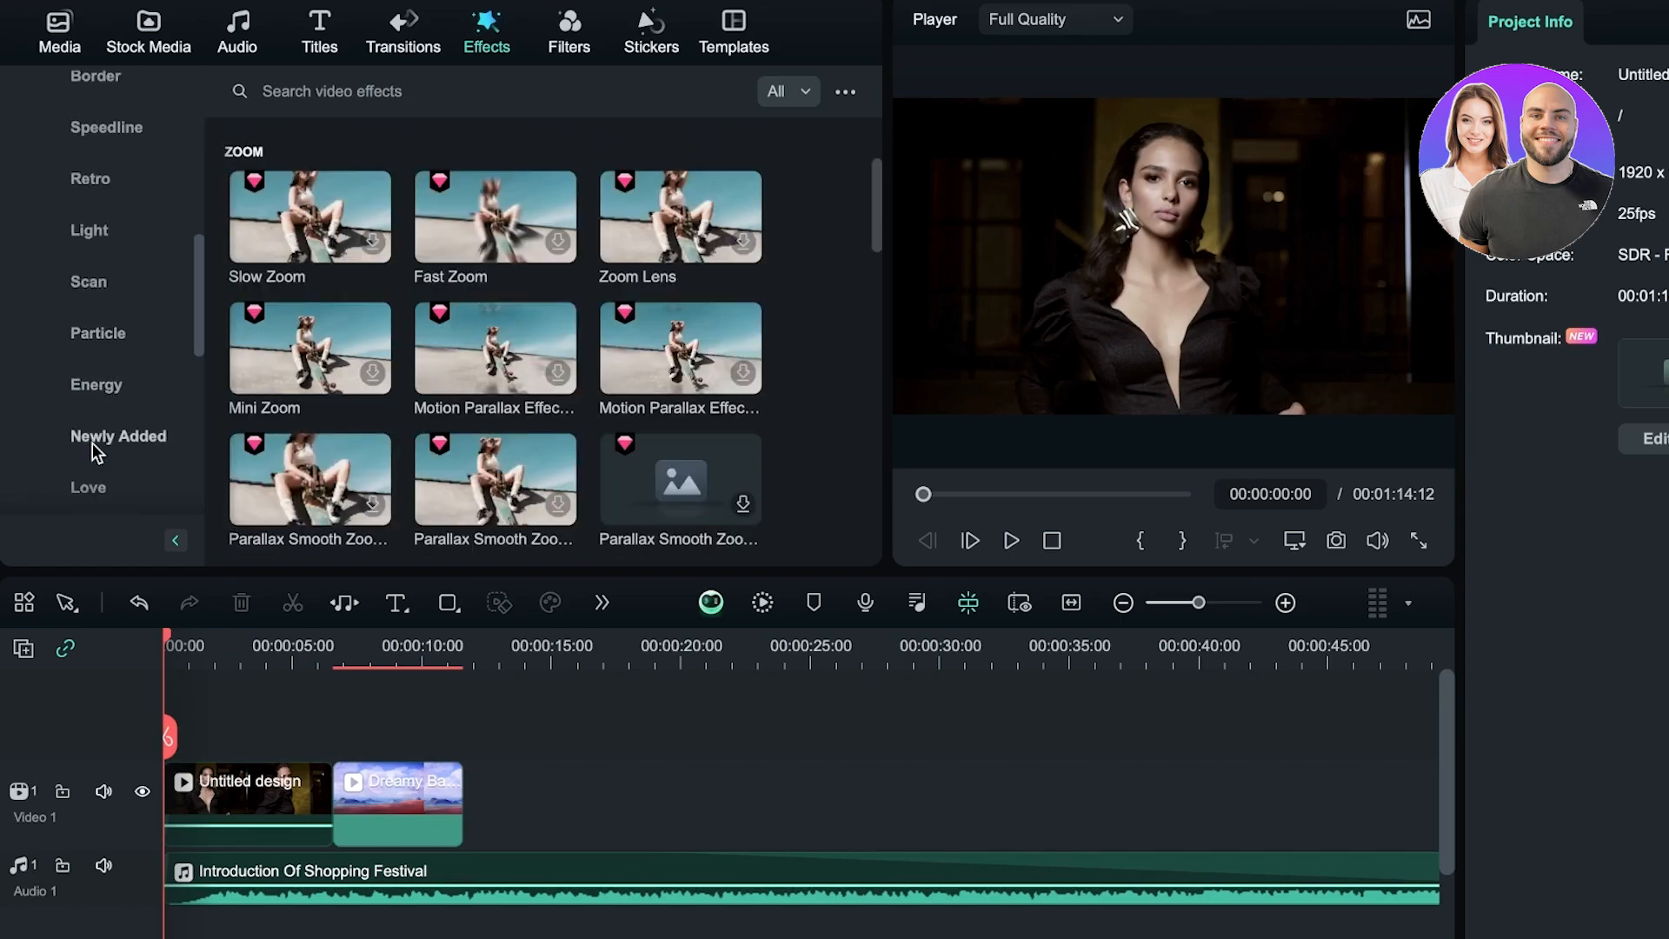
{"action": "scroll", "coordinate": [96, 435], "scroll_direction": "down", "scroll_amount": 6}
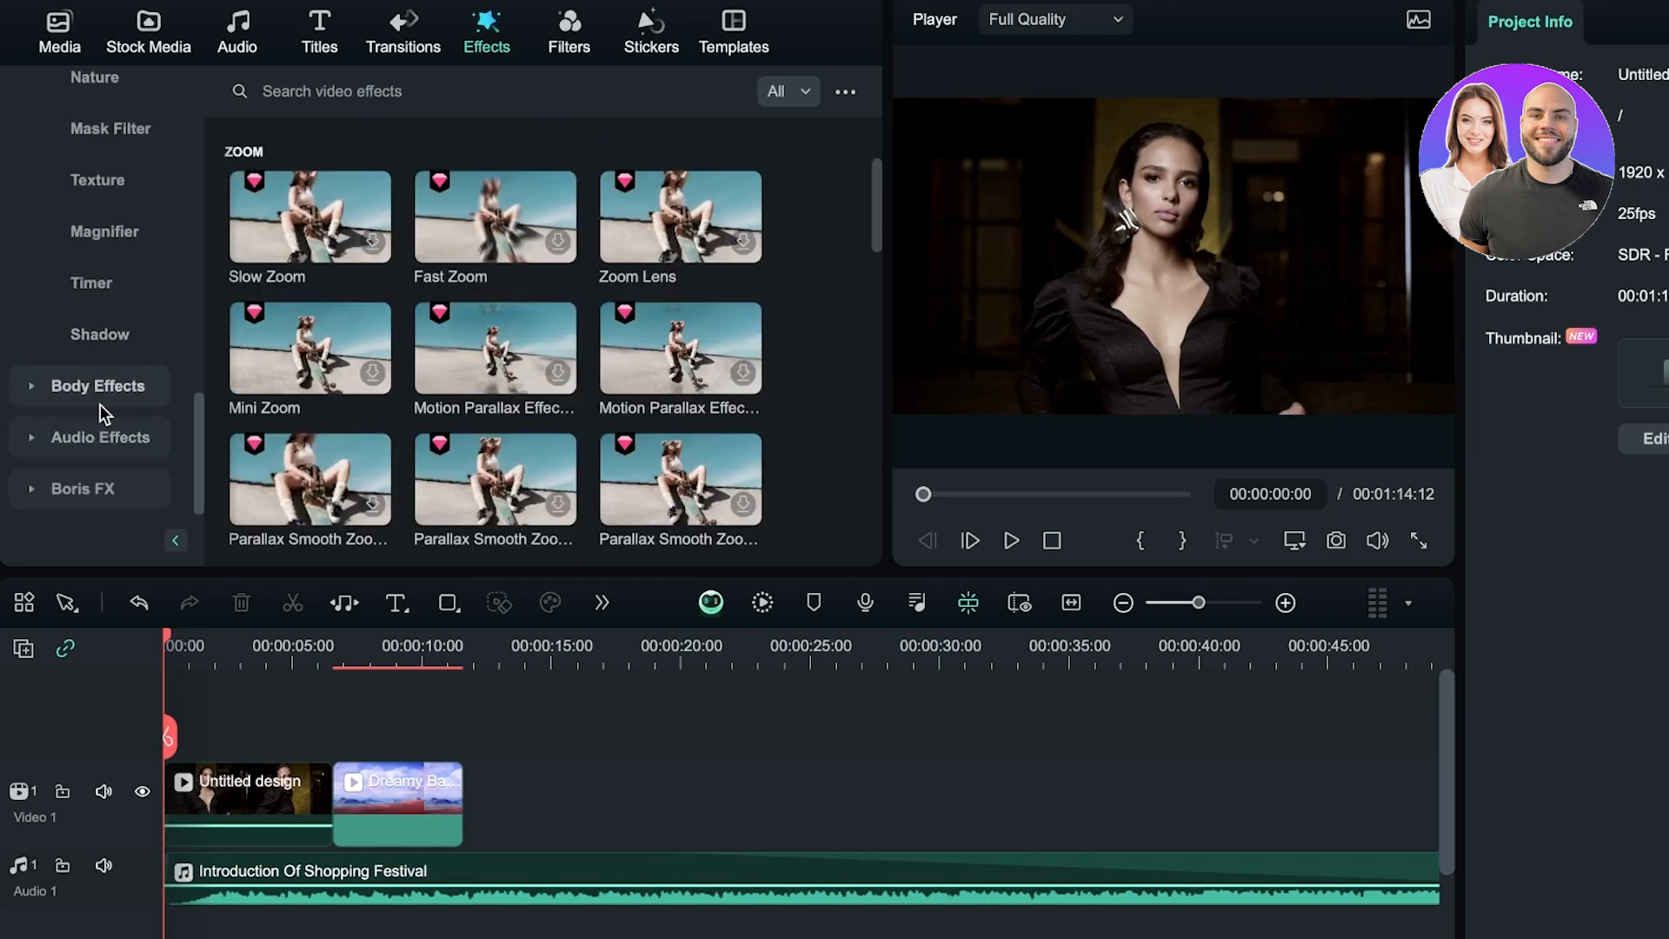
{"action": "left_click", "coordinate": [651, 35]}
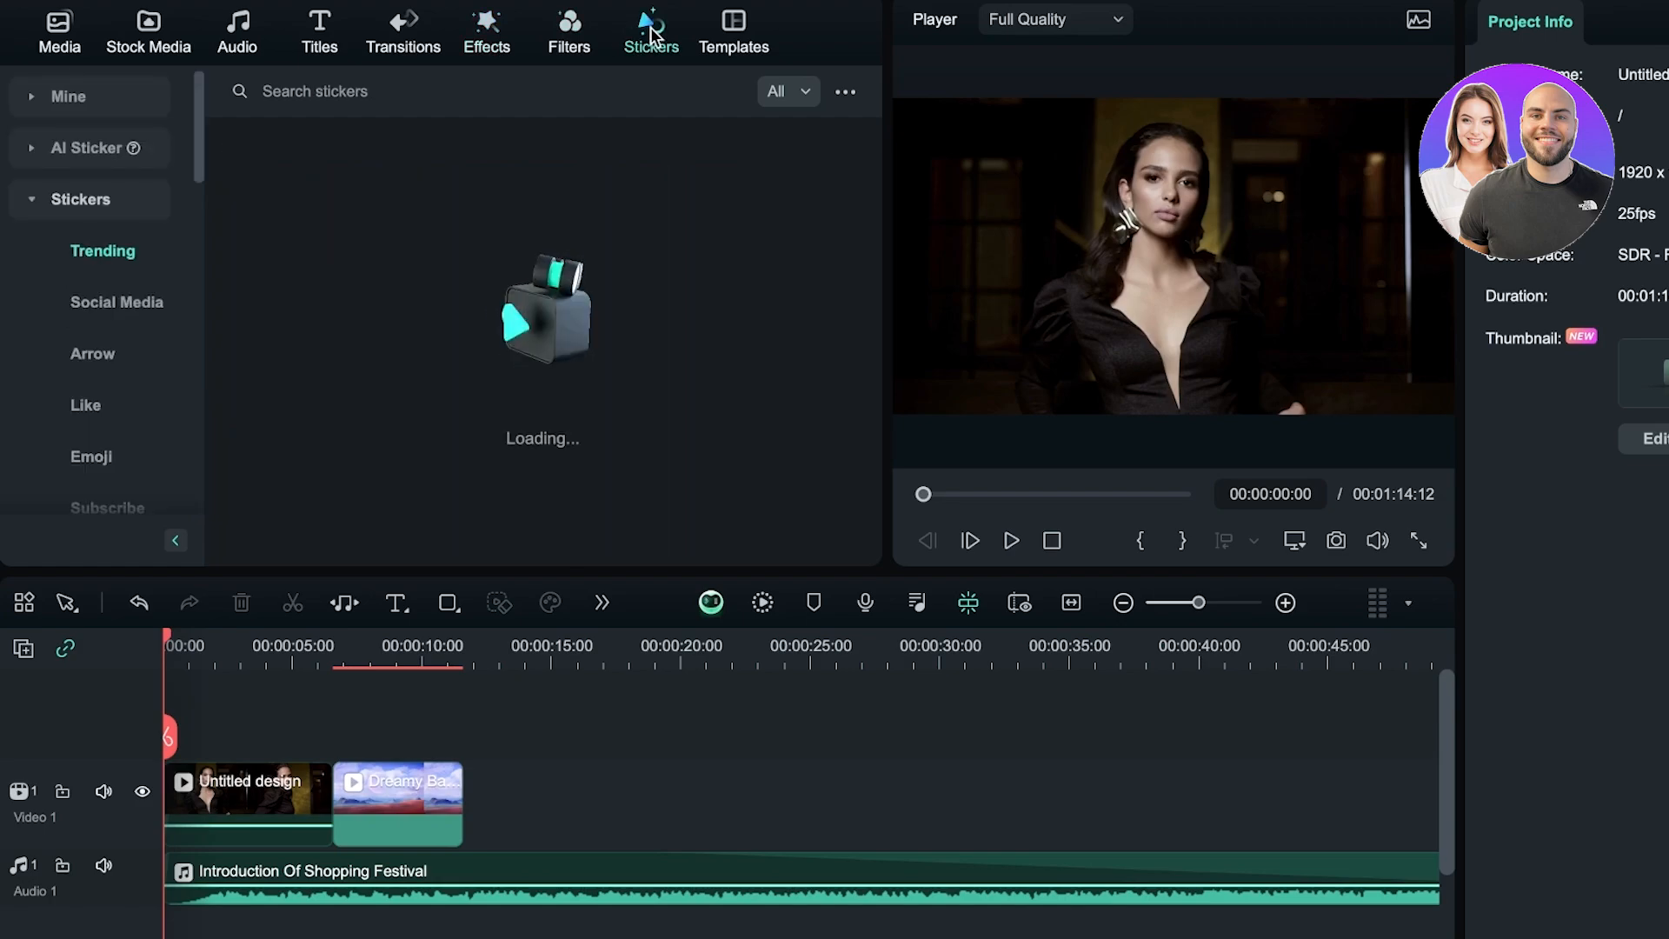
Open the templates library, and edit and save the project thumbnail using the opening video frame without applying a thumbnail template.
{"action": "left_click", "coordinate": [707, 26]}
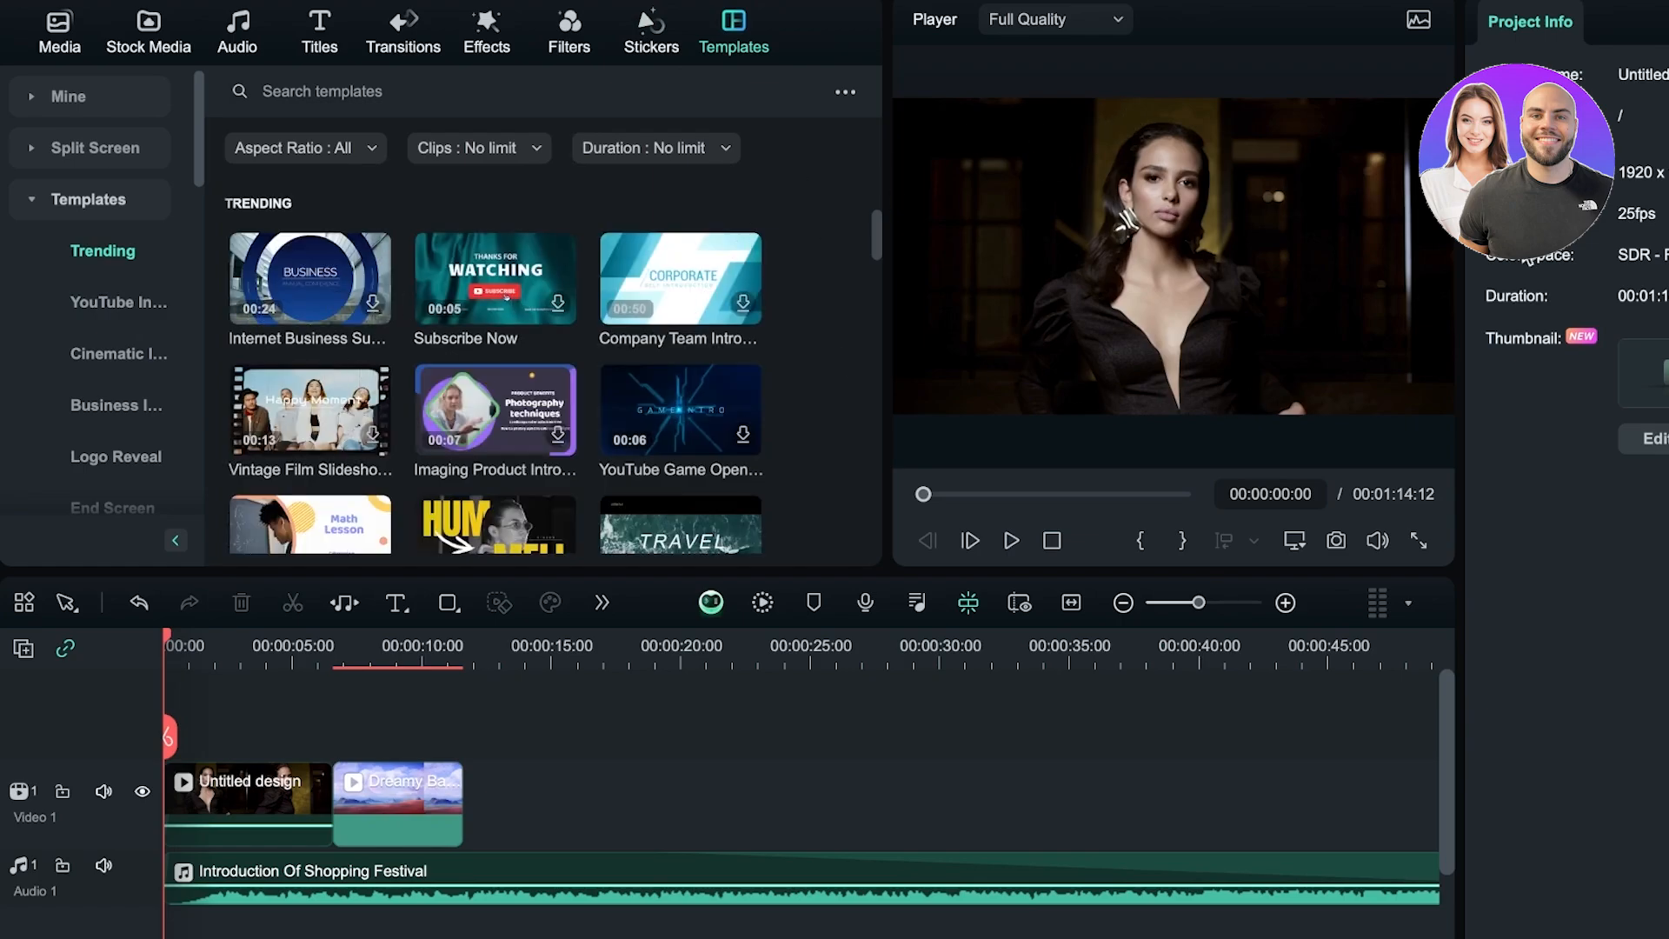
{"action": "left_click", "coordinate": [87, 0]}
{"action": "left_click", "coordinate": [167, 535]}
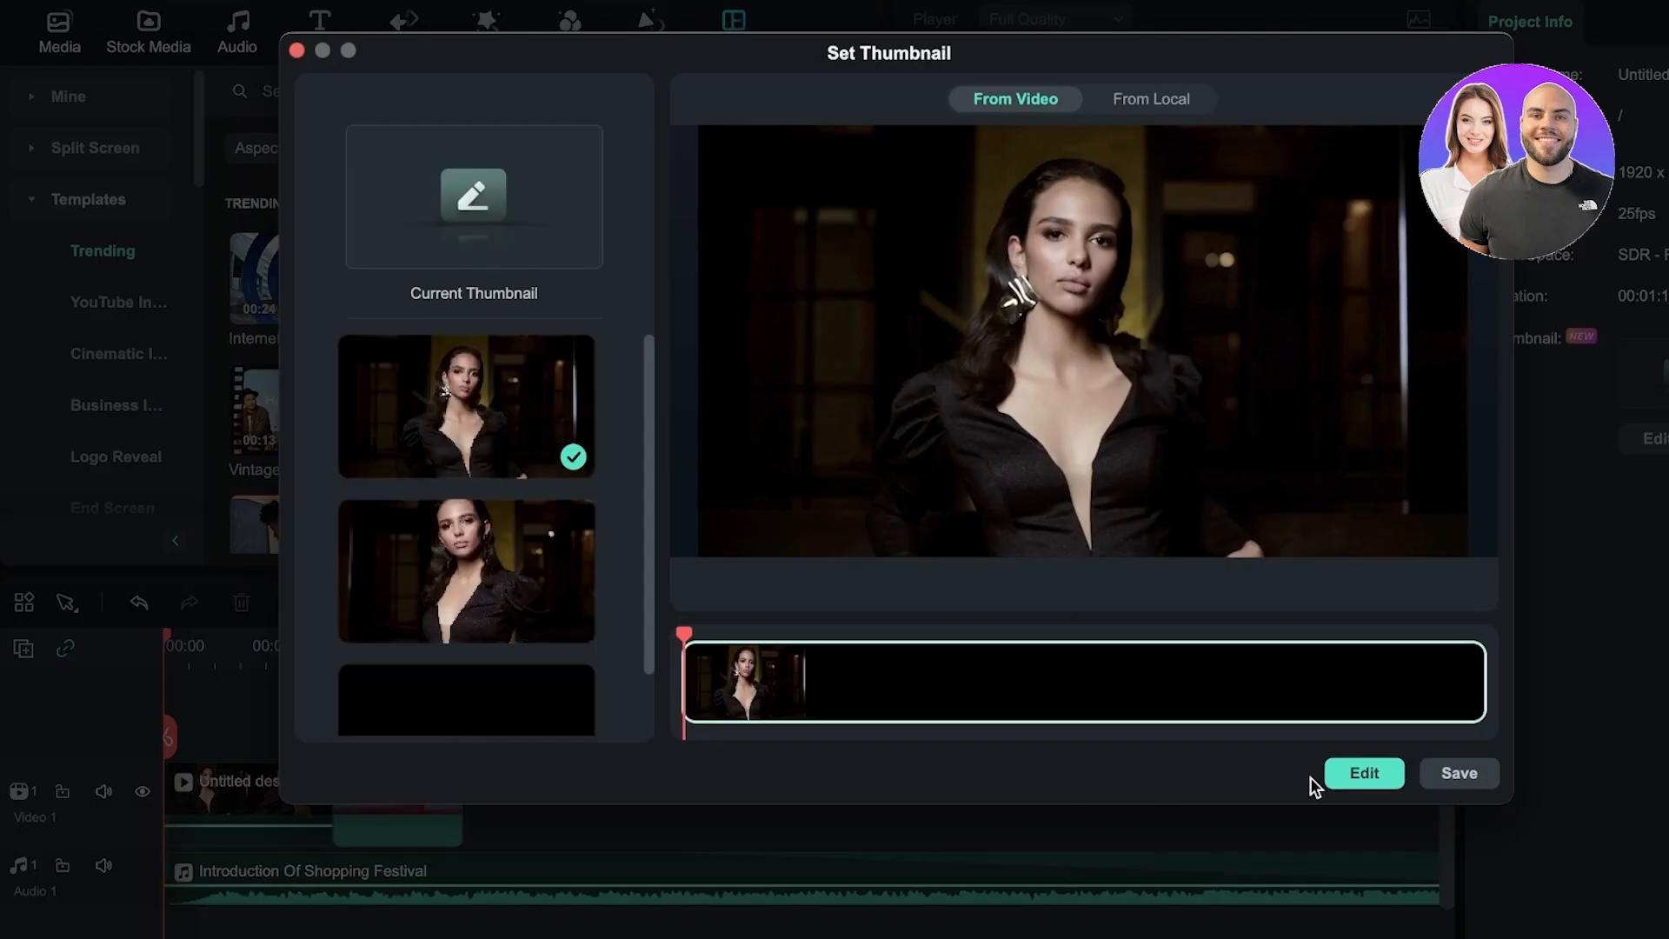
{"action": "left_click", "coordinate": [1356, 776]}
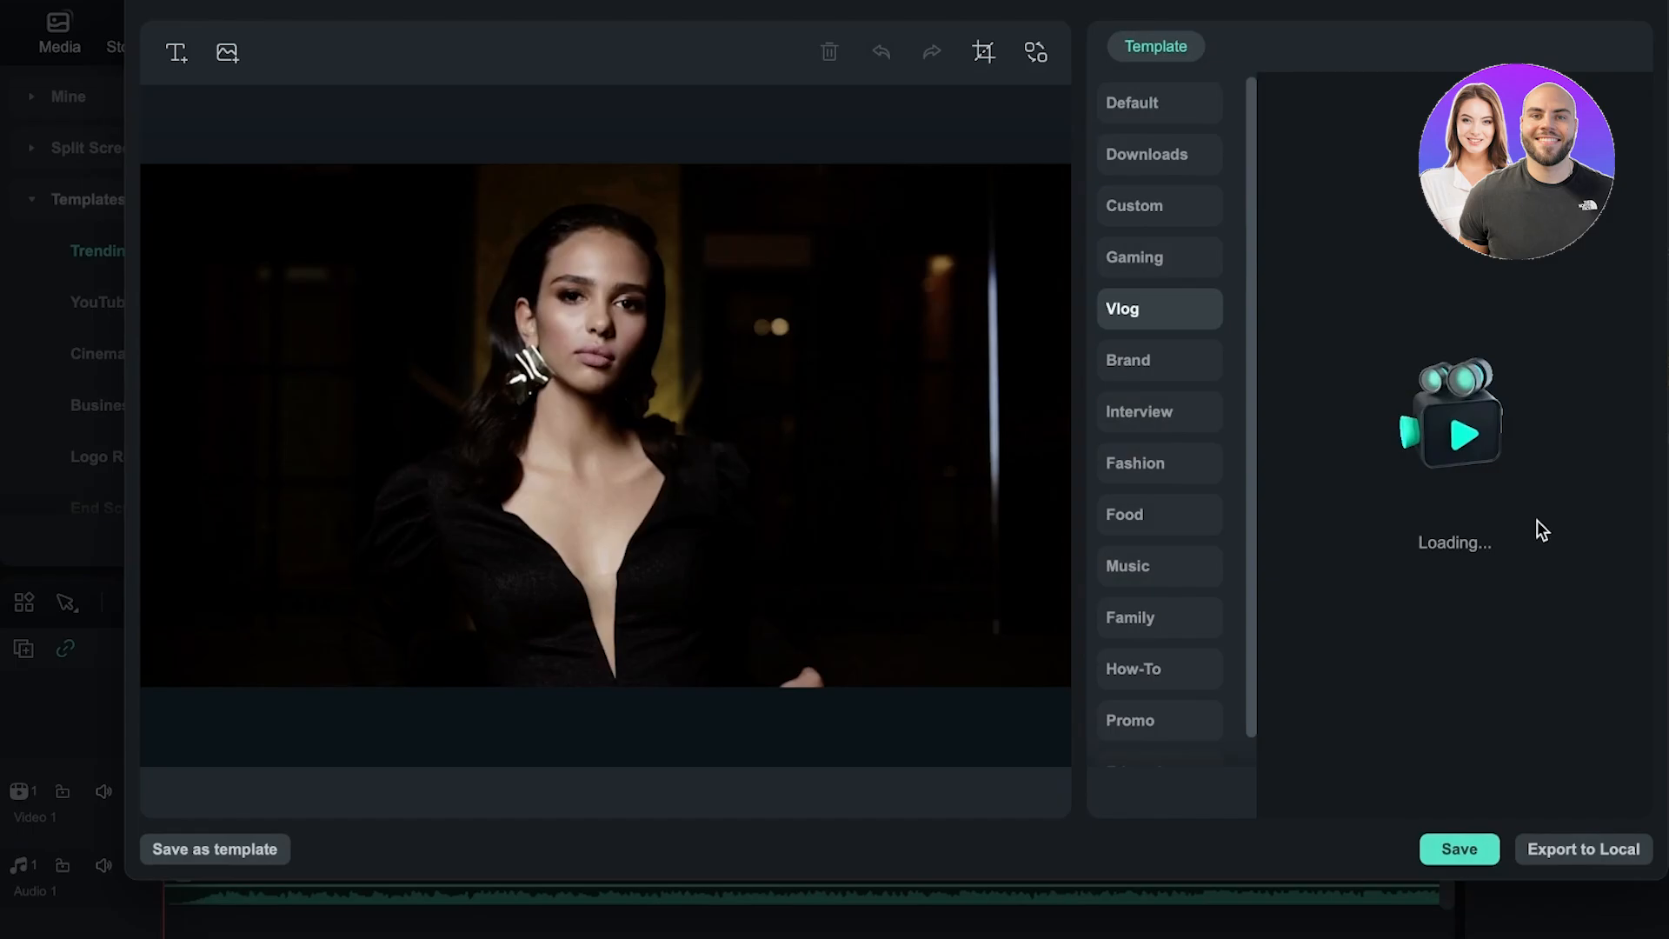
{"action": "scroll", "coordinate": [1130, 561], "scroll_direction": "down", "scroll_amount": 1}
{"action": "left_click", "coordinate": [1133, 378]}
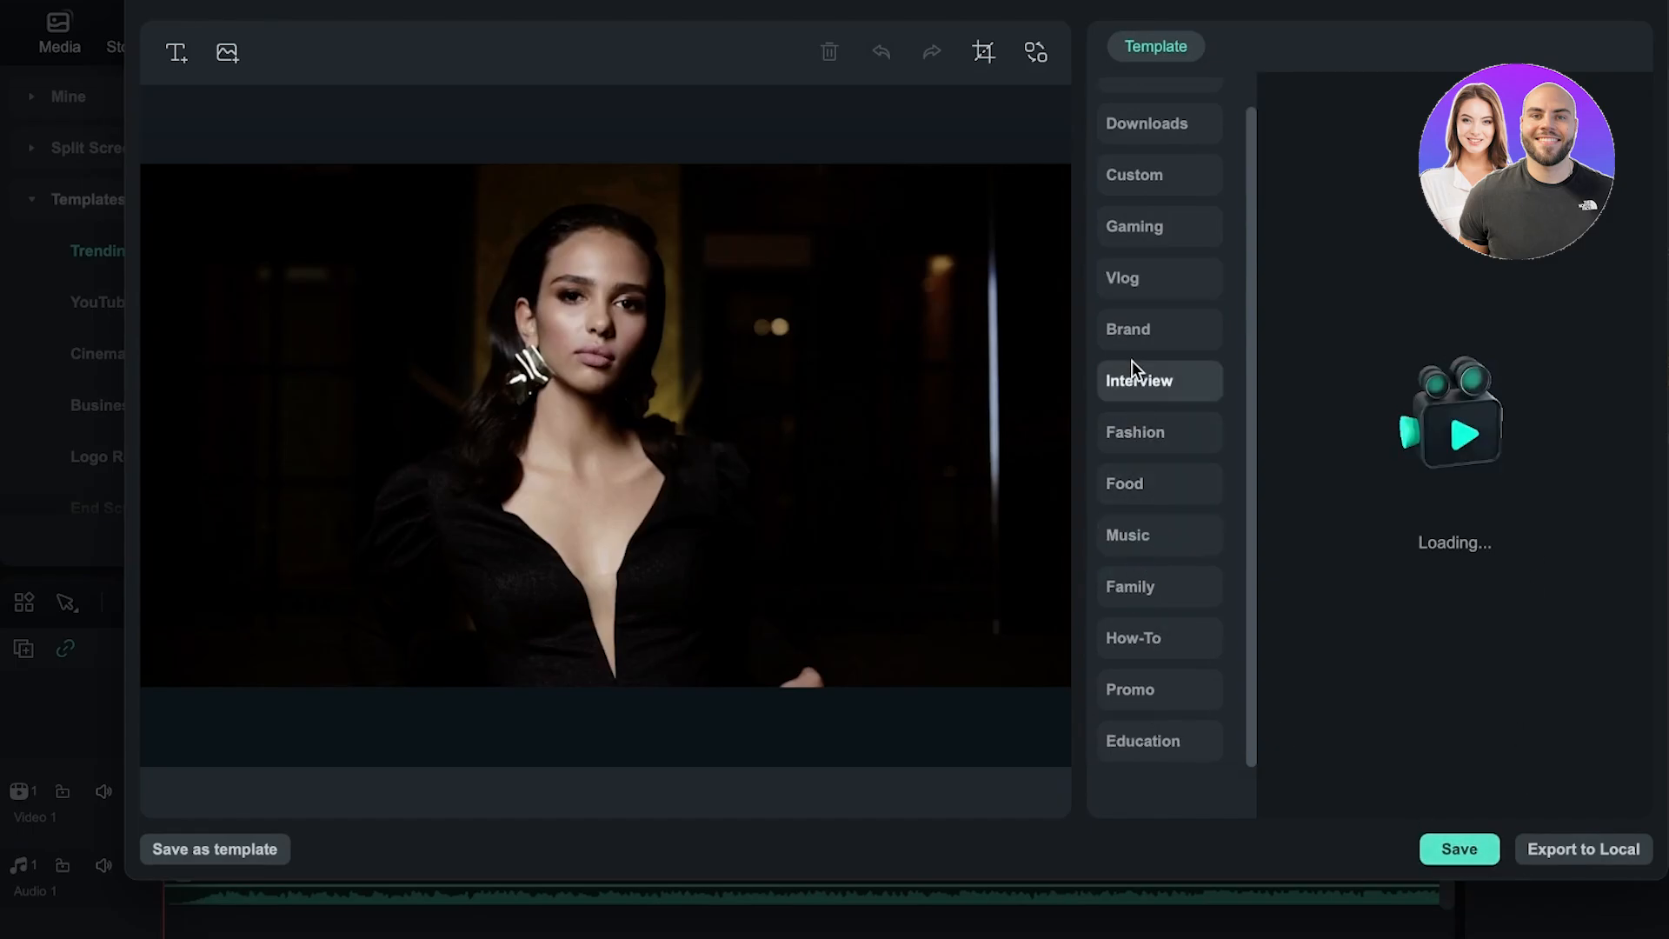
{"action": "left_click", "coordinate": [1445, 853]}
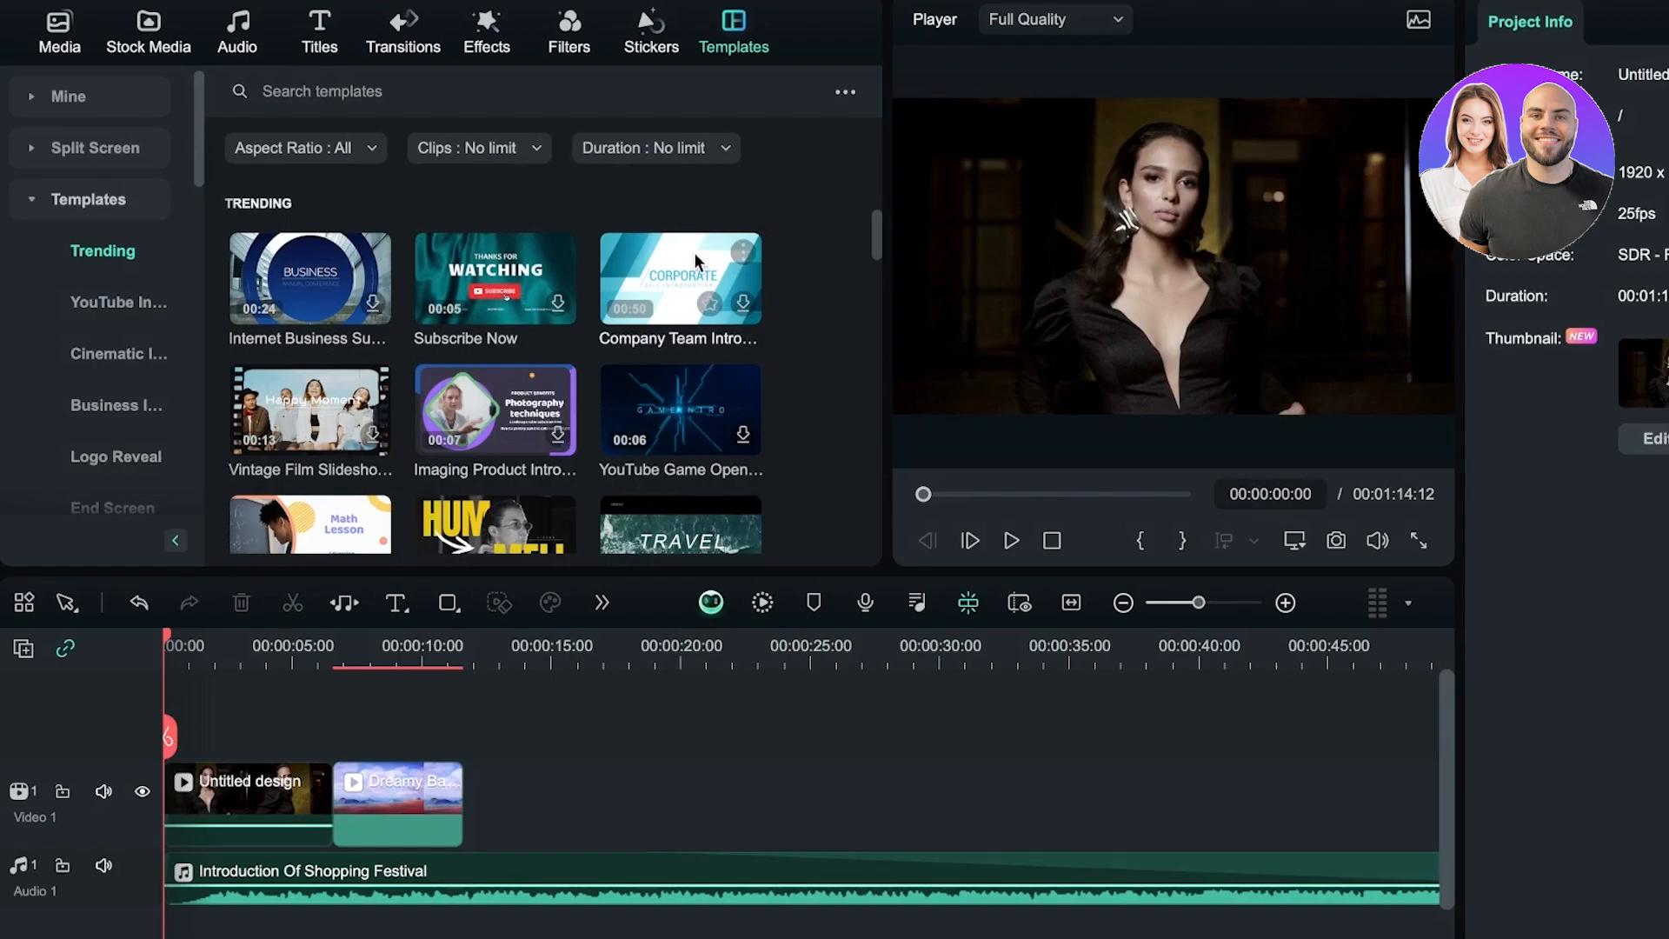
Look through the list of template categories in the templates library.
{"action": "scroll", "coordinate": [48, 365], "scroll_direction": "down", "scroll_amount": 6}
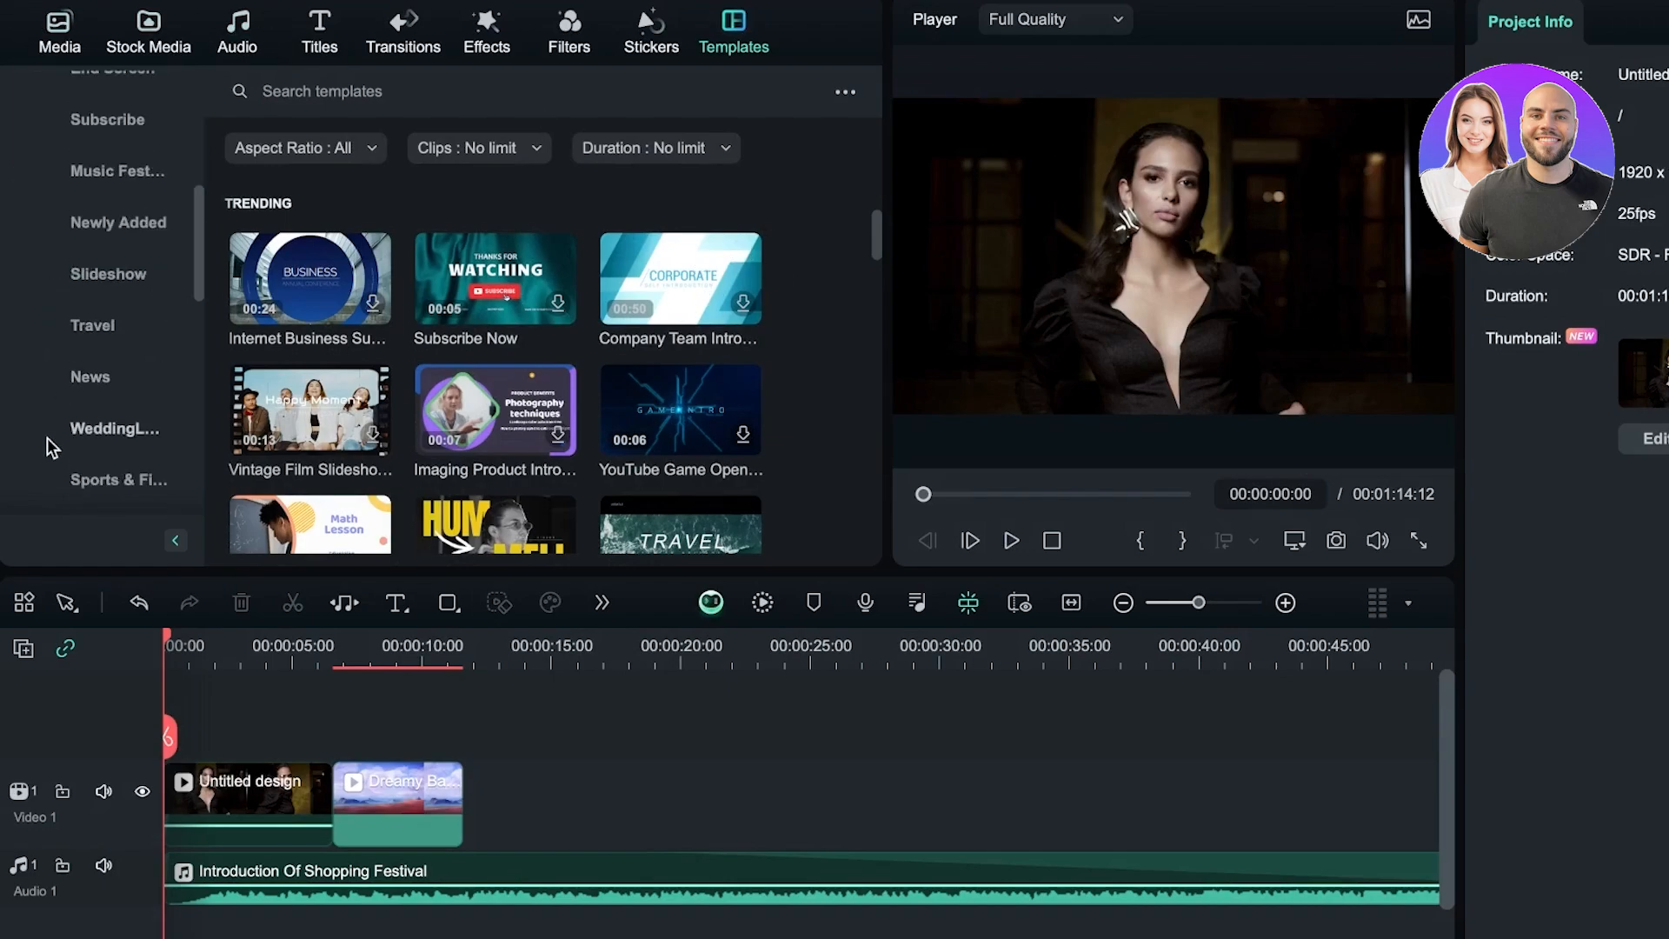
{"action": "scroll", "coordinate": [179, 892], "scroll_direction": "down", "scroll_amount": 3}
{"action": "scroll", "coordinate": [122, 348], "scroll_direction": "up", "scroll_amount": 6}
Examine the project file commands, return to the startup window and open the AI Toolbox.
{"action": "left_click", "coordinate": [257, 1]}
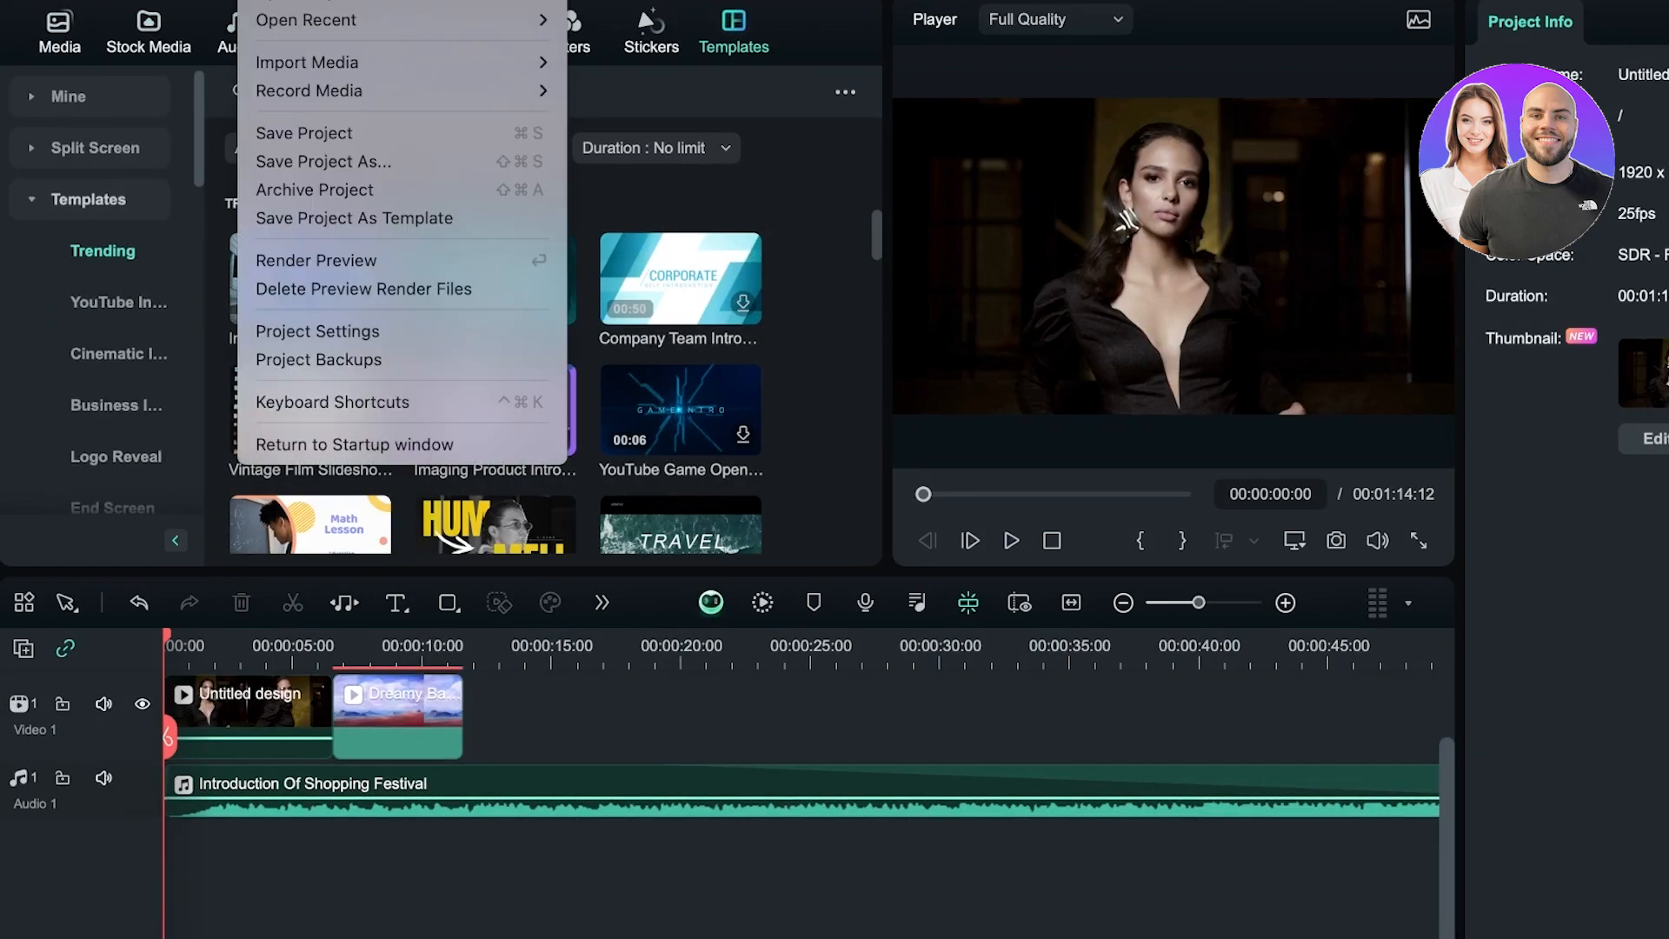
{"action": "mouse_move", "coordinate": [300, 1]}
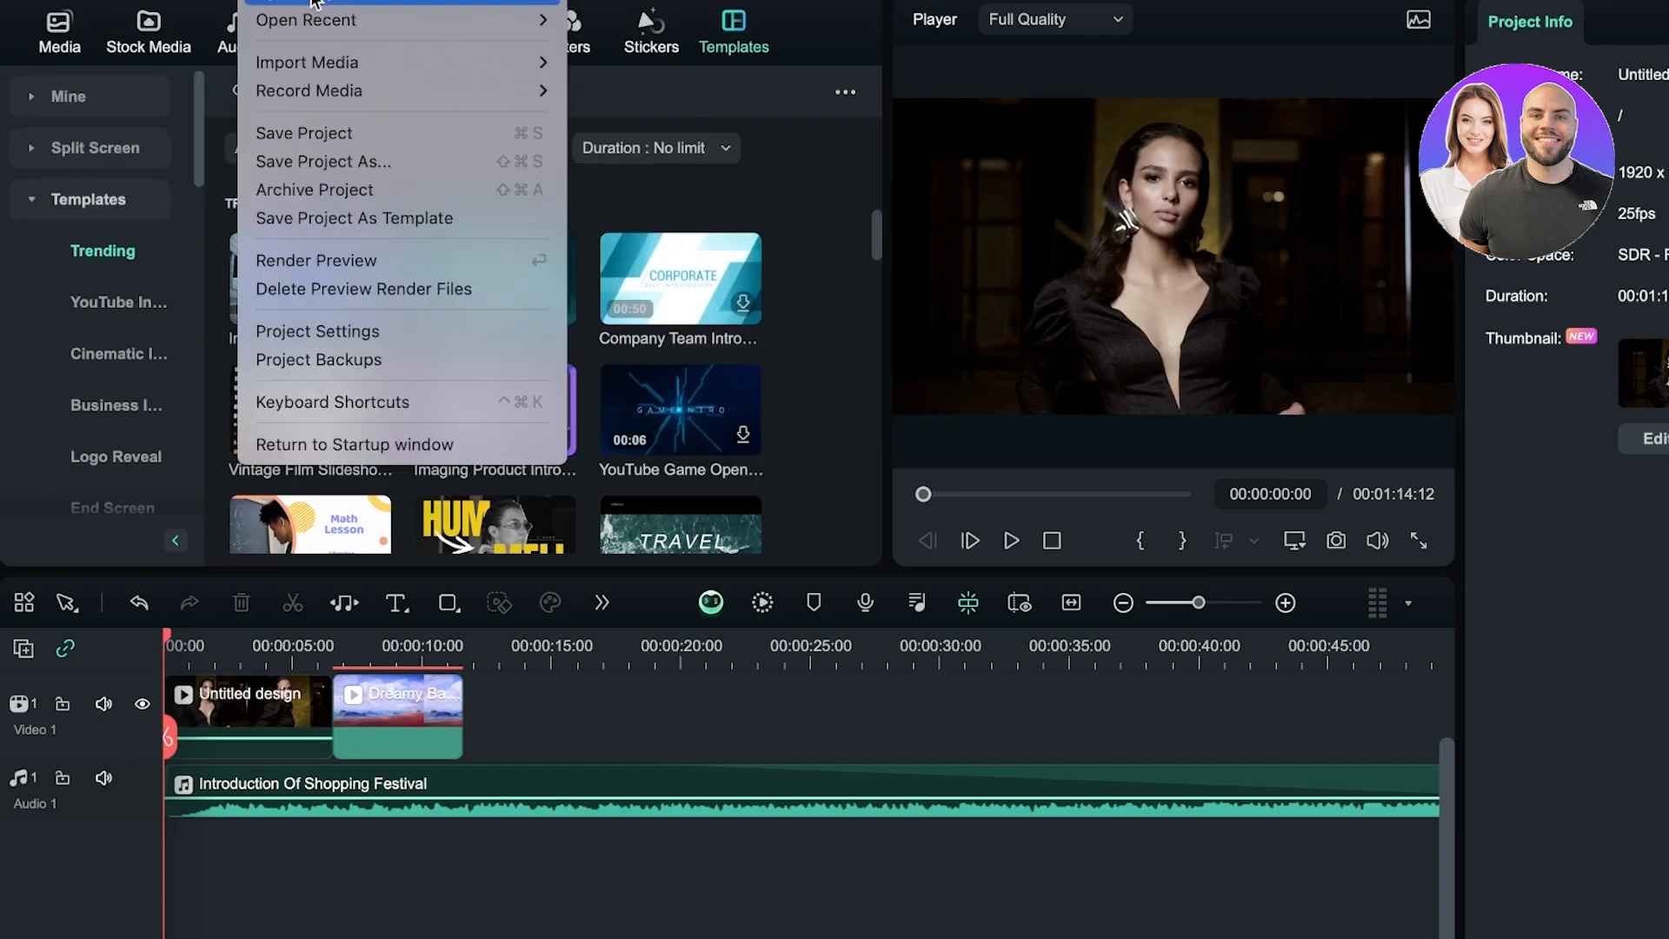
{"action": "left_click", "coordinate": [177, 658]}
{"action": "scroll", "coordinate": [121, 348], "scroll_direction": "down", "scroll_amount": 8}
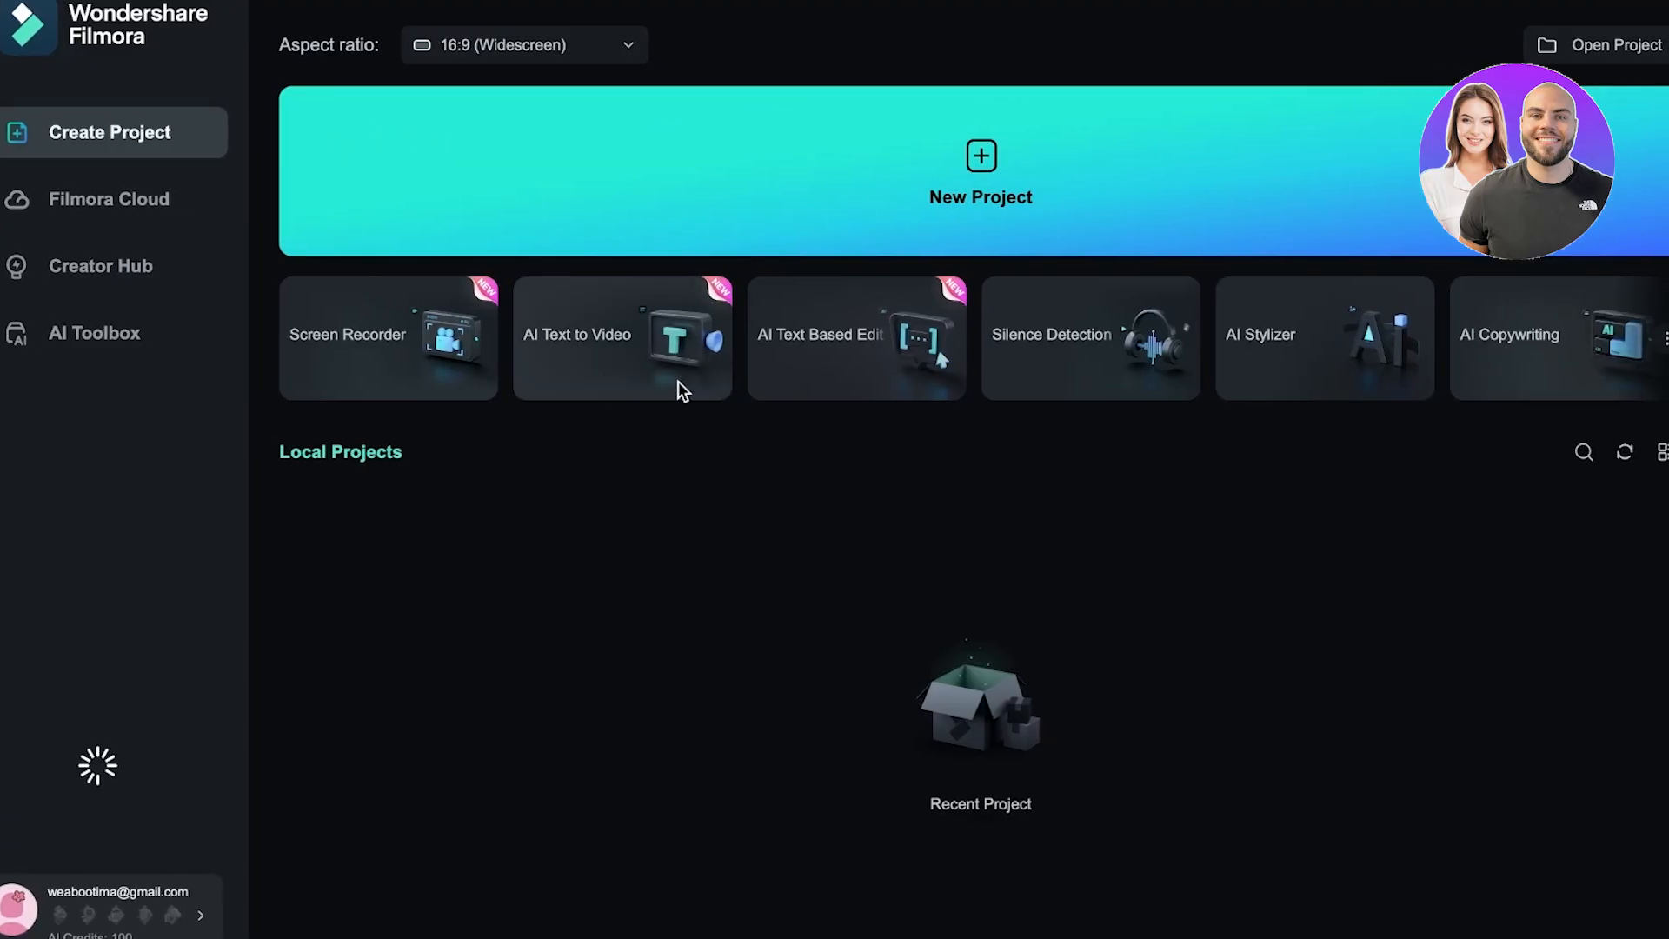
{"action": "left_click", "coordinate": [120, 361]}
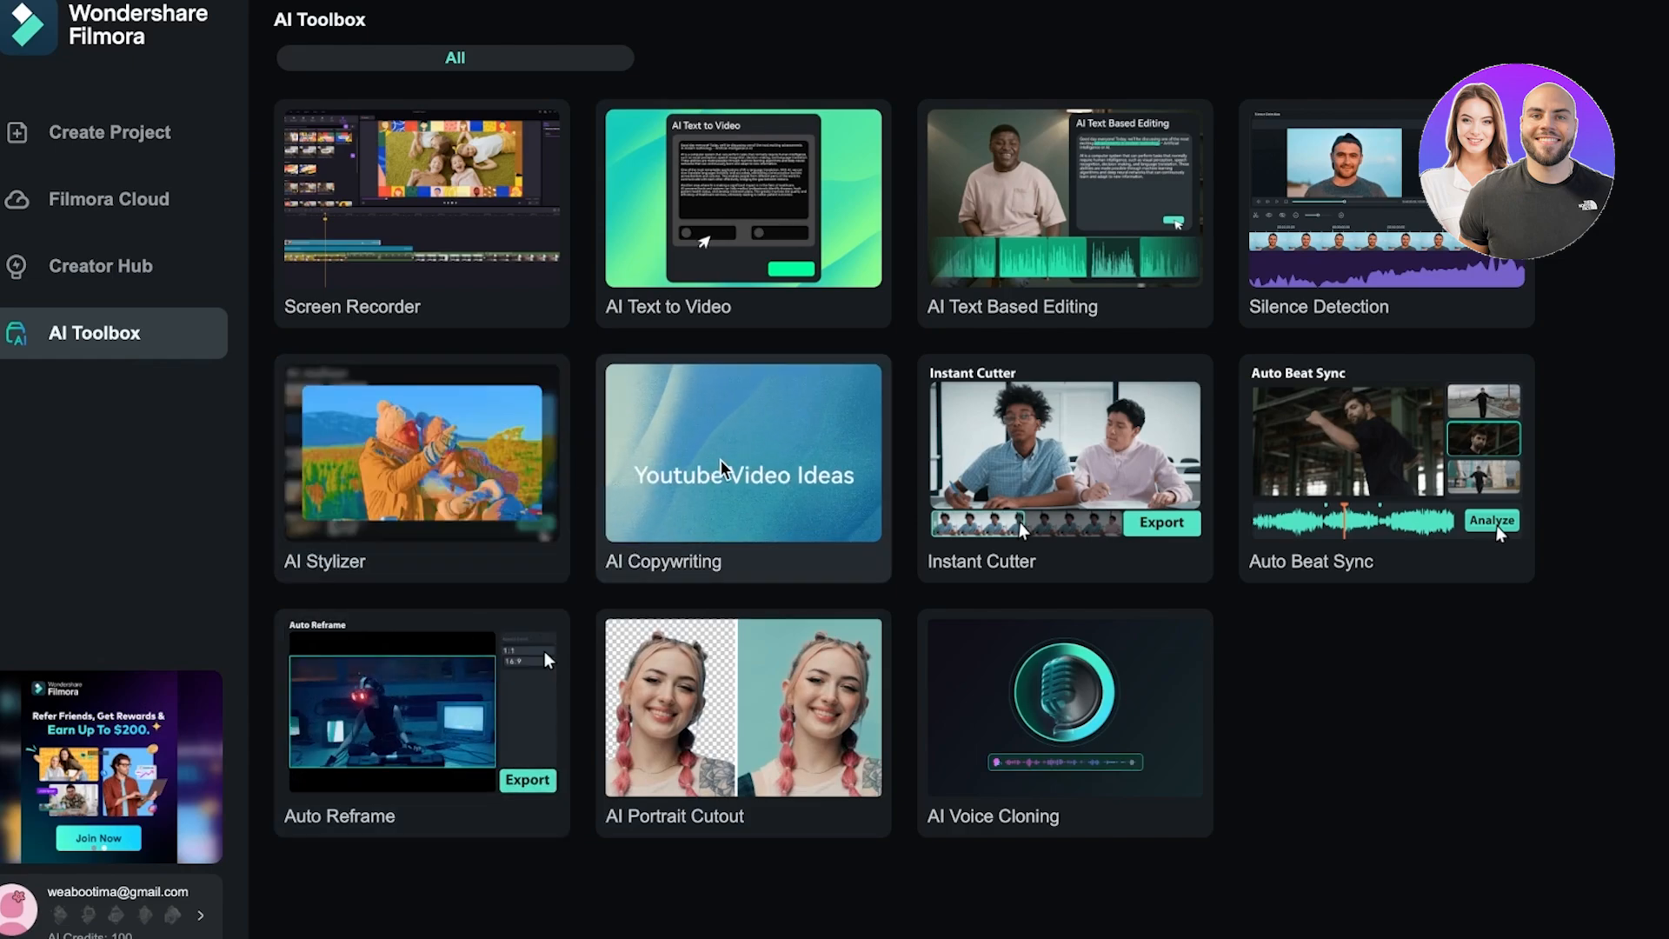
Open AI Text to Video, enter "a cat walking in a kitchen" as the video text and try to generate the video.
{"action": "left_click", "coordinate": [776, 250]}
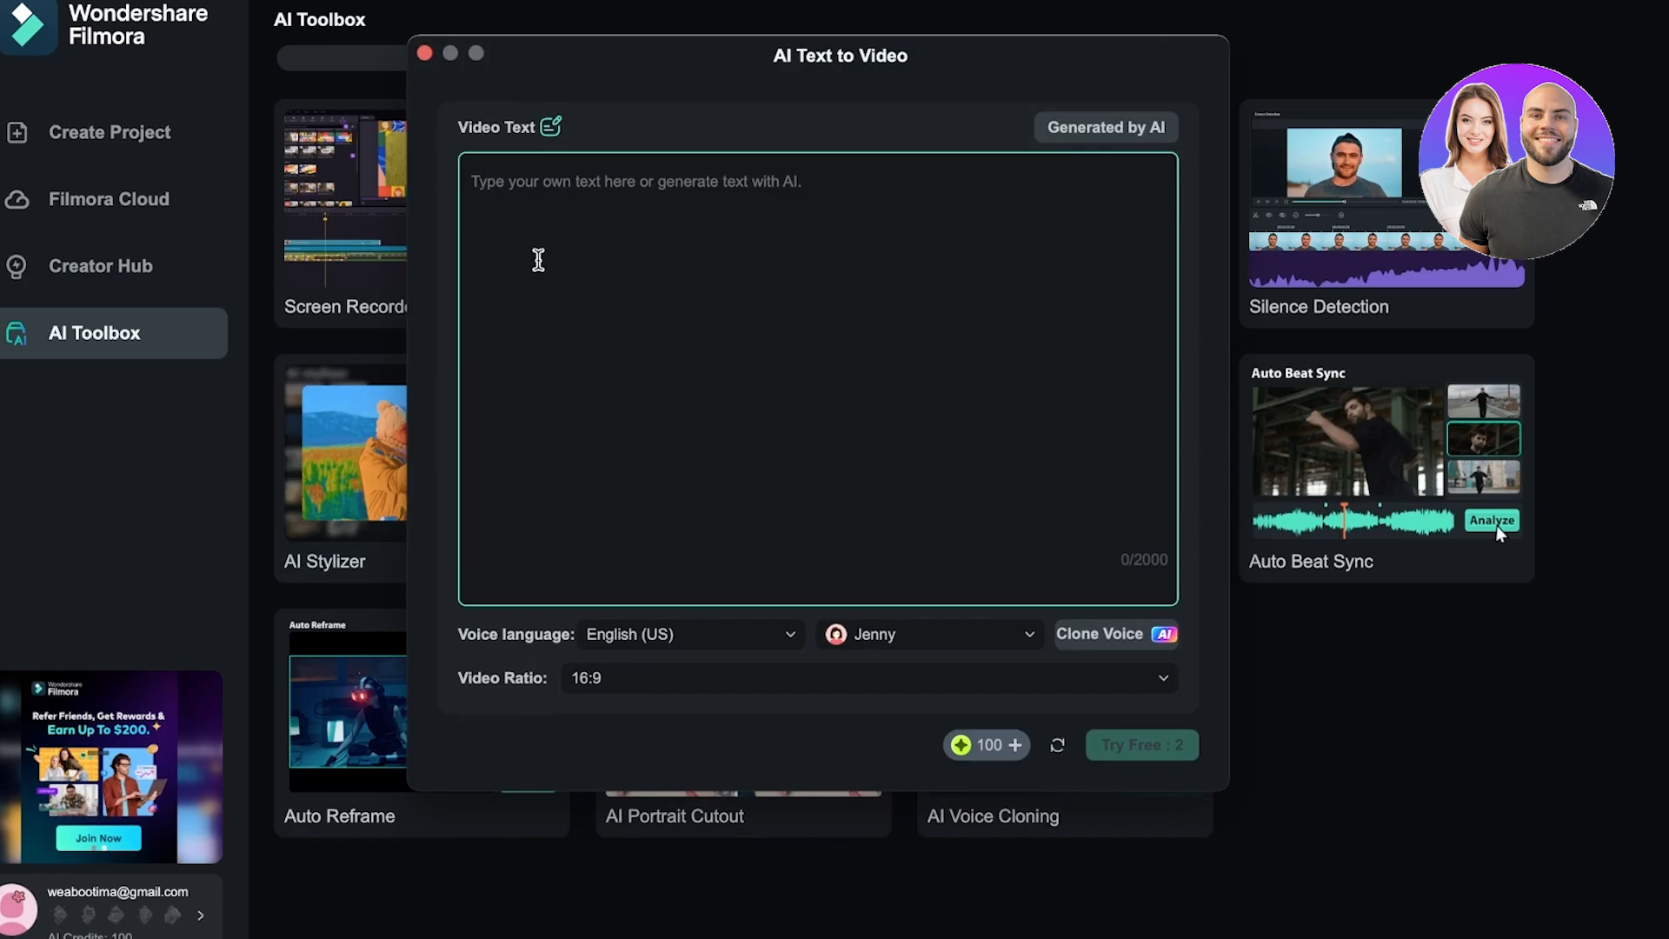
{"action": "type", "text": "a"}
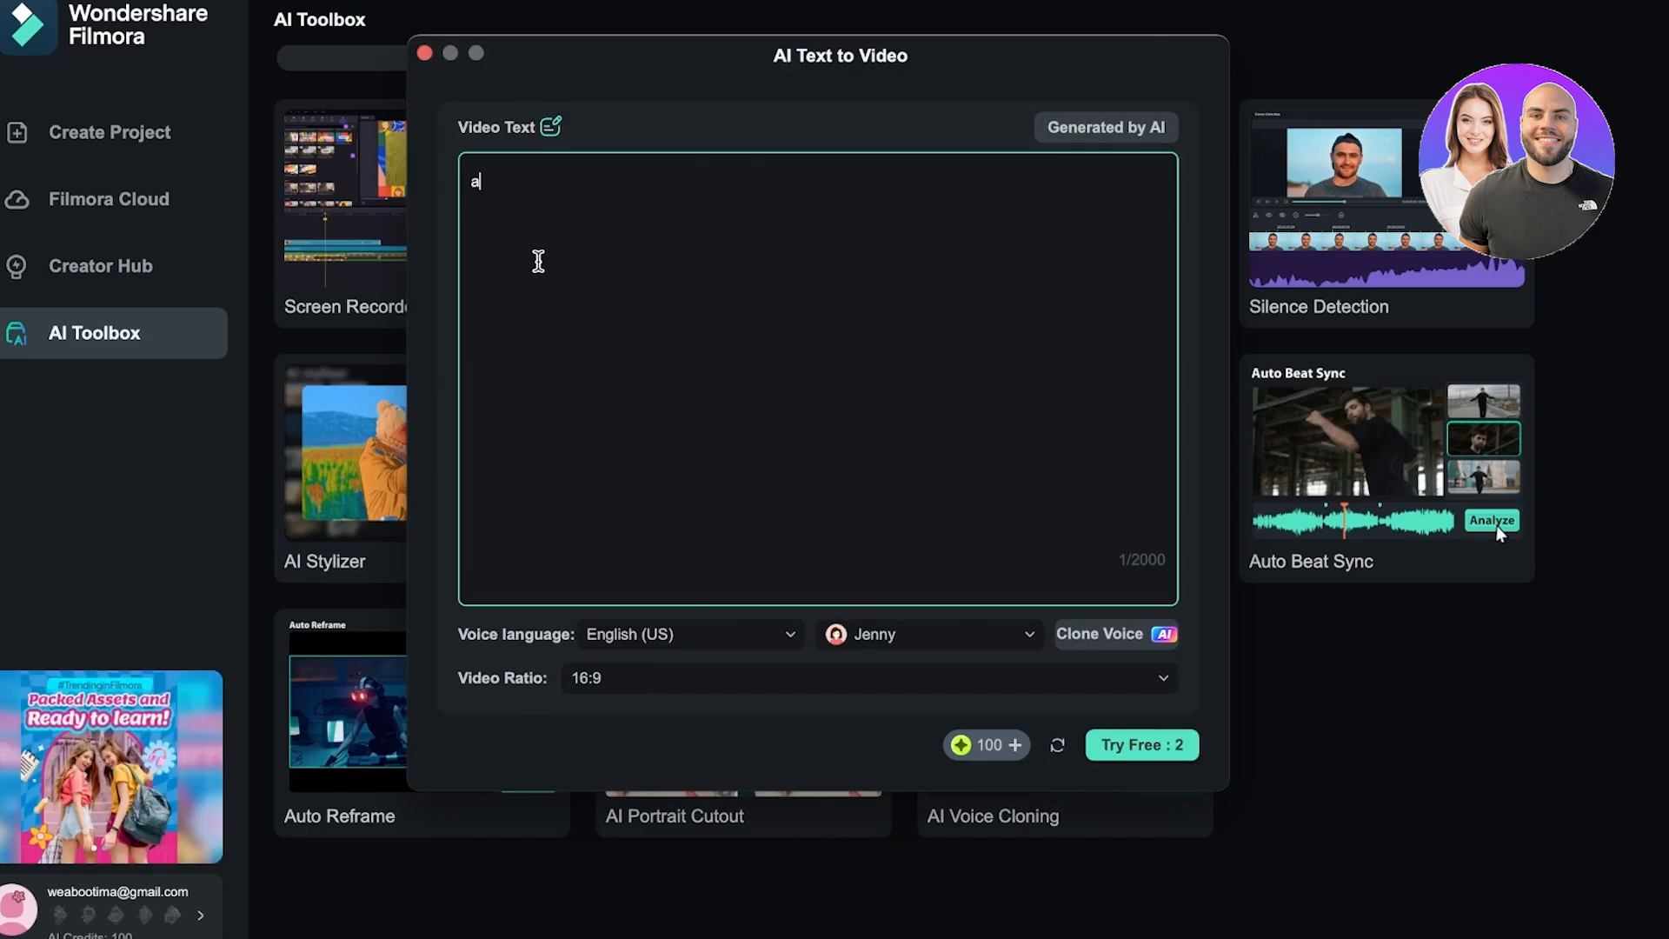
{"action": "type", "text": " cat walk"}
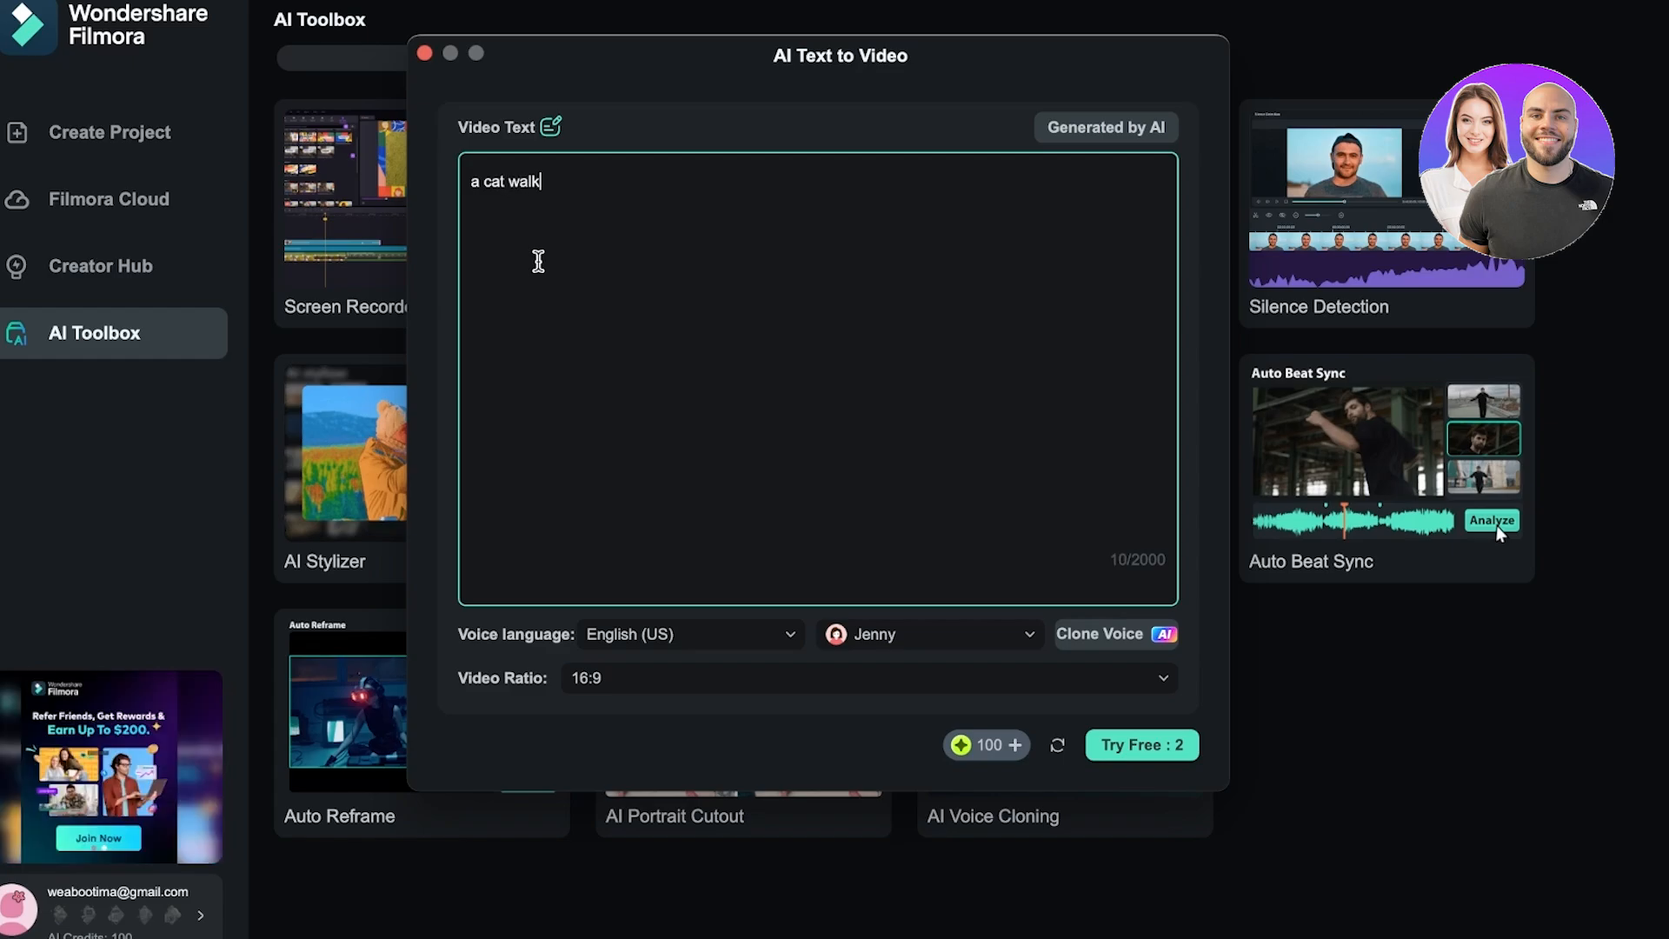
{"action": "type", "text": "ing in a kitch"}
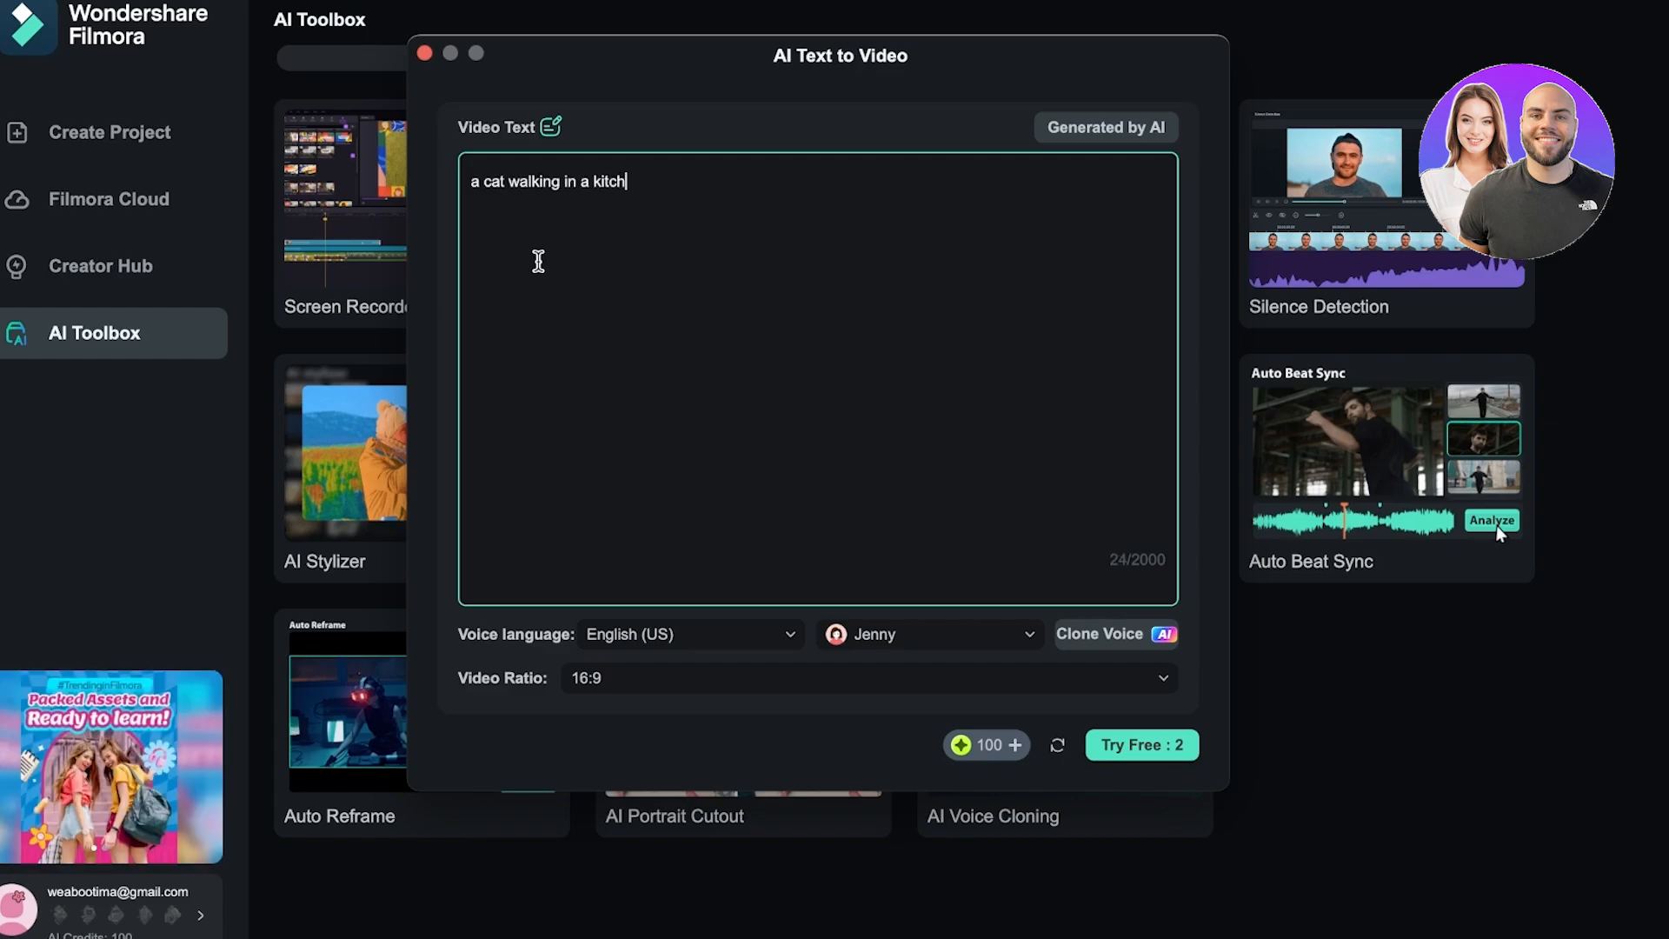
{"action": "type", "text": "en"}
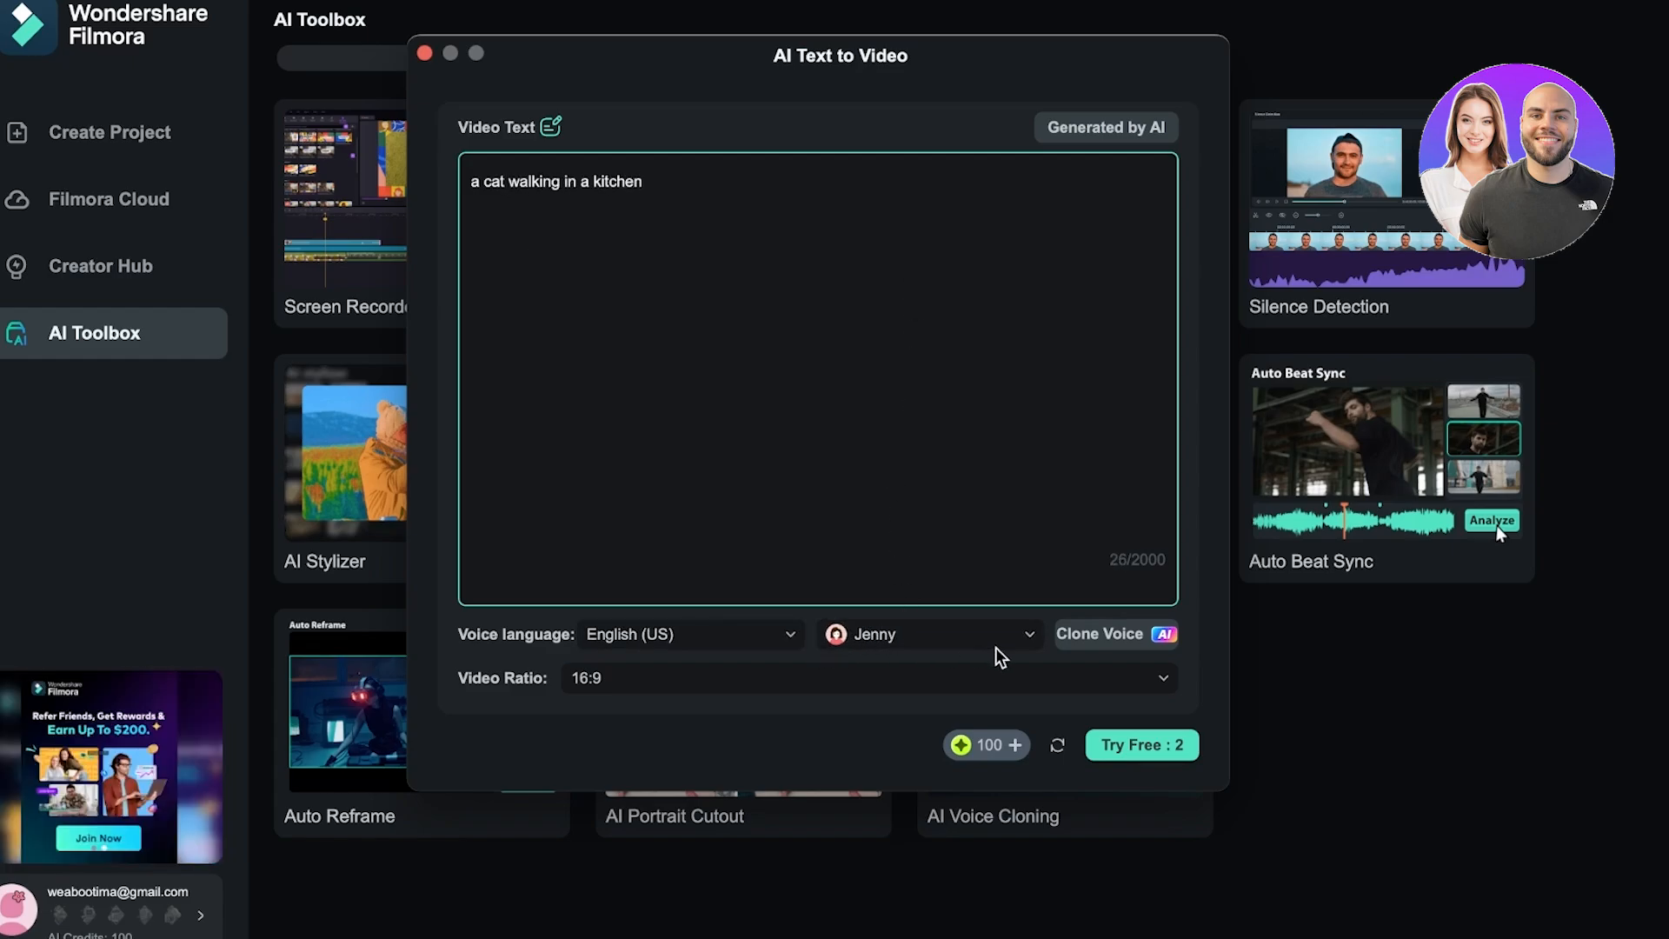
{"action": "left_click", "coordinate": [1124, 752]}
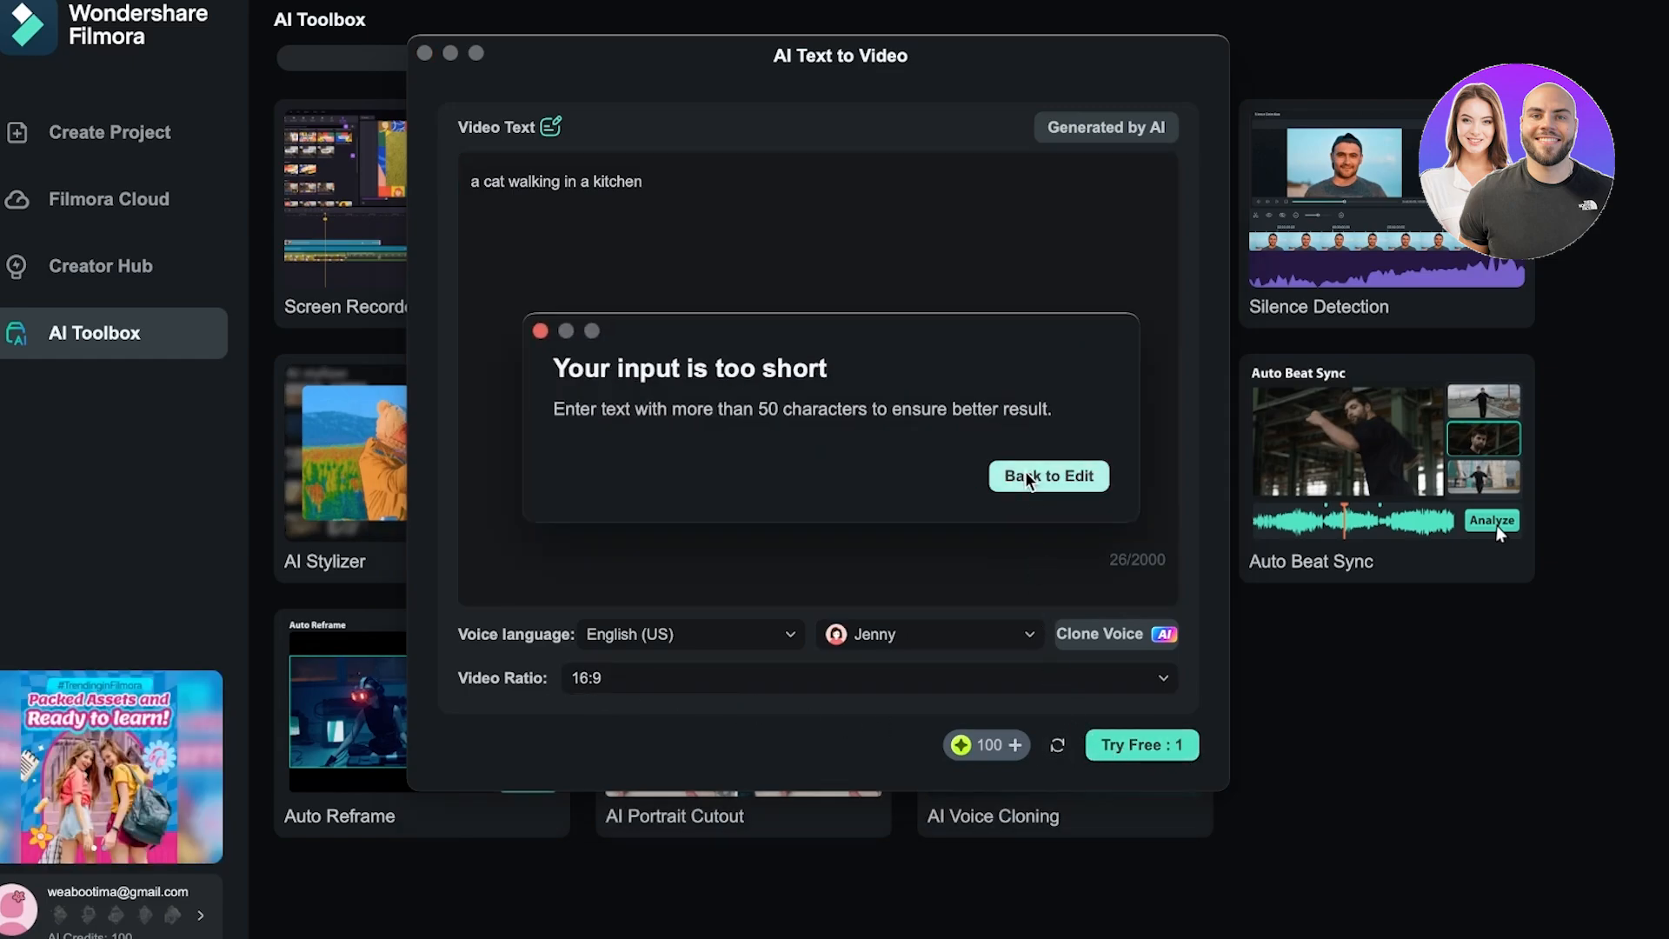
{"action": "left_click", "coordinate": [1028, 480]}
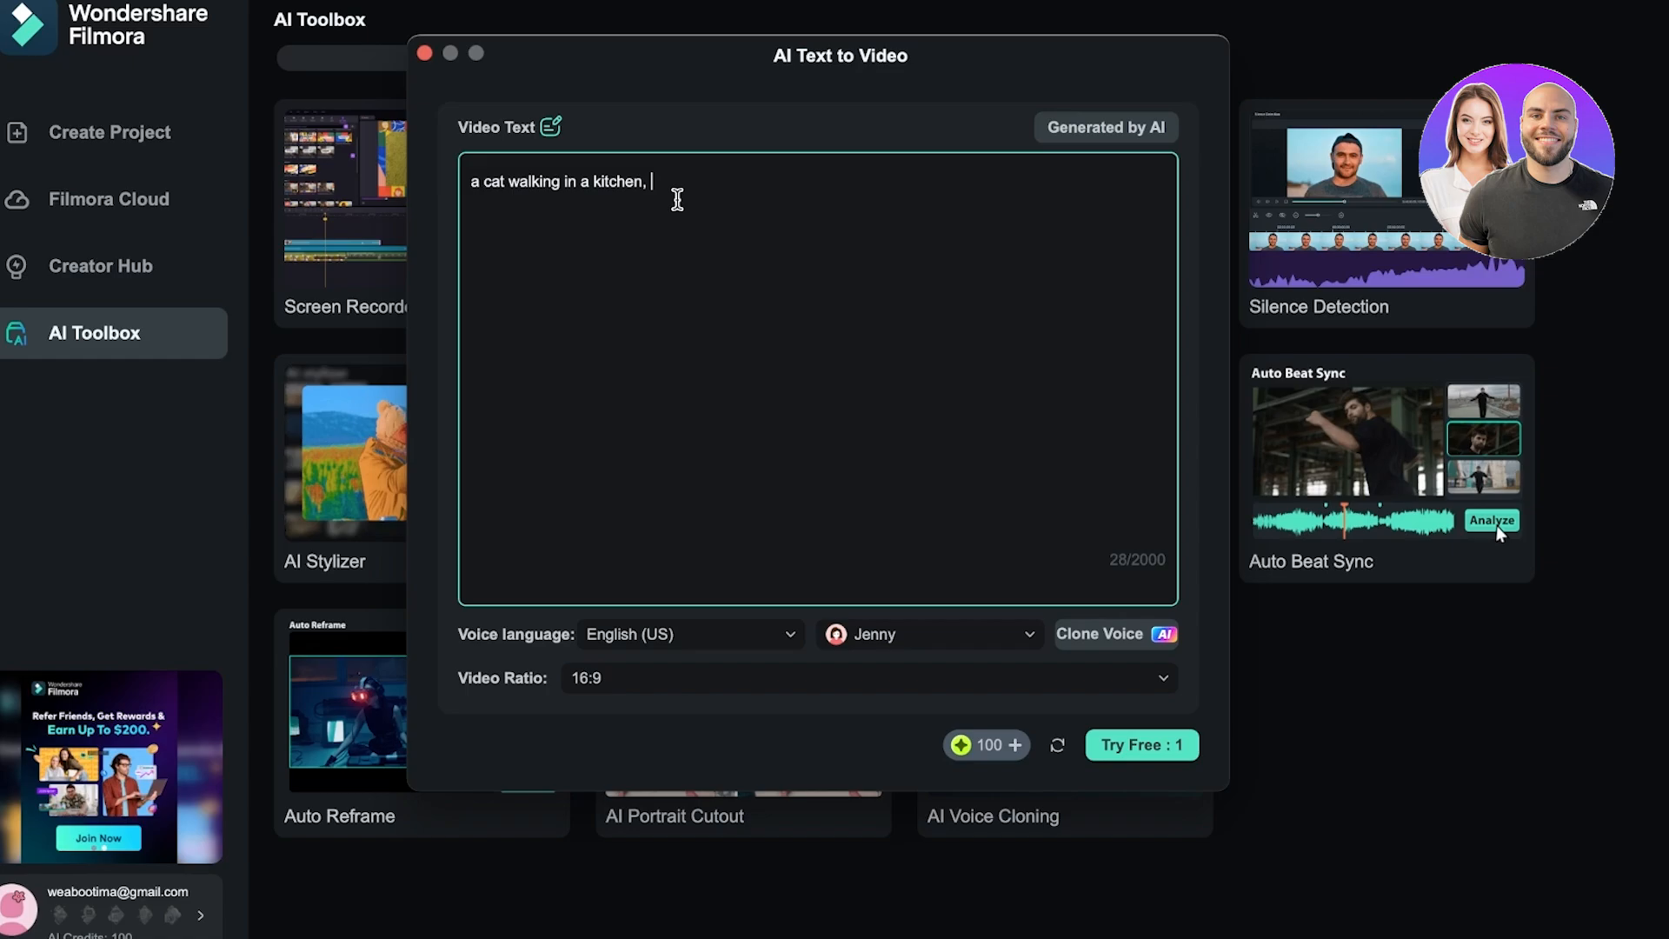
Extend the video text with ", there should be a box of cereal that it knocks off the counter. the cat should be white furrry" and generate the video.
{"action": "type", "text": ", there shoul"}
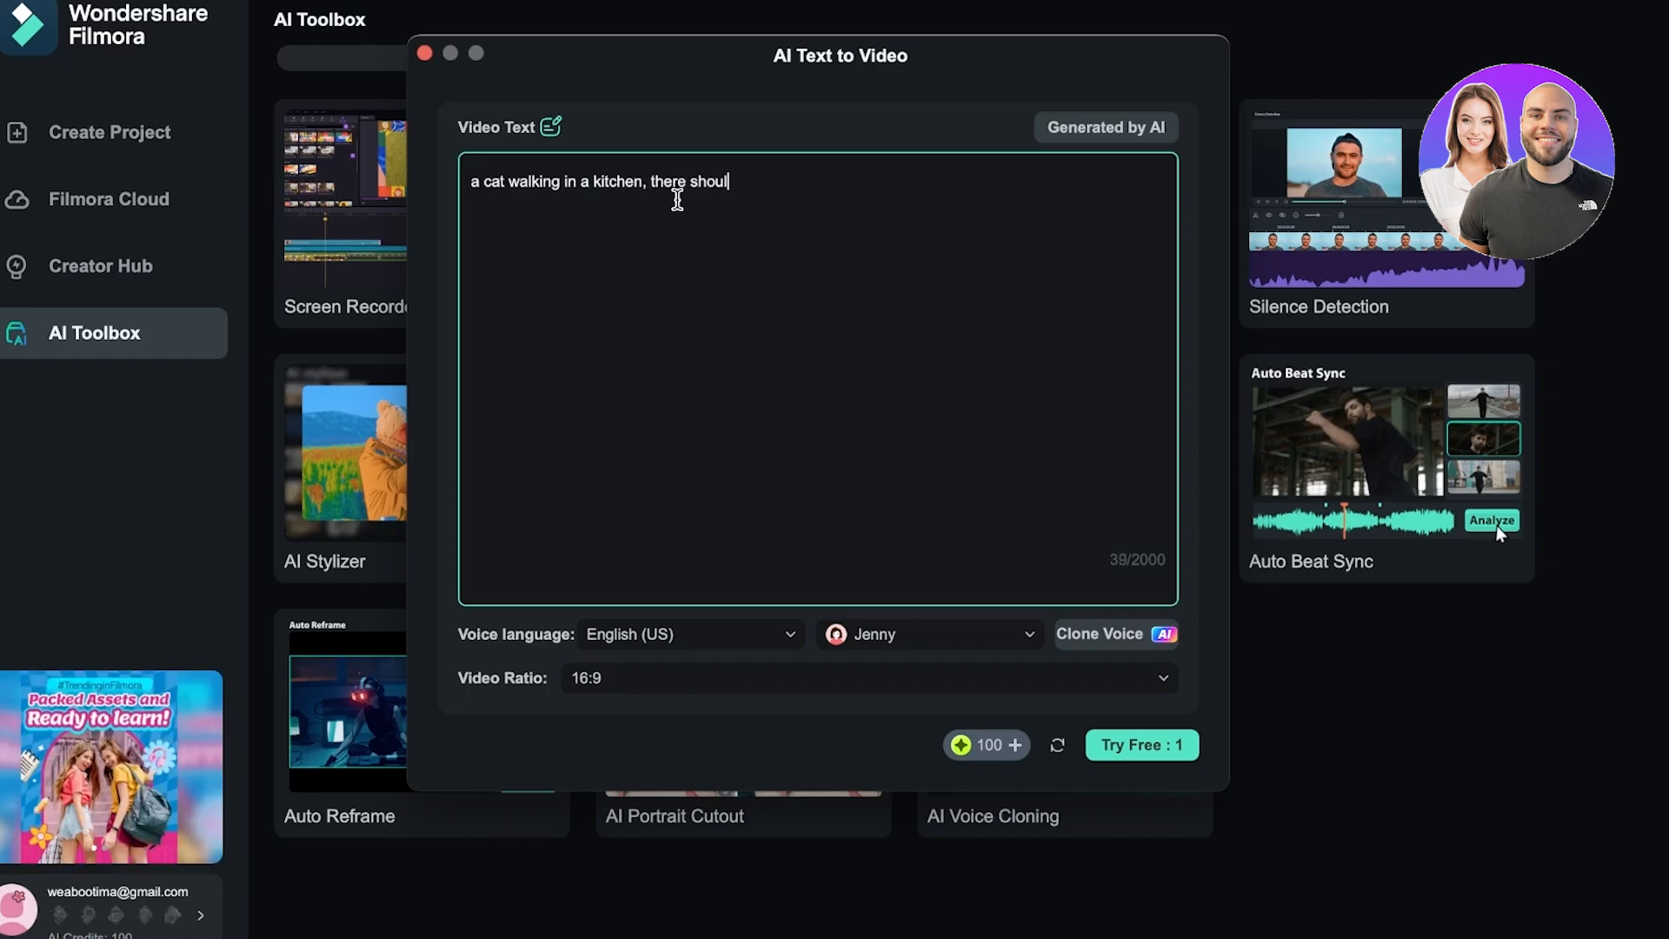
{"action": "type", "text": "d  be a b"}
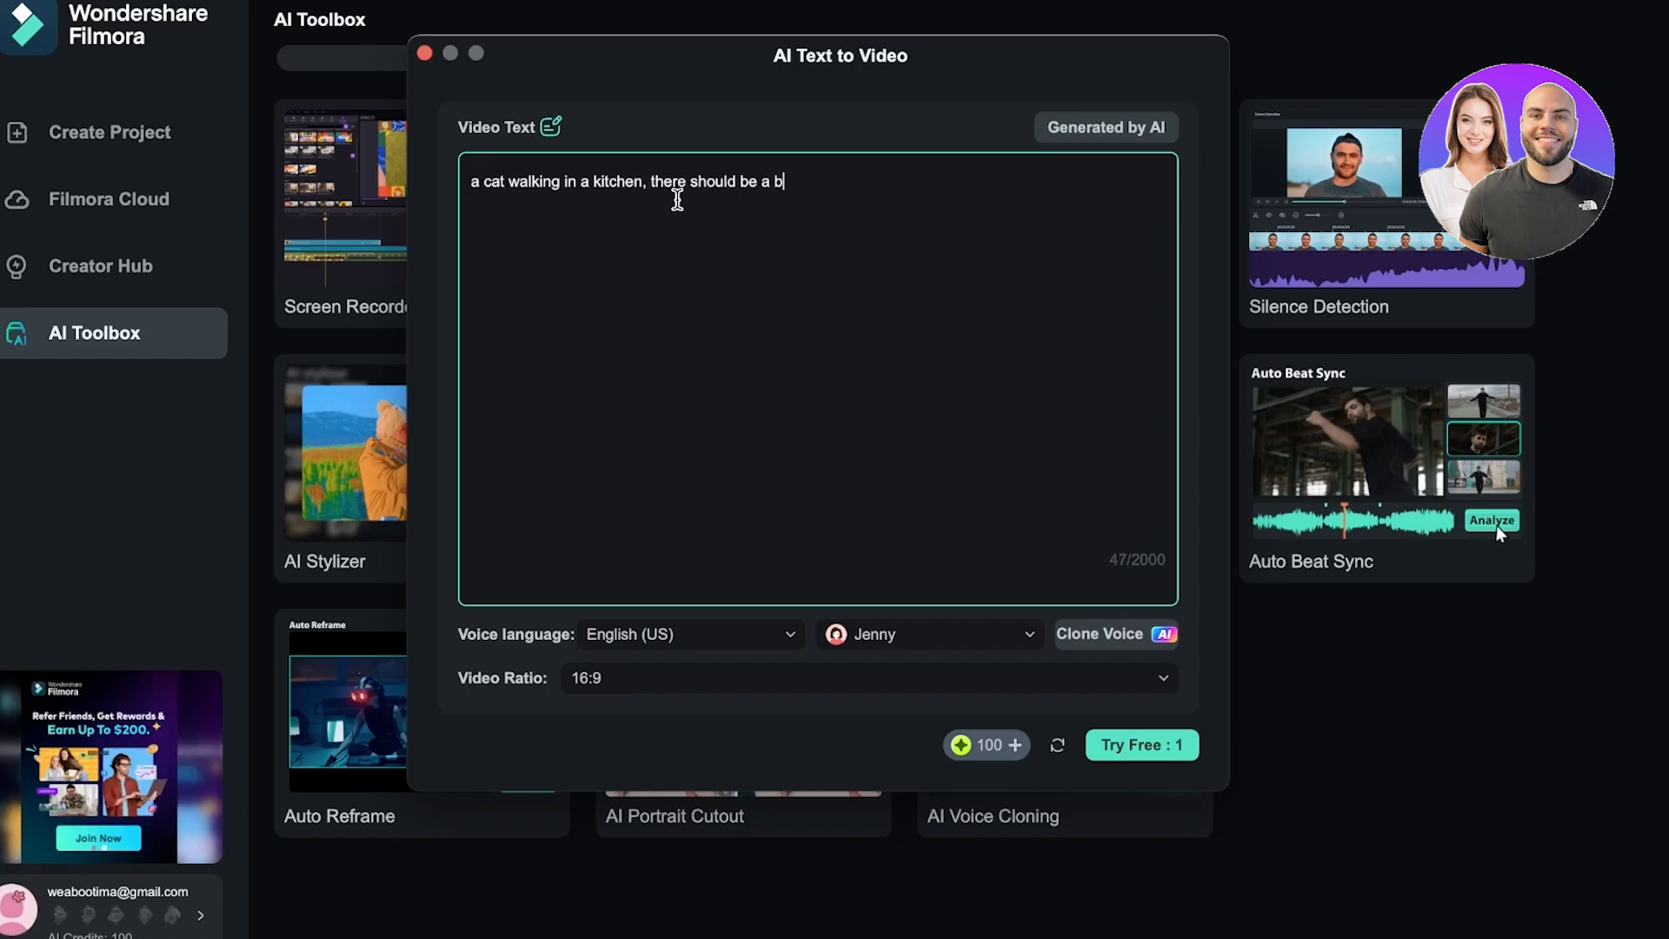
{"action": "type", "text": "ox of c"}
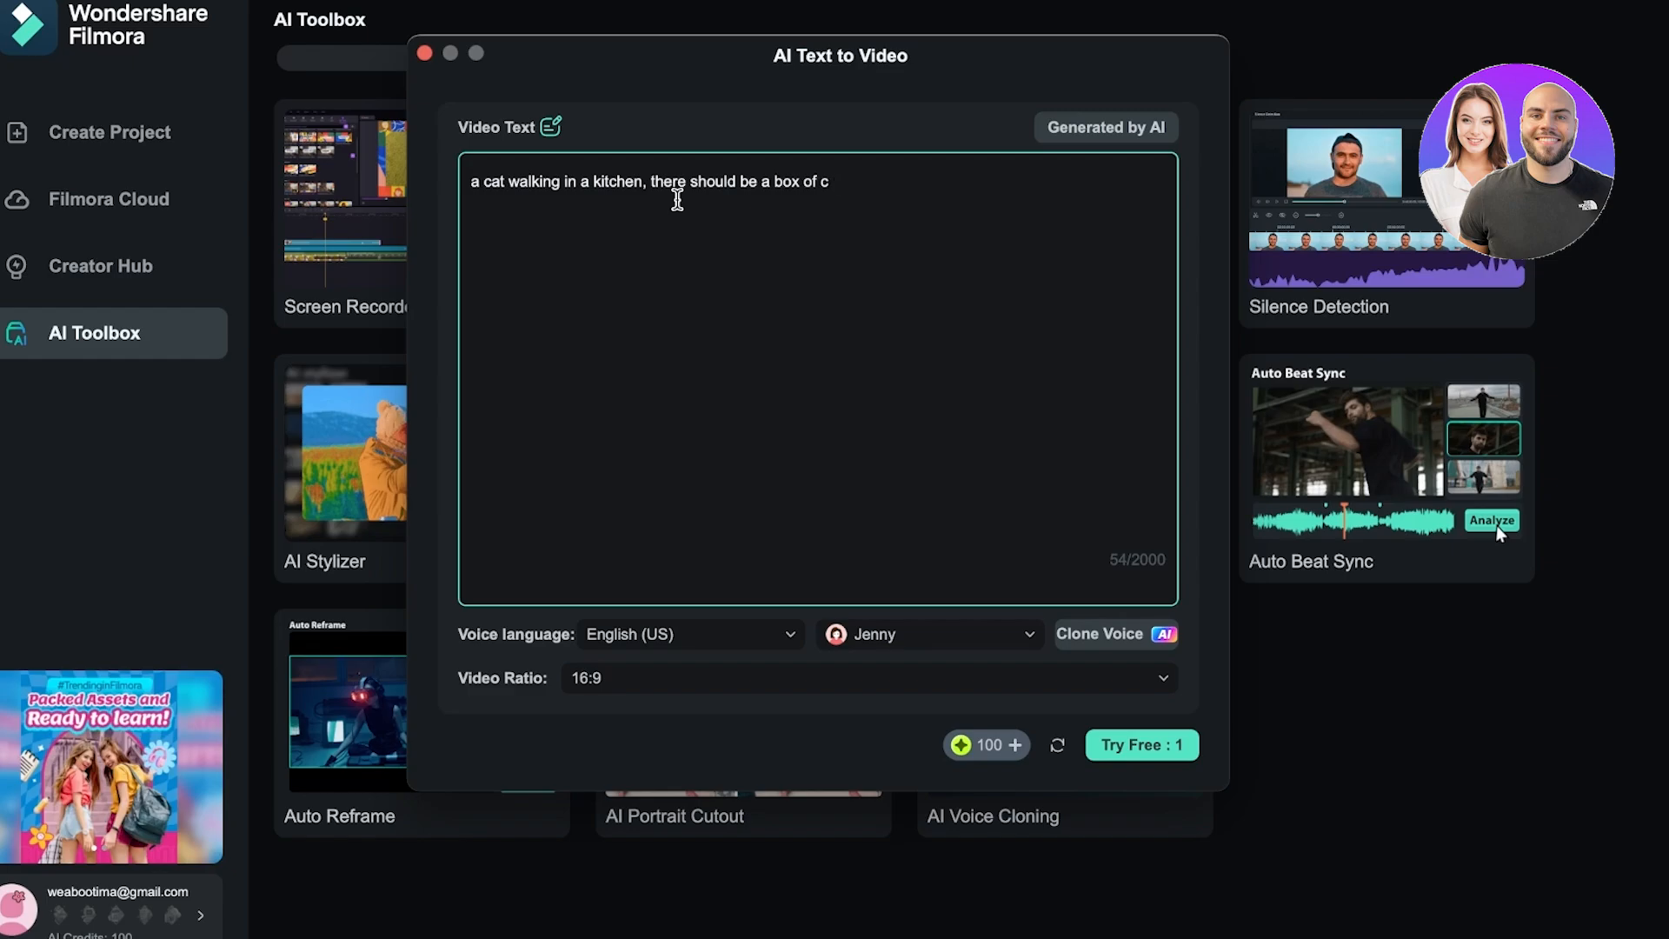
{"action": "type", "text": "ereal that it kn"}
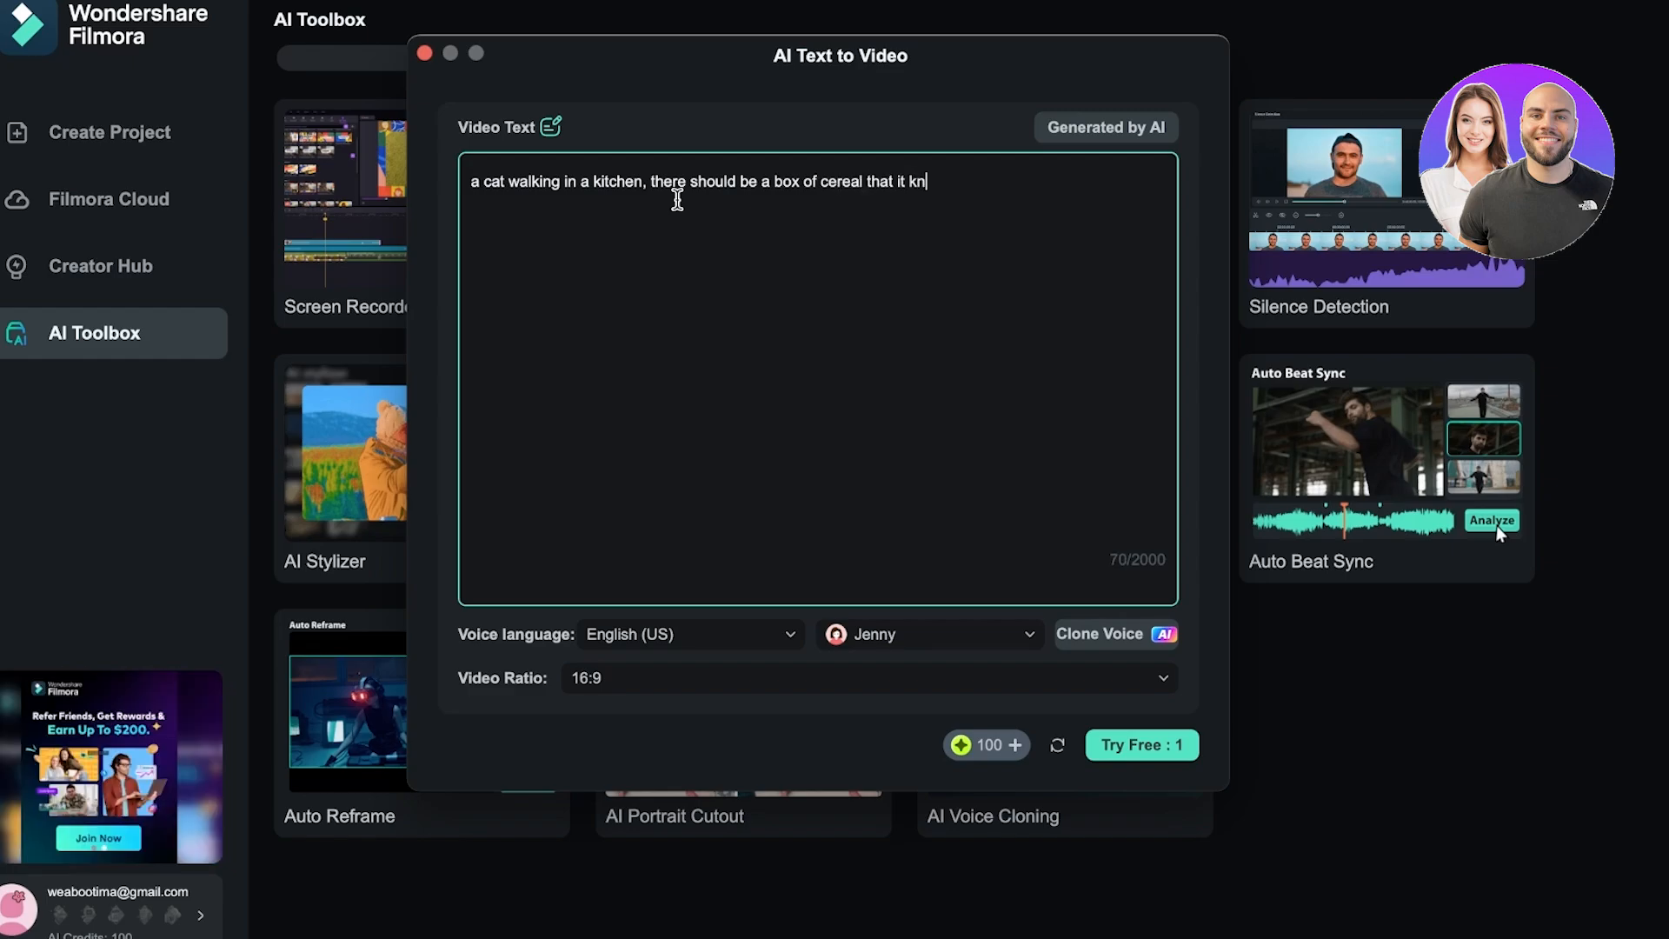
{"action": "type", "text": "ocks off the "}
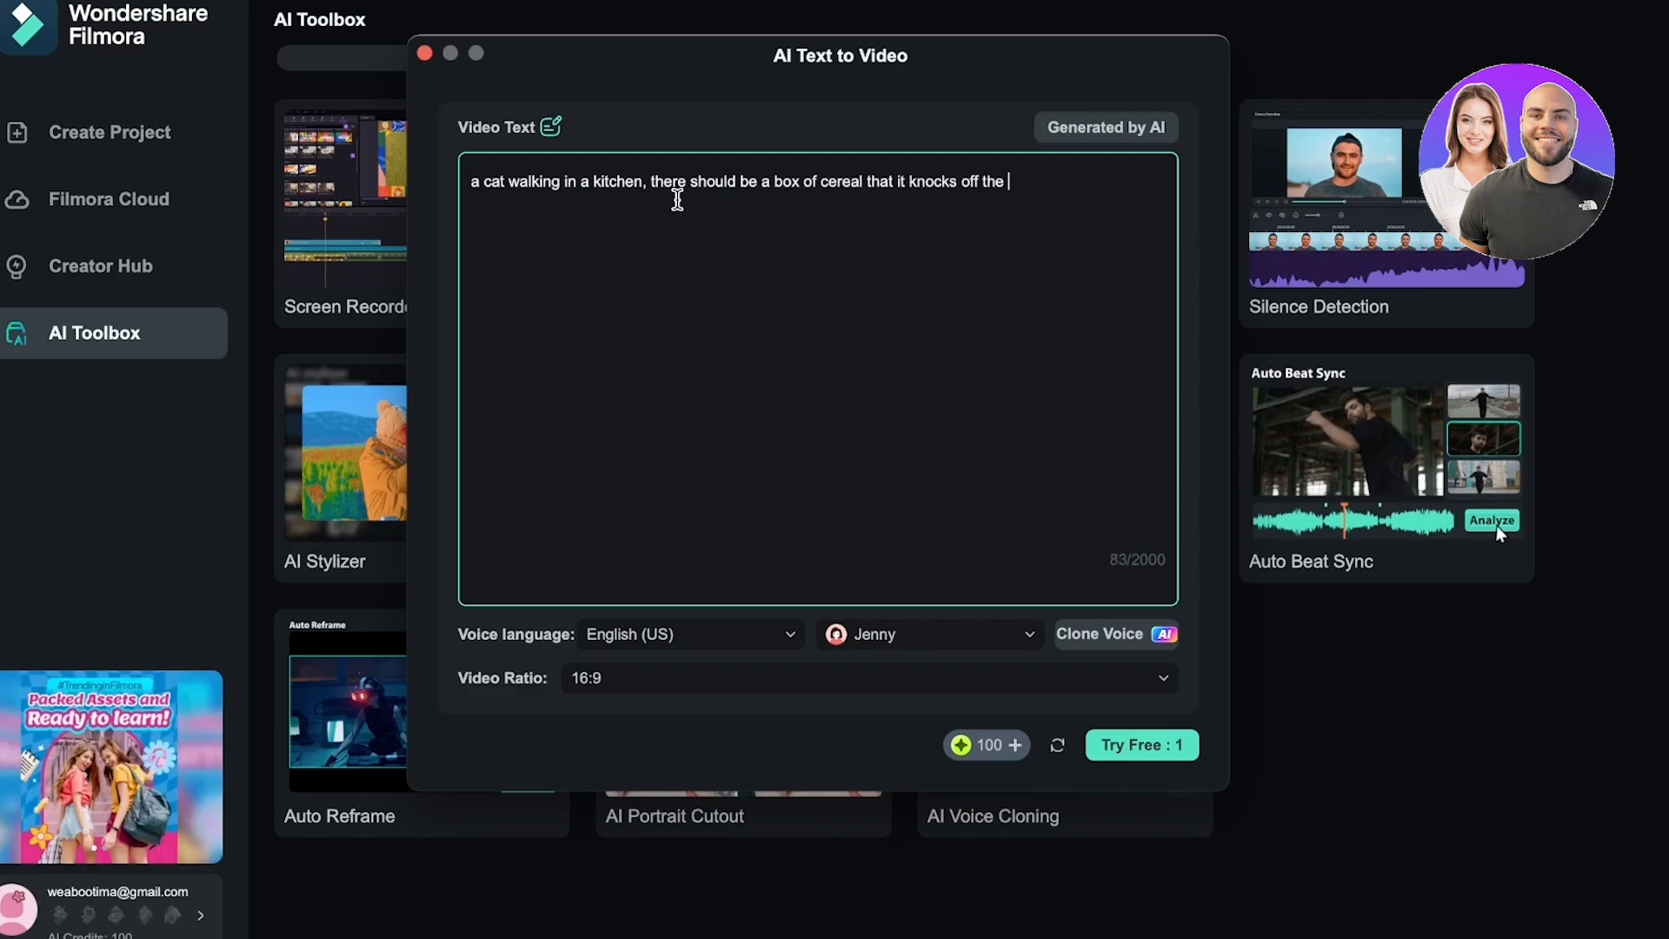
{"action": "type", "text": "counter. the cat shoul"}
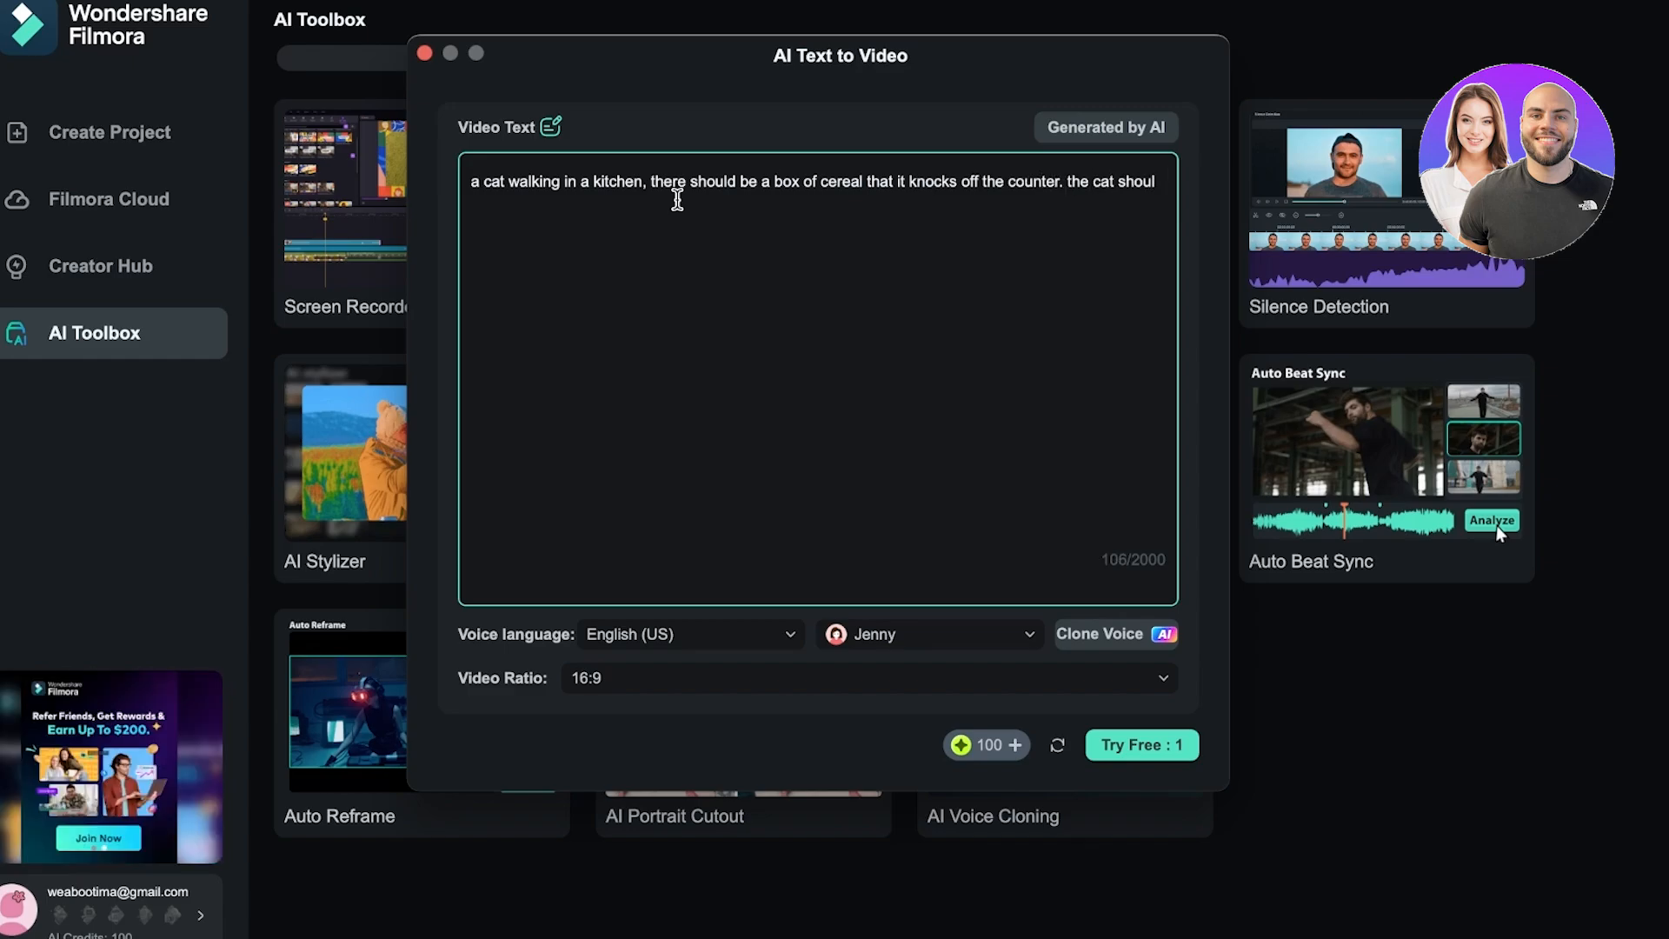
{"action": "type", "text": "d be wh"}
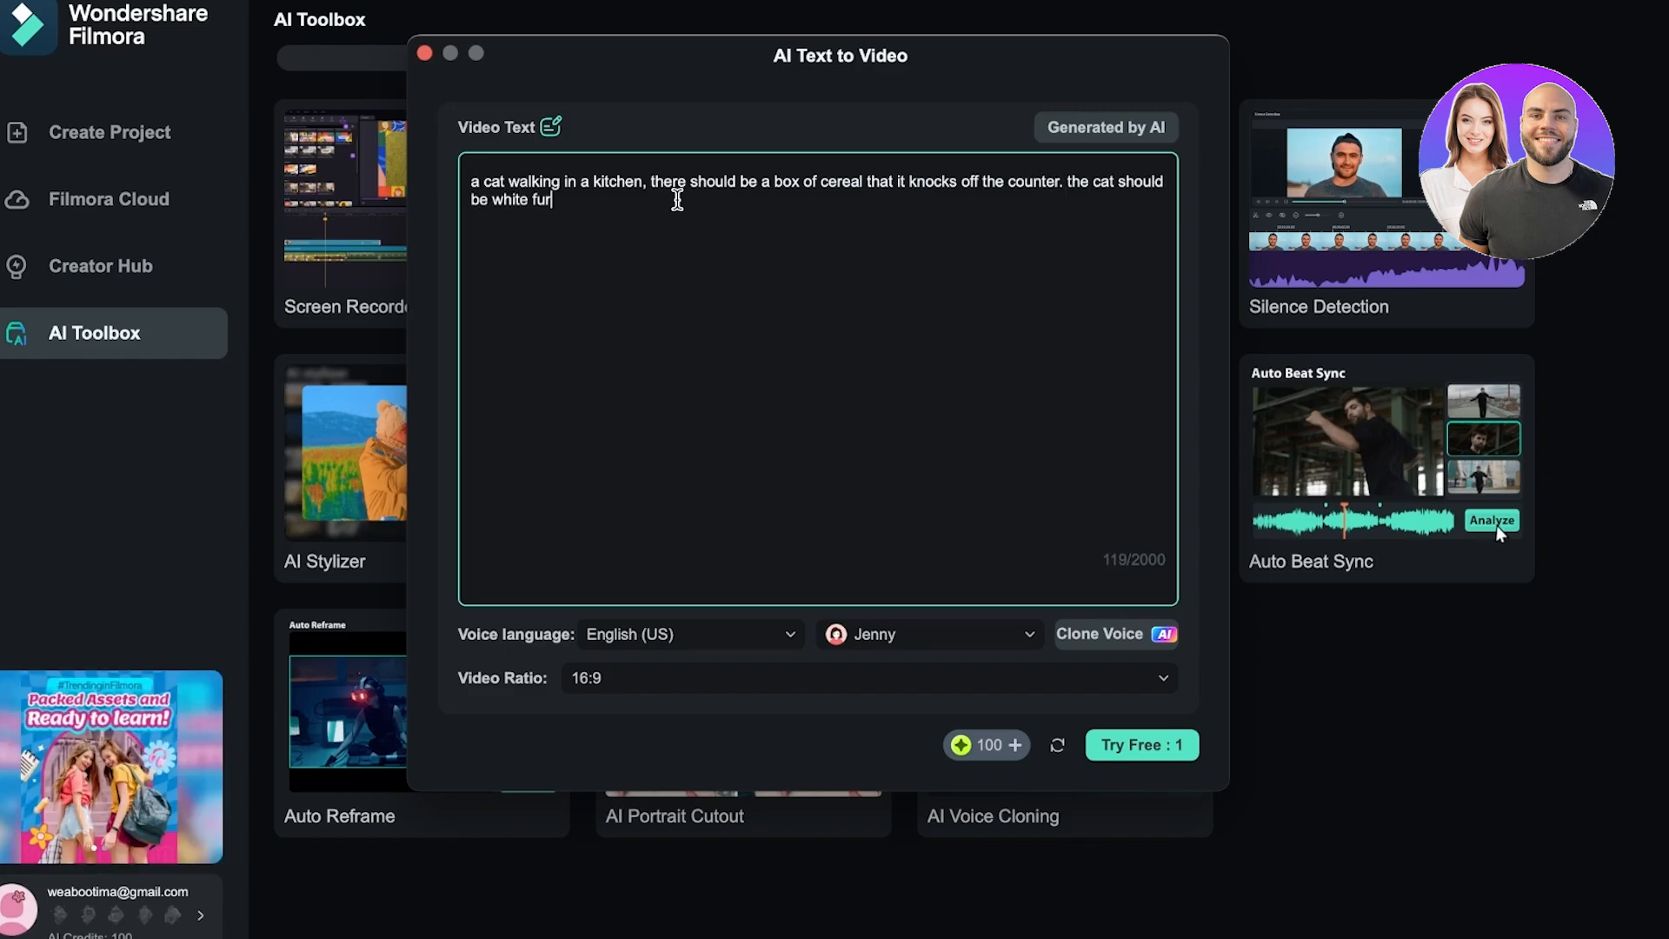
{"action": "type", "text": "ite furrry"}
{"action": "left_click", "coordinate": [1188, 748]}
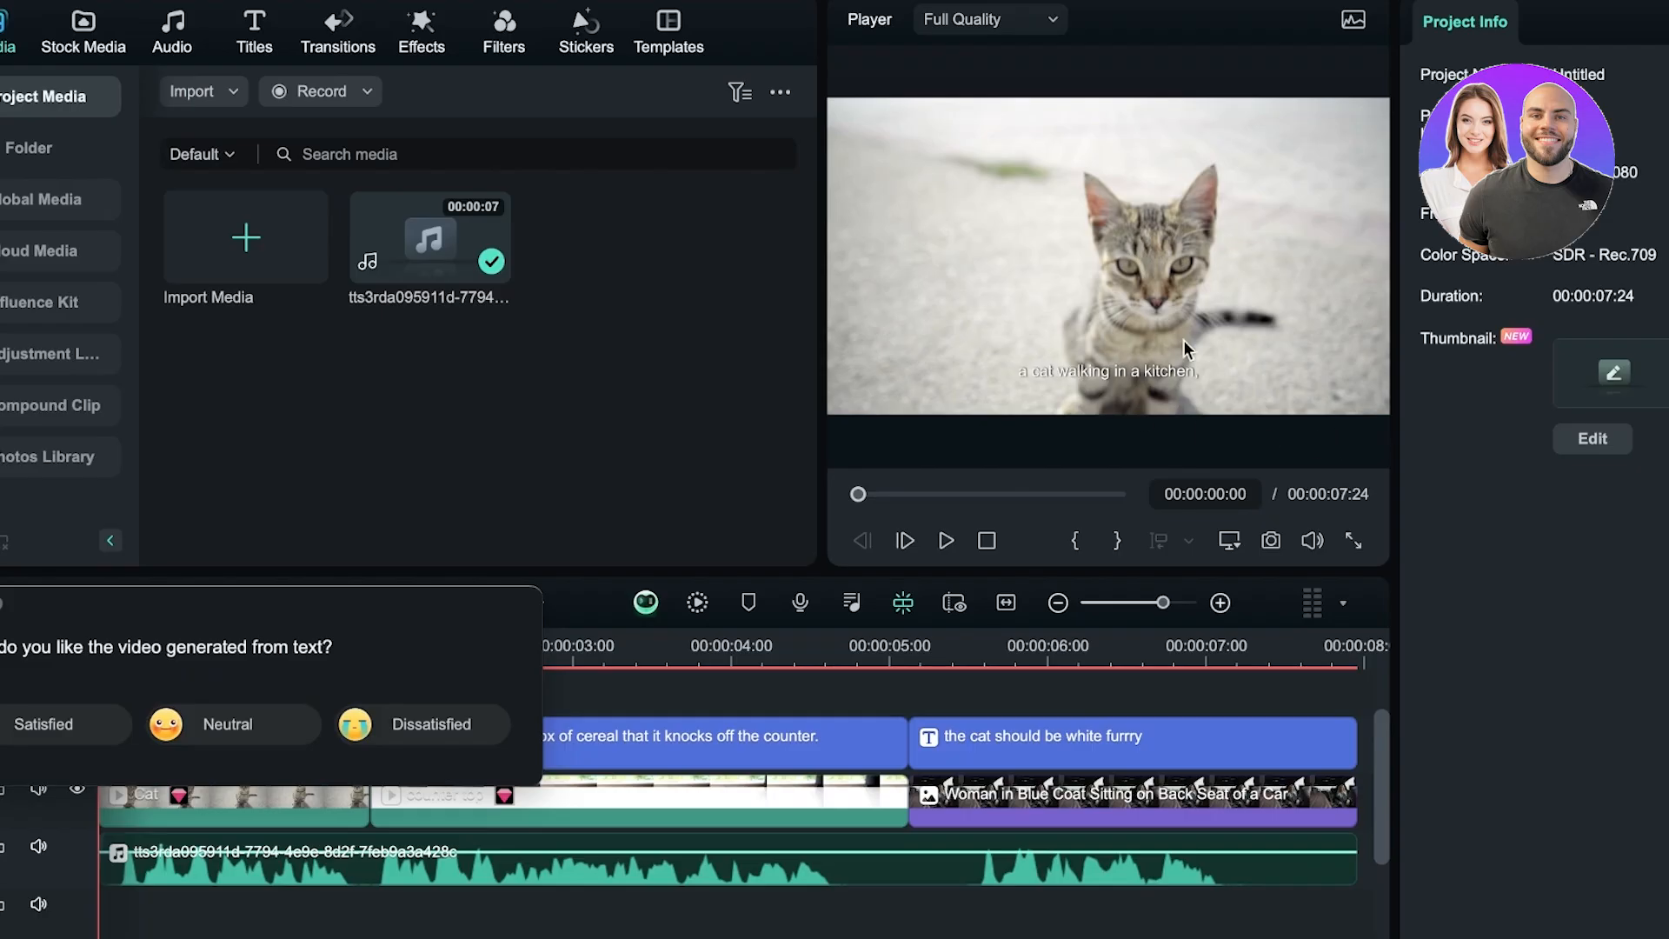
Play the generated video and return the playhead to the start of the timeline.
{"action": "left_click", "coordinate": [1183, 340]}
{"action": "left_click", "coordinate": [1012, 540]}
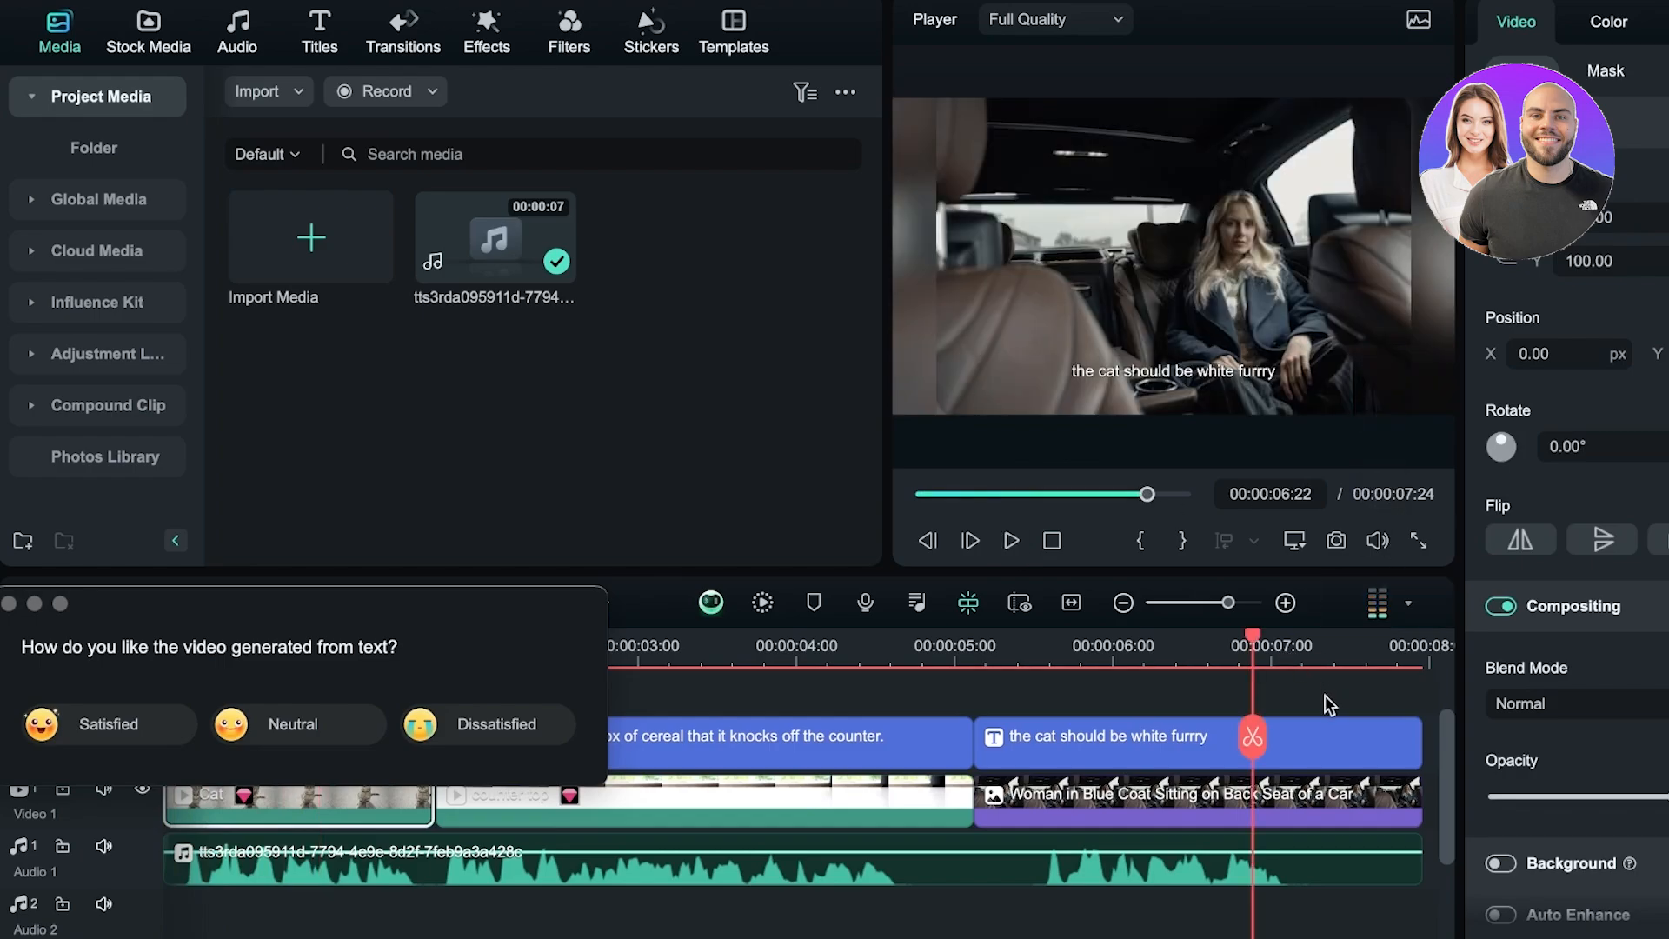
{"action": "left_click_drag", "start_coordinate": [1253, 739], "coordinate": [120, 672]}
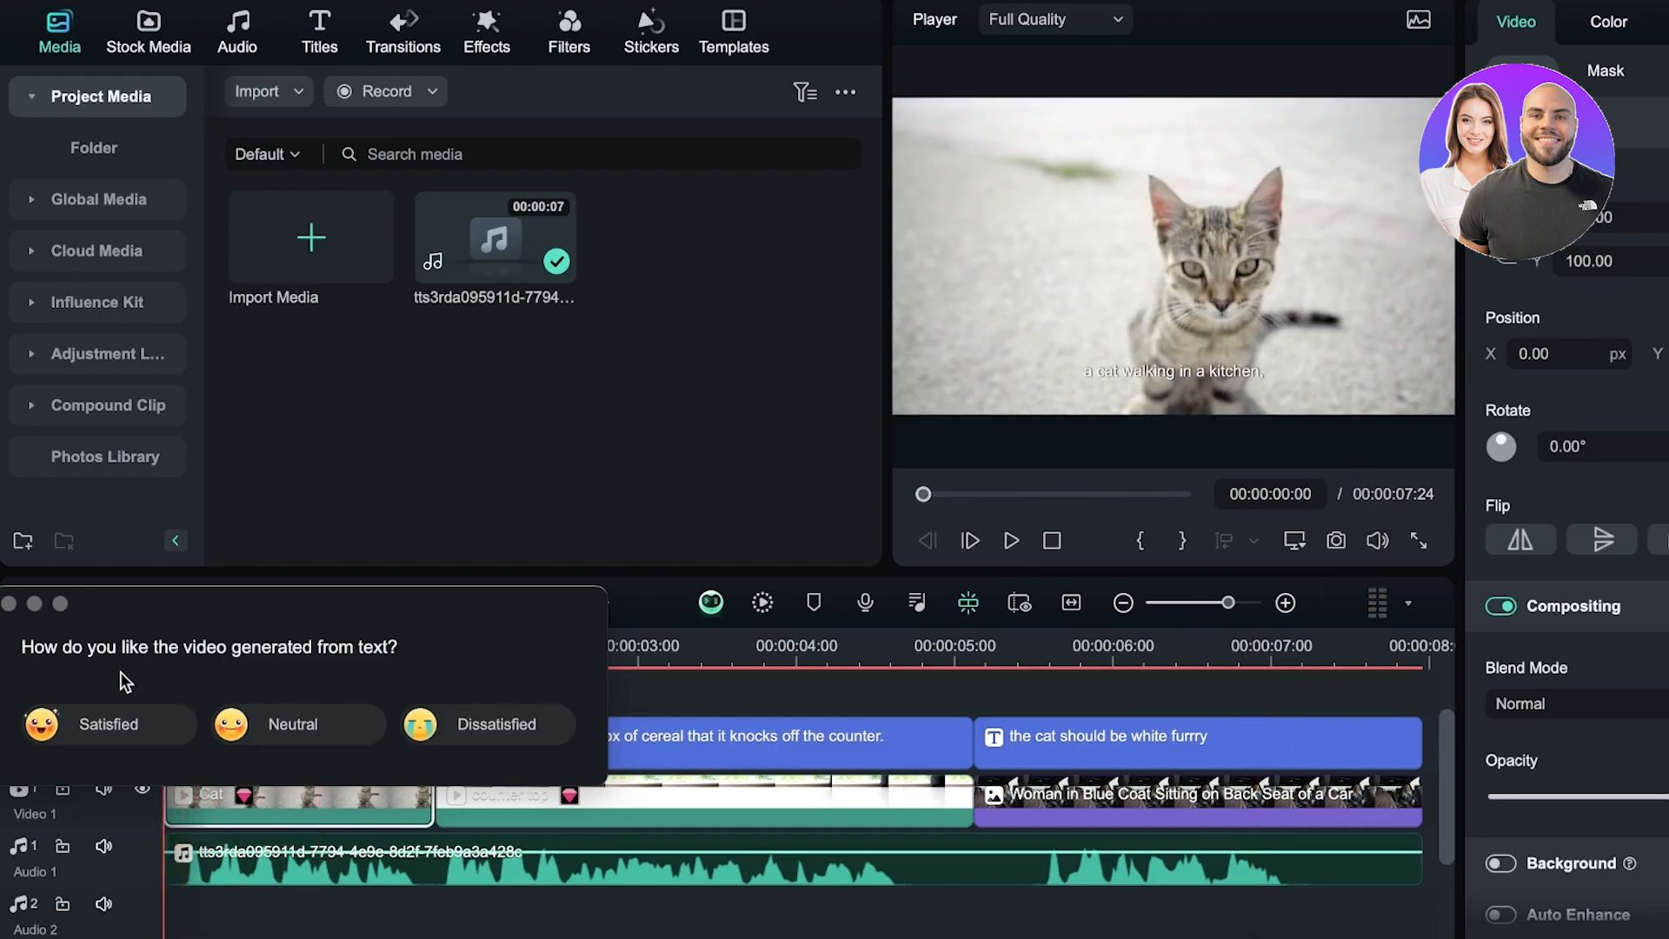
Rate the generated video as Dissatisfied and dismiss the feedback form without entering a comment.
{"action": "left_click", "coordinate": [443, 723]}
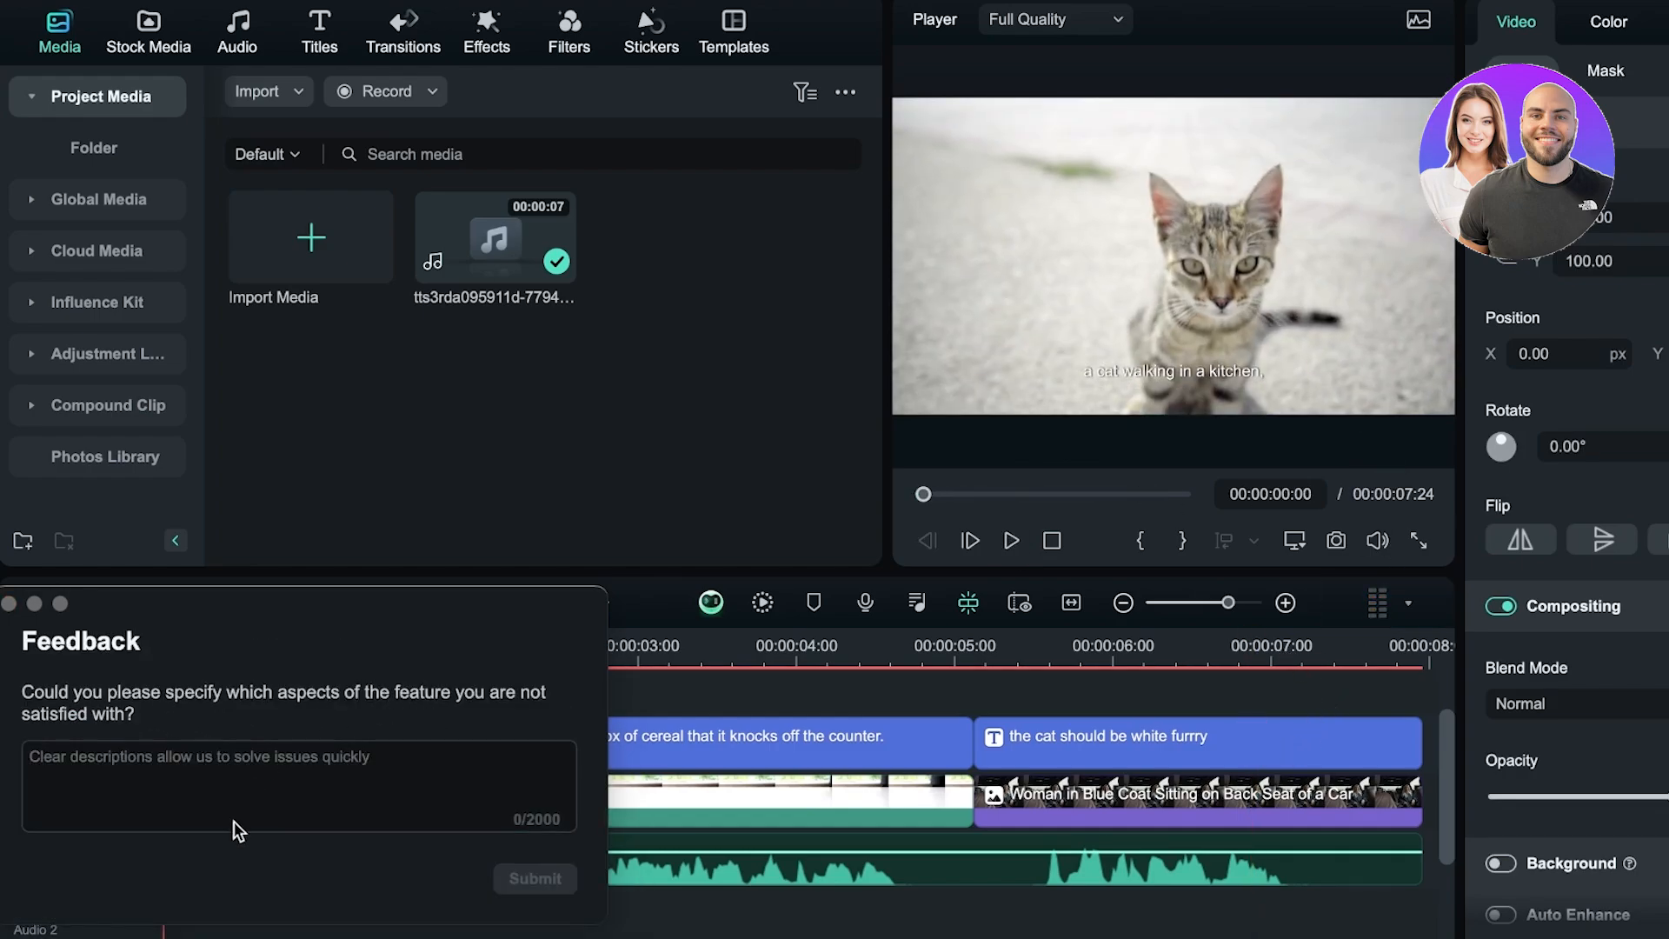
{"action": "left_click", "coordinate": [9, 604]}
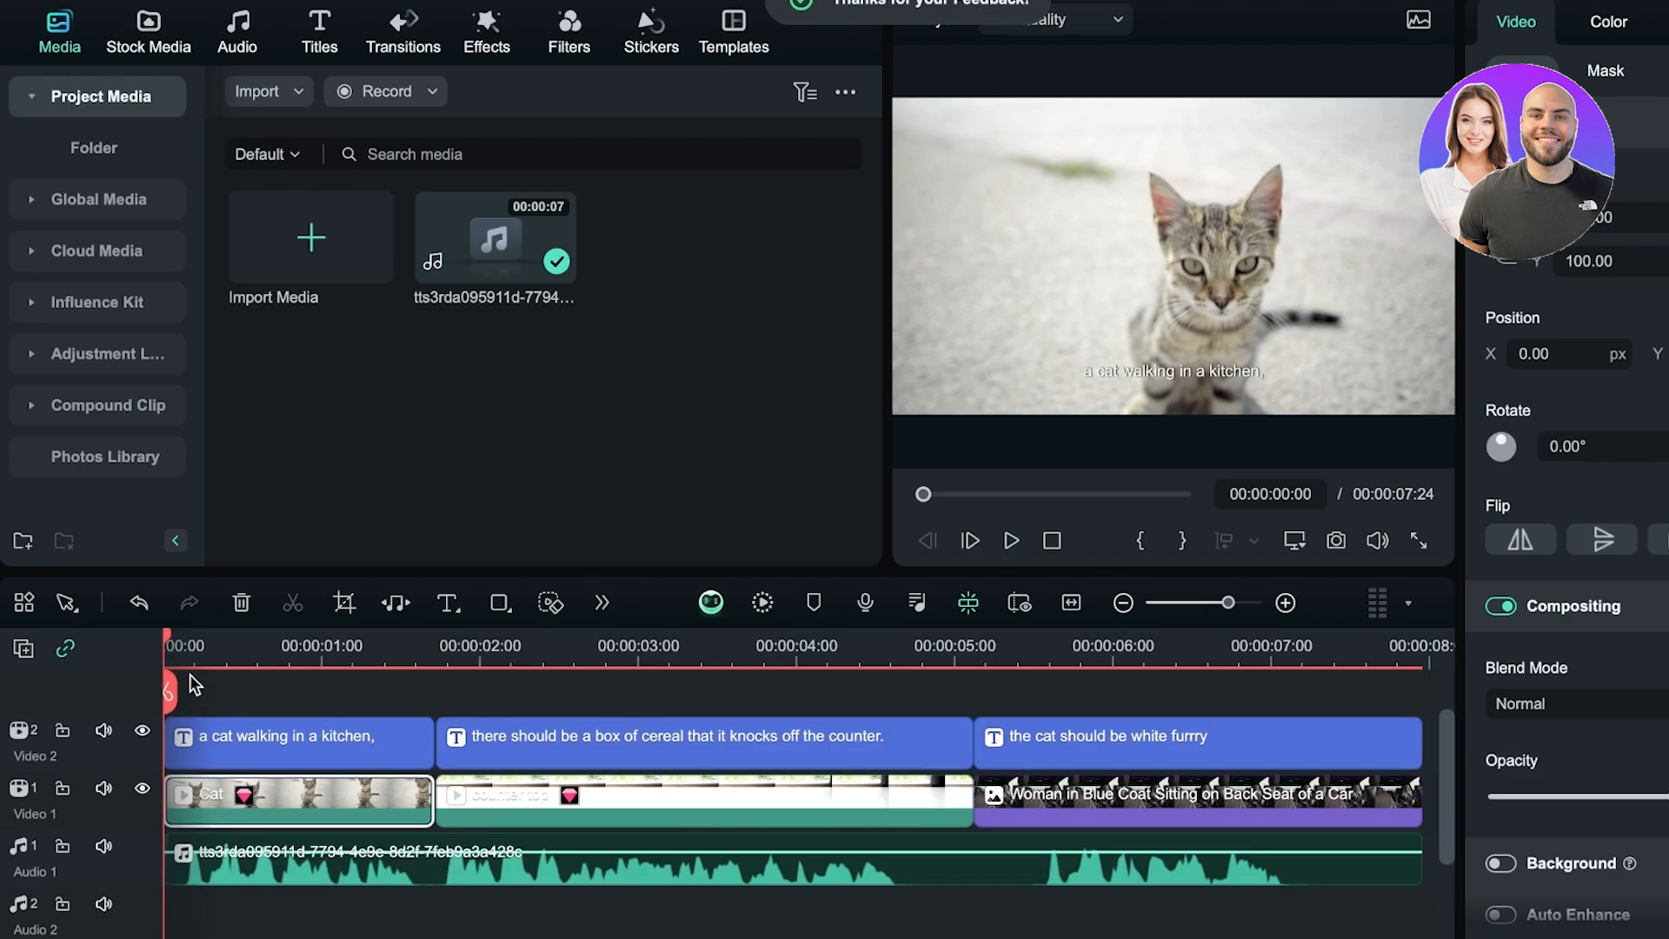
{"action": "left_click_drag", "start_coordinate": [174, 646], "coordinate": [570, 660]}
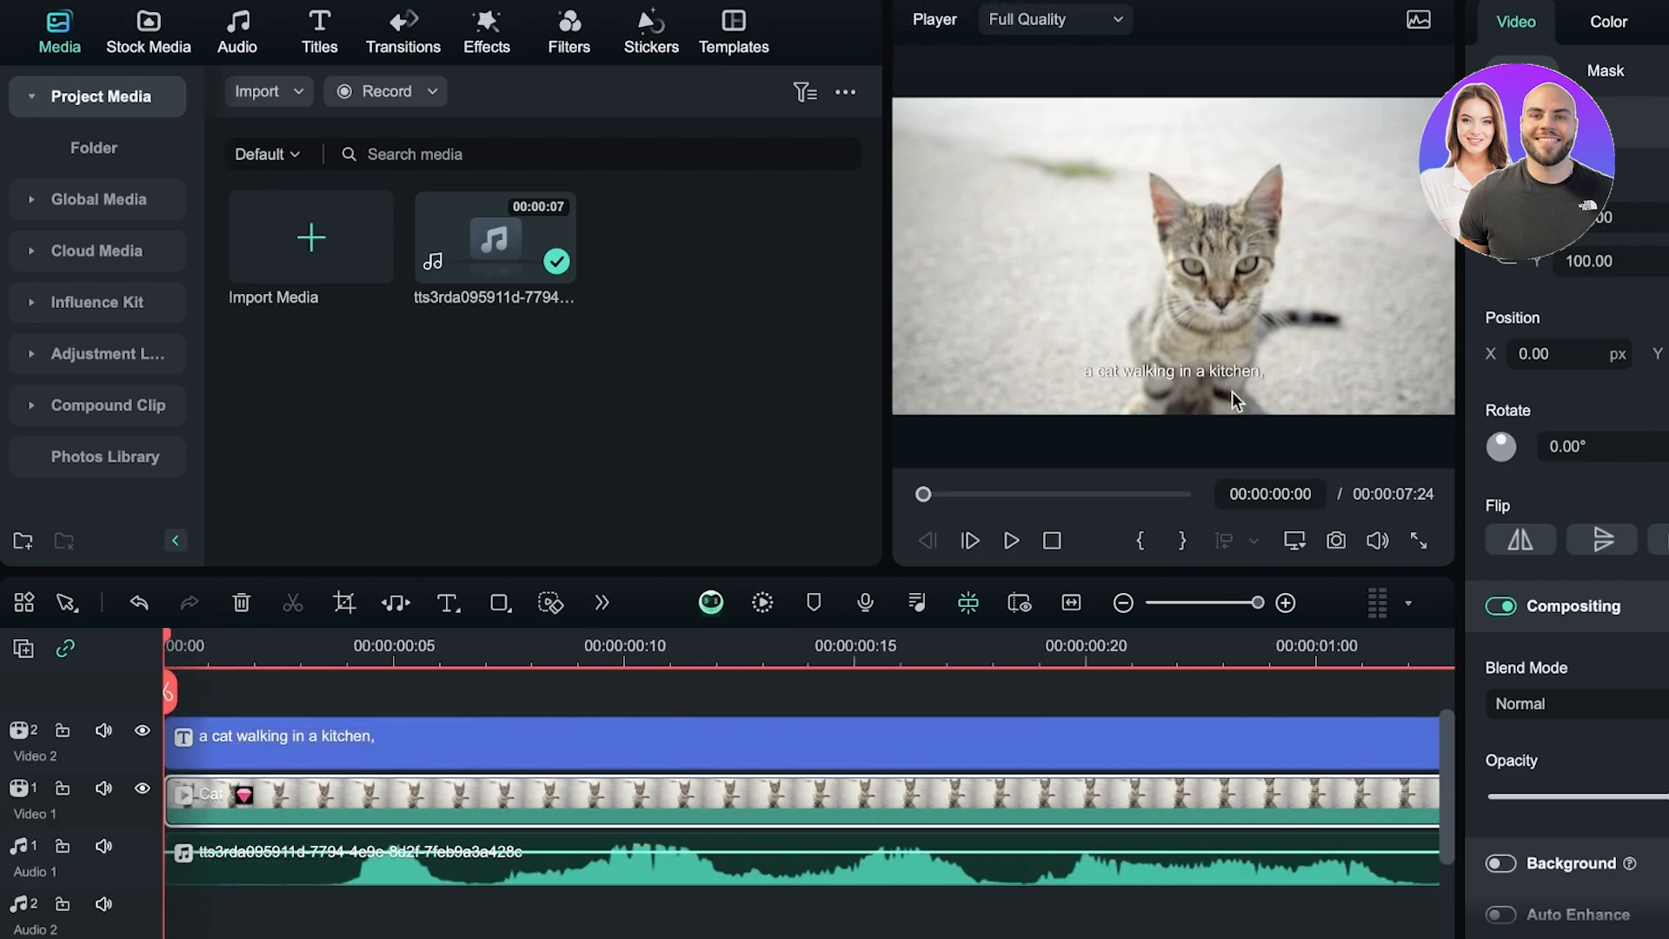